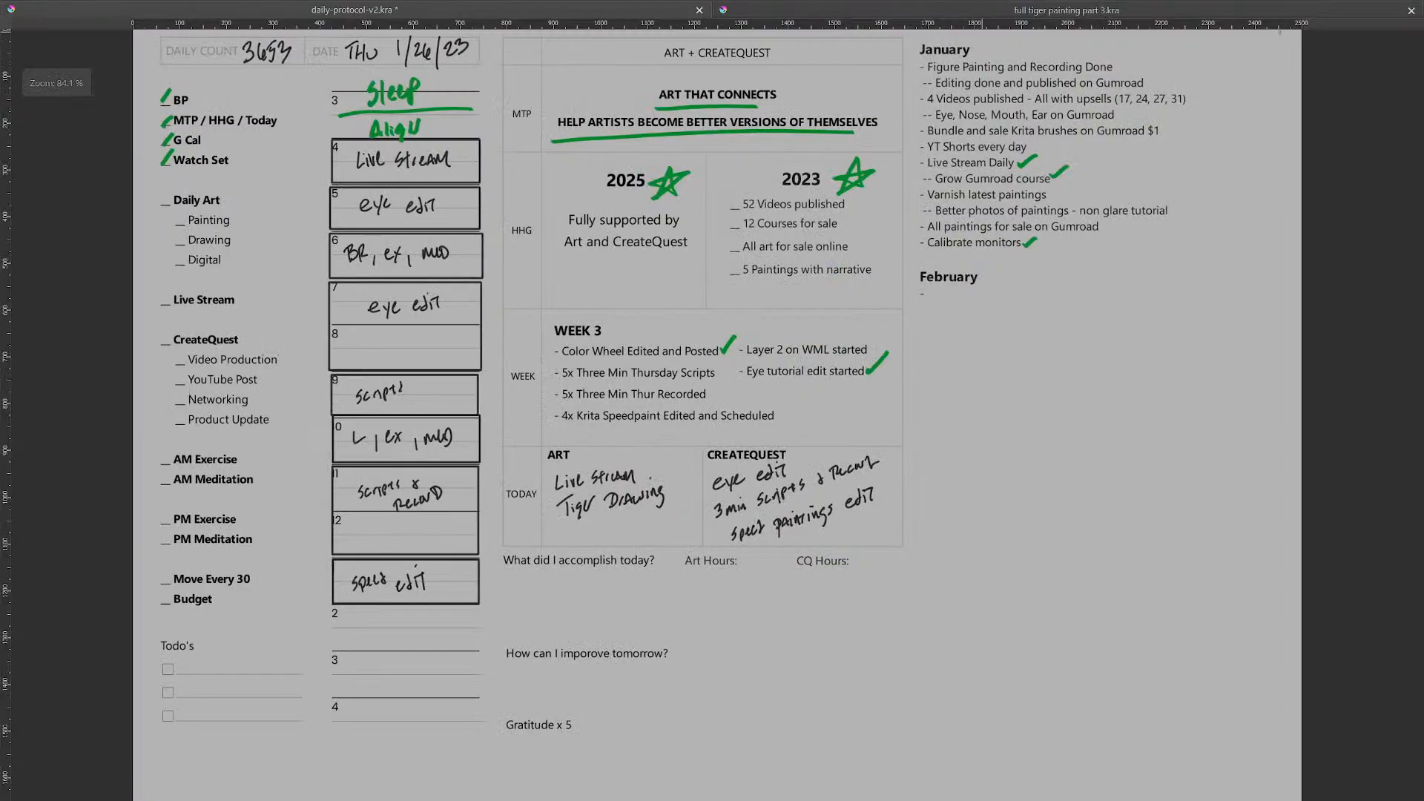
# Step: Save the daily protocol document
pyautogui.hotkey('ctrl', 's')
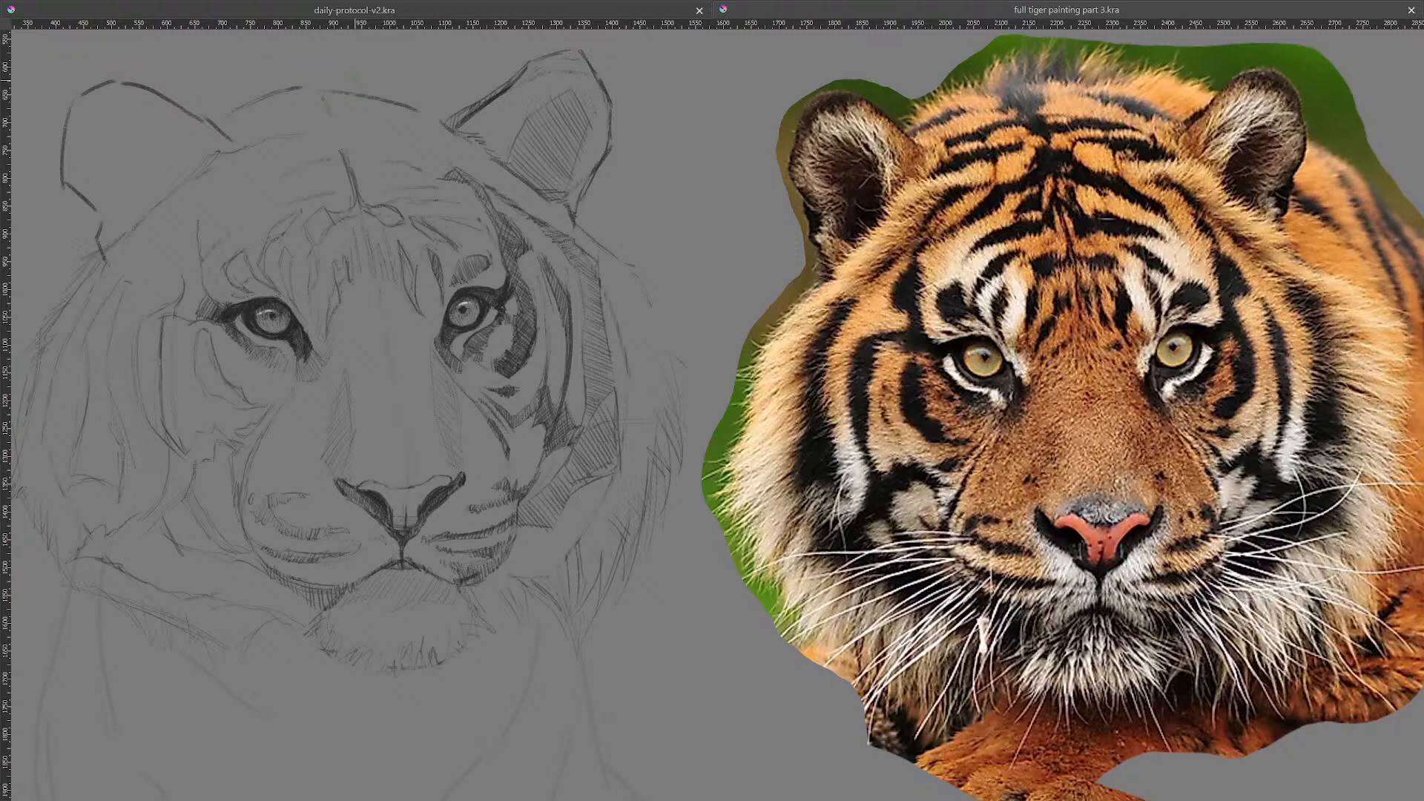
# Step: Set up the Chris Drawing brush with the dark palette Color 4 for the tiger sketch, undoing the test strokes
pyautogui.moveTo(698, 269)
pyautogui.mouseDown()
pyautogui.moveTo(711, 222)
pyautogui.moveTo(752, 273)
pyautogui.mouseUp()
pyautogui.hotkey('ctrl', 'z')
pyautogui.press('Tab')
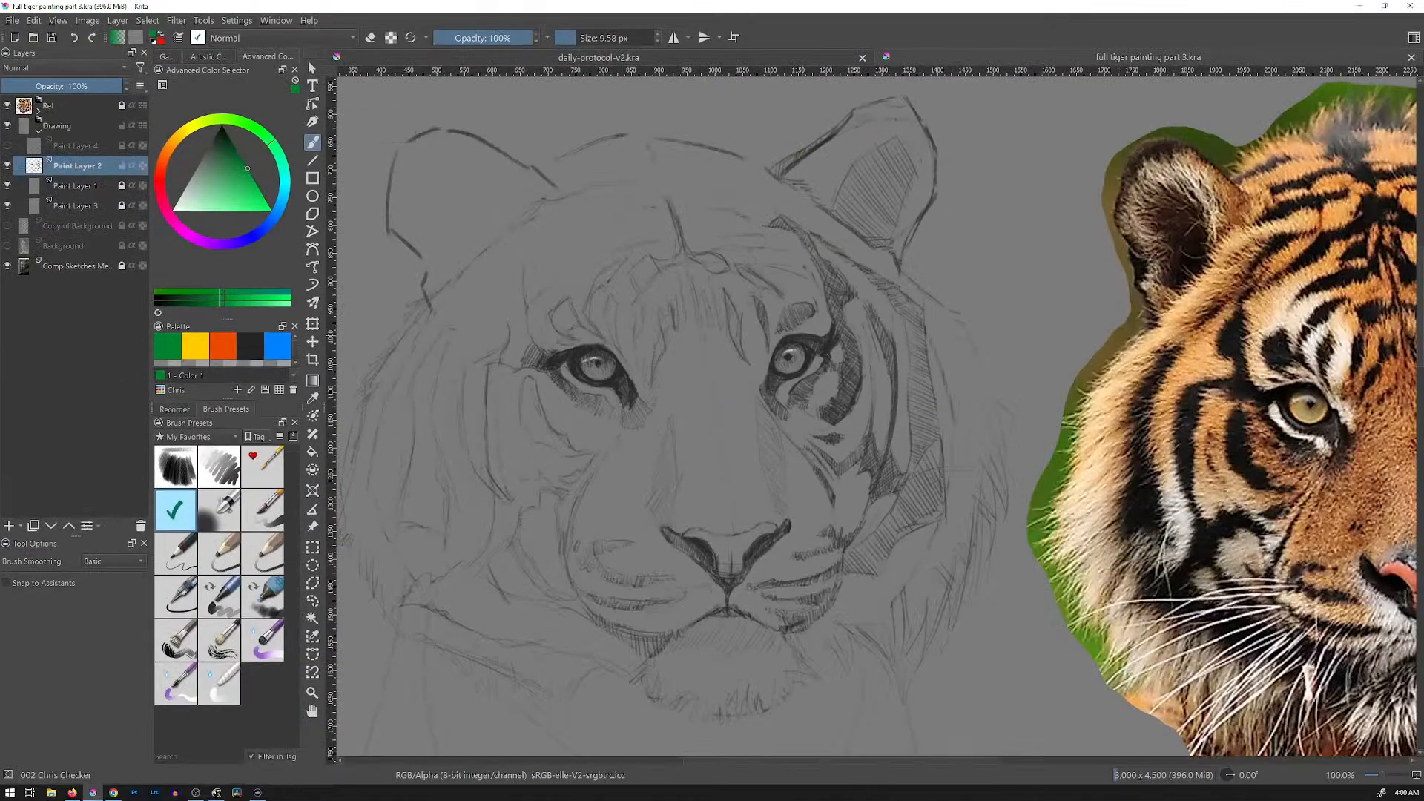
pyautogui.press('/')
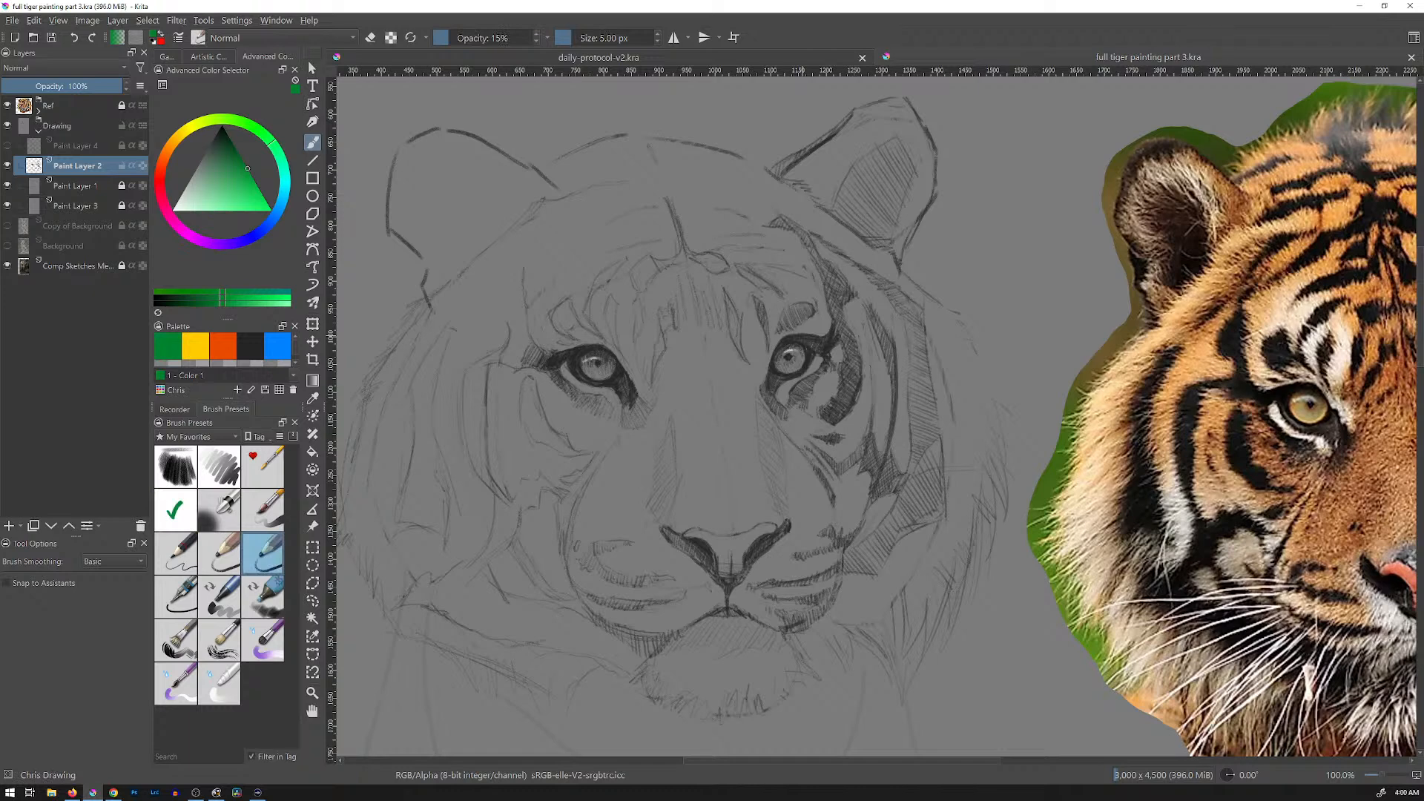
pyautogui.click(250, 346)
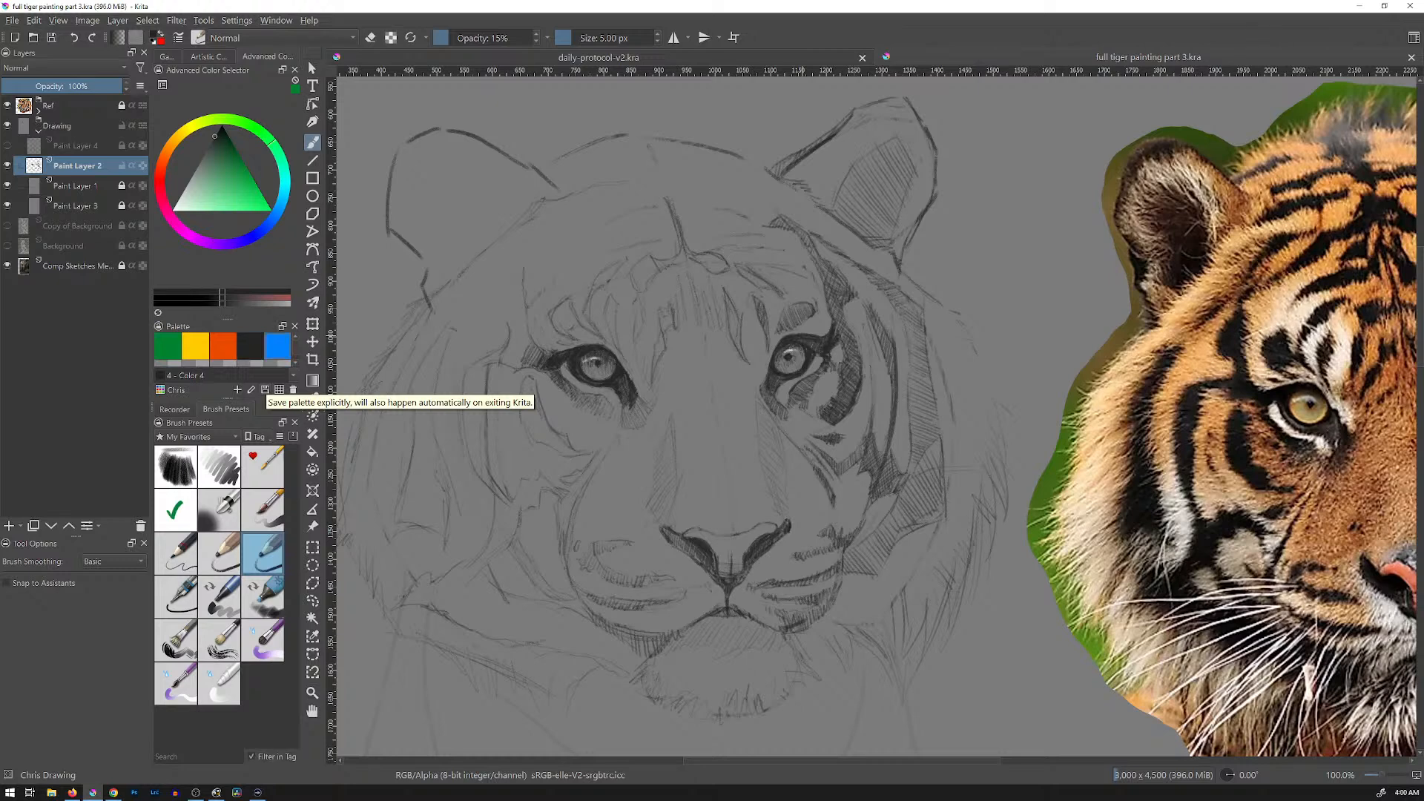
pyautogui.press('Tab')
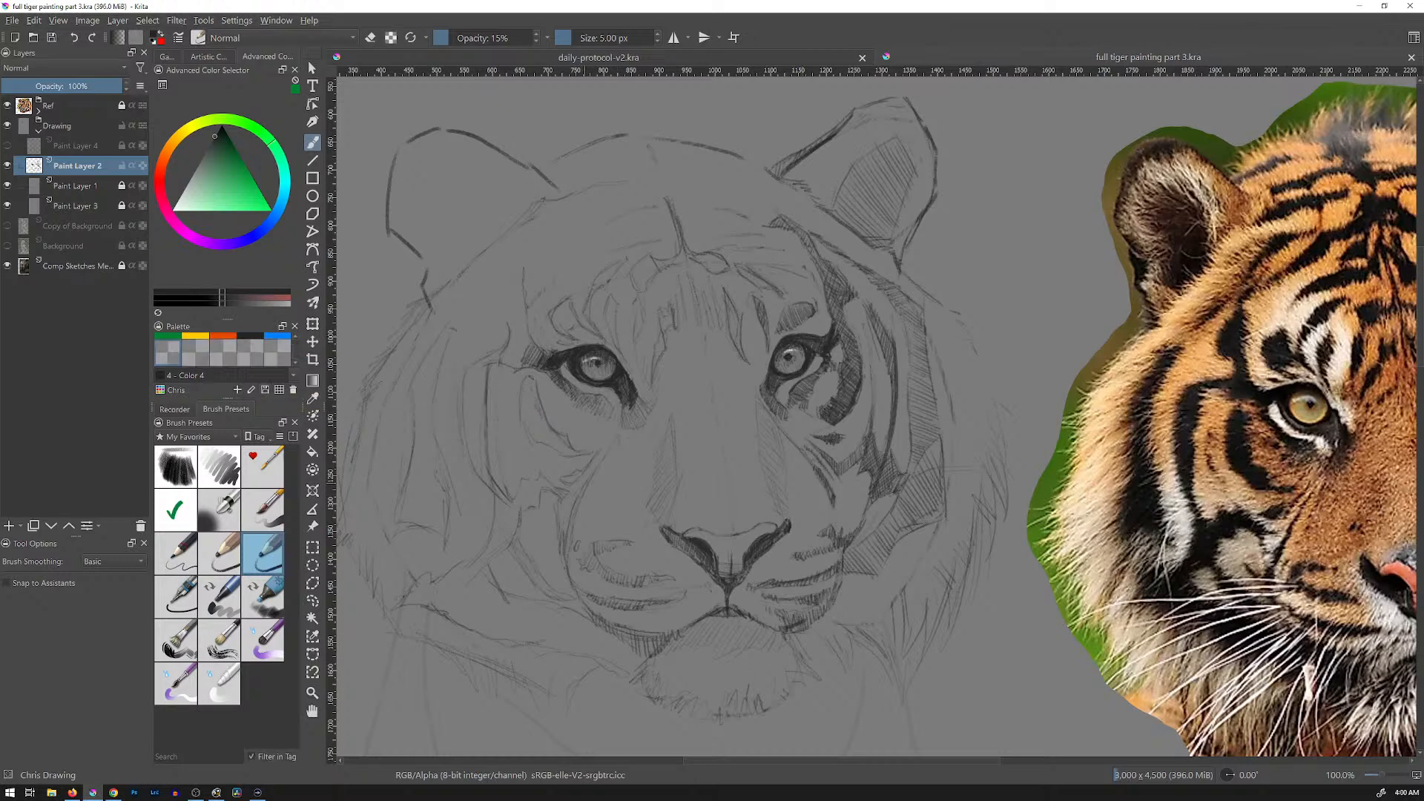
pyautogui.scroll(1, 250, 349)
pyautogui.click(250, 346)
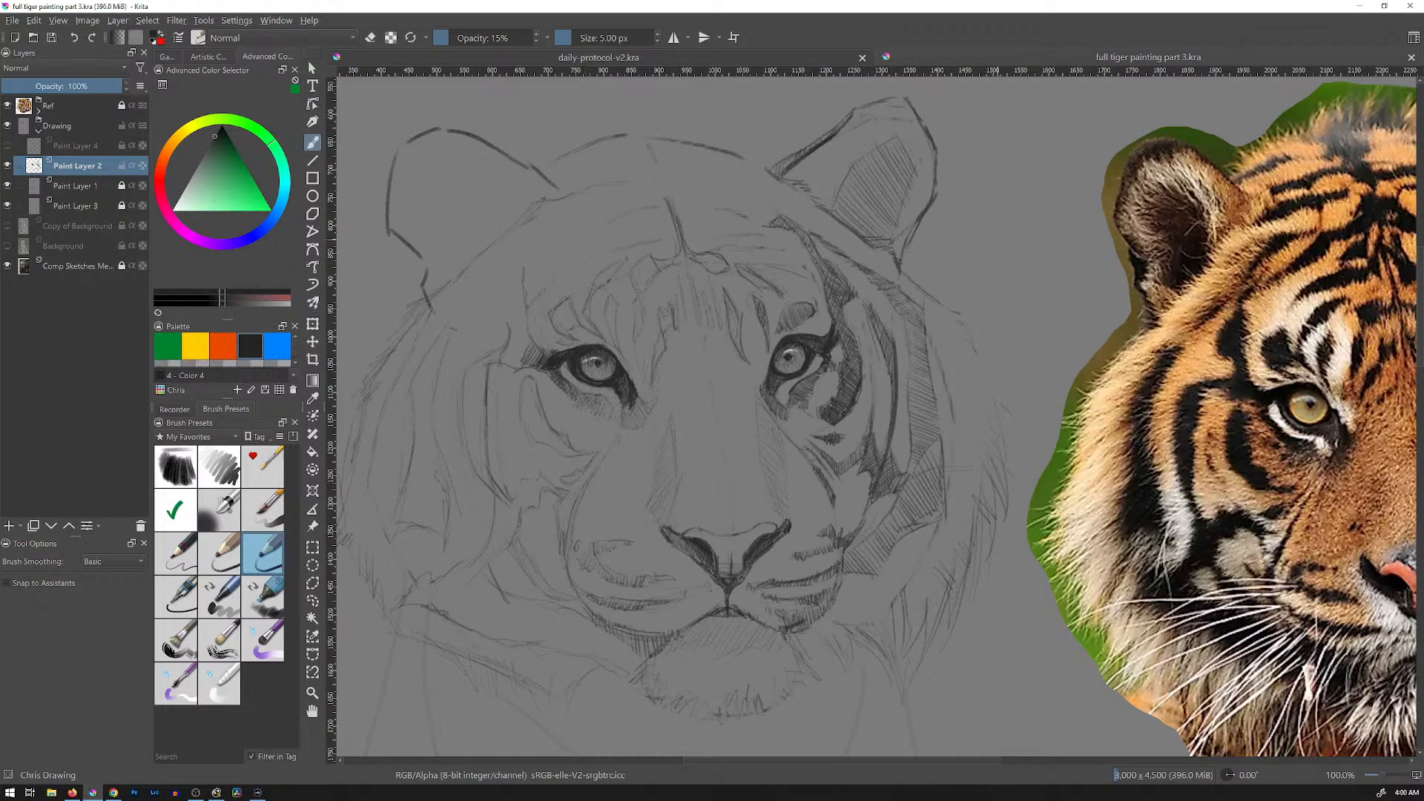
pyautogui.moveTo(987, 267); pyautogui.dragTo(1007, 275)
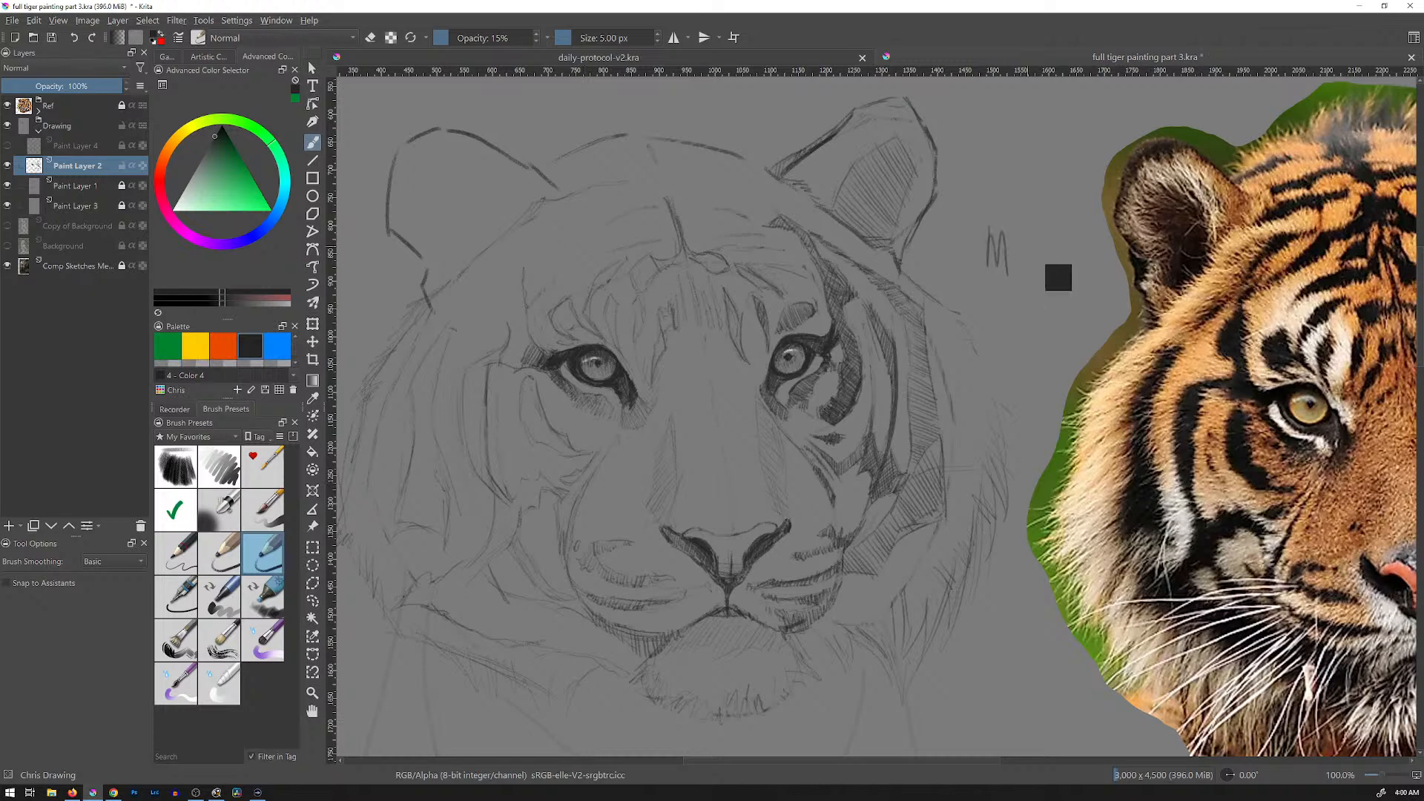
pyautogui.hotkey('ctrl', 'z')
pyautogui.press('Tab')
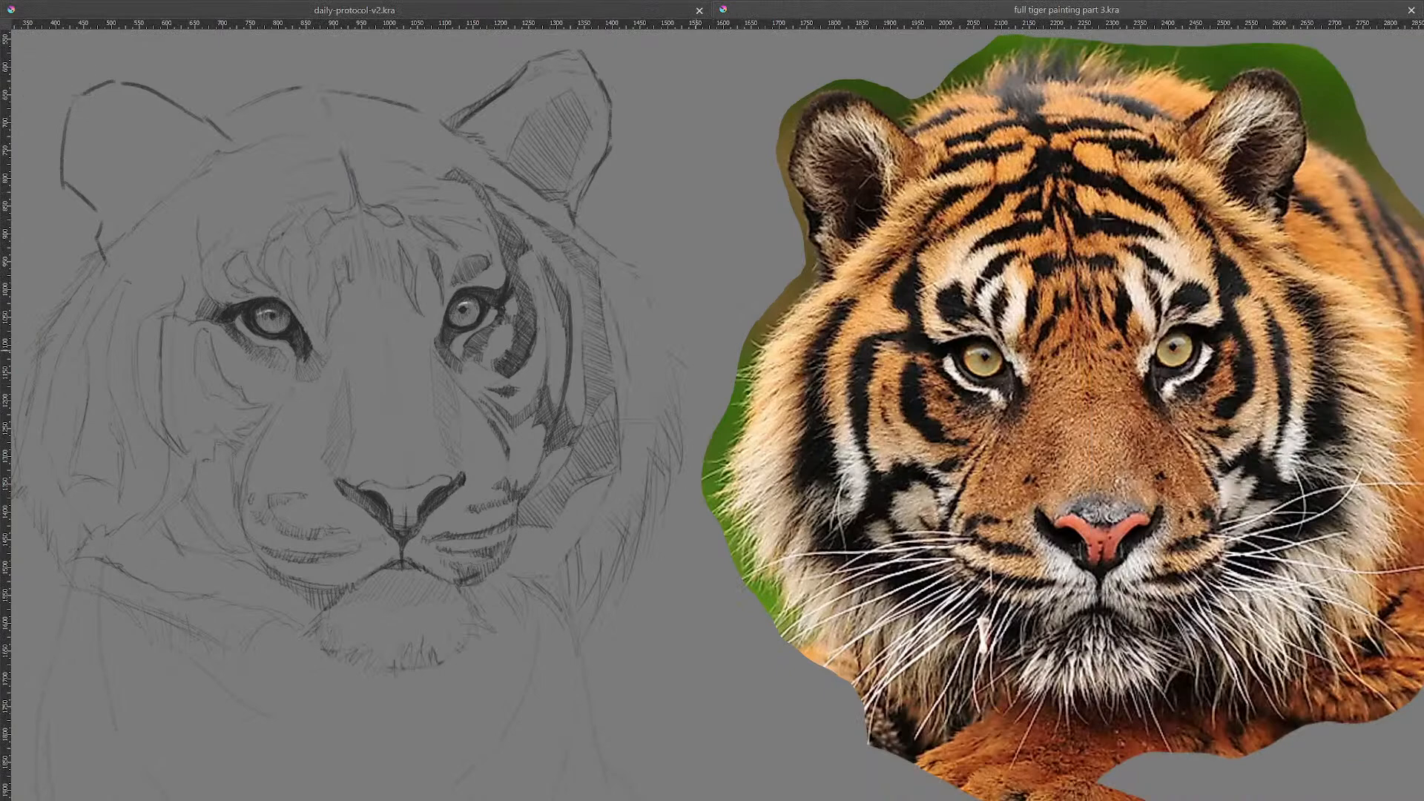
# Step: Compare the colour comp with the Drawing group, the Ref layer and the Copy of Background photo by toggling their visibility
pyautogui.moveTo(711, 242); pyautogui.dragTo(740, 256)
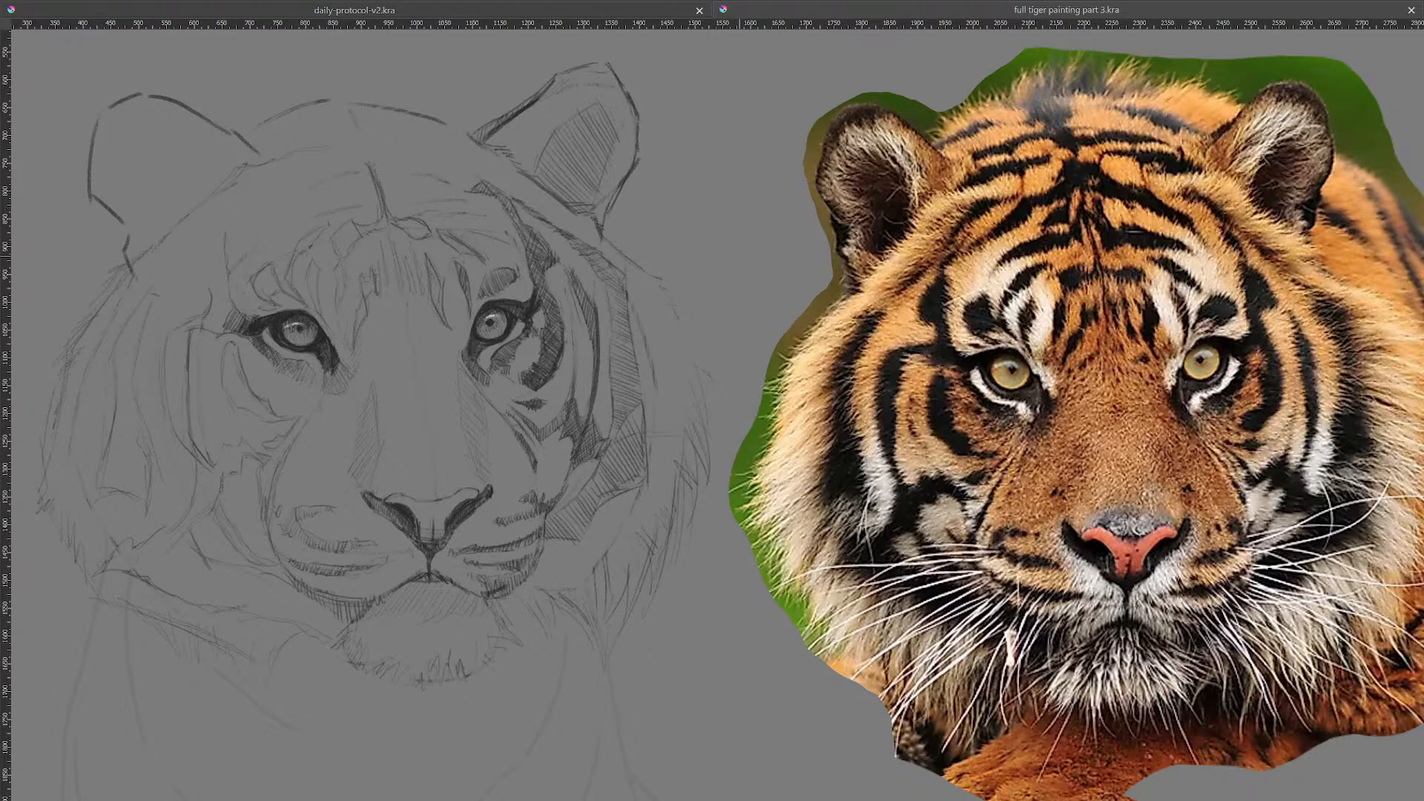
pyautogui.press('2')
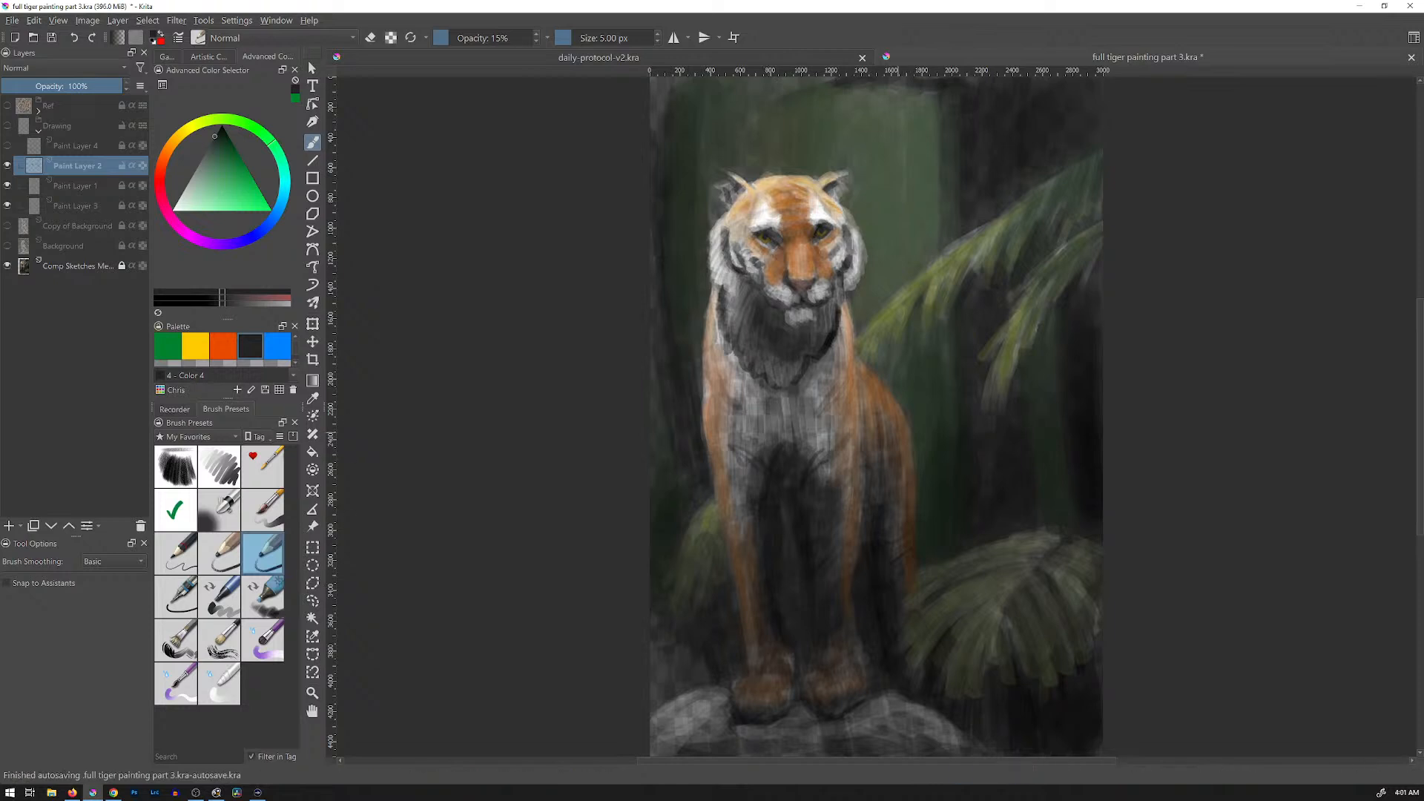
pyautogui.press('t')
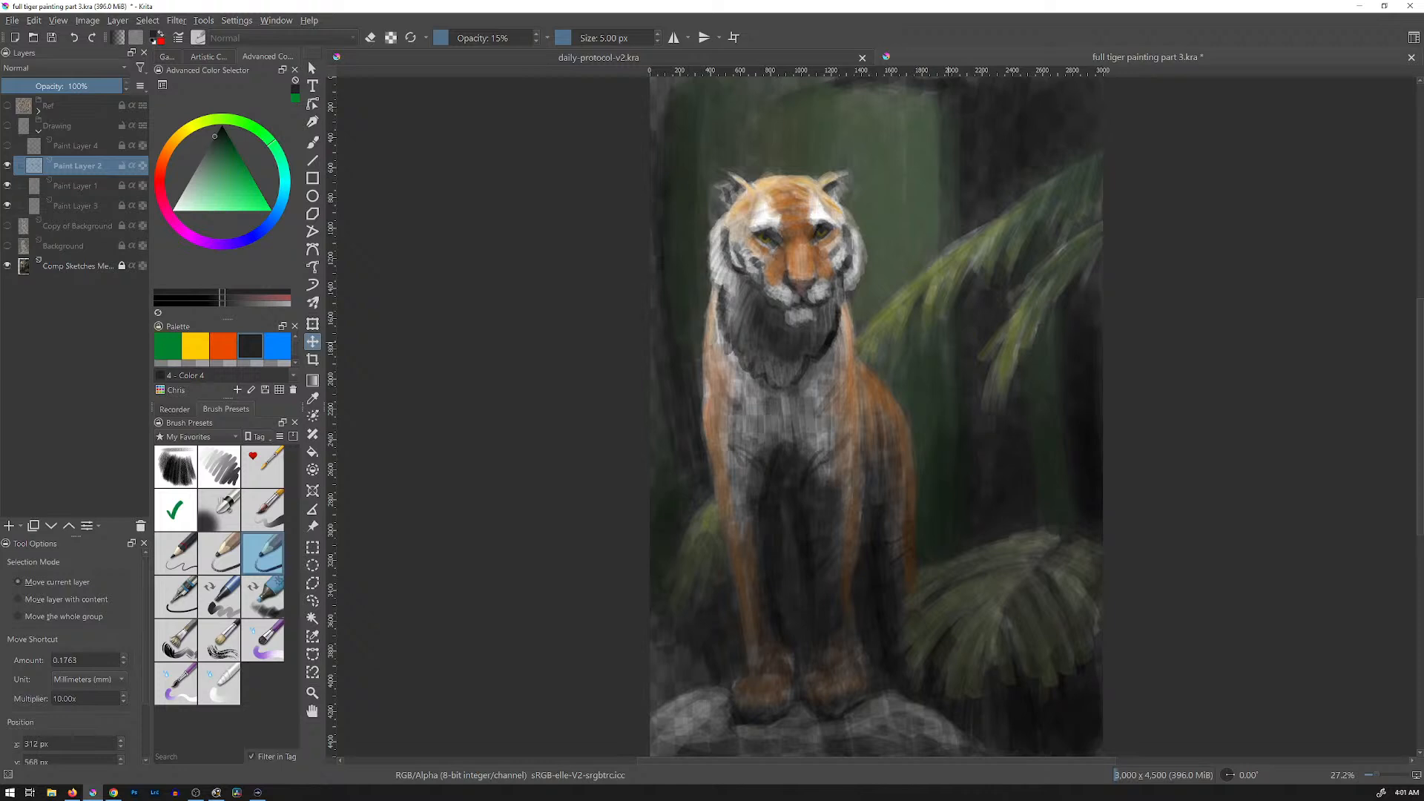
pyautogui.click(7, 125)
pyautogui.click(8, 106)
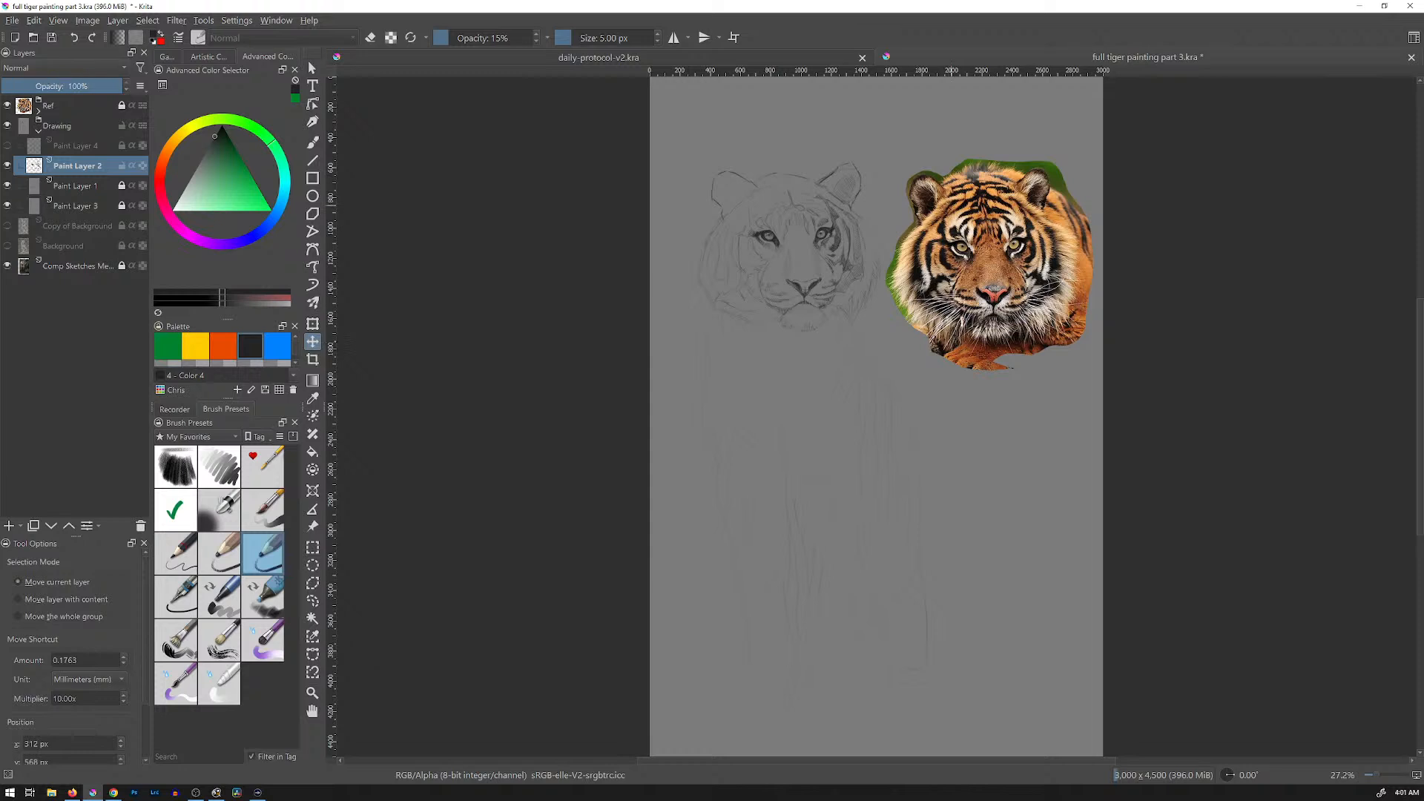
pyautogui.click(8, 106)
pyautogui.click(7, 125)
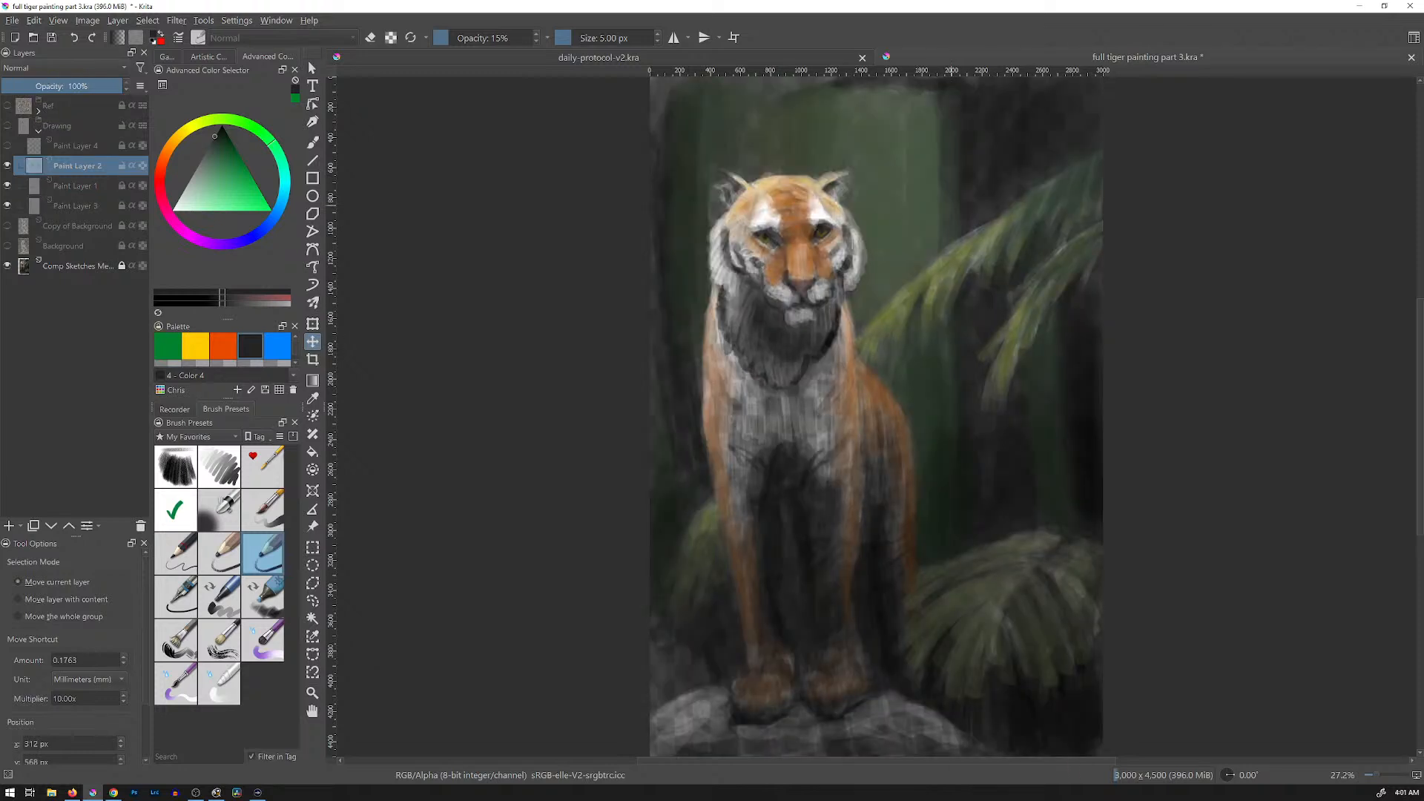
pyautogui.click(8, 226)
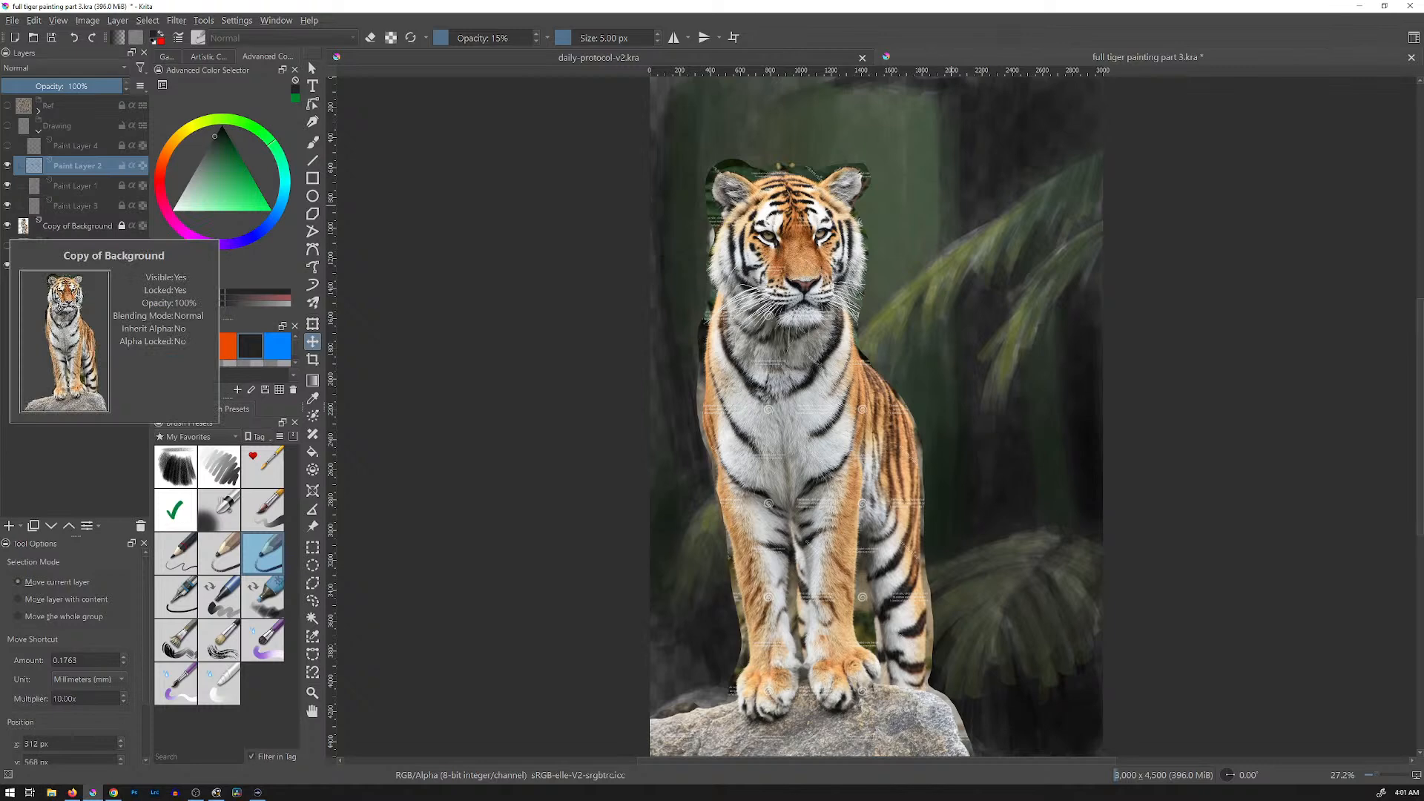
pyautogui.click(7, 226)
# Step: Show the Drawing group and the Ref layer, and reactivate the brush on Paint Layer 2
pyautogui.click(8, 126)
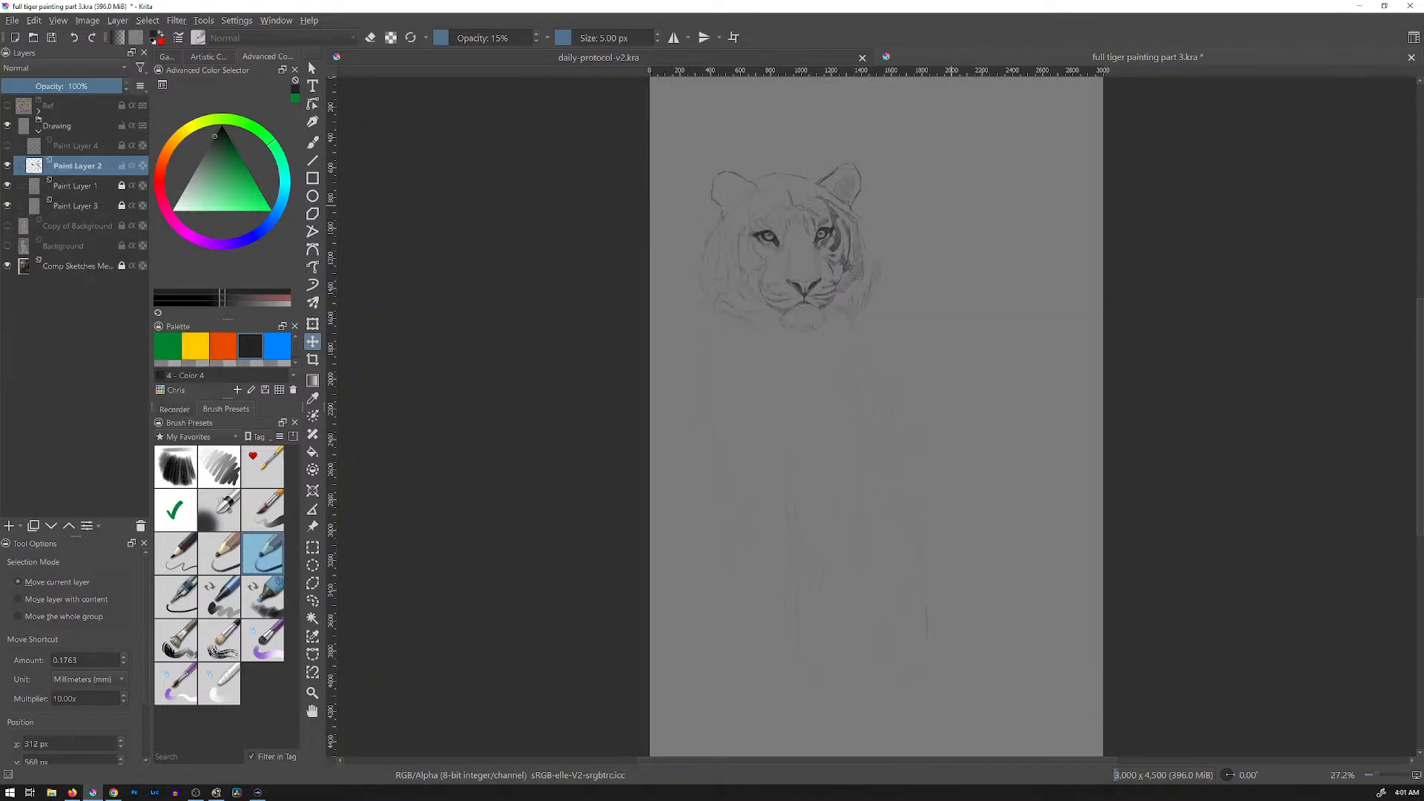
pyautogui.click(8, 105)
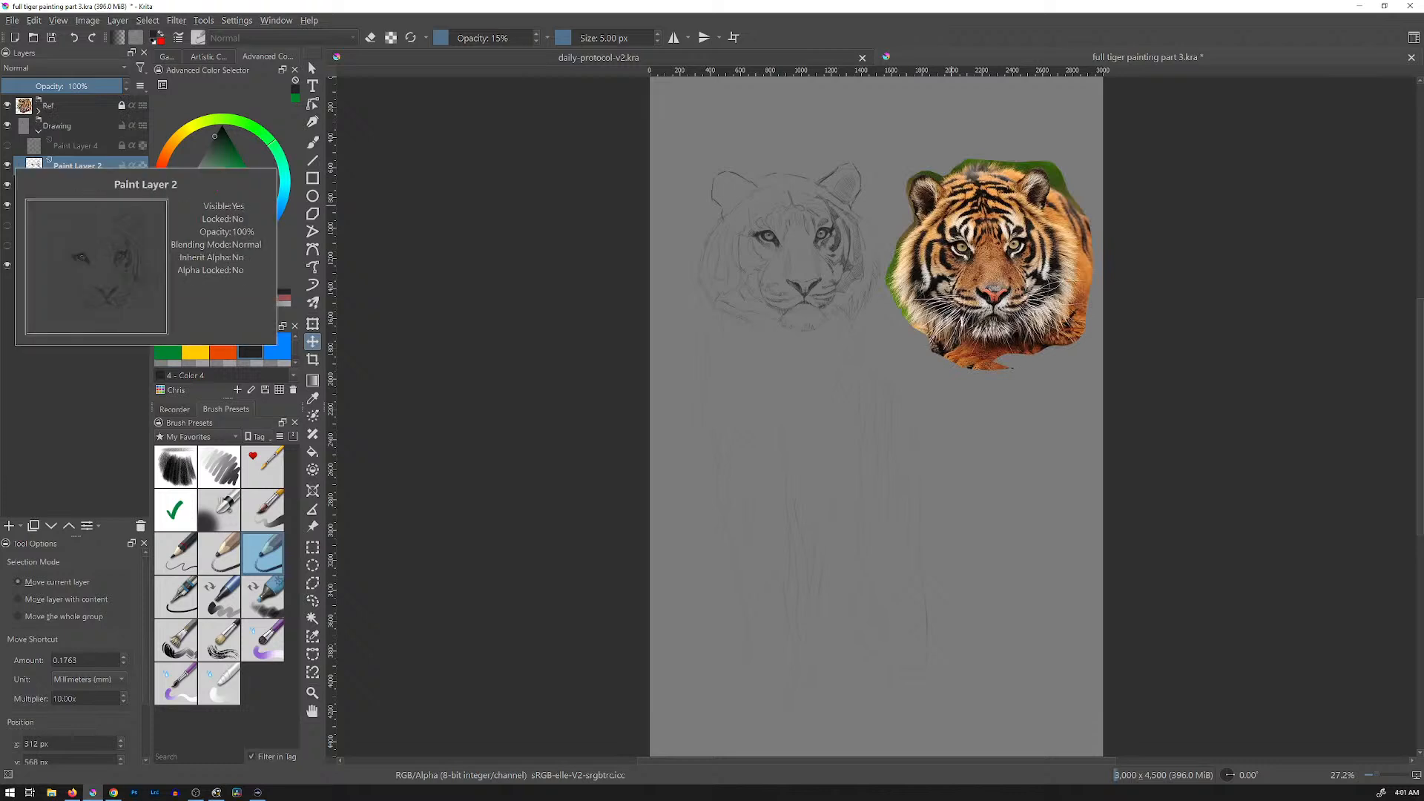
pyautogui.press('b')
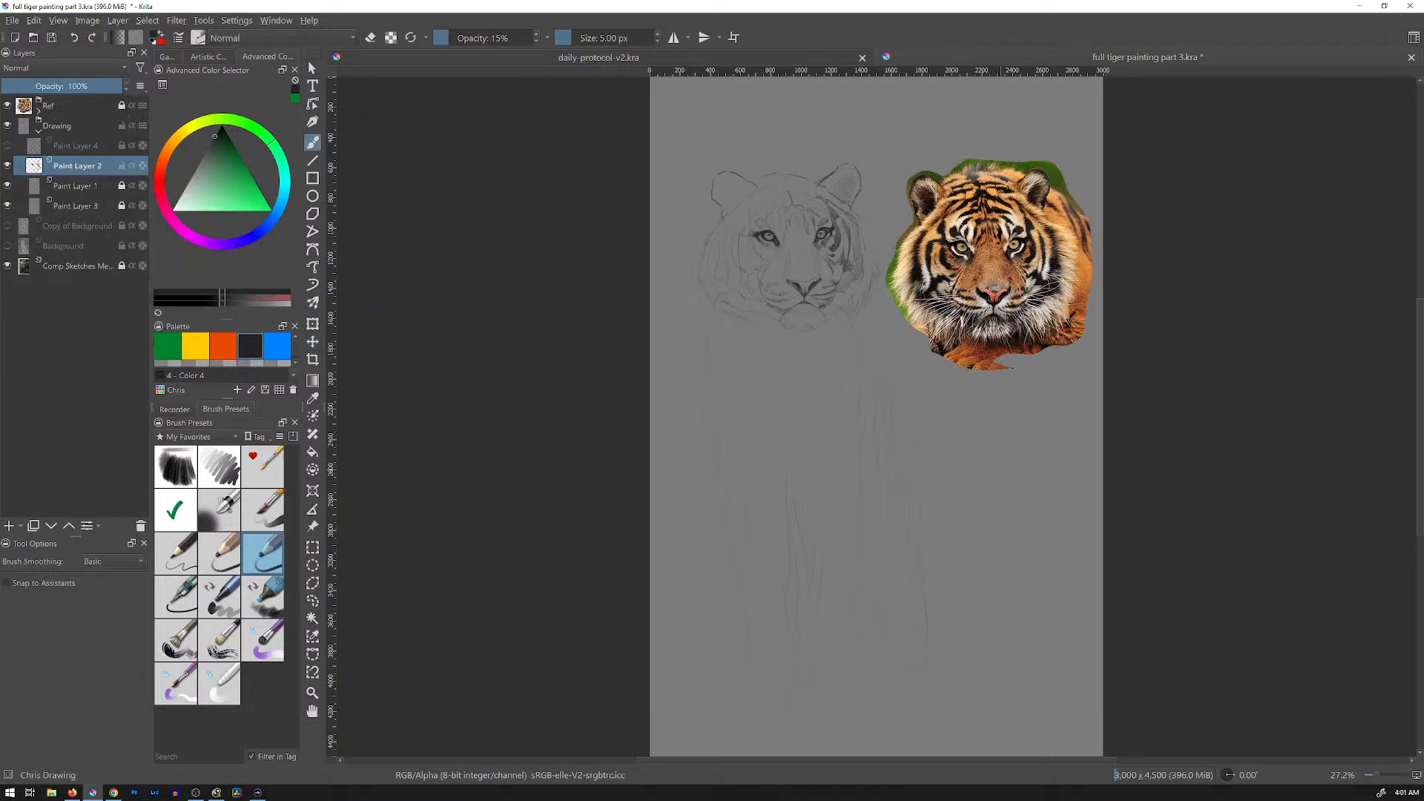
# Step: Sketch darker forehead stripes above the tiger's right-hand eye at 100% zoom, following the reference photo
pyautogui.press('1')
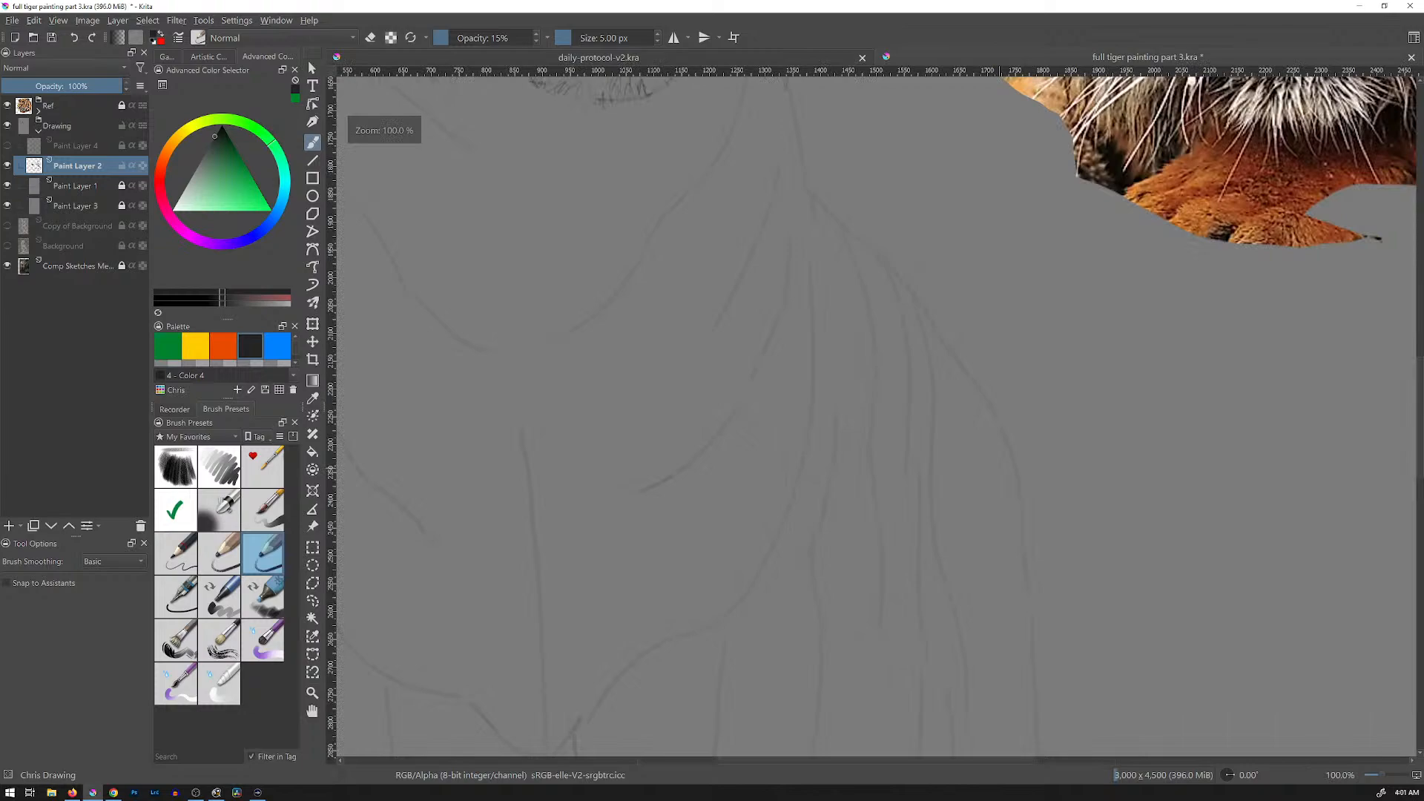
pyautogui.moveTo(884, 215); pyautogui.dragTo(820, 588)
pyautogui.moveTo(861, 253); pyautogui.dragTo(903, 460)
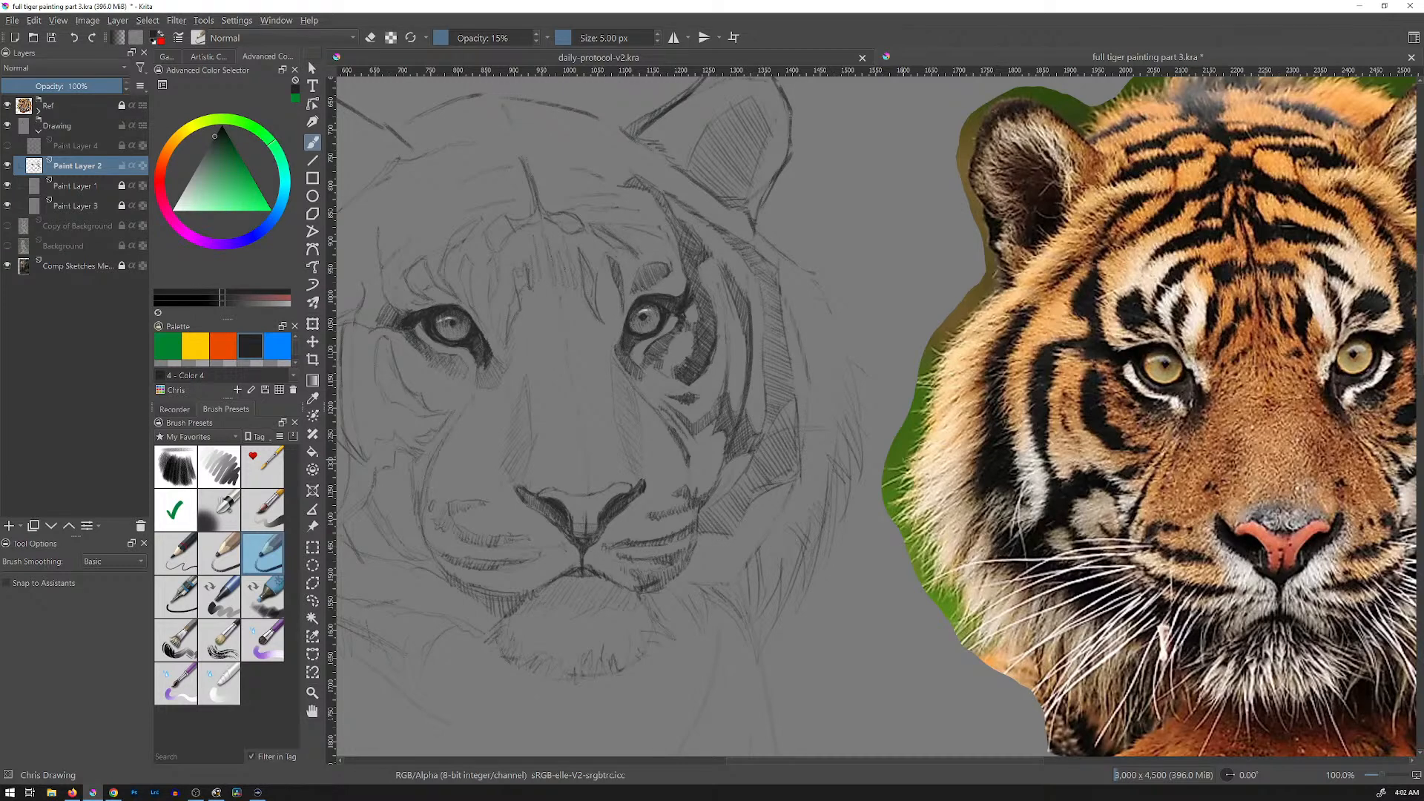
pyautogui.press('Tab')
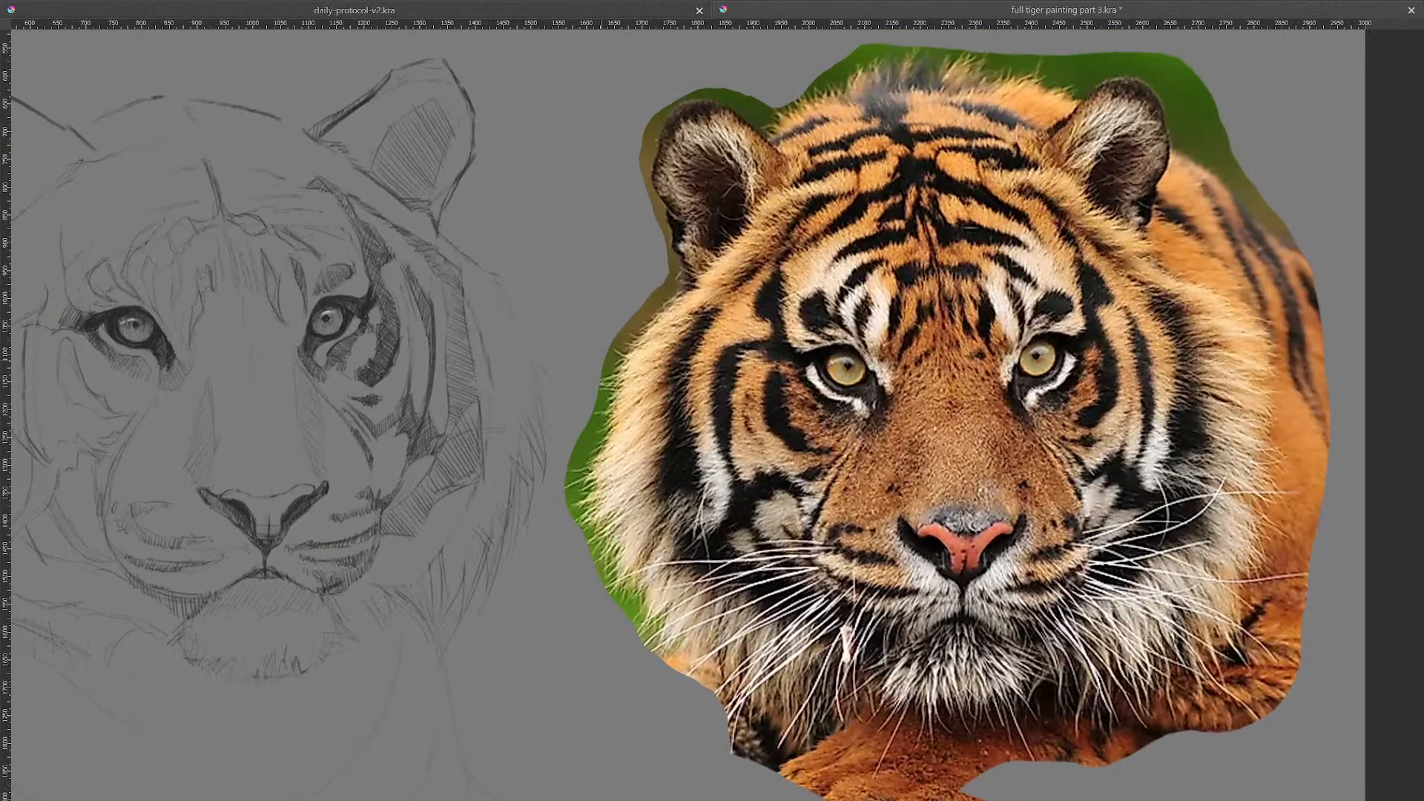
pyautogui.moveTo(600, 359); pyautogui.dragTo(788, 327)
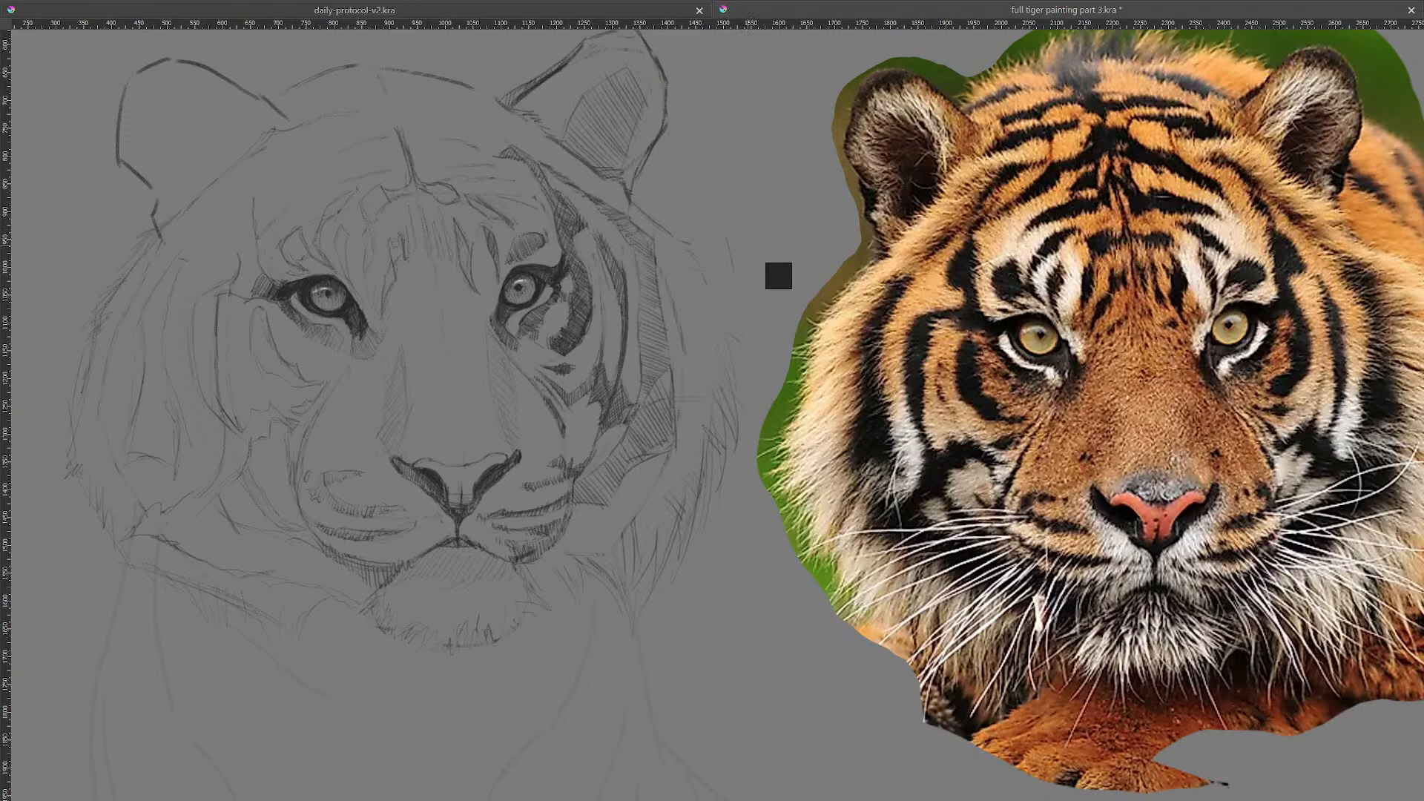
pyautogui.moveTo(626, 365); pyautogui.dragTo(771, 324)
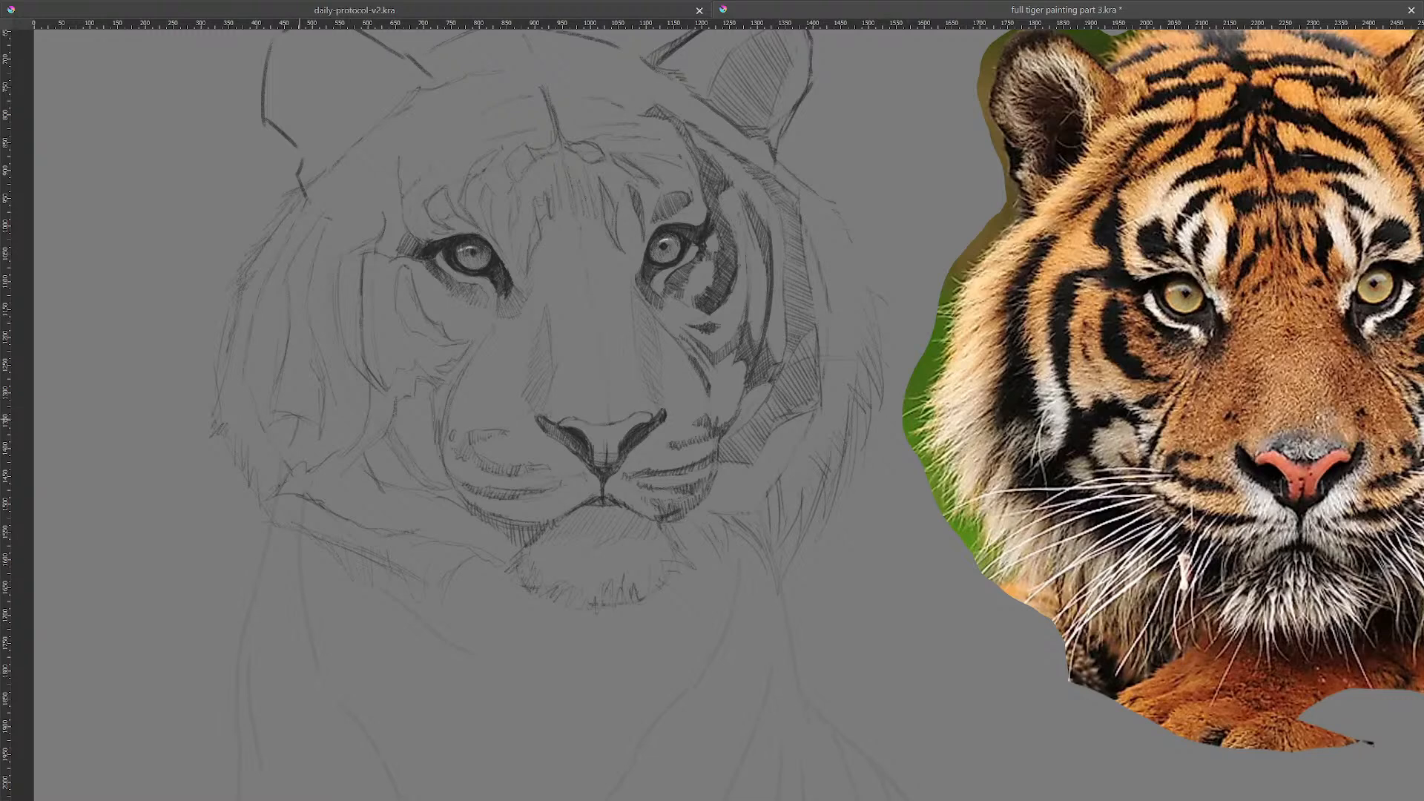
pyautogui.moveTo(304, 440); pyautogui.dragTo(292, 456)
# Step: Select the rough vertical mark and small shapes at the centre of the forehead, erase them and clear the selection
pyautogui.moveTo(590, 171); pyautogui.dragTo(602, 169)
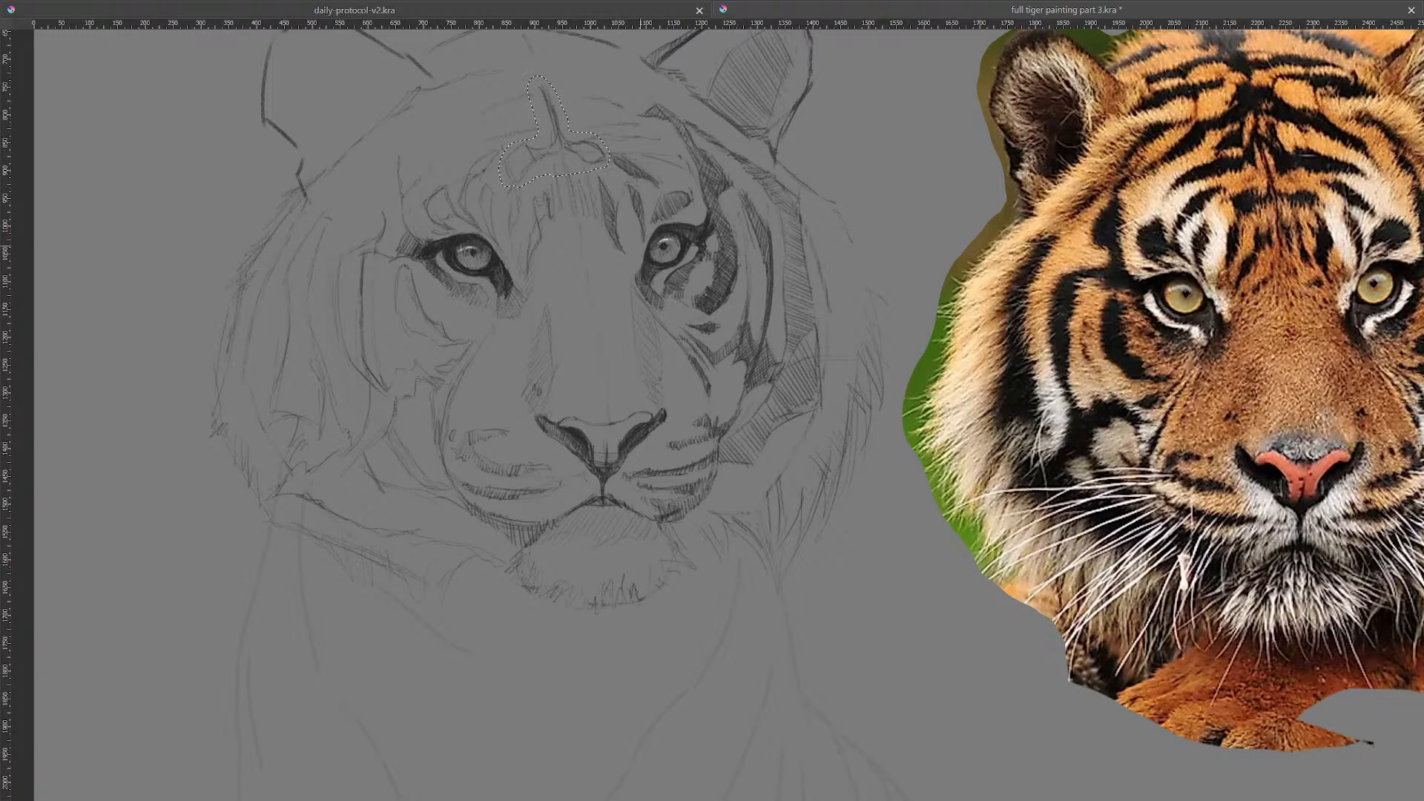
pyautogui.press('Delete')
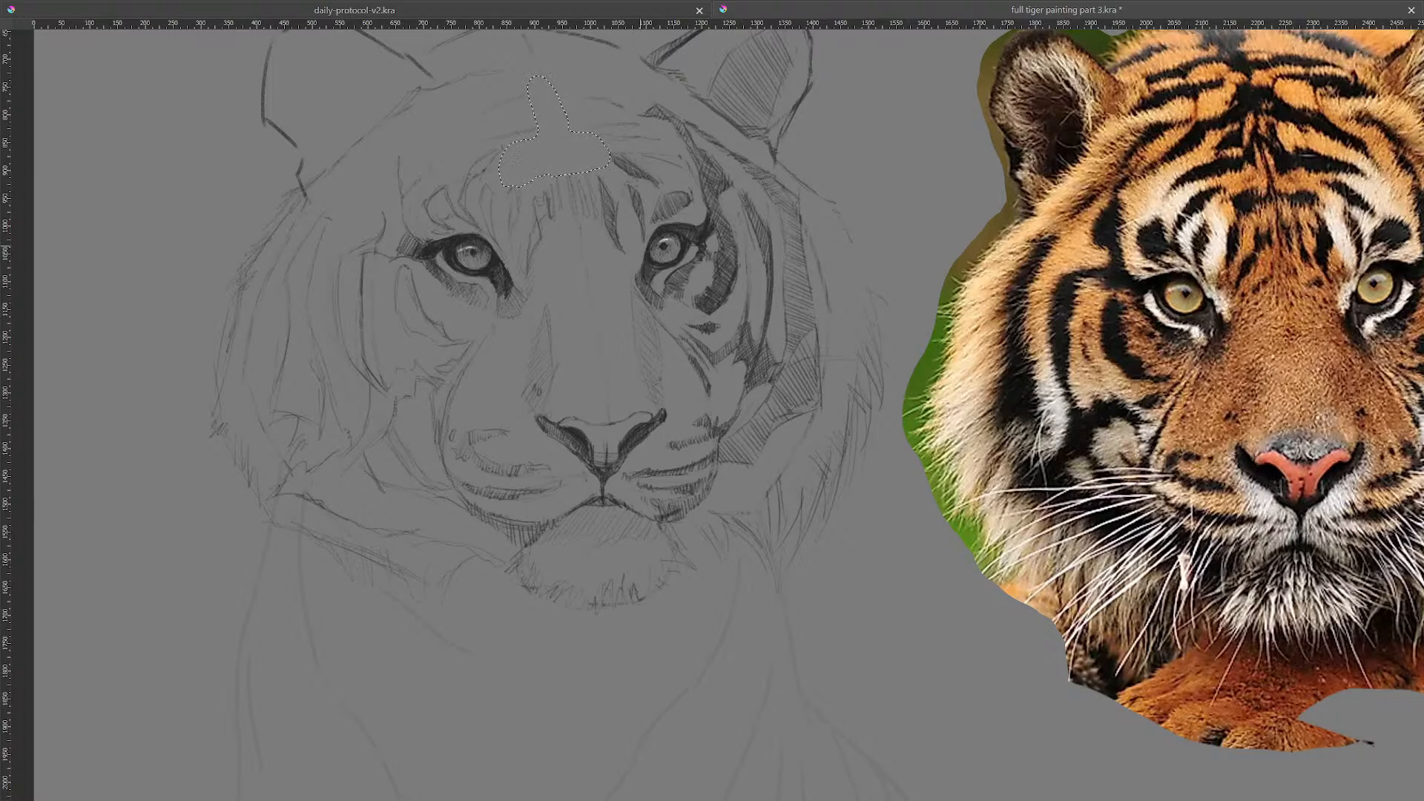
pyautogui.hotkey('ctrl', 'shift', 'a')
# Step: Draw and hatch the dark stripes across the forehead, beneath the left-hand eye and along the left side of the muzzle
pyautogui.moveTo(658, 143); pyautogui.dragTo(604, 163)
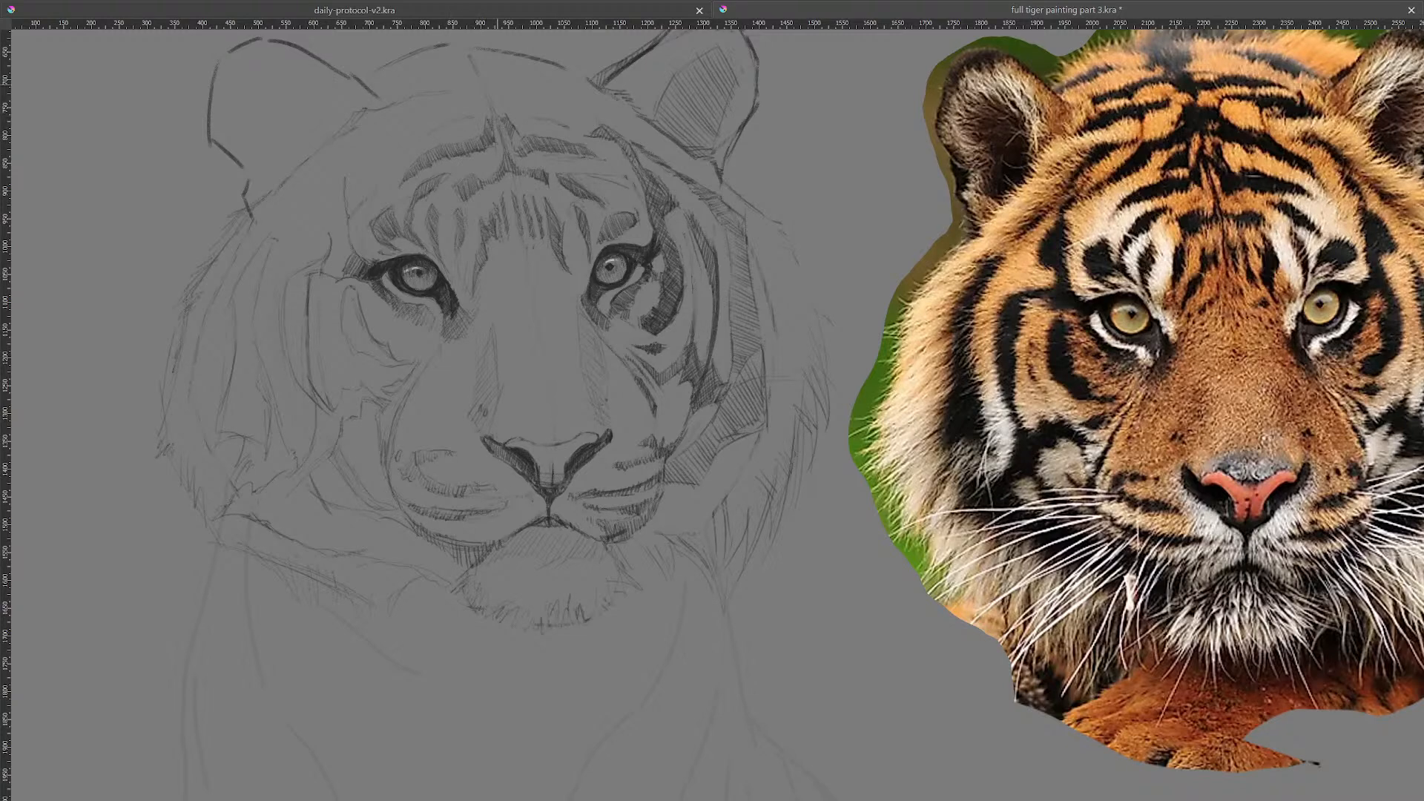
pyautogui.moveTo(515, 123); pyautogui.dragTo(520, 142)
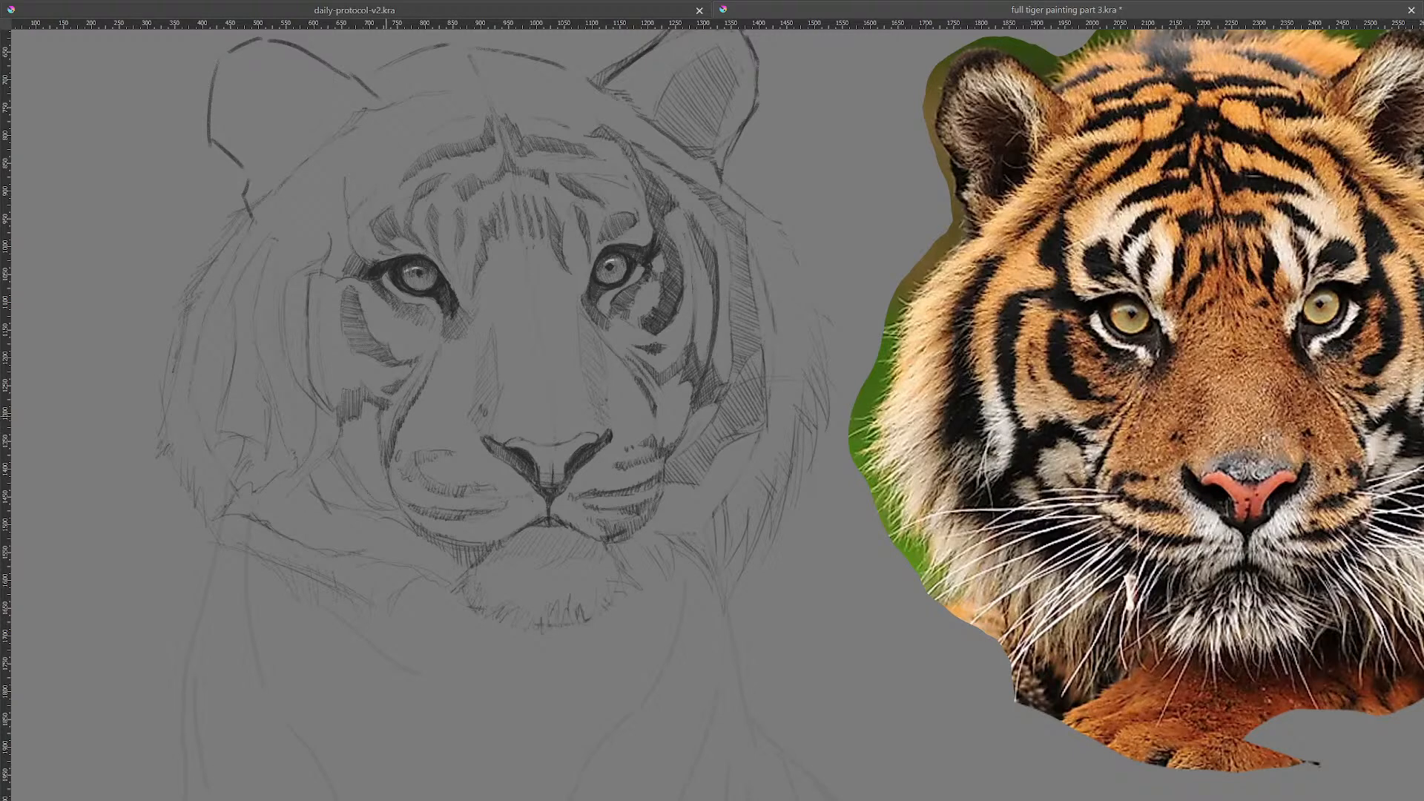
pyautogui.moveTo(382, 410); pyautogui.dragTo(385, 442)
pyautogui.scroll(1, 768, 420)
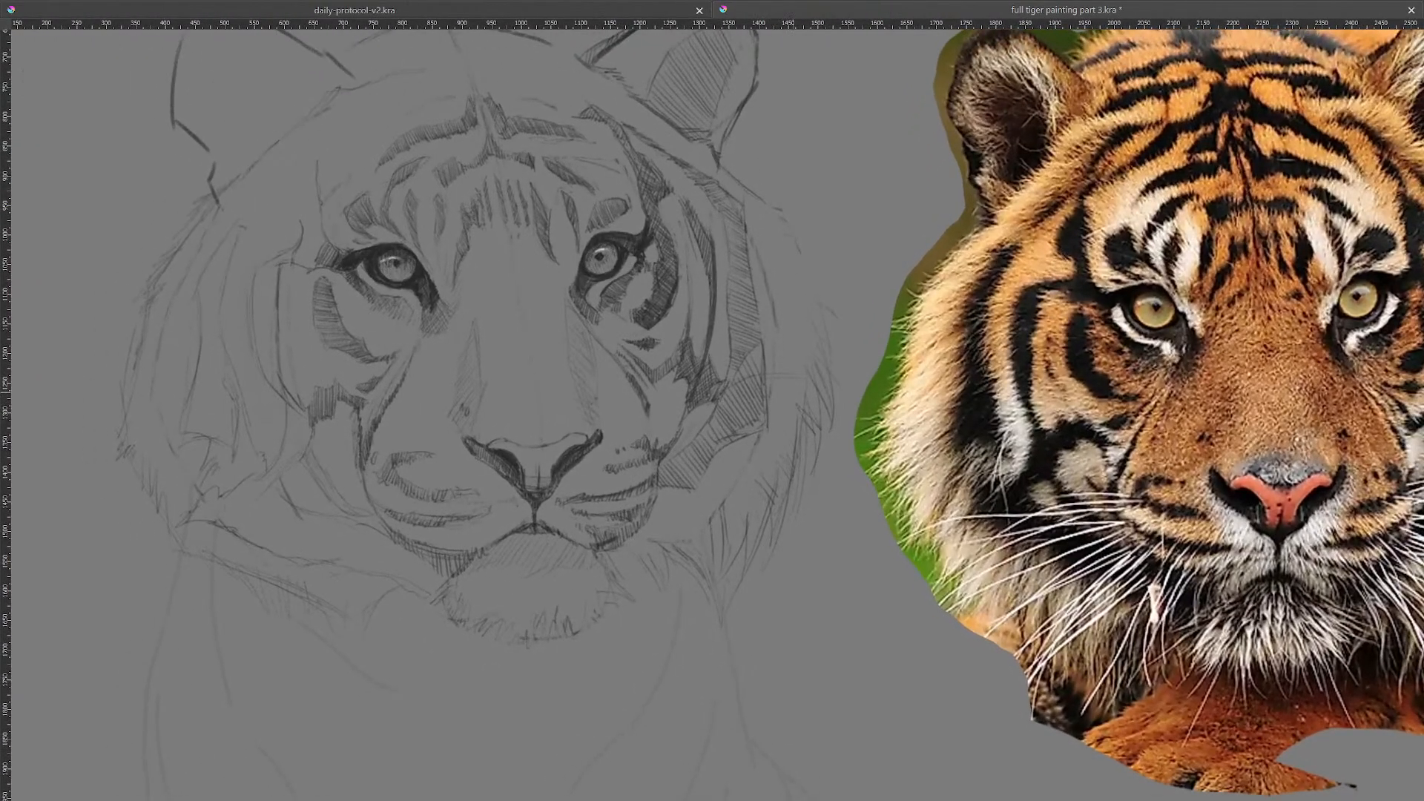
# Step: Hatch the long curved cheek stripe outside the left-hand eye with the canvas rotated, and reset the canvas rotation
pyautogui.moveTo(810, 376); pyautogui.dragTo(766, 324)
pyautogui.moveTo(744, 497); pyautogui.dragTo(881, 218)
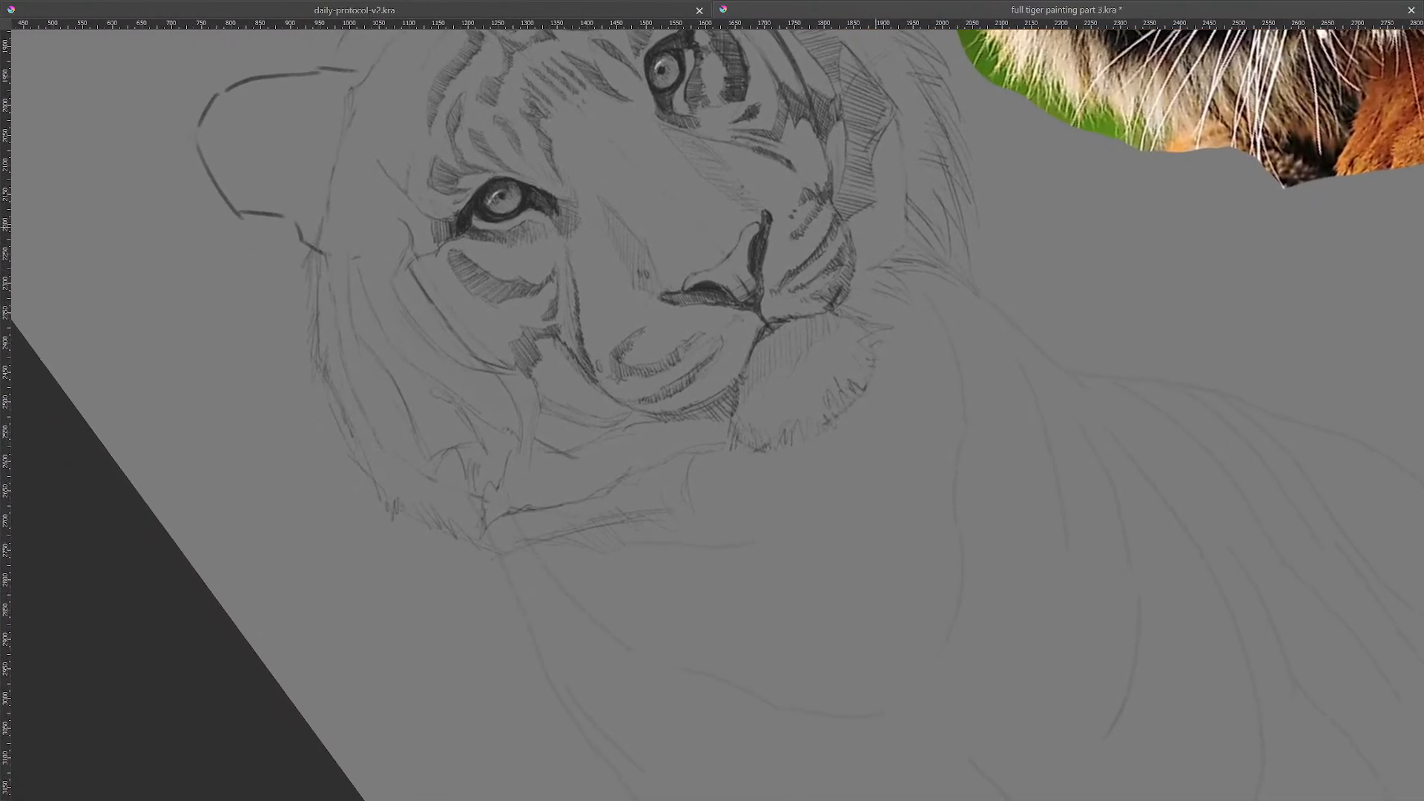
pyautogui.moveTo(875, 170); pyautogui.dragTo(844, 213)
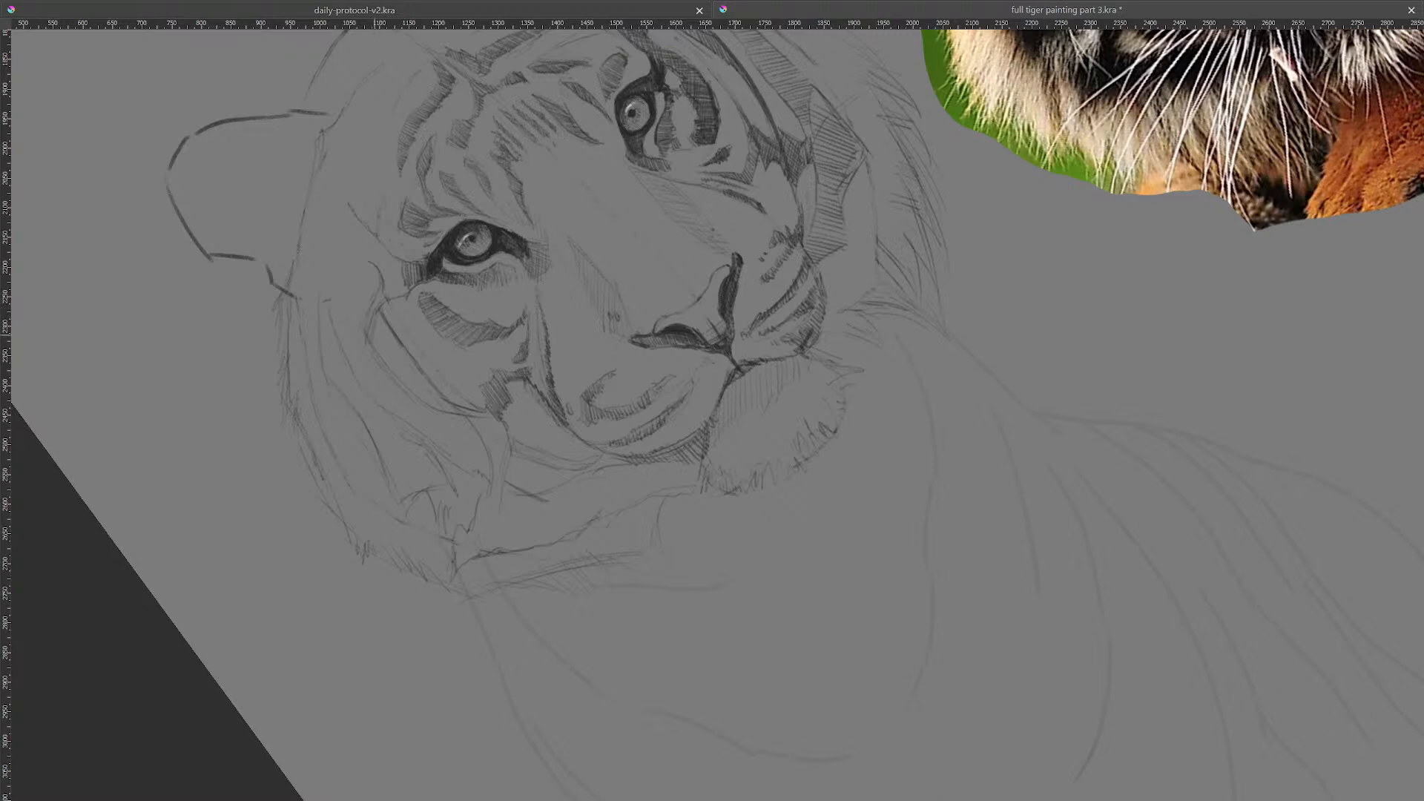
pyautogui.moveTo(384, 335); pyautogui.dragTo(427, 401)
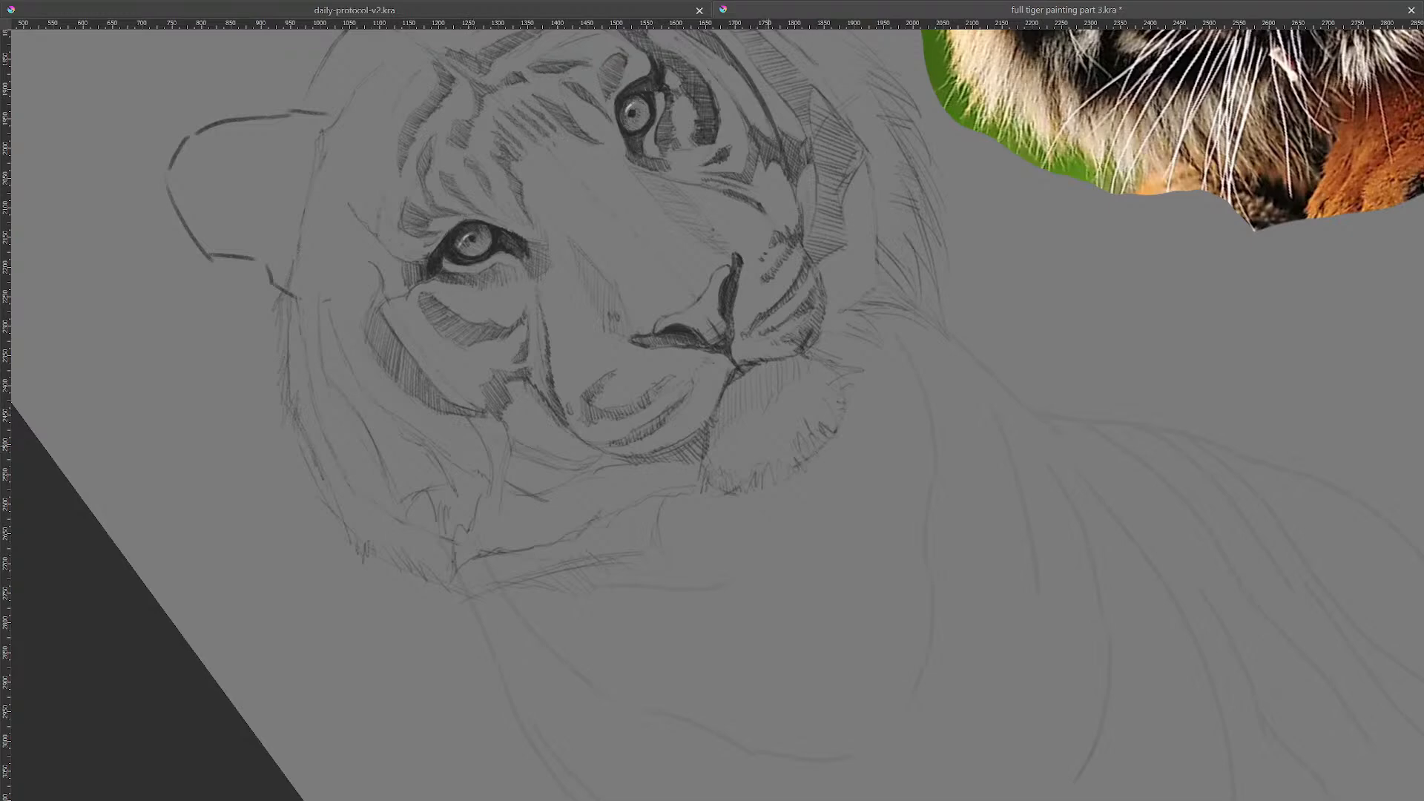
pyautogui.press('5')
pyautogui.moveTo(766, 233); pyautogui.dragTo(644, 415)
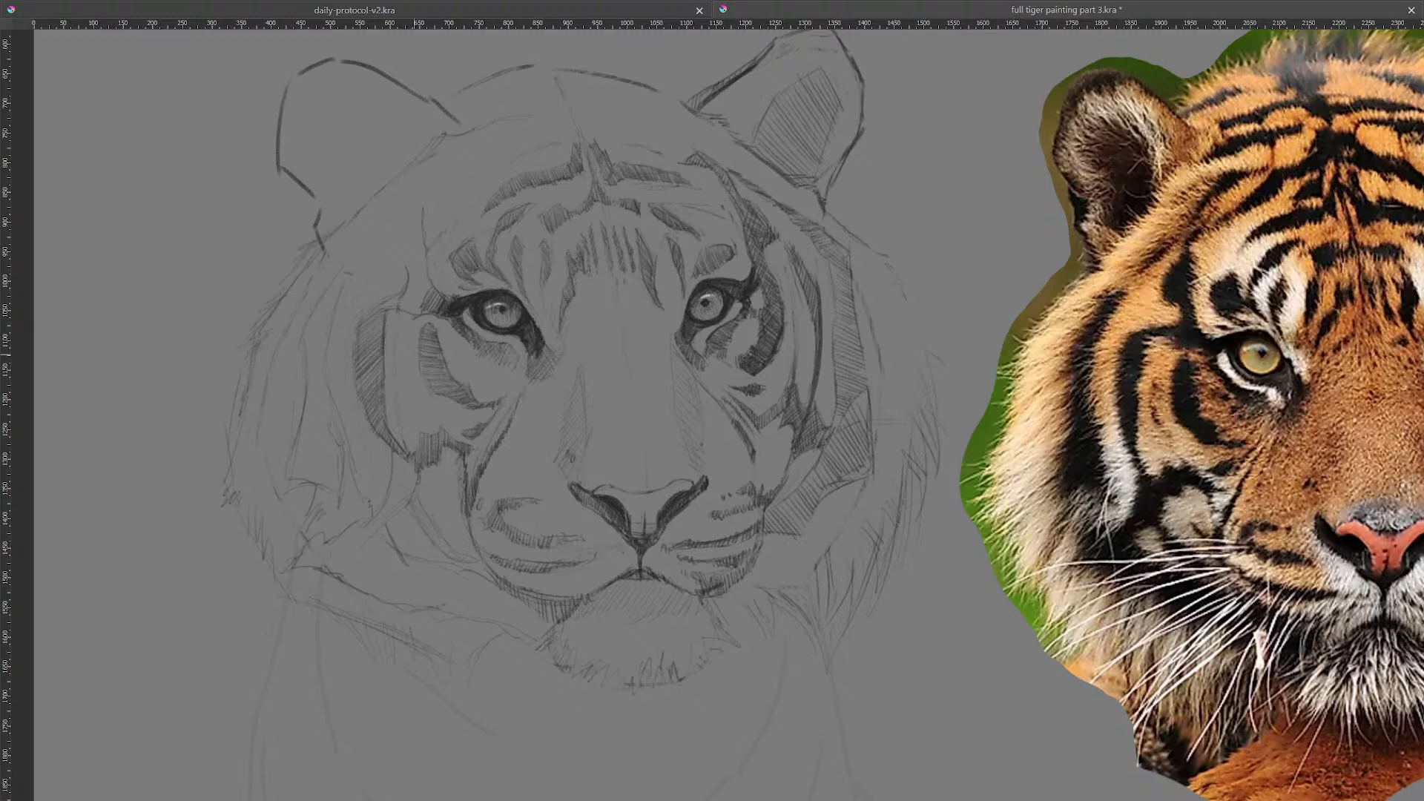
# Step: Undo the hatching on the curved cheek stripe outside the left-hand eye
pyautogui.hotkey('ctrl', 'z')
pyautogui.hotkey('ctrl', 'z')
pyautogui.hotkey('ctrl', 'z')
pyautogui.hotkey('ctrl', 'z')
pyautogui.hotkey('ctrl', 'z')
pyautogui.hotkey('ctrl', 'z')
pyautogui.hotkey('ctrl', 'z')
pyautogui.hotkey('ctrl', 'z')
pyautogui.hotkey('ctrl', 'z')
pyautogui.hotkey('ctrl', 'z')
pyautogui.hotkey('ctrl', 'z')
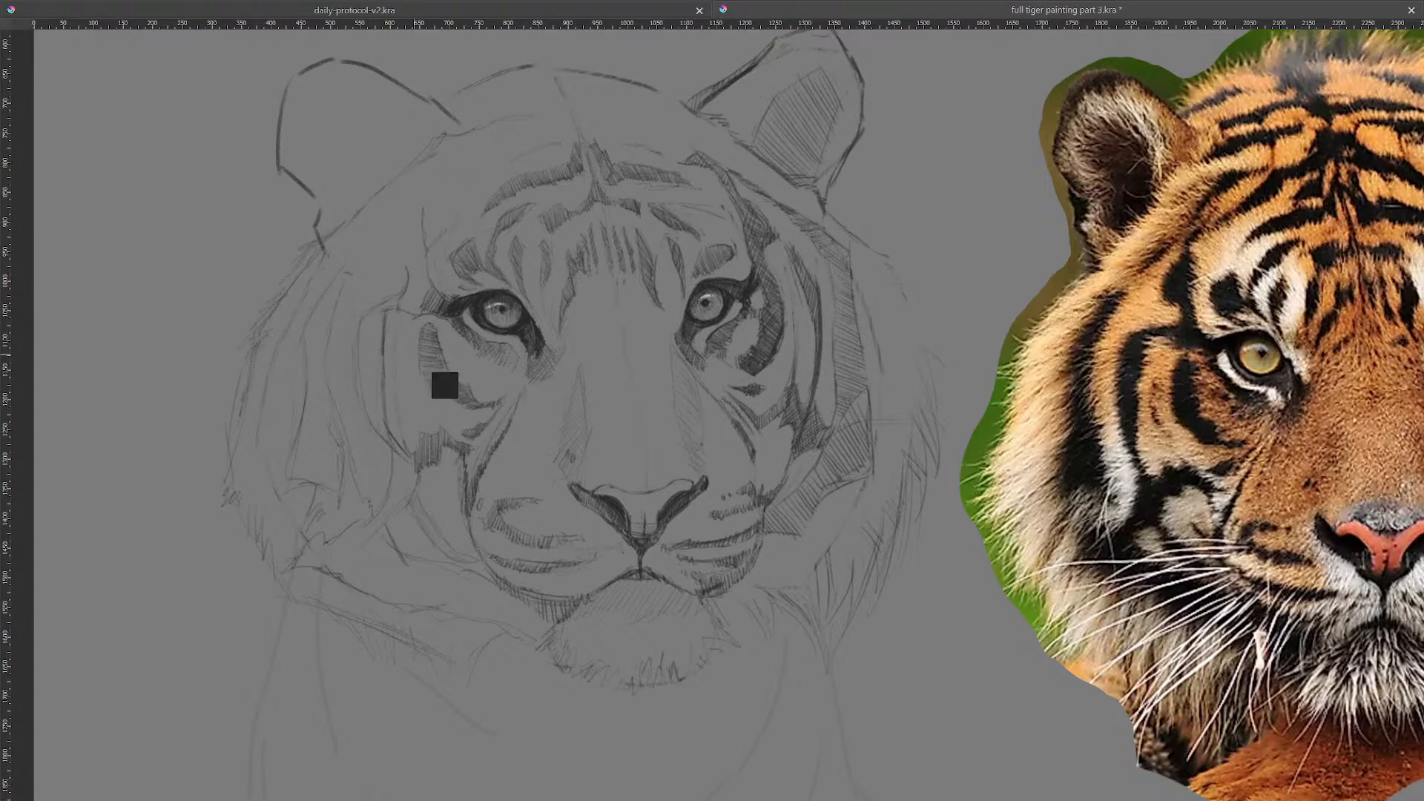
# Step: Rehatch the curved cheek stripe outside the left-hand eye and continue the shaded stripe upward past the outer eye corner
pyautogui.hotkey('ctrl', 'z')
pyautogui.hotkey('ctrl', 'z')
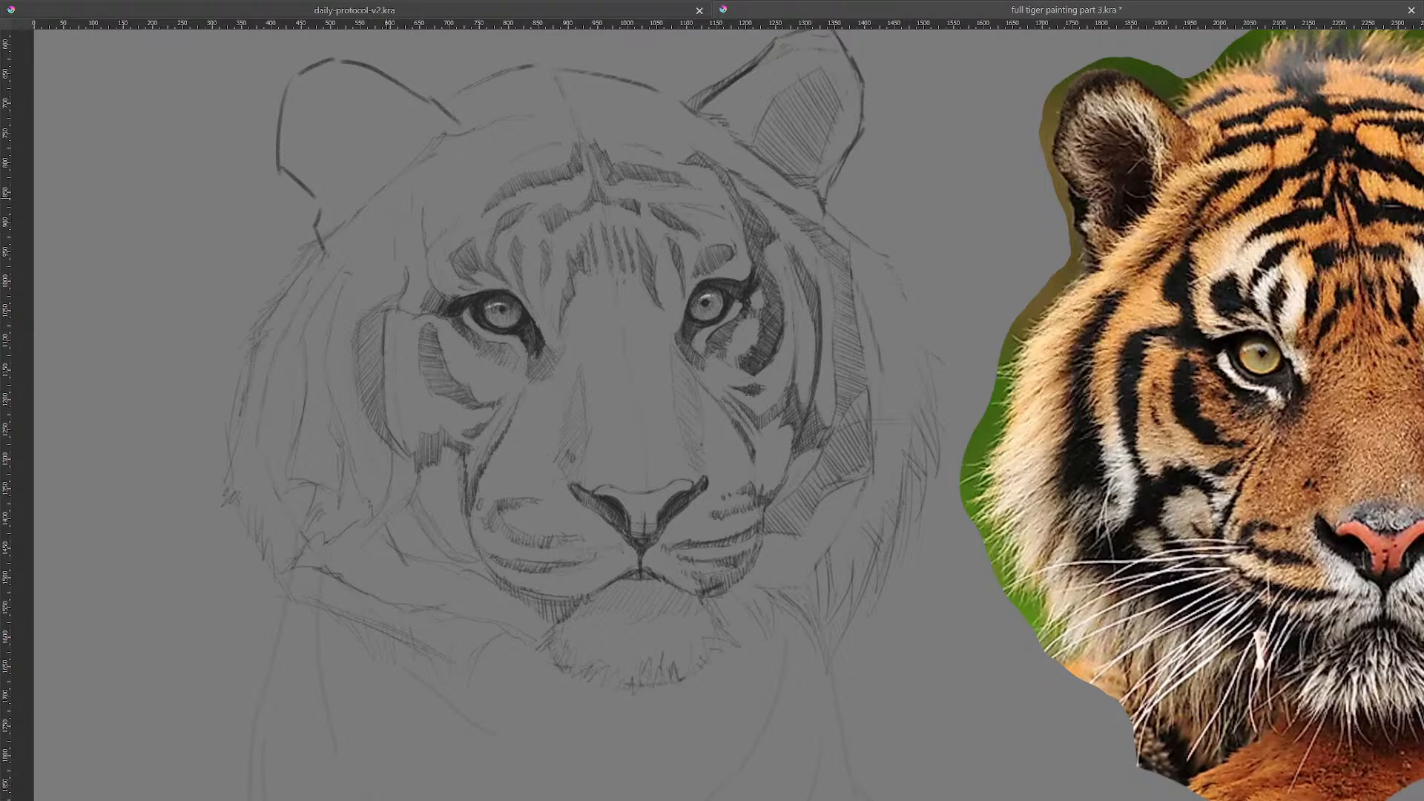
pyautogui.moveTo(395, 236); pyautogui.dragTo(393, 269)
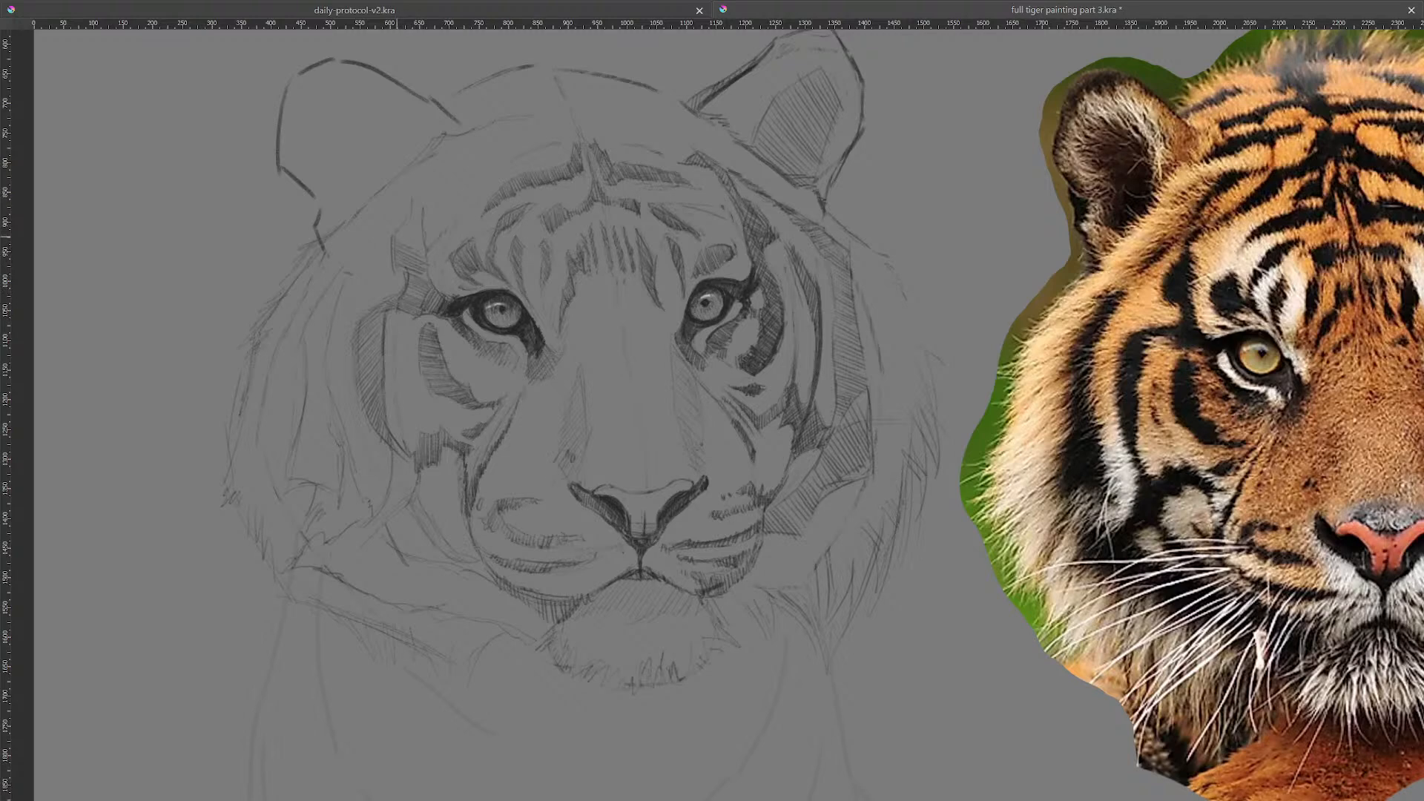
pyautogui.moveTo(409, 225)
pyautogui.mouseDown()
pyautogui.moveTo(425, 238)
pyautogui.moveTo(423, 215)
pyautogui.mouseUp()
pyautogui.moveTo(924, 317)
pyautogui.mouseDown()
pyautogui.moveTo(817, 315)
pyautogui.moveTo(832, 327)
pyautogui.mouseUp()
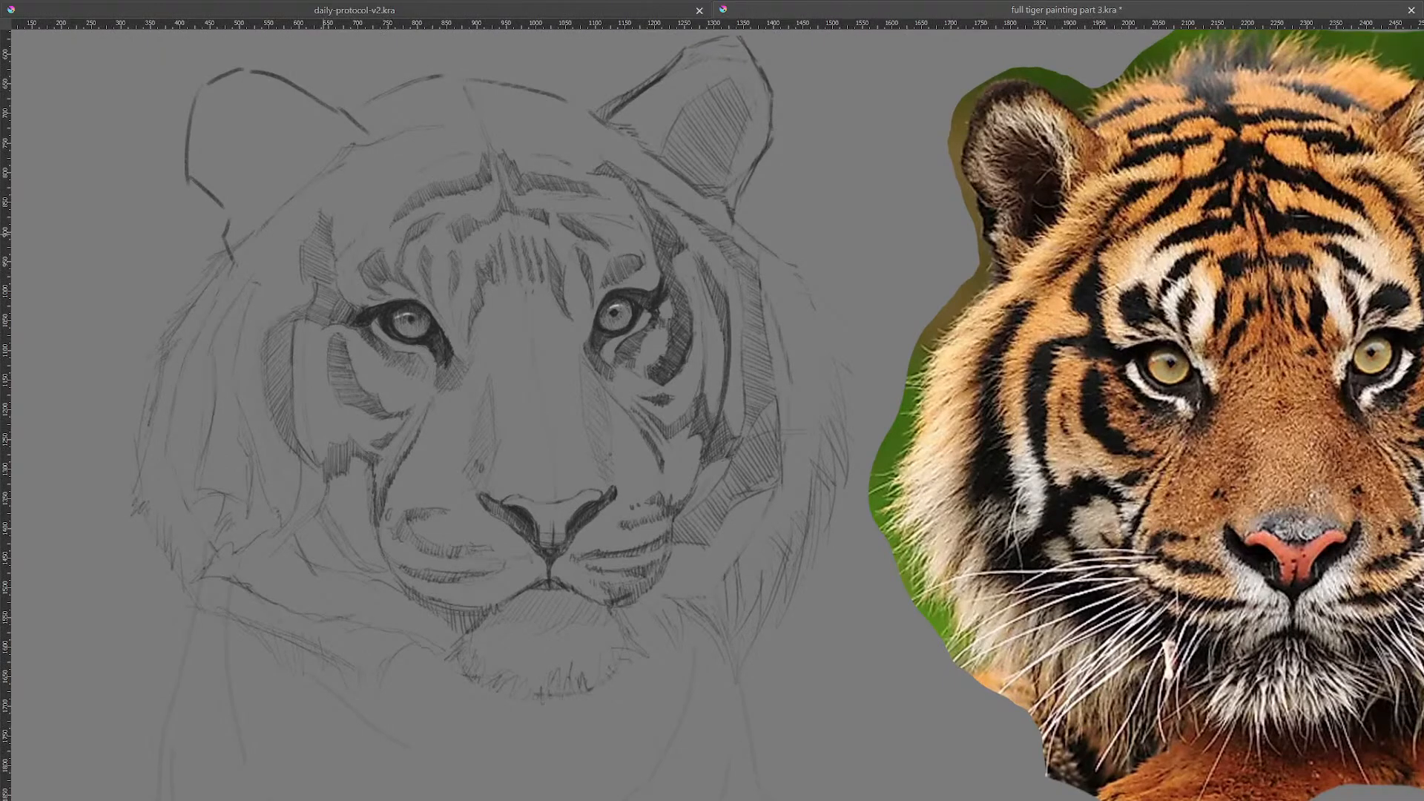
# Step: Rework the stripe above the outer corner of the left-hand eye and outline the stripes across the upper forehead
pyautogui.moveTo(293, 280); pyautogui.dragTo(274, 288)
pyautogui.press('Delete')
pyautogui.hotkey('ctrl', 'shift', 'a')
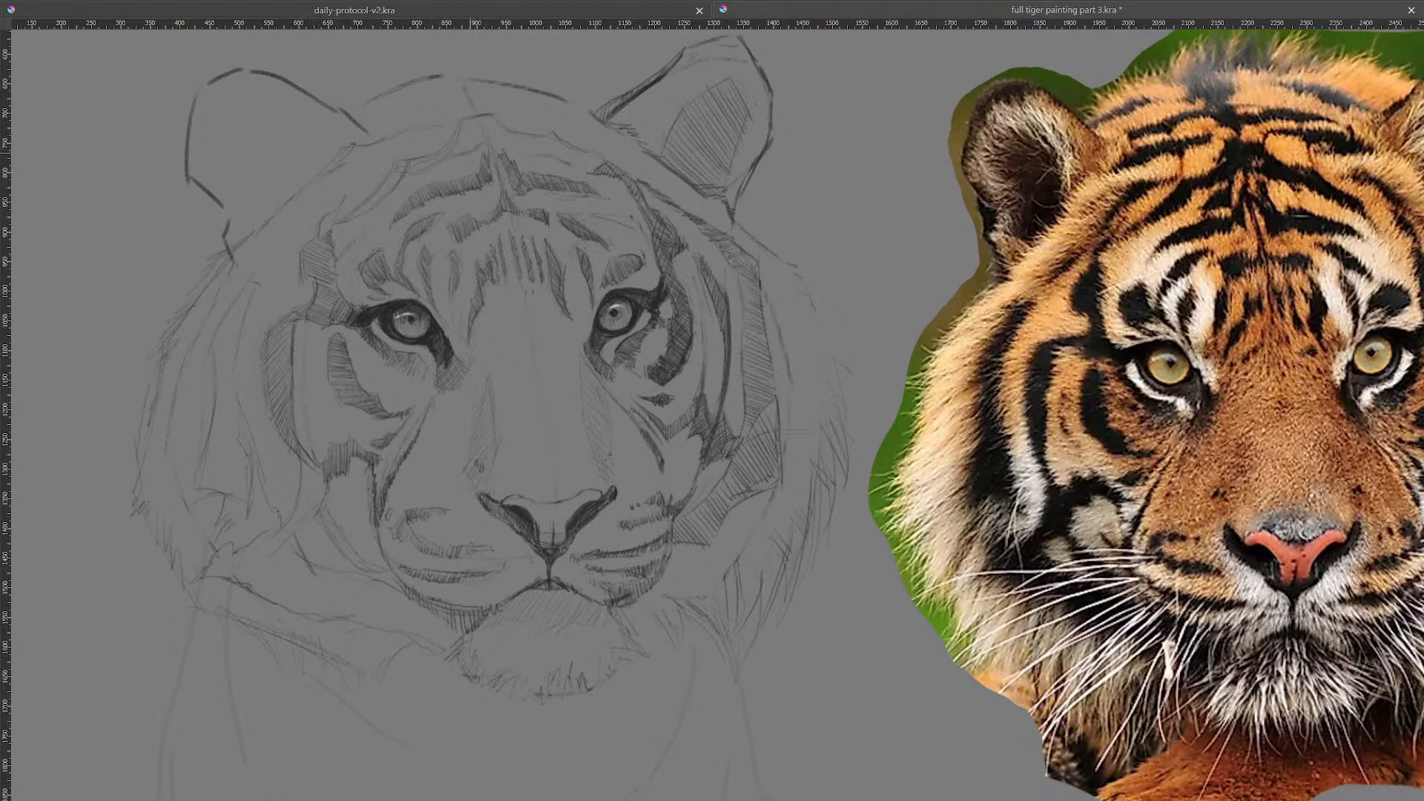
# Step: Hatch the long dark outer stripe running down the left-hand side of the face
pyautogui.moveTo(512, 425); pyautogui.dragTo(614, 377)
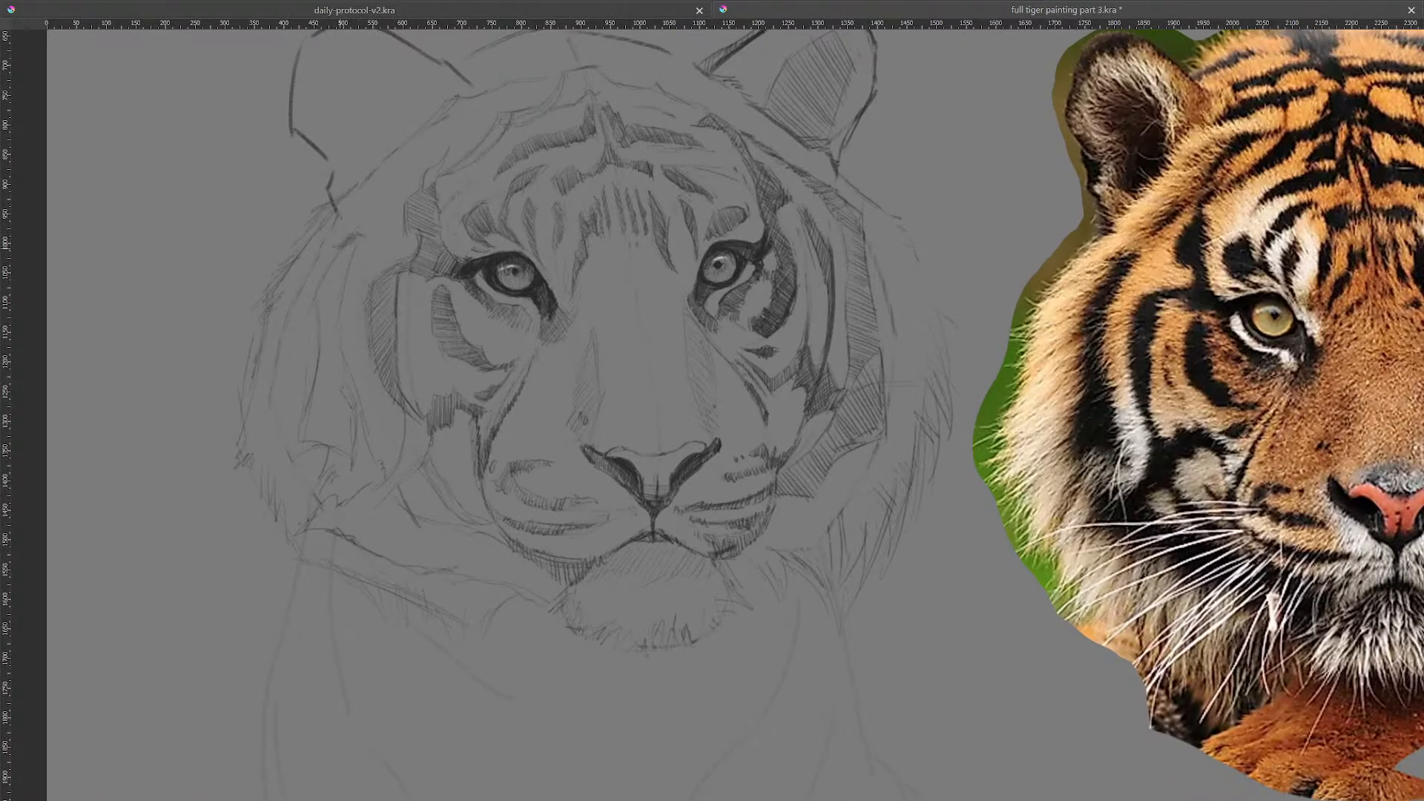
pyautogui.moveTo(347, 259); pyautogui.dragTo(316, 307)
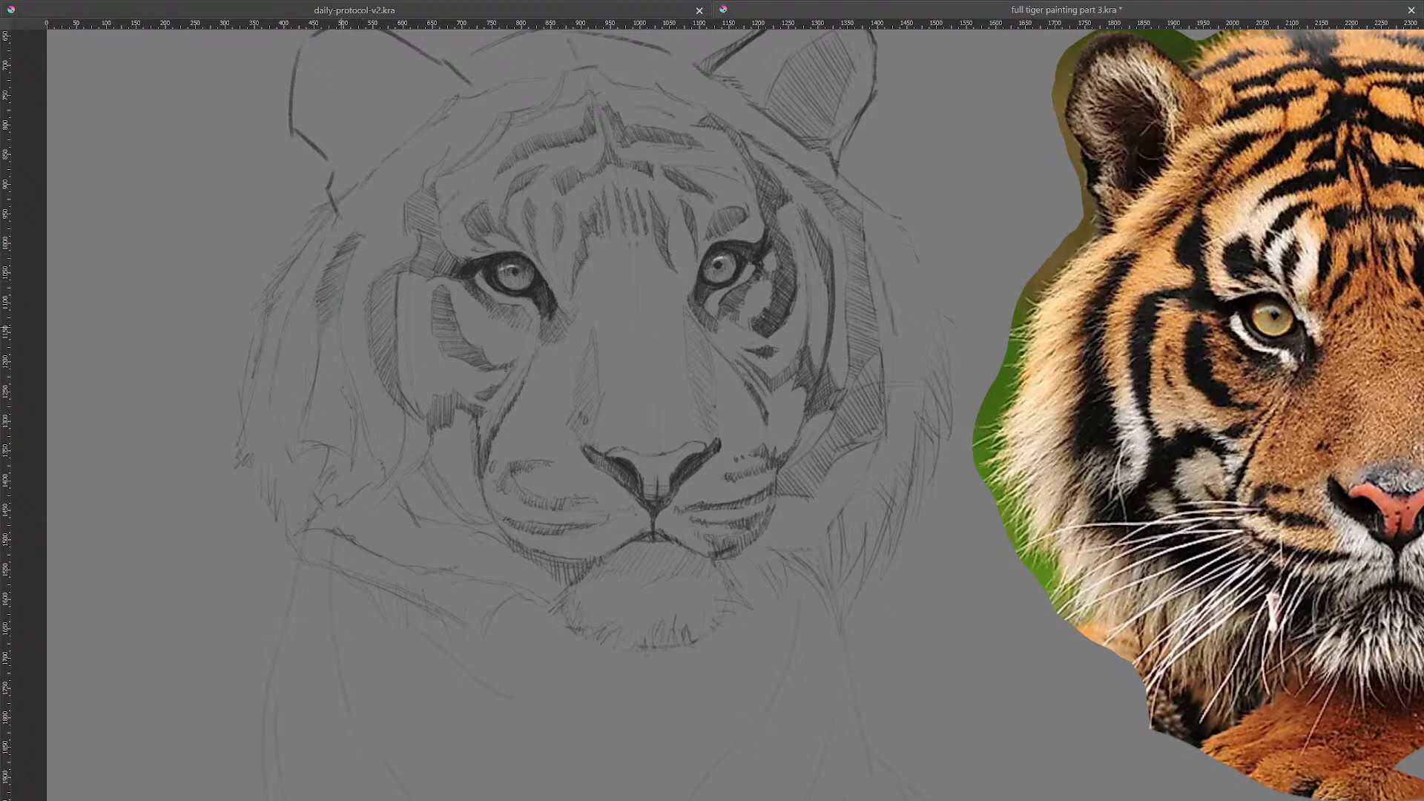
pyautogui.moveTo(336, 322); pyautogui.dragTo(342, 325)
pyautogui.moveTo(344, 359); pyautogui.dragTo(325, 380)
# Step: Hatch the lower cheek stripe between the curved cheek stripe and the left-hand jaw area
pyautogui.moveTo(641, 509)
pyautogui.mouseDown()
pyautogui.moveTo(639, 412)
pyautogui.moveTo(665, 393)
pyautogui.mouseUp()
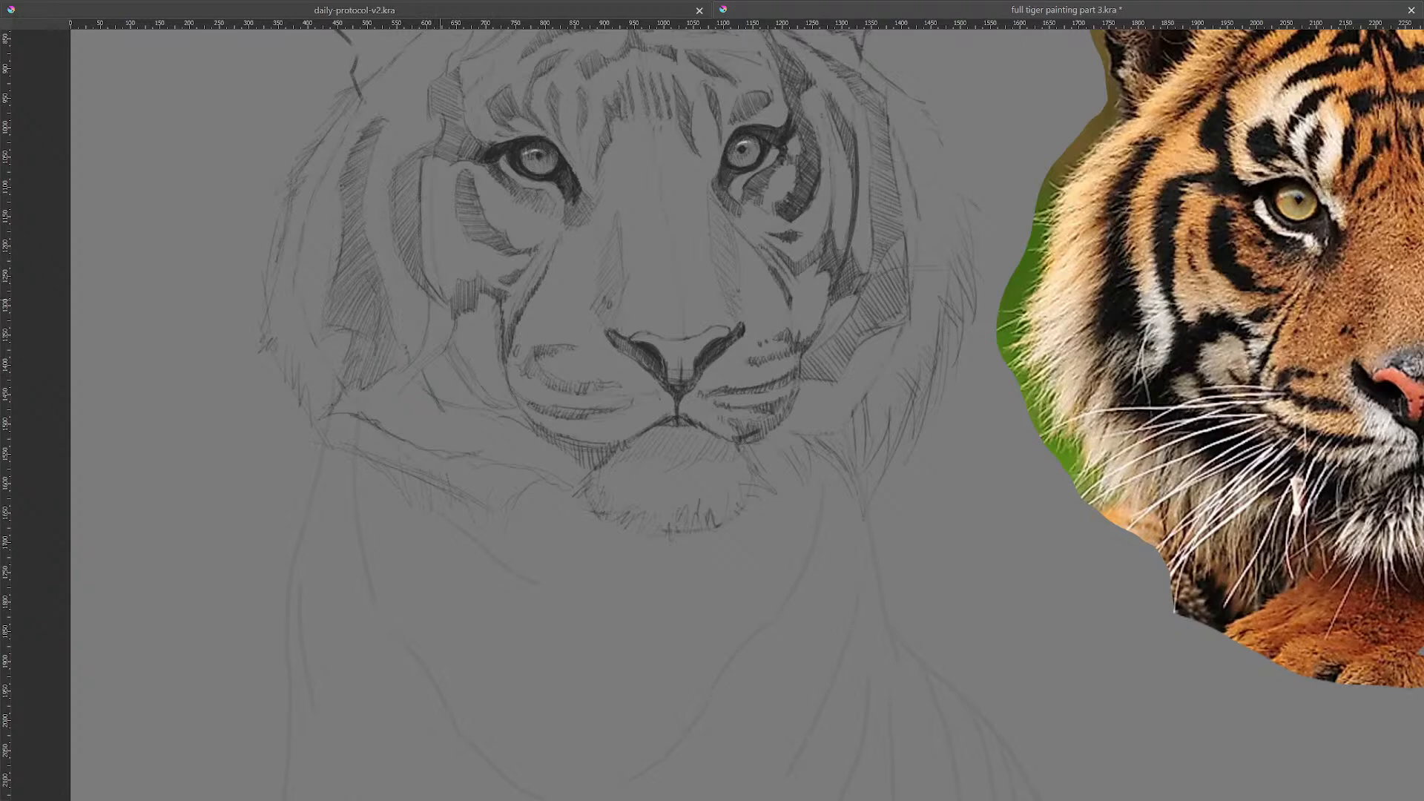
pyautogui.moveTo(442, 304); pyautogui.dragTo(430, 322)
pyautogui.moveTo(445, 334); pyautogui.dragTo(420, 364)
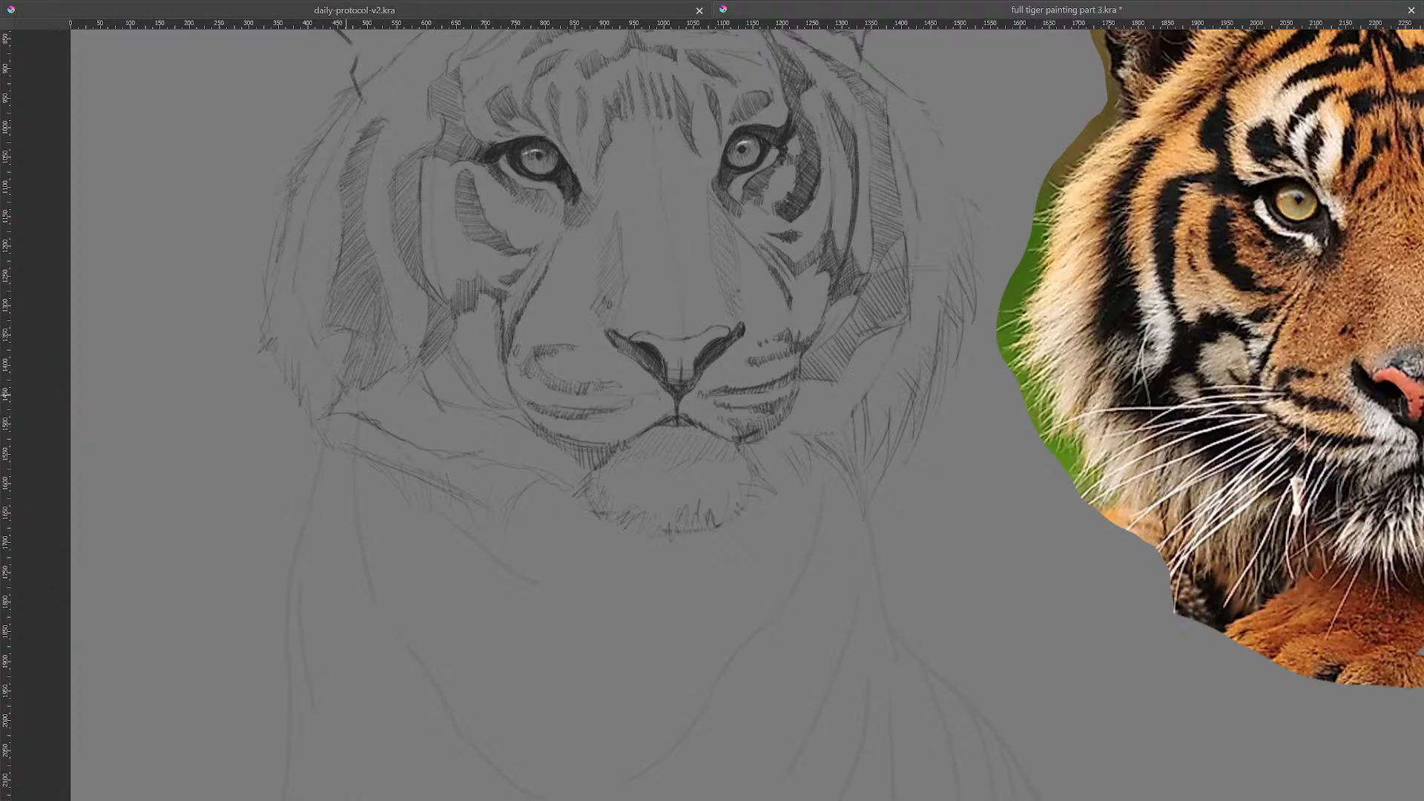
# Step: Hatch the dark band from the lower left-hand cheek along the jaw to the chin
pyautogui.moveTo(356, 392); pyautogui.dragTo(339, 413)
pyautogui.moveTo(392, 383)
pyautogui.mouseDown()
pyautogui.moveTo(374, 409)
pyautogui.moveTo(385, 422)
pyautogui.mouseUp()
pyautogui.moveTo(422, 377)
pyautogui.mouseDown()
pyautogui.moveTo(397, 411)
pyautogui.moveTo(412, 444)
pyautogui.mouseUp()
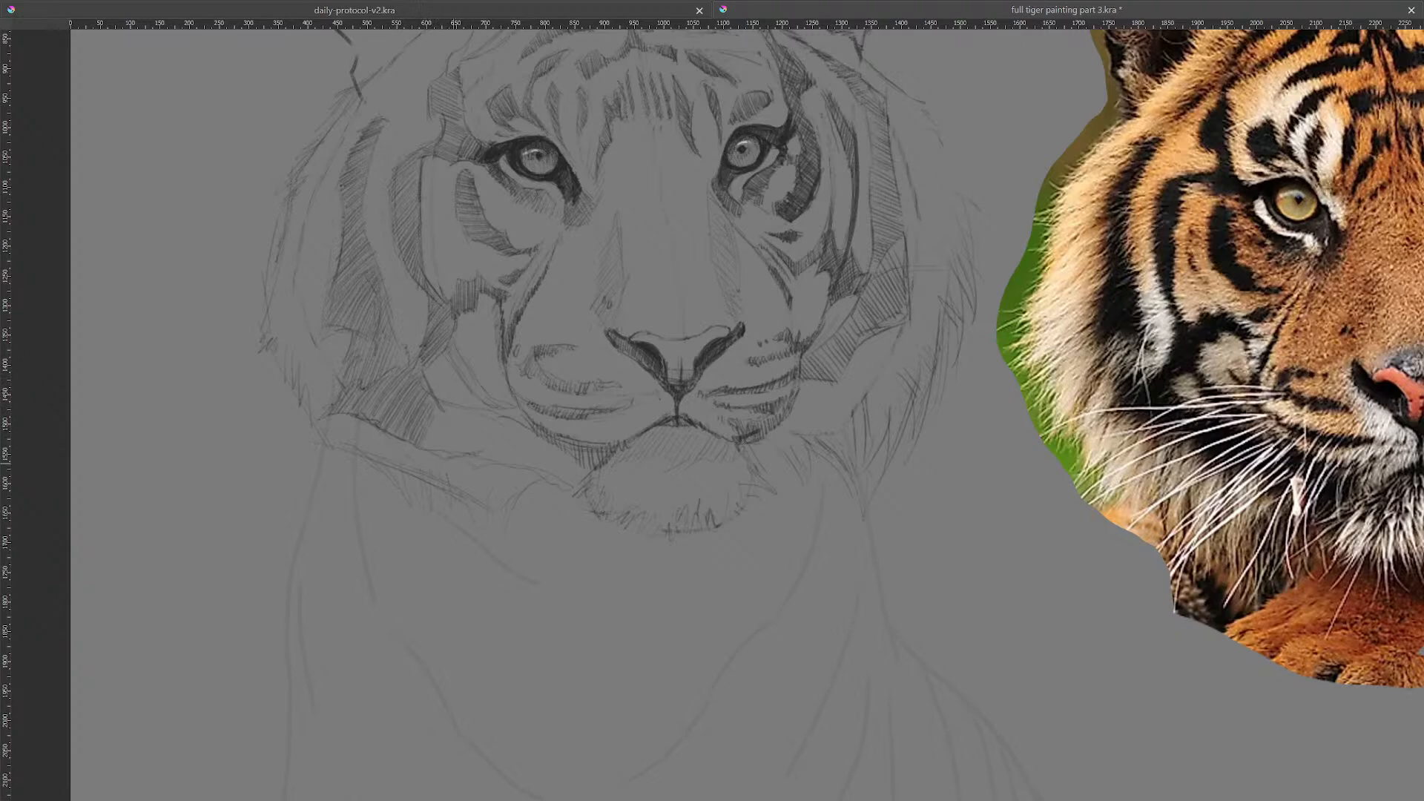
pyautogui.moveTo(442, 410); pyautogui.dragTo(430, 439)
pyautogui.moveTo(467, 406); pyautogui.dragTo(454, 434)
pyautogui.moveTo(508, 415); pyautogui.dragTo(500, 451)
pyautogui.moveTo(516, 427)
pyautogui.mouseDown()
pyautogui.moveTo(498, 461)
pyautogui.moveTo(512, 463)
pyautogui.mouseUp()
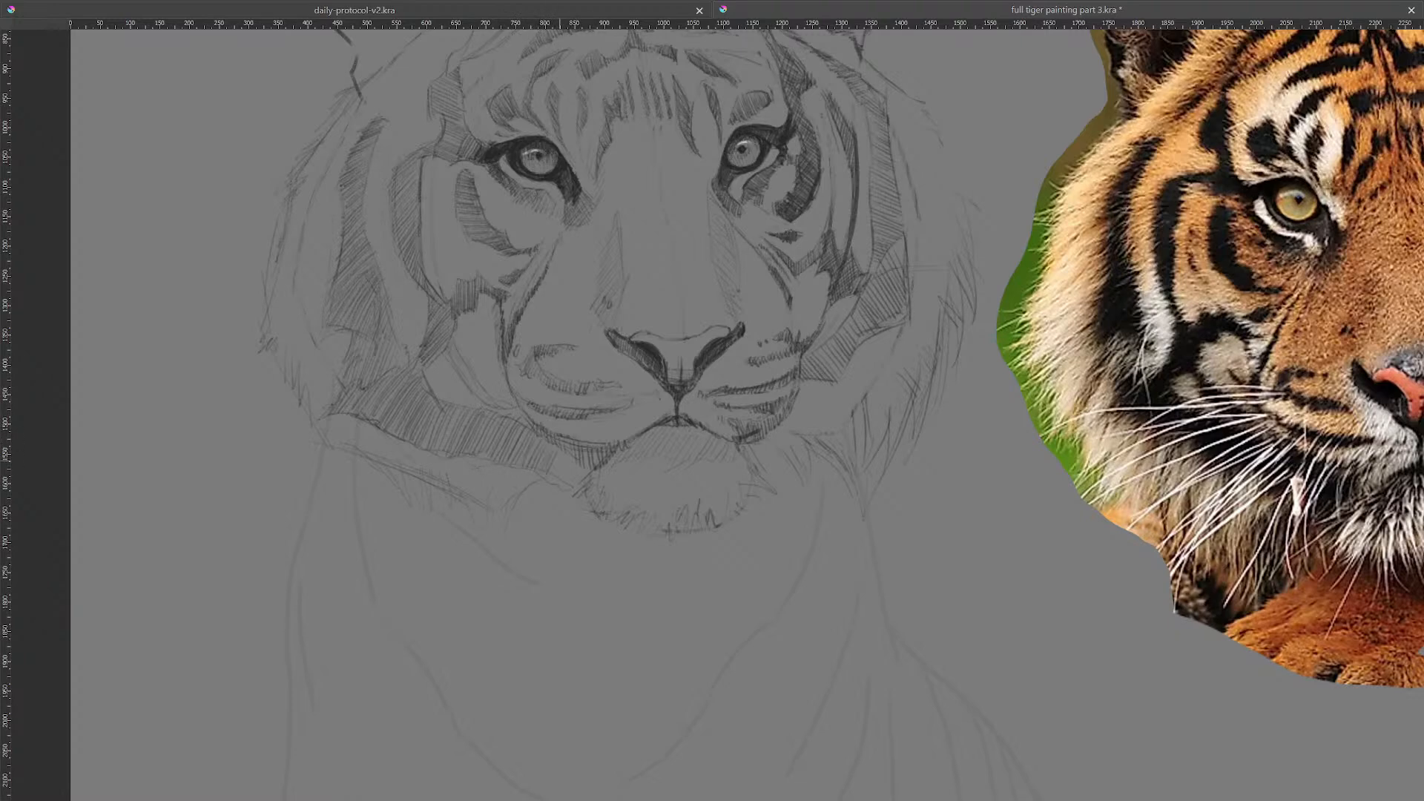
pyautogui.moveTo(575, 456); pyautogui.dragTo(568, 486)
# Step: Sketch loose fur strokes along the left-hand mane and beneath the hatched jaw band
pyautogui.moveTo(756, 554)
pyautogui.mouseDown()
pyautogui.moveTo(770, 450)
pyautogui.moveTo(750, 498)
pyautogui.moveTo(734, 498)
pyautogui.mouseUp()
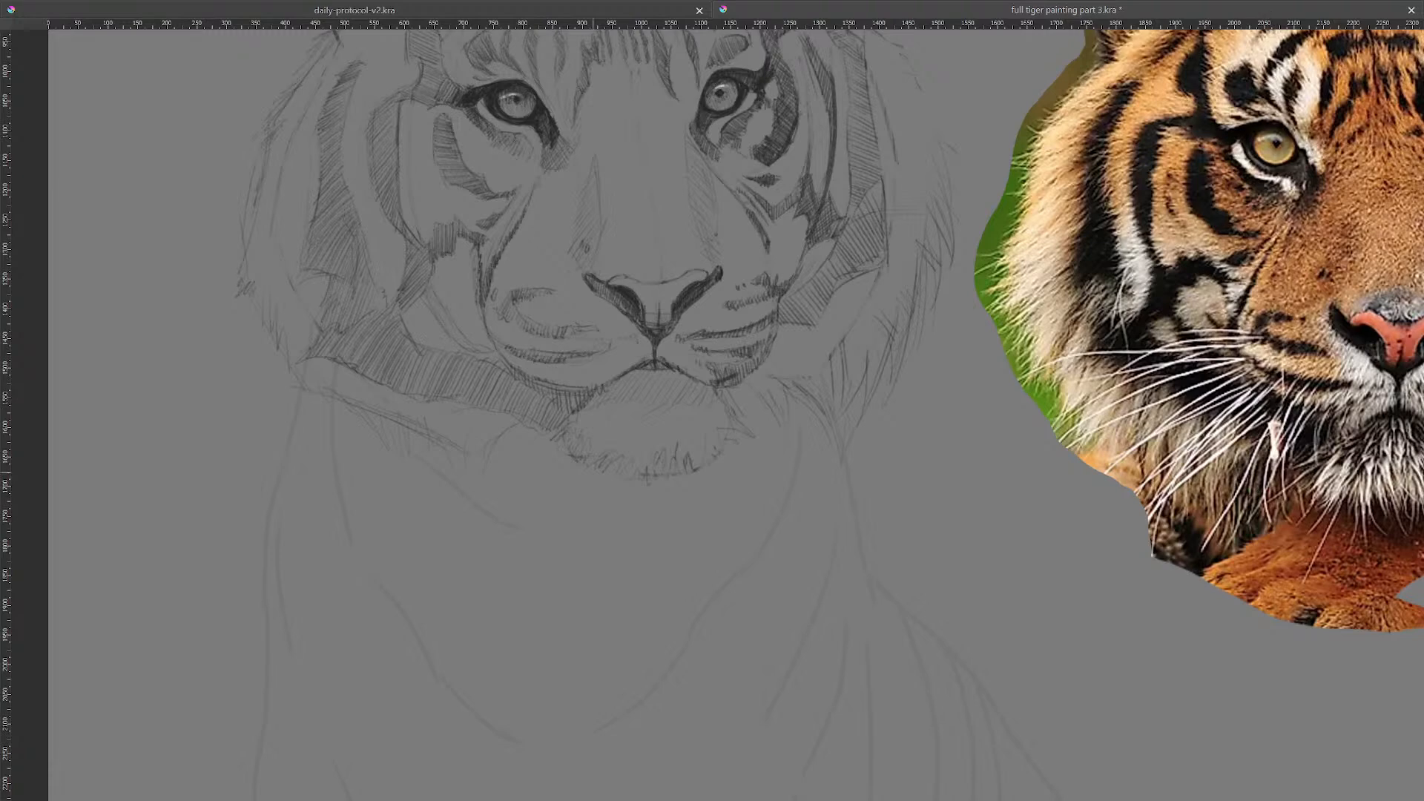
pyautogui.moveTo(517, 419); pyautogui.dragTo(468, 479)
pyautogui.hotkey('ctrl', 'z')
pyautogui.moveTo(561, 415); pyautogui.dragTo(682, 473)
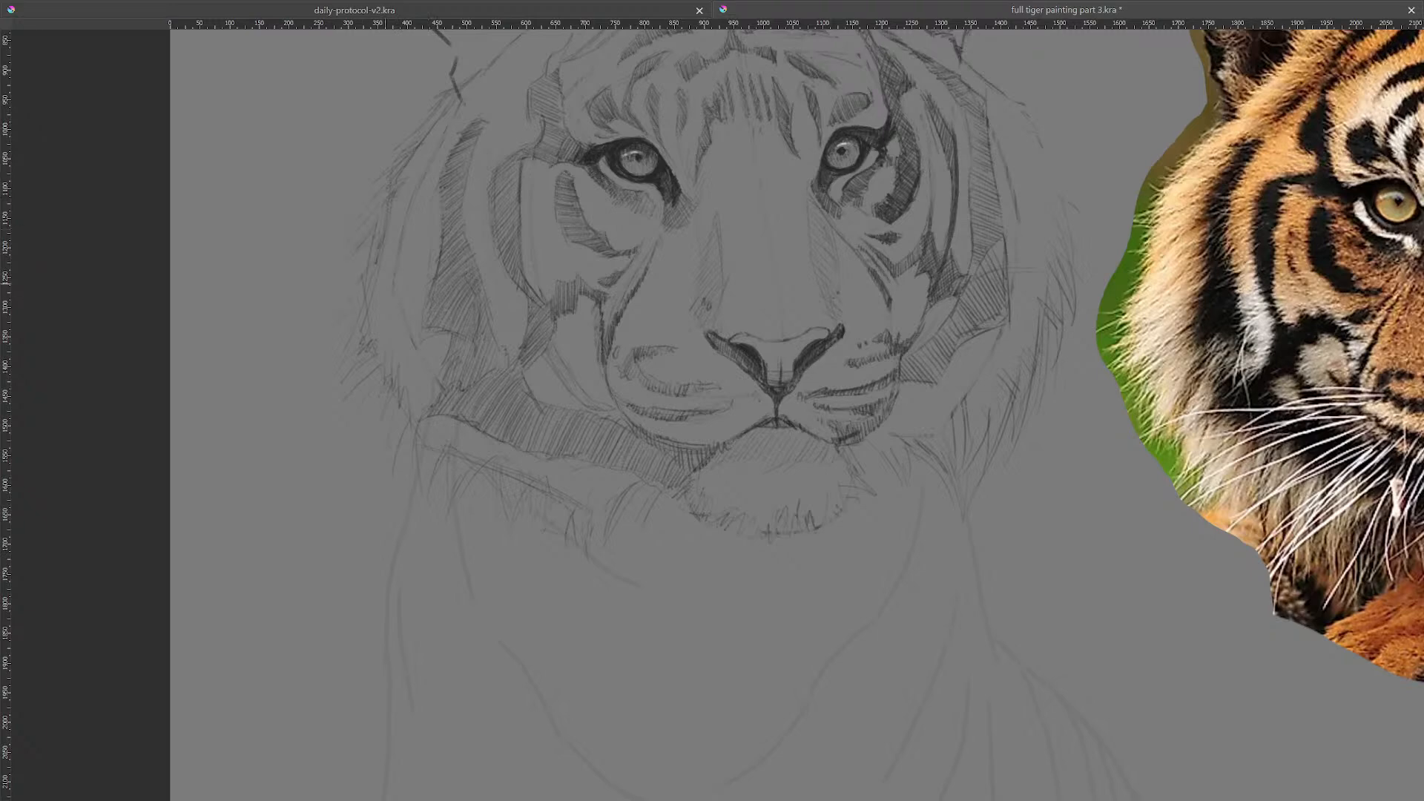
# Step: Hatch the wide stripe arching across the upper forehead above the centre marking
pyautogui.moveTo(812, 146)
pyautogui.mouseDown()
pyautogui.moveTo(708, 320)
pyautogui.moveTo(720, 263)
pyautogui.mouseUp()
pyautogui.moveTo(766, 454); pyautogui.dragTo(578, 317)
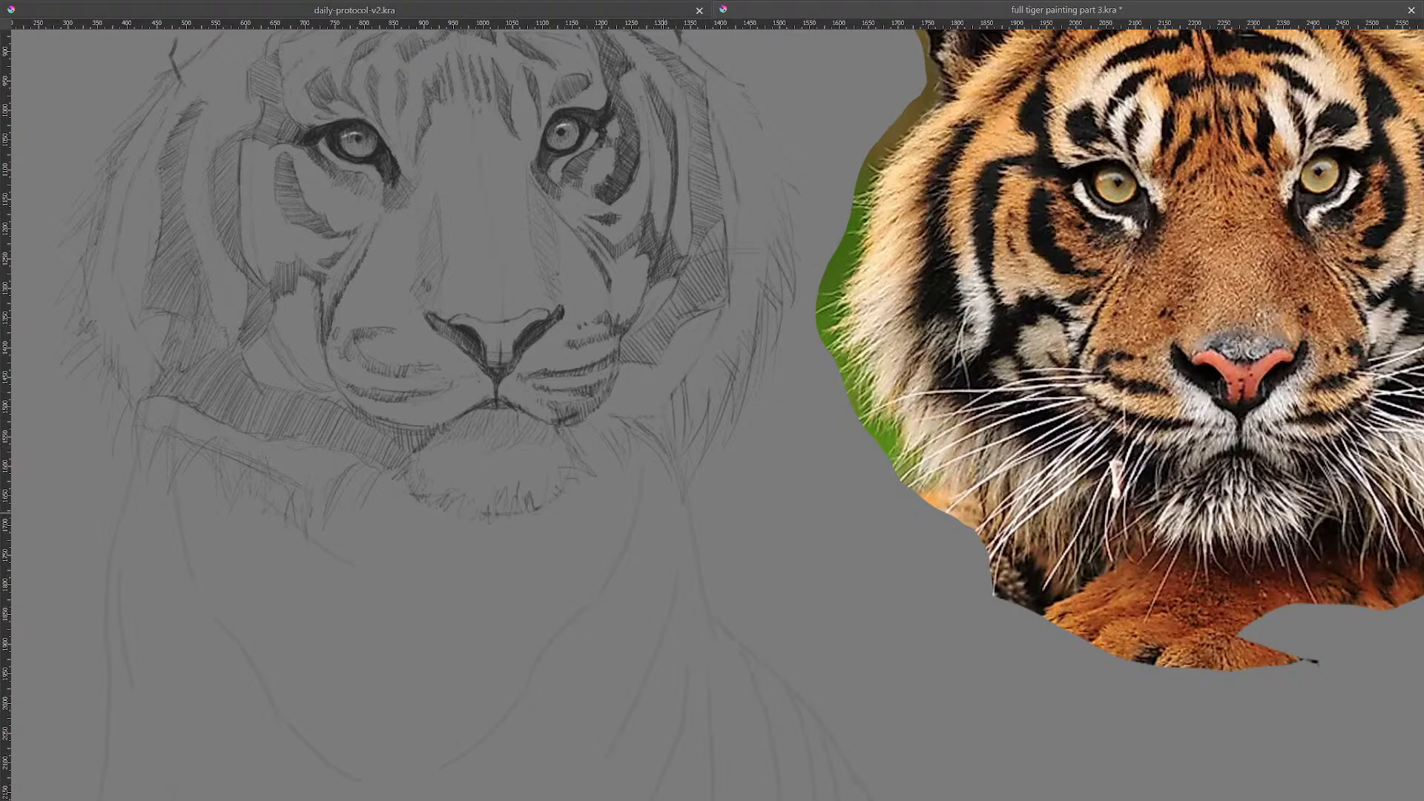
pyautogui.moveTo(858, 428)
pyautogui.mouseDown()
pyautogui.moveTo(719, 466)
pyautogui.moveTo(577, 543)
pyautogui.moveTo(722, 492)
pyautogui.moveTo(901, 480)
pyautogui.mouseUp()
pyautogui.moveTo(1061, 456); pyautogui.dragTo(1070, 460)
pyautogui.moveTo(679, 309)
pyautogui.mouseDown()
pyautogui.moveTo(848, 492)
pyautogui.moveTo(738, 489)
pyautogui.mouseUp()
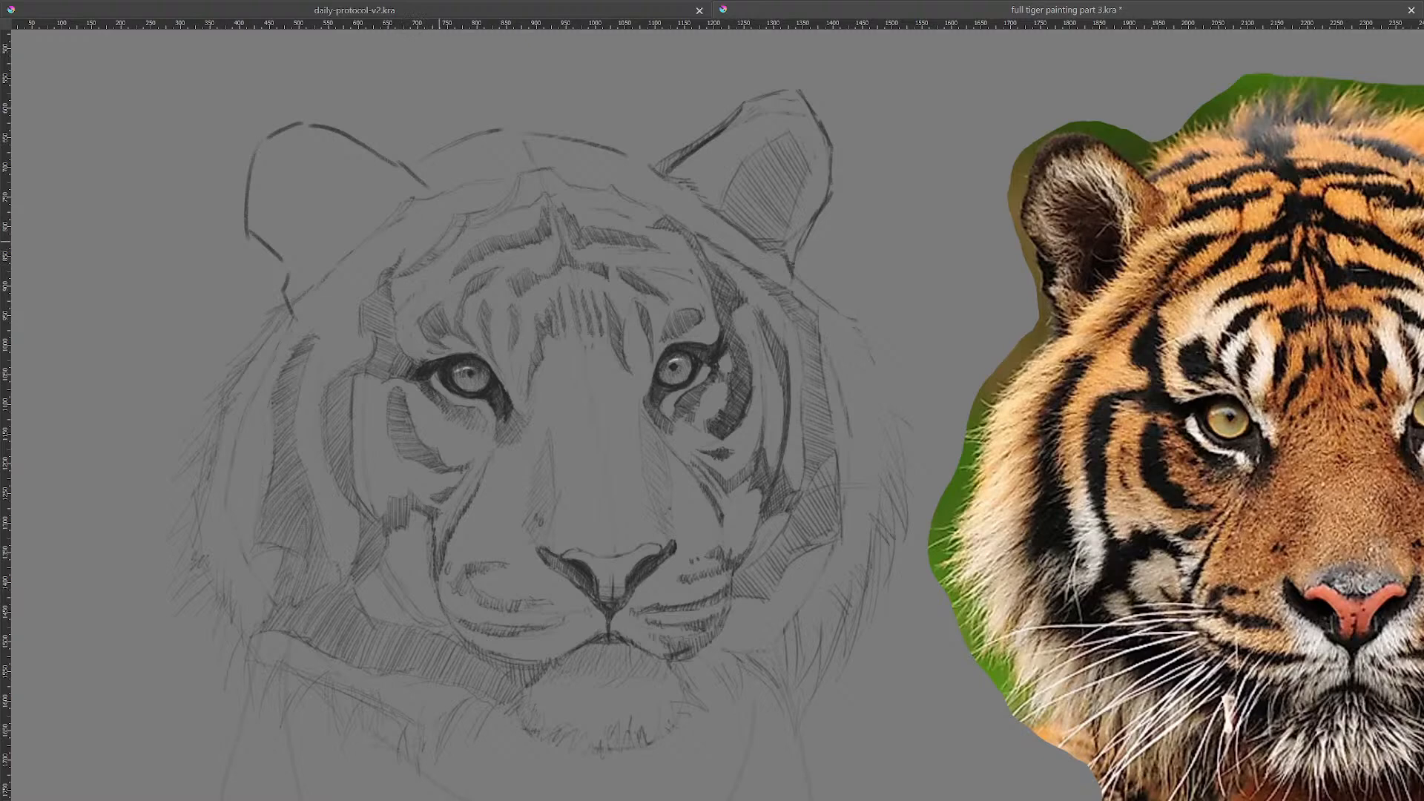
pyautogui.moveTo(454, 217); pyautogui.dragTo(459, 227)
pyautogui.moveTo(546, 174); pyautogui.dragTo(551, 194)
# Step: Hatch the stripes on the upper left-hand side of the forehead, just inside the ear
pyautogui.moveTo(947, 342); pyautogui.dragTo(828, 314)
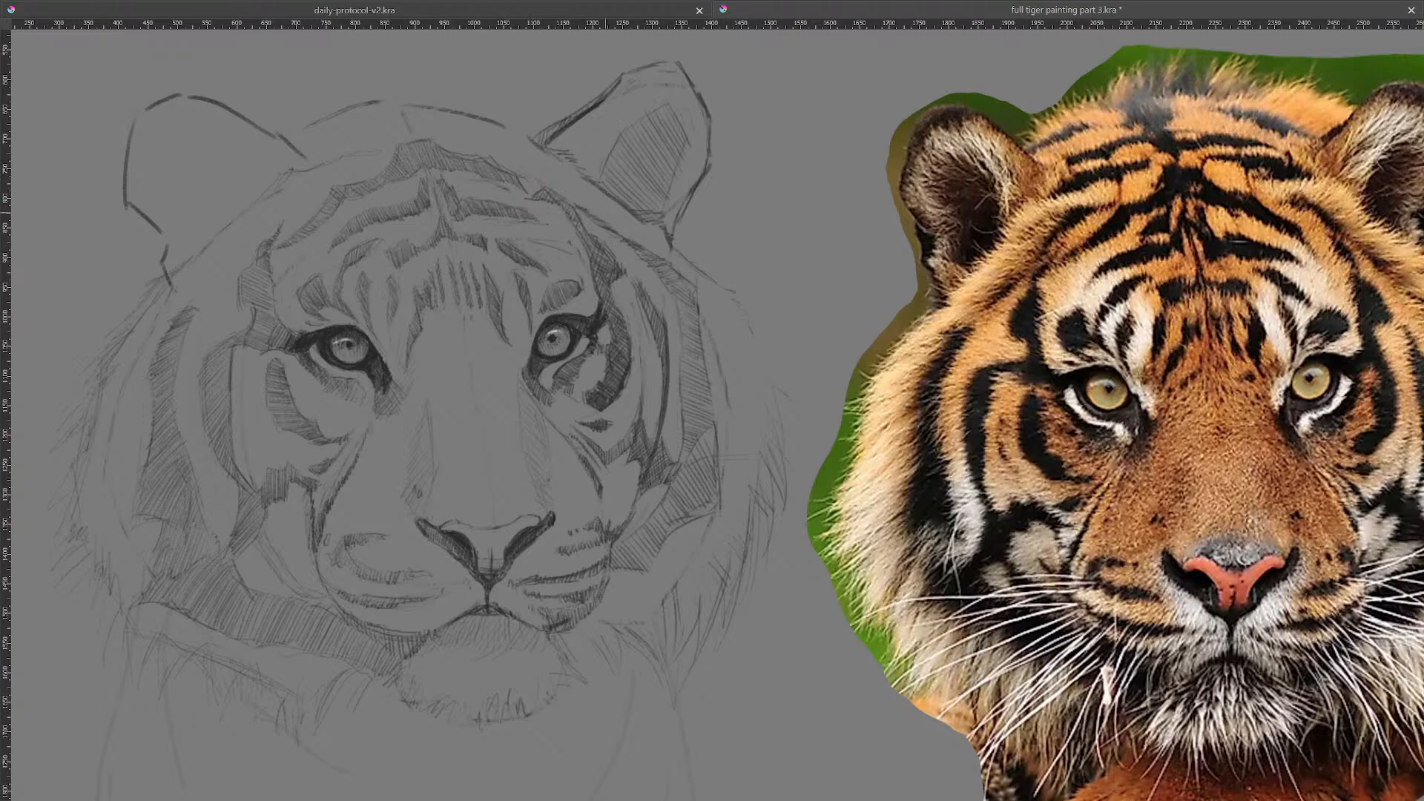
pyautogui.moveTo(589, 186); pyautogui.dragTo(726, 222)
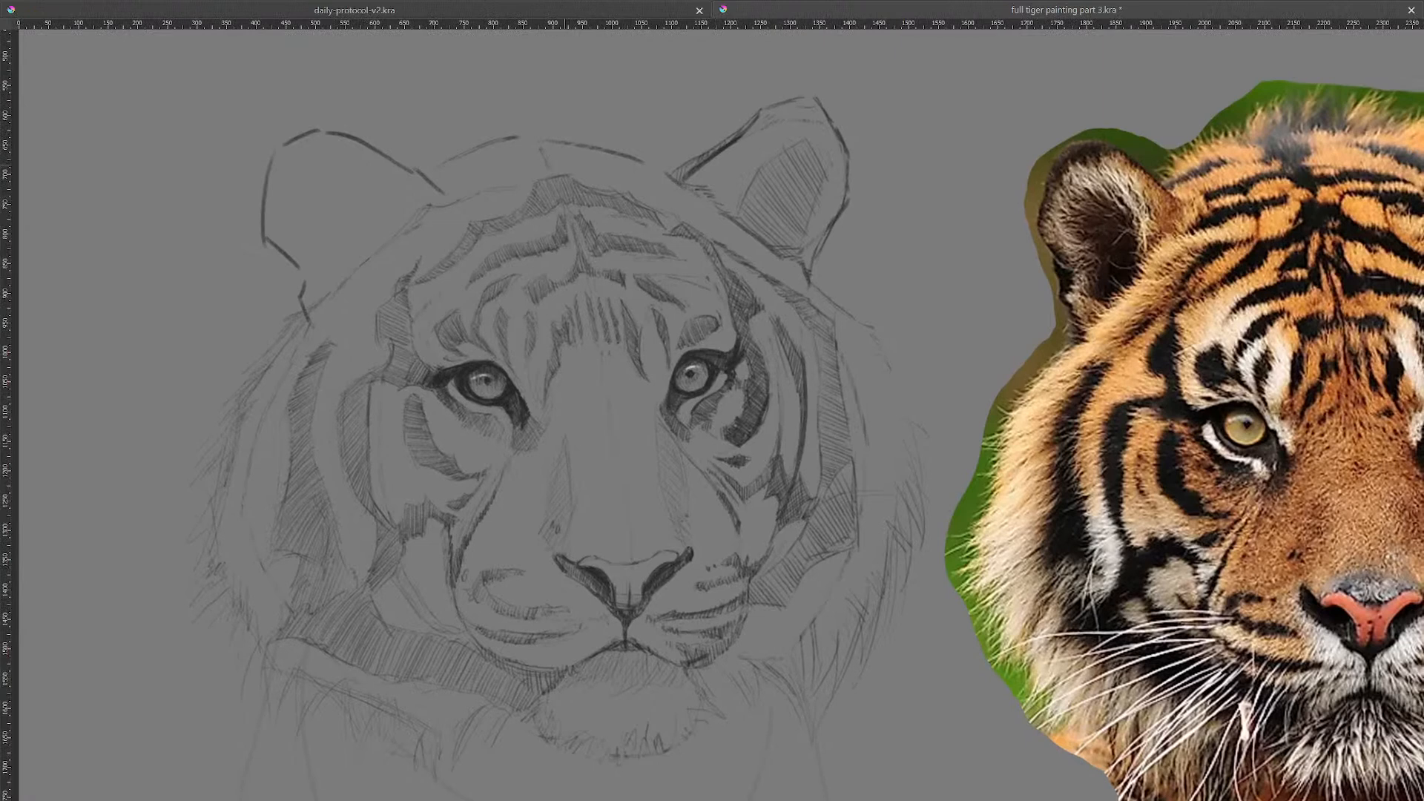
pyautogui.moveTo(566, 178)
pyautogui.mouseDown()
pyautogui.moveTo(571, 160)
pyautogui.moveTo(565, 172)
pyautogui.mouseUp()
pyautogui.hotkey('ctrl', 'shift', 'a')
pyautogui.moveTo(524, 165)
pyautogui.mouseDown()
pyautogui.moveTo(536, 194)
pyautogui.moveTo(513, 203)
pyautogui.moveTo(522, 165)
pyautogui.mouseUp()
pyautogui.hotkey('ctrl', 'shift', 'a')
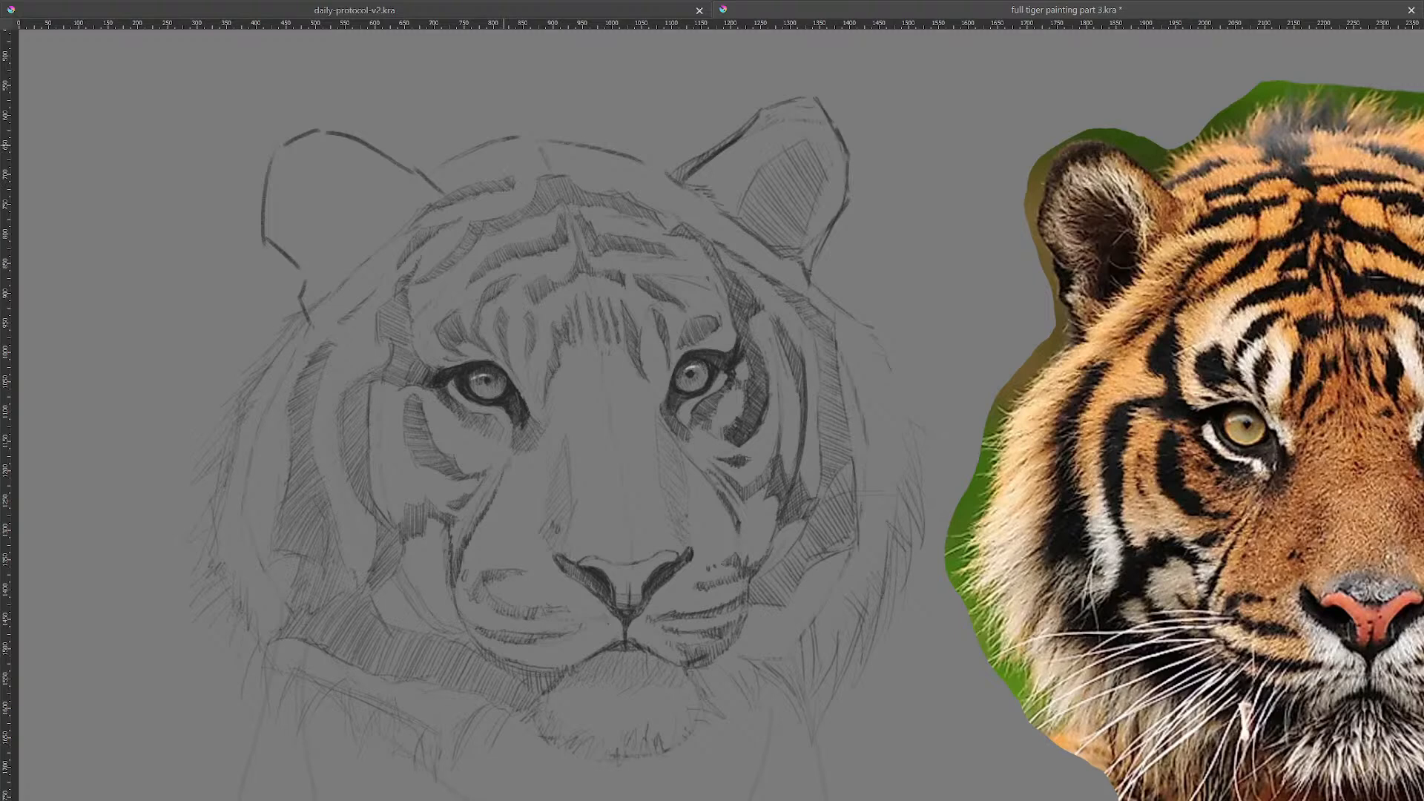
# Step: Outline and hatch the remaining stripes across the crown of the head between the ears
pyautogui.moveTo(805, 267); pyautogui.dragTo(674, 258)
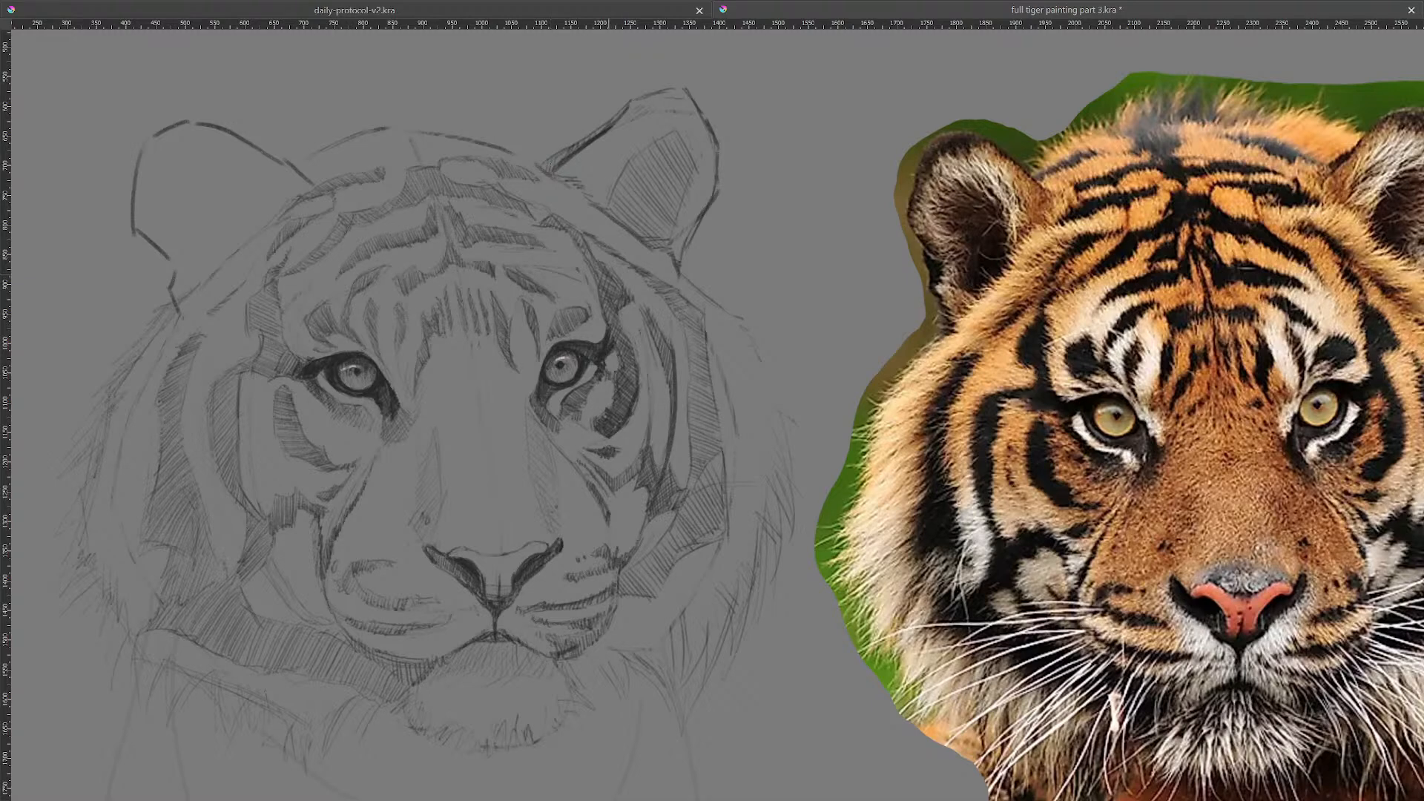
pyautogui.moveTo(576, 198); pyautogui.dragTo(746, 305)
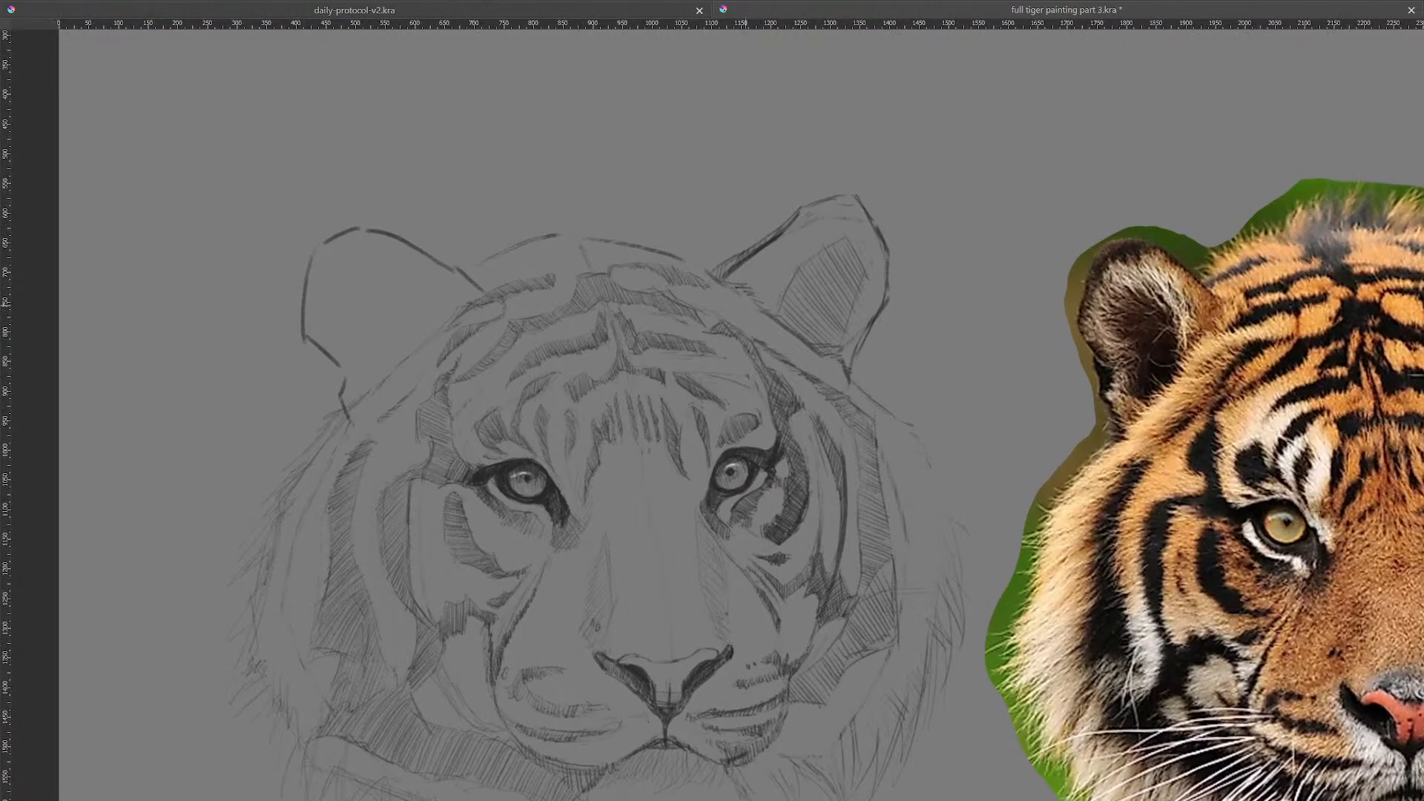
pyautogui.moveTo(960, 343); pyautogui.dragTo(860, 303)
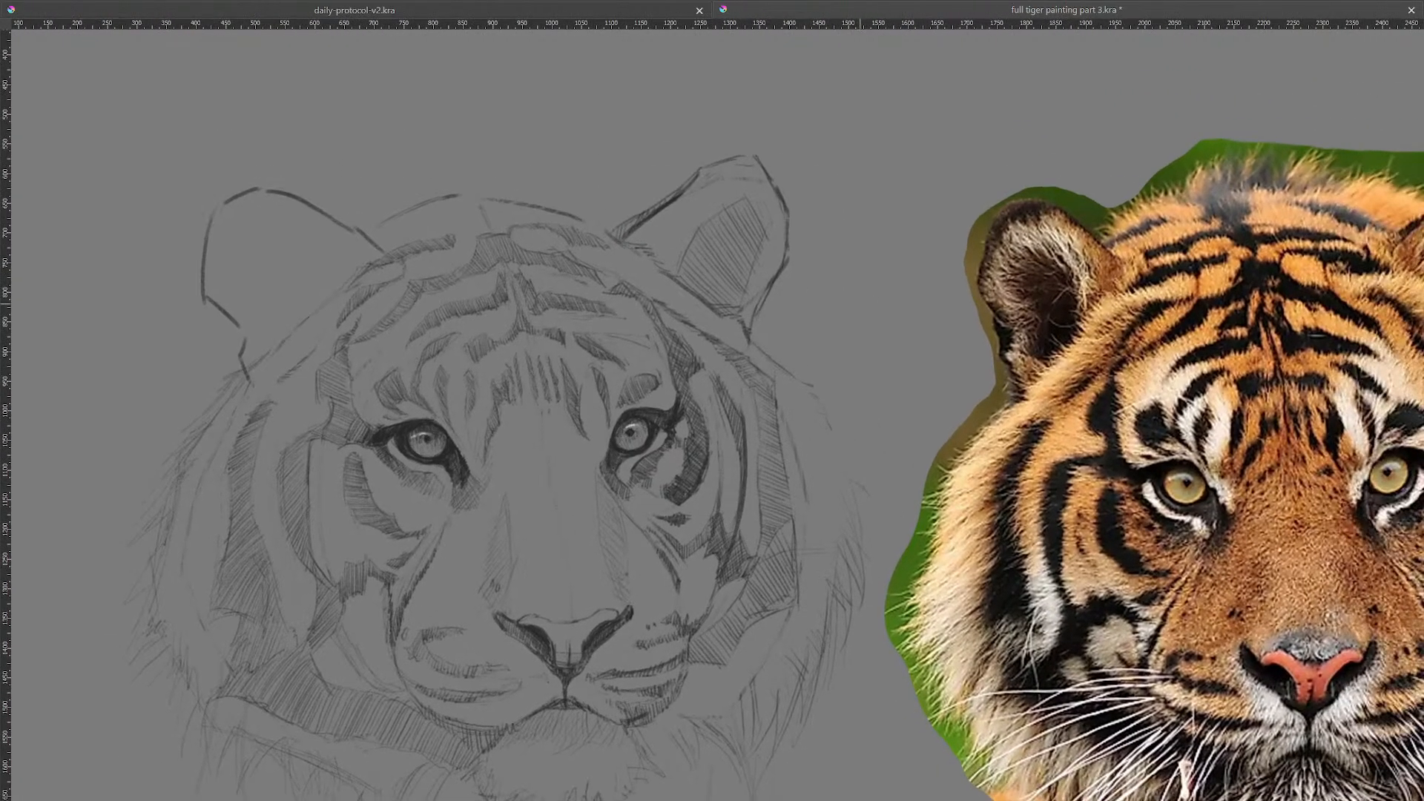
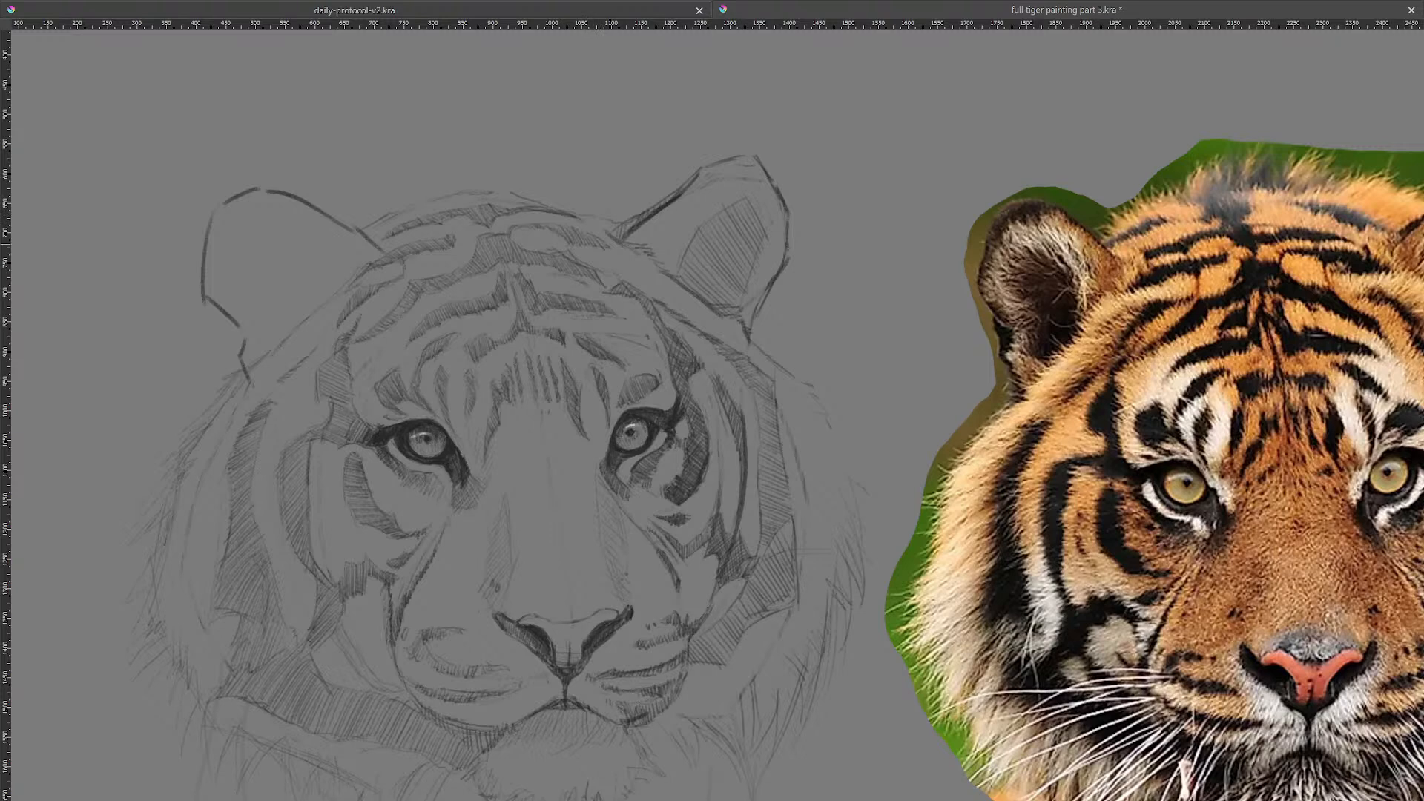
pyautogui.moveTo(633, 454)
pyautogui.mouseDown()
pyautogui.moveTo(621, 307)
pyautogui.moveTo(598, 314)
pyautogui.mouseUp()
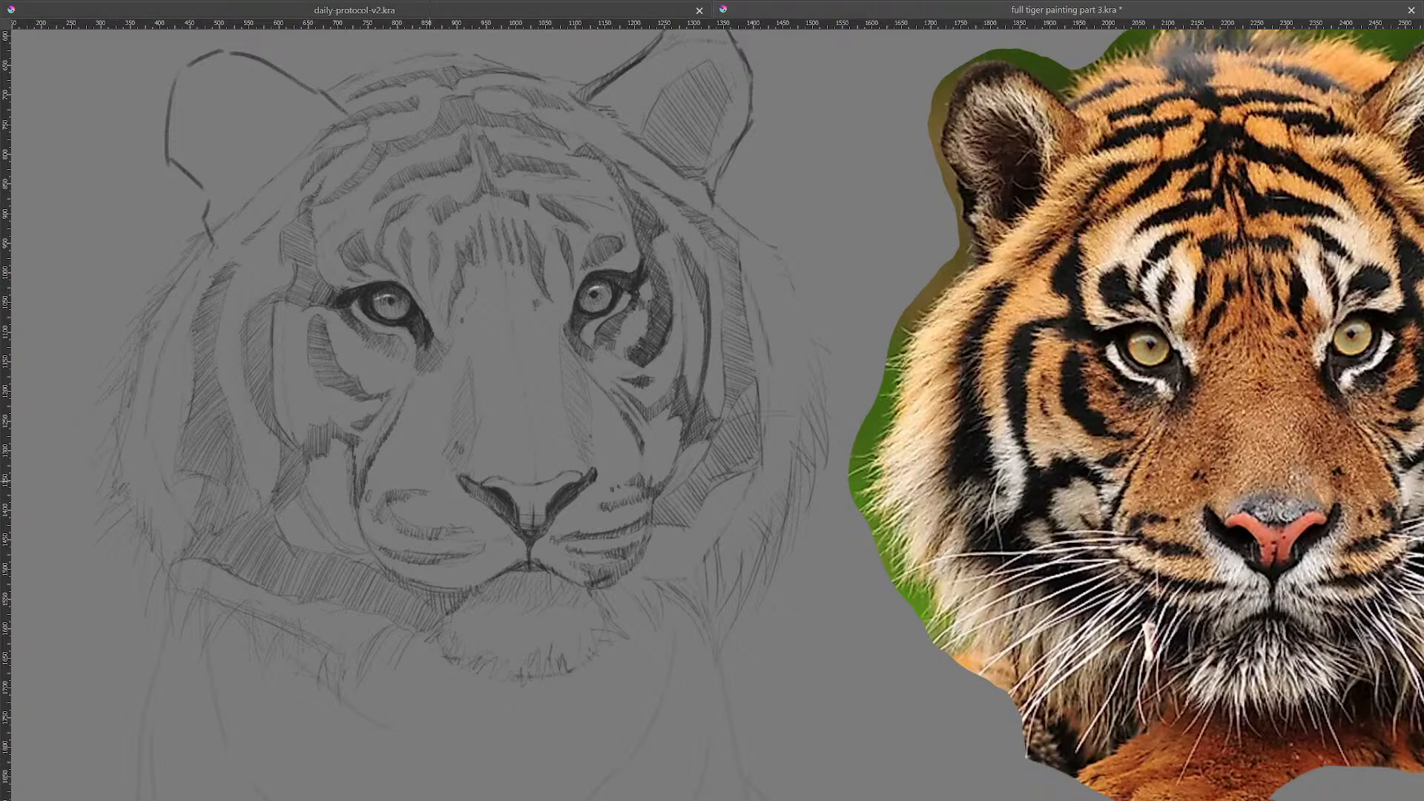
# Step: Shade the narrow stripes on the lower left-hand cheek beside the muzzle
pyautogui.moveTo(495, 465); pyautogui.dragTo(535, 429)
pyautogui.moveTo(635, 317); pyautogui.dragTo(644, 313)
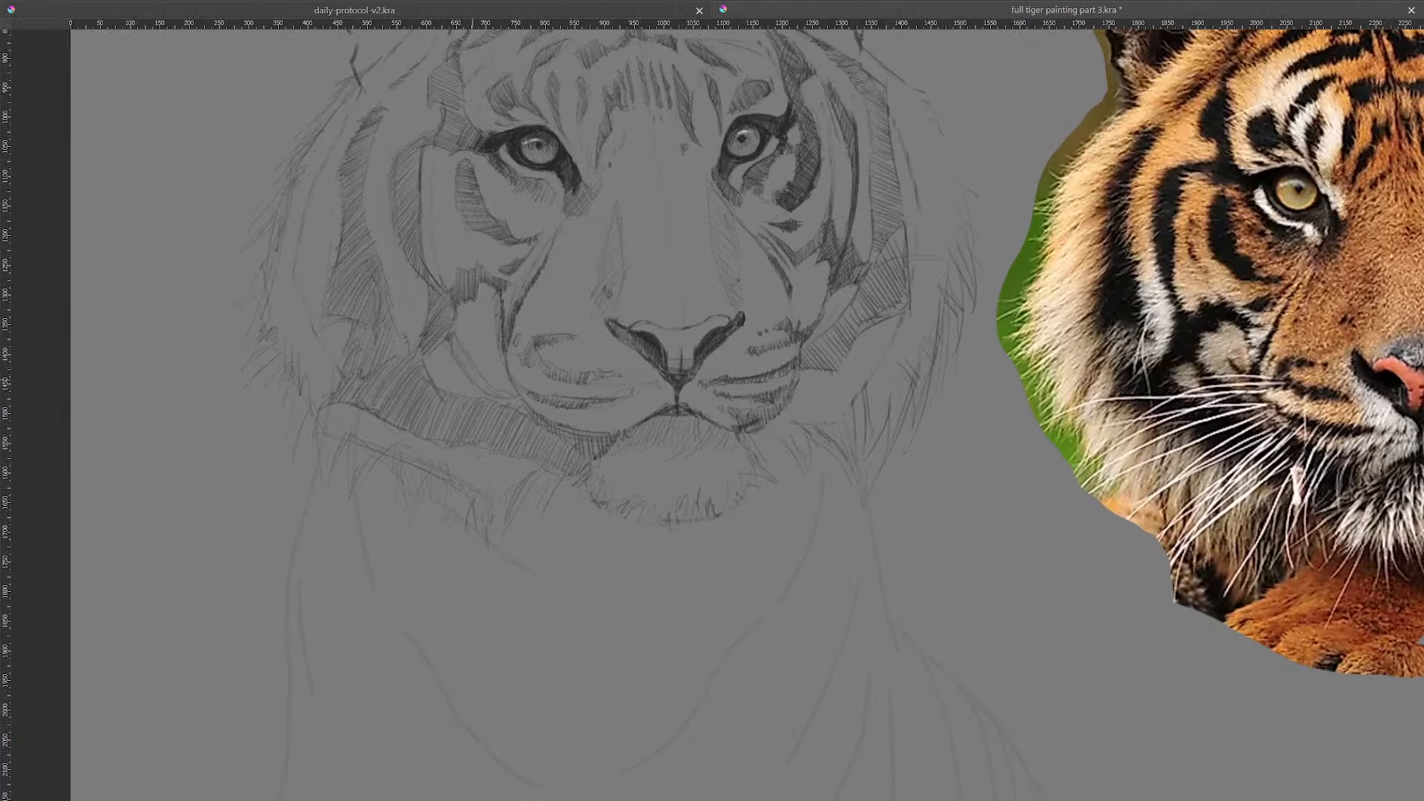
pyautogui.moveTo(460, 369); pyautogui.dragTo(502, 400)
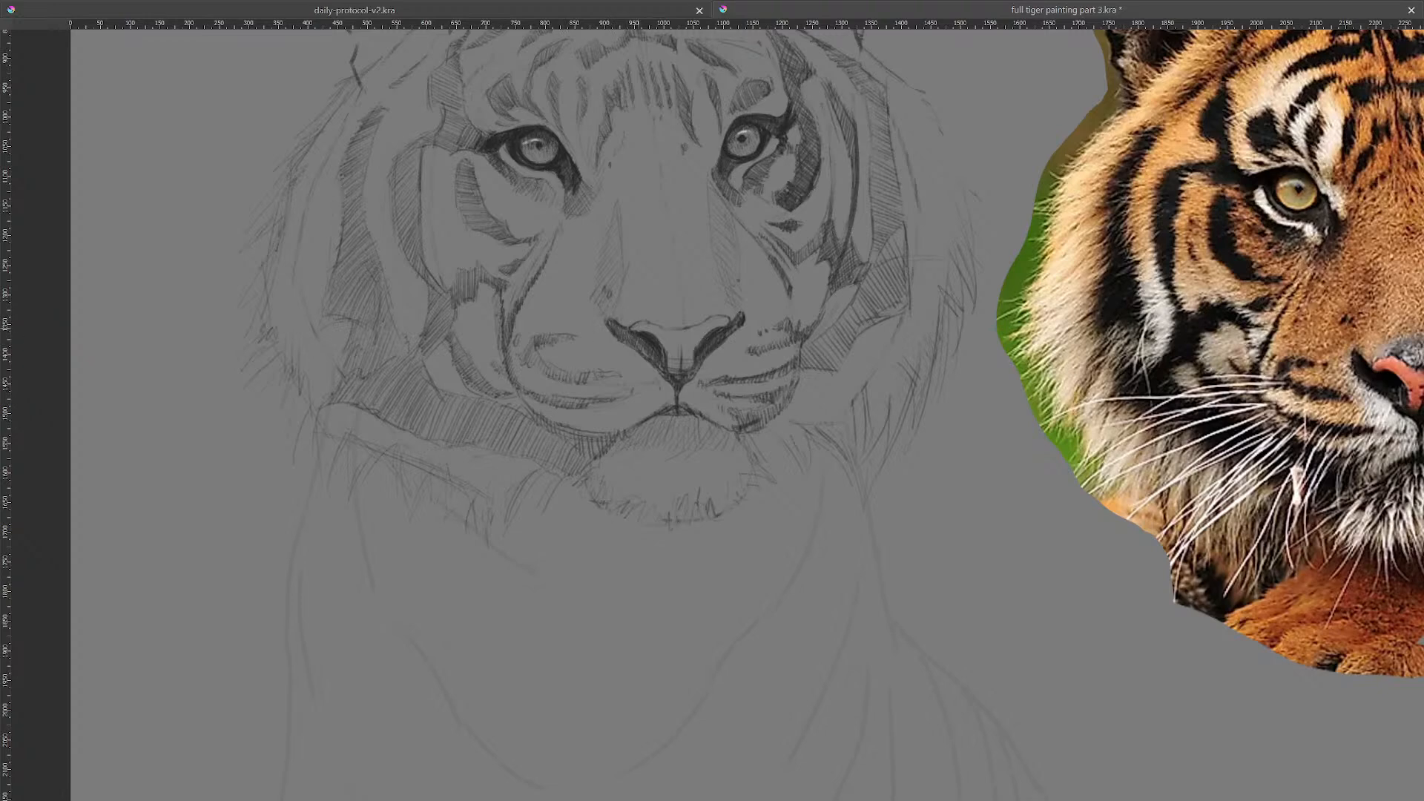
# Step: Sketch the inner shape of the left-hand ear with short fur strokes
pyautogui.moveTo(860, 229); pyautogui.dragTo(721, 303)
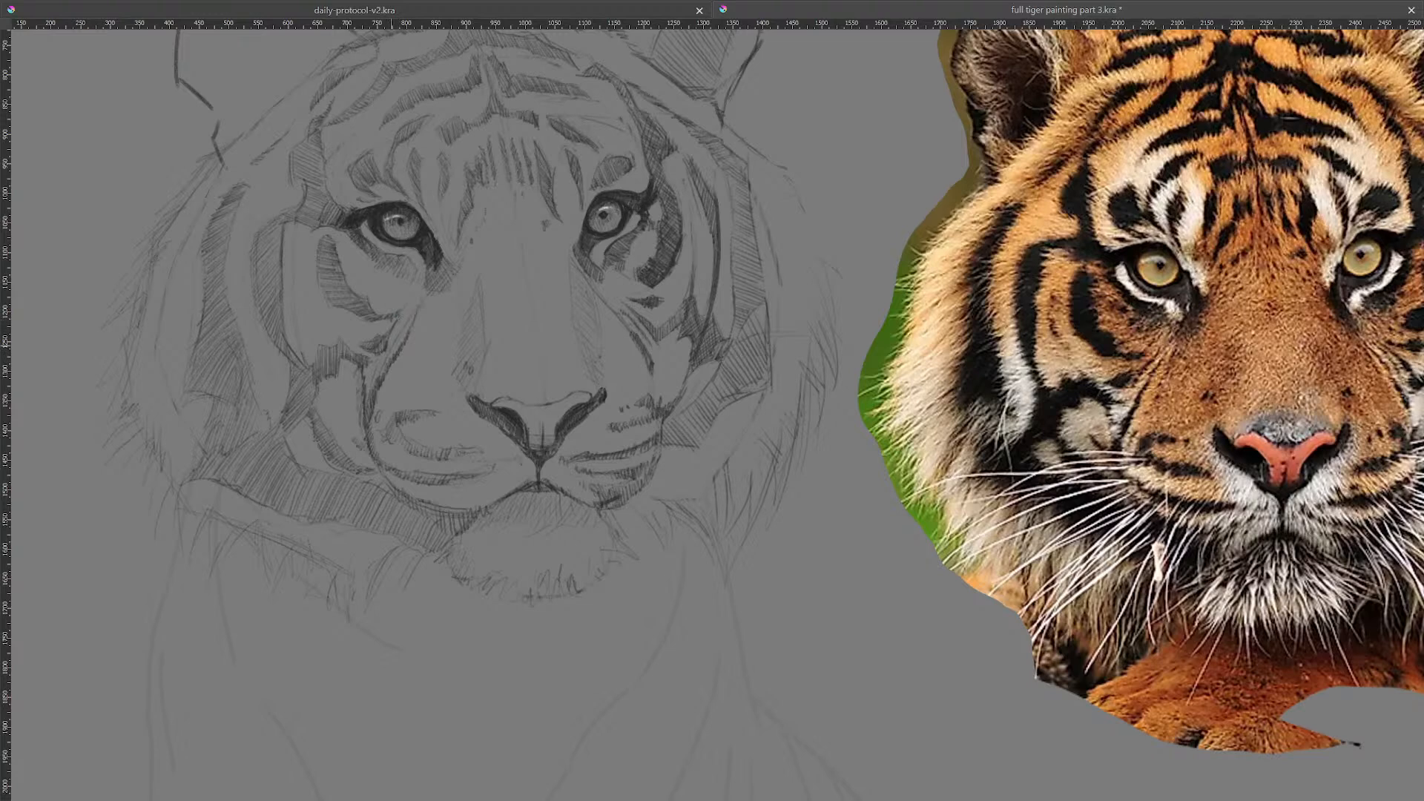
pyautogui.moveTo(815, 359); pyautogui.dragTo(751, 376)
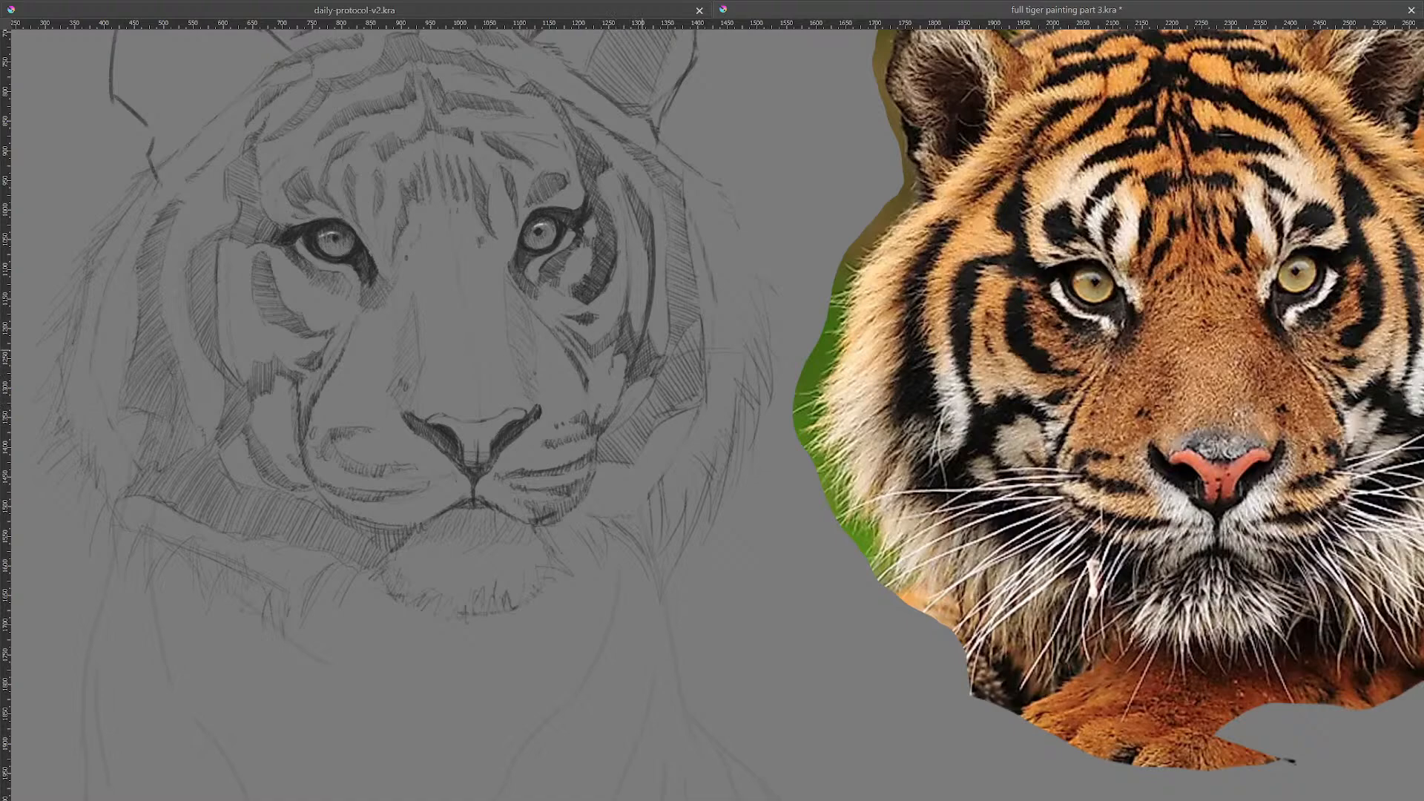
pyautogui.moveTo(678, 205)
pyautogui.mouseDown()
pyautogui.moveTo(891, 304)
pyautogui.moveTo(744, 304)
pyautogui.mouseUp()
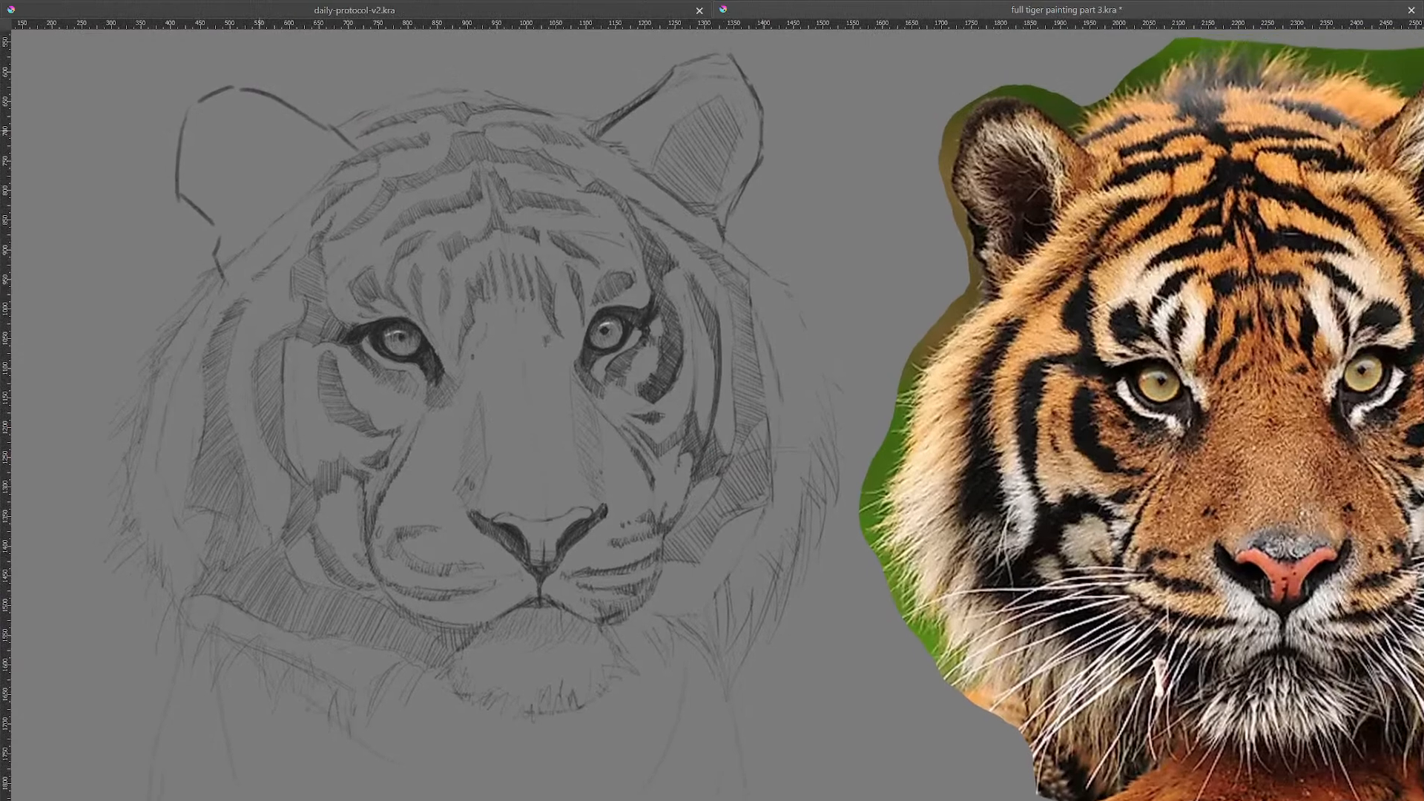
pyautogui.moveTo(268, 135); pyautogui.dragTo(278, 147)
pyautogui.moveTo(179, 181); pyautogui.dragTo(186, 204)
pyautogui.moveTo(197, 143); pyautogui.dragTo(212, 152)
pyautogui.moveTo(196, 147); pyautogui.dragTo(211, 158)
pyautogui.moveTo(196, 153); pyautogui.dragTo(209, 163)
pyautogui.moveTo(1013, 262); pyautogui.dragTo(904, 267)
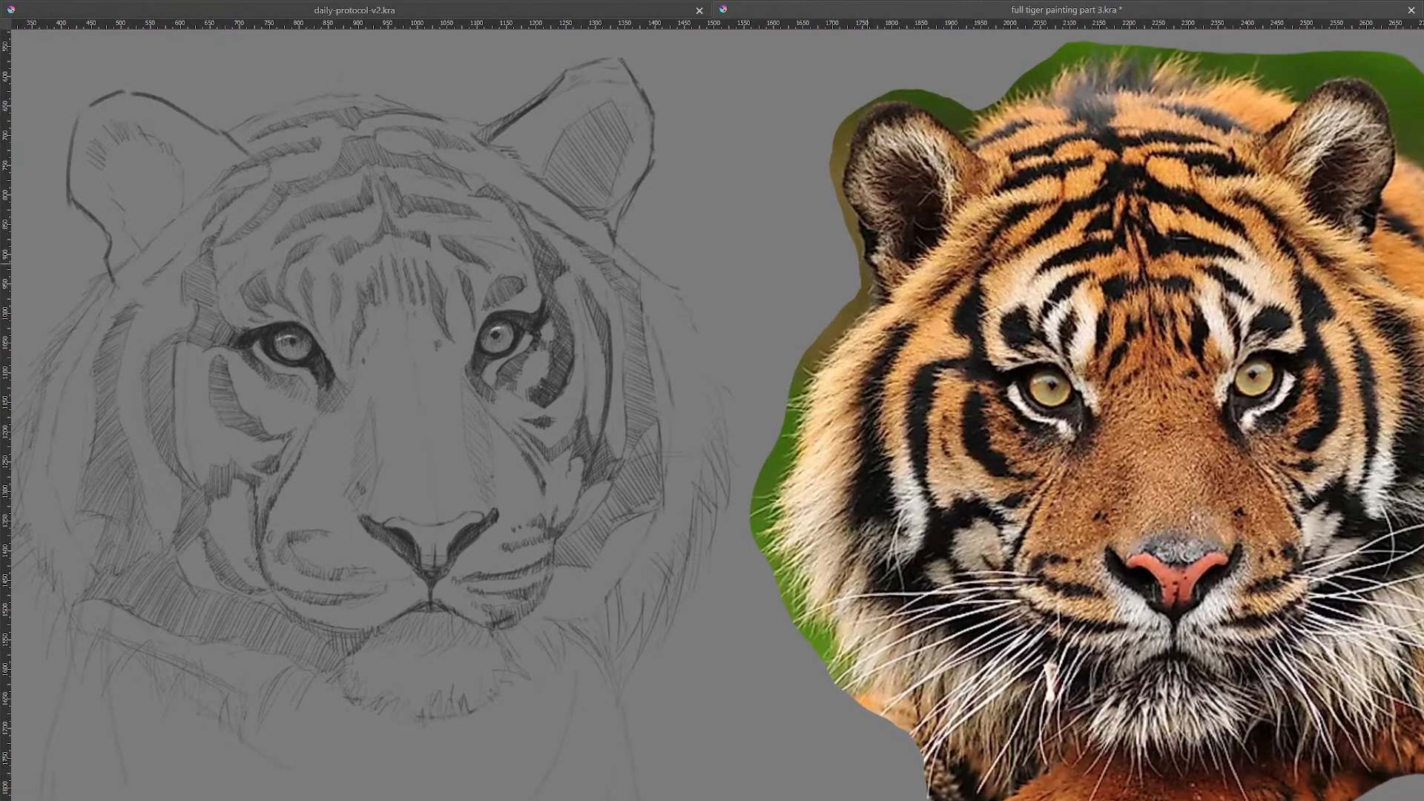
# Step: Hatch the dark inner area of the left-hand ear from its base up to the tip
pyautogui.moveTo(544, 172); pyautogui.dragTo(556, 132)
pyautogui.hscroll(-4, 712, 408)
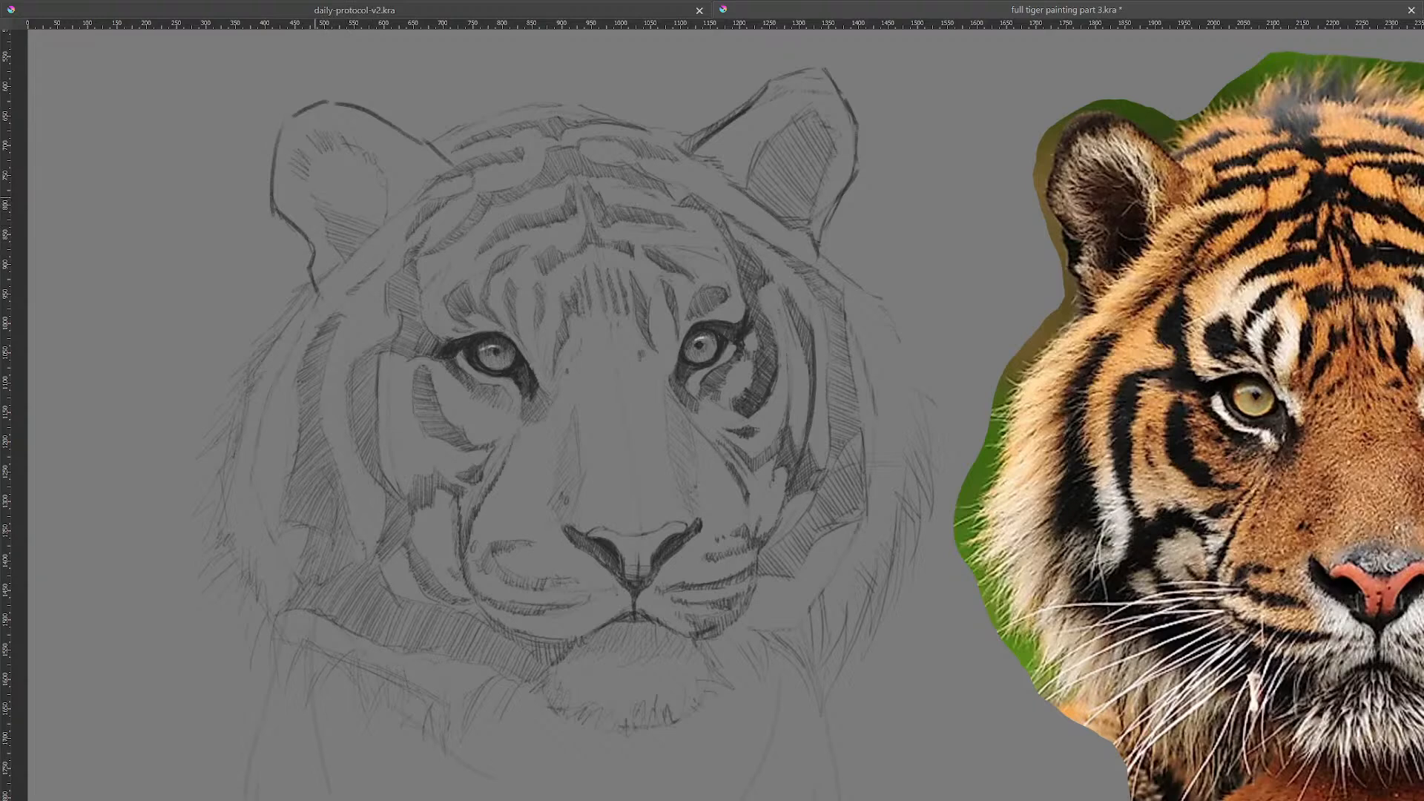
pyautogui.moveTo(333, 208)
pyautogui.mouseDown()
pyautogui.moveTo(375, 189)
pyautogui.moveTo(355, 178)
pyautogui.moveTo(392, 170)
pyautogui.moveTo(379, 166)
pyautogui.mouseUp()
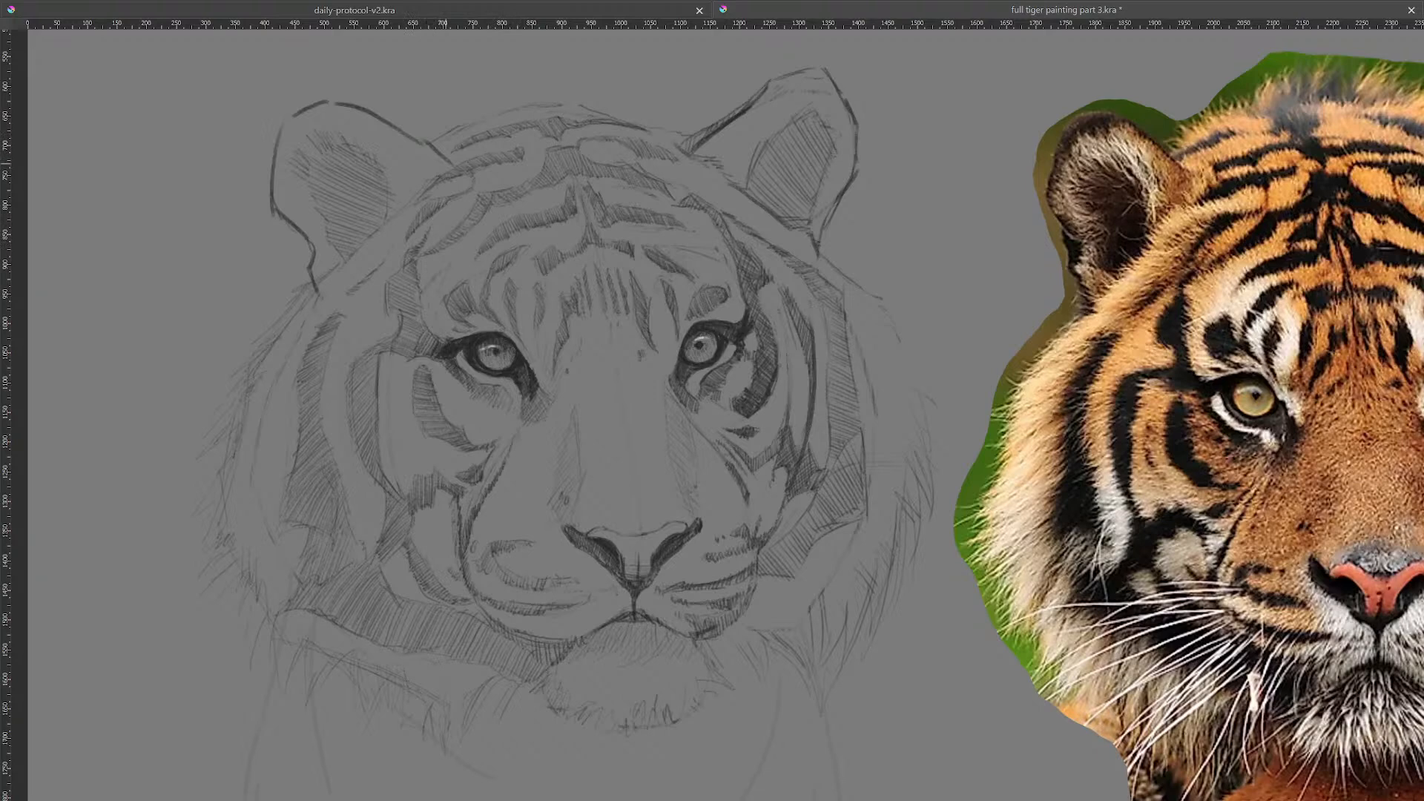
# Step: Lighten the heavy outer contours of the left-hand and right-hand ears
pyautogui.moveTo(420, 143)
pyautogui.mouseDown()
pyautogui.moveTo(342, 103)
pyautogui.moveTo(295, 116)
pyautogui.mouseUp()
pyautogui.moveTo(273, 169); pyautogui.dragTo(272, 198)
pyautogui.moveTo(277, 144); pyautogui.dragTo(316, 284)
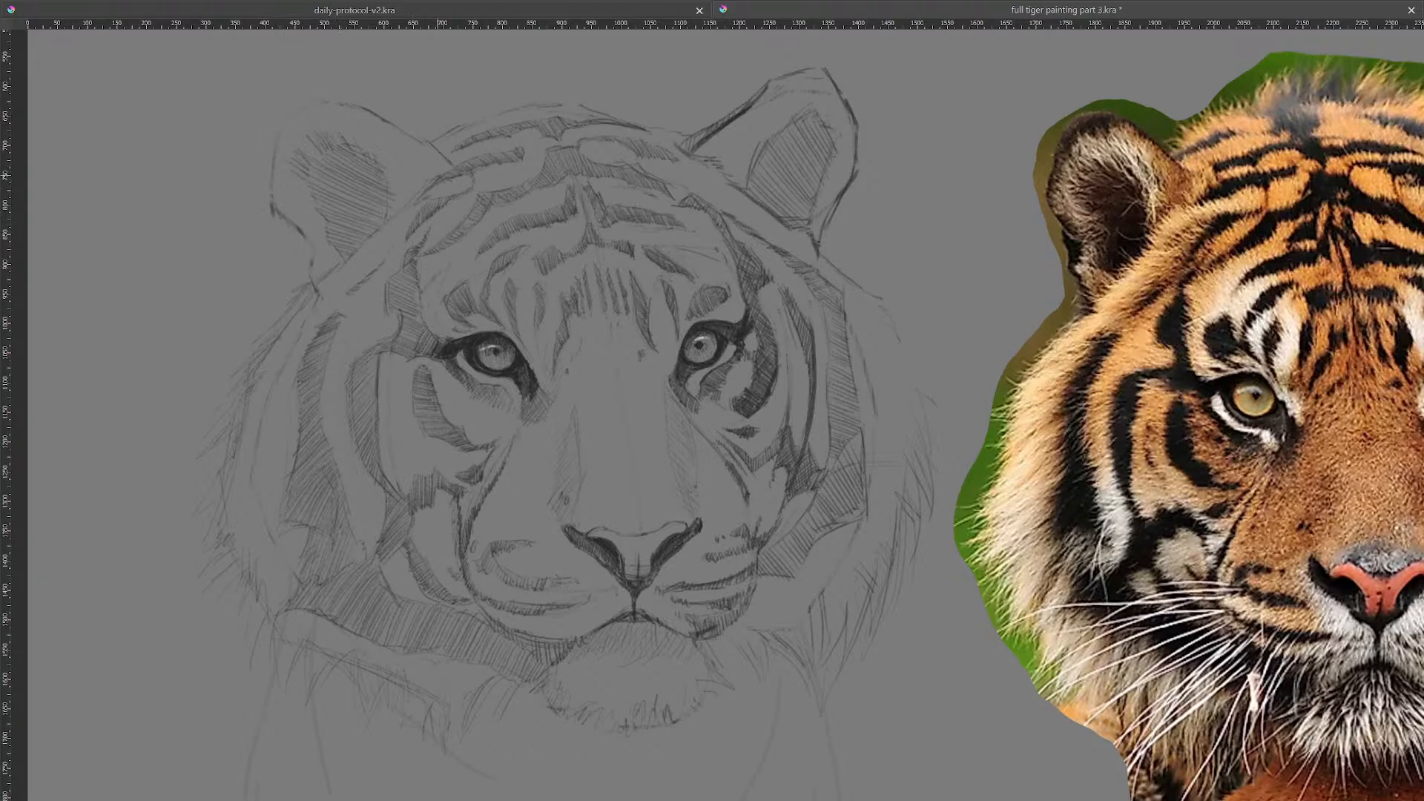
pyautogui.moveTo(693, 147); pyautogui.dragTo(750, 108)
pyautogui.moveTo(855, 167); pyautogui.dragTo(846, 189)
# Step: Redraw the outer contour of the left-hand ear slightly wider, from its base up around the tip
pyautogui.moveTo(305, 268); pyautogui.dragTo(314, 293)
pyautogui.moveTo(290, 230); pyautogui.dragTo(300, 253)
pyautogui.moveTo(261, 190); pyautogui.dragTo(272, 209)
pyautogui.moveTo(264, 183); pyautogui.dragTo(272, 150)
pyautogui.moveTo(272, 115); pyautogui.dragTo(307, 94)
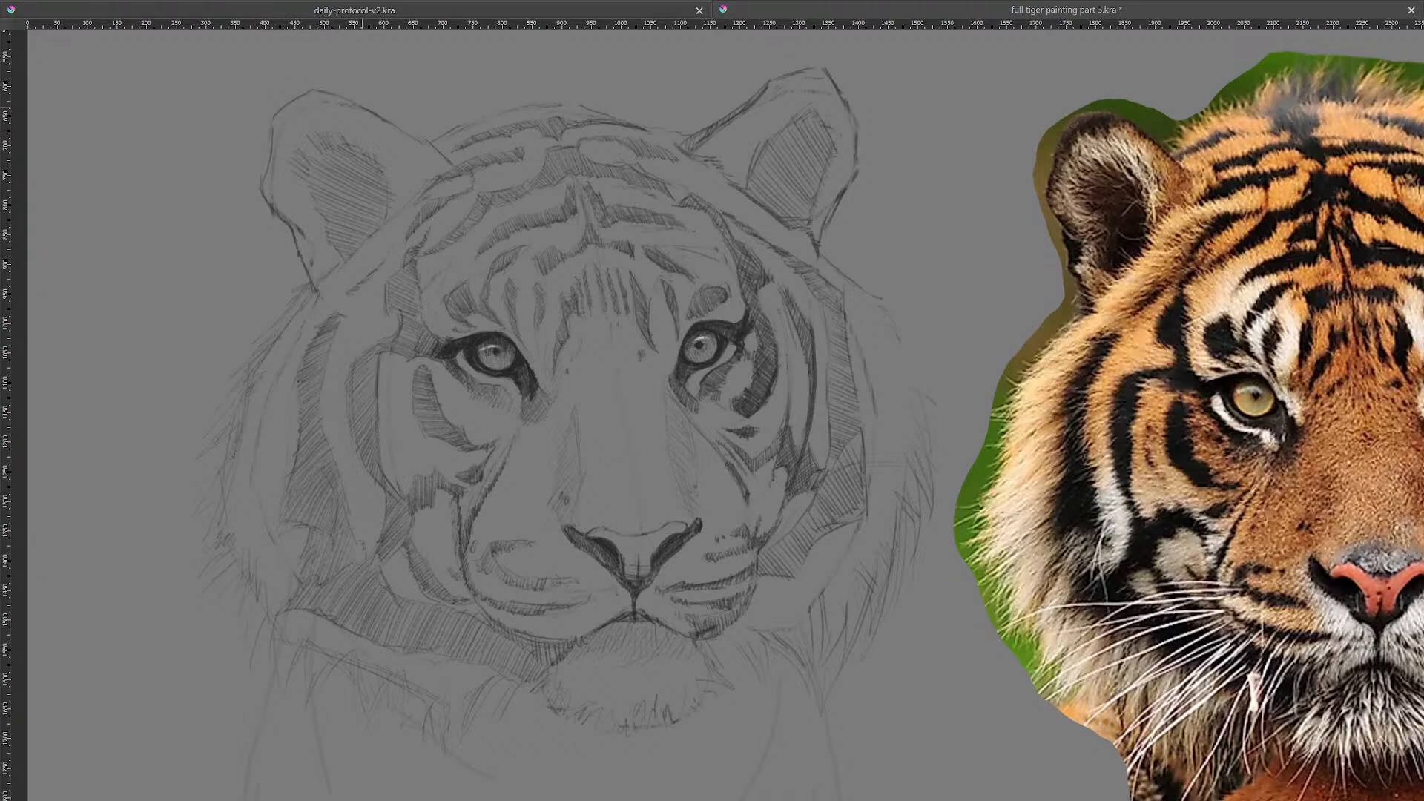
pyautogui.moveTo(269, 170); pyautogui.dragTo(266, 202)
# Step: Darken and hatch the outer rims of both ears from the base up to the tips
pyautogui.moveTo(701, 327); pyautogui.dragTo(423, 345)
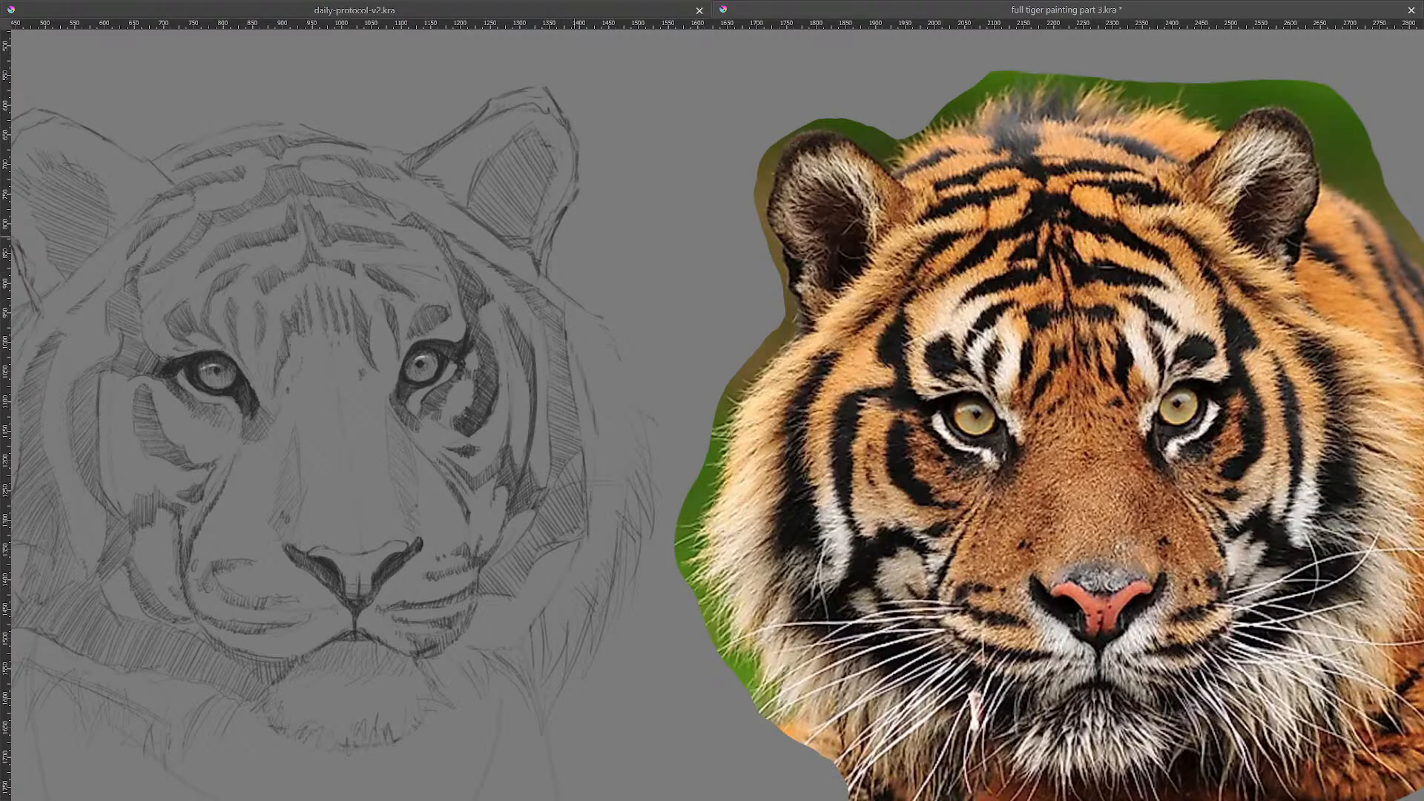
pyautogui.moveTo(645, 289)
pyautogui.mouseDown()
pyautogui.moveTo(853, 280)
pyautogui.moveTo(742, 286)
pyautogui.mouseUp()
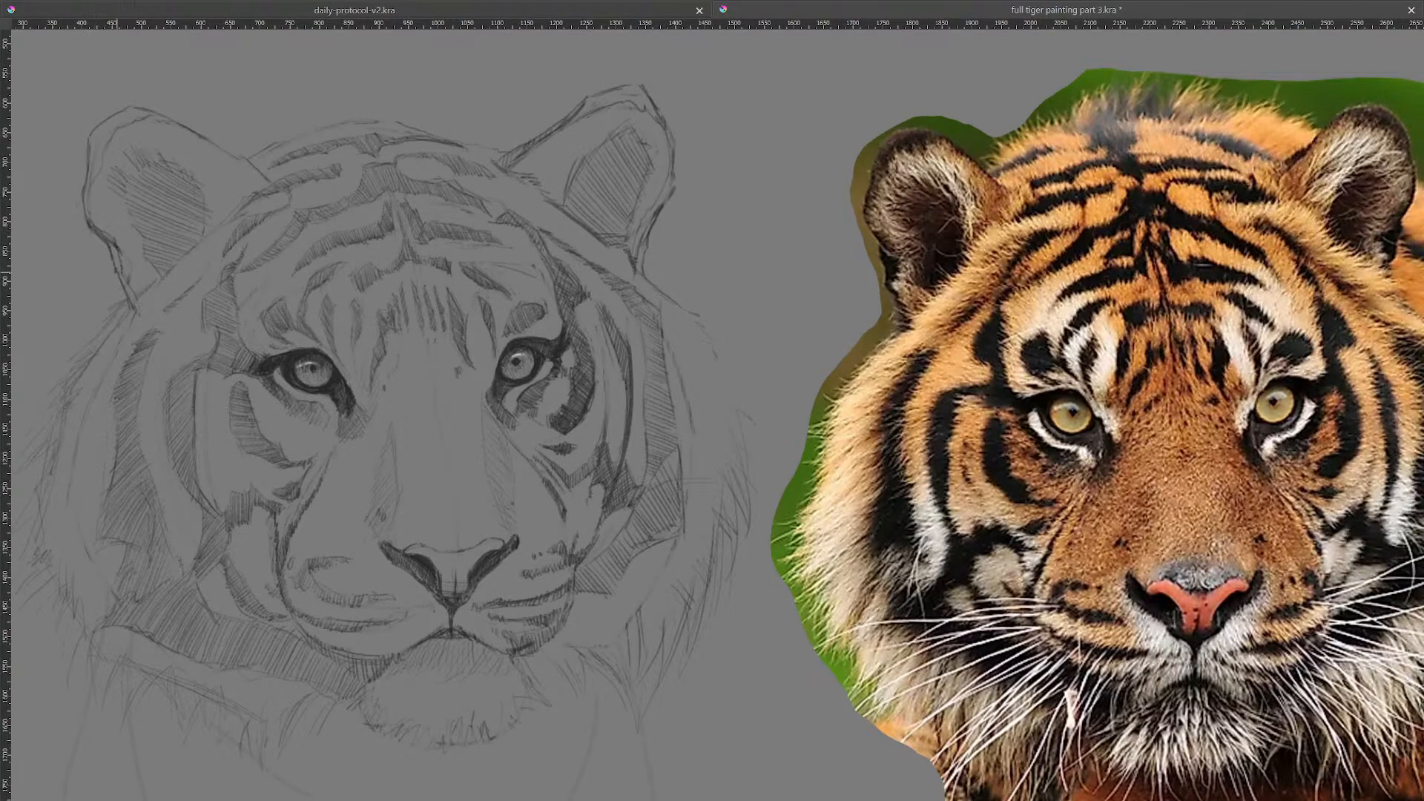
pyautogui.moveTo(121, 266); pyautogui.dragTo(114, 251)
pyautogui.moveTo(638, 216); pyautogui.dragTo(632, 259)
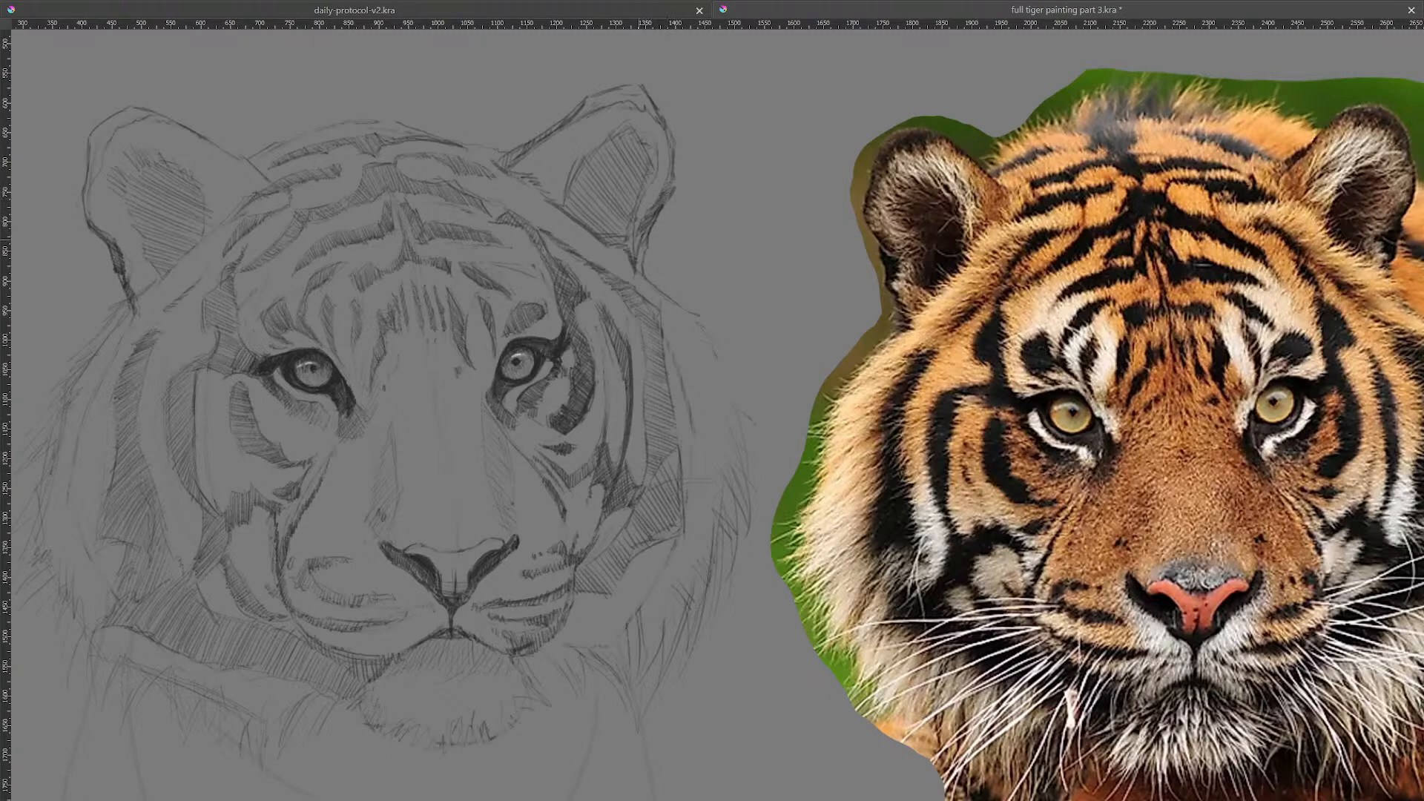
pyautogui.moveTo(646, 241); pyautogui.dragTo(638, 273)
pyautogui.moveTo(621, 91); pyautogui.dragTo(623, 107)
pyautogui.moveTo(635, 87)
pyautogui.mouseDown()
pyautogui.moveTo(627, 106)
pyautogui.moveTo(657, 120)
pyautogui.moveTo(674, 164)
pyautogui.mouseUp()
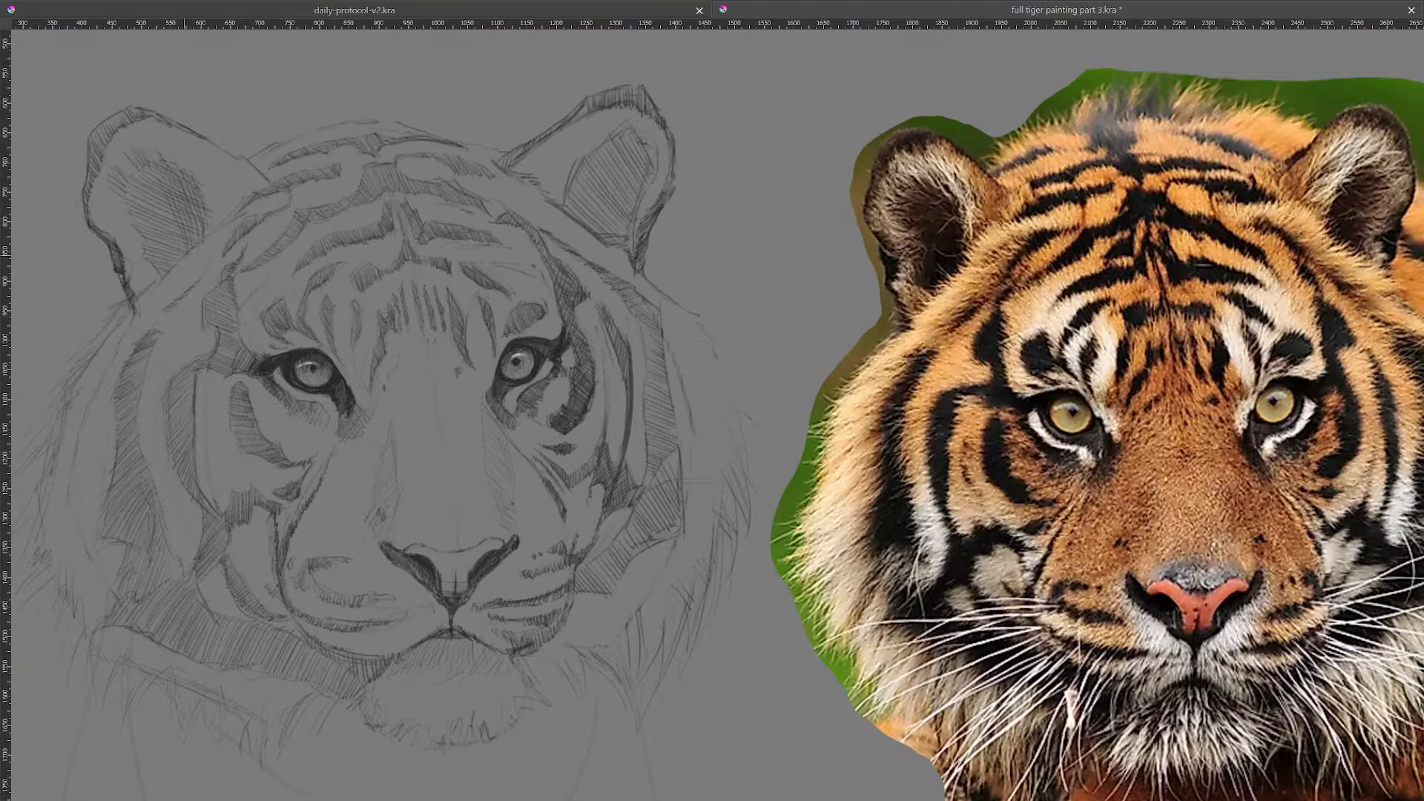
# Step: Cross-hatch the dark inner areas of both ears and undo the unwanted strokes
pyautogui.moveTo(144, 180); pyautogui.dragTo(175, 269)
pyautogui.hotkey('ctrl', 'z')
pyautogui.hotkey('ctrl', 'z')
pyautogui.hotkey('ctrl', 'z')
pyautogui.hotkey('ctrl', 'z')
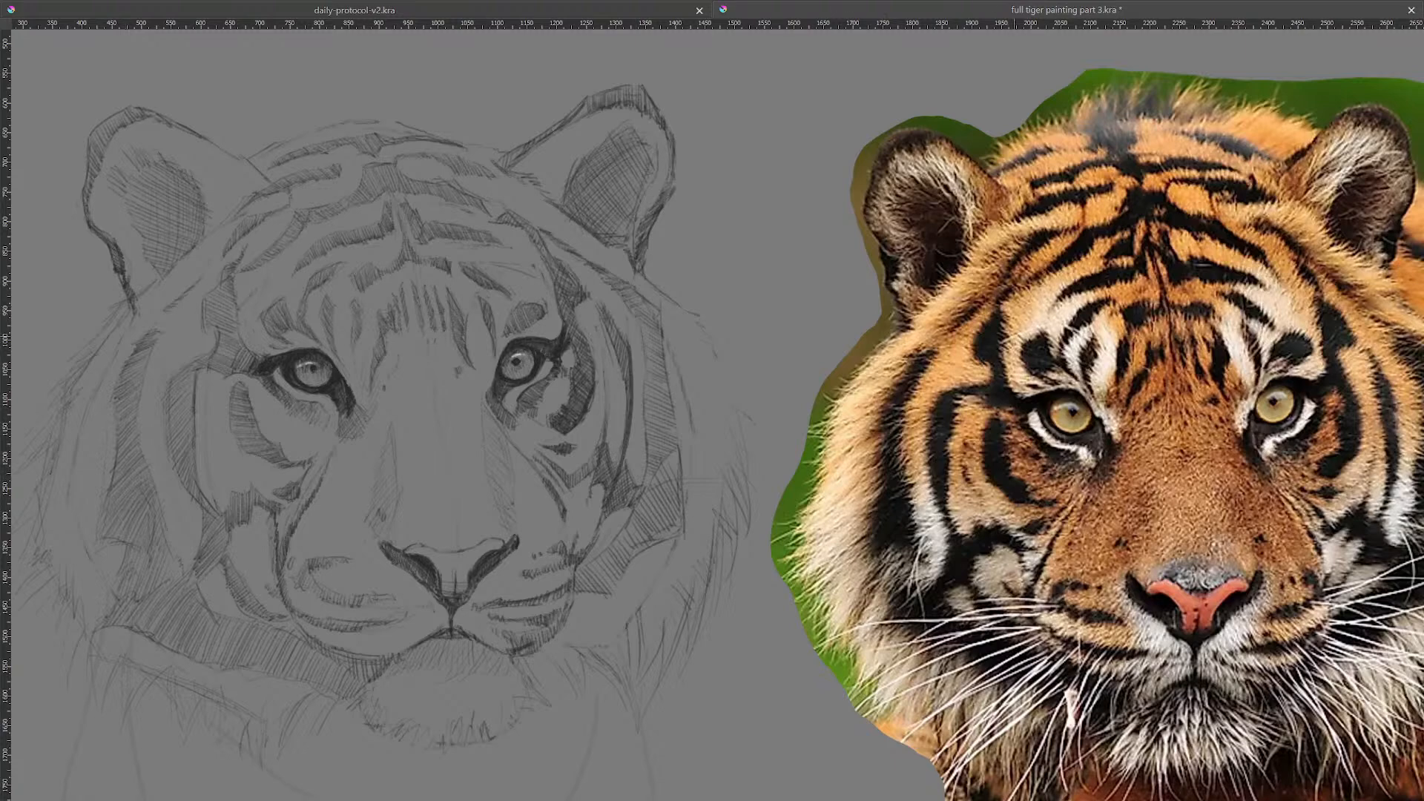
pyautogui.moveTo(990, 346); pyautogui.dragTo(879, 335)
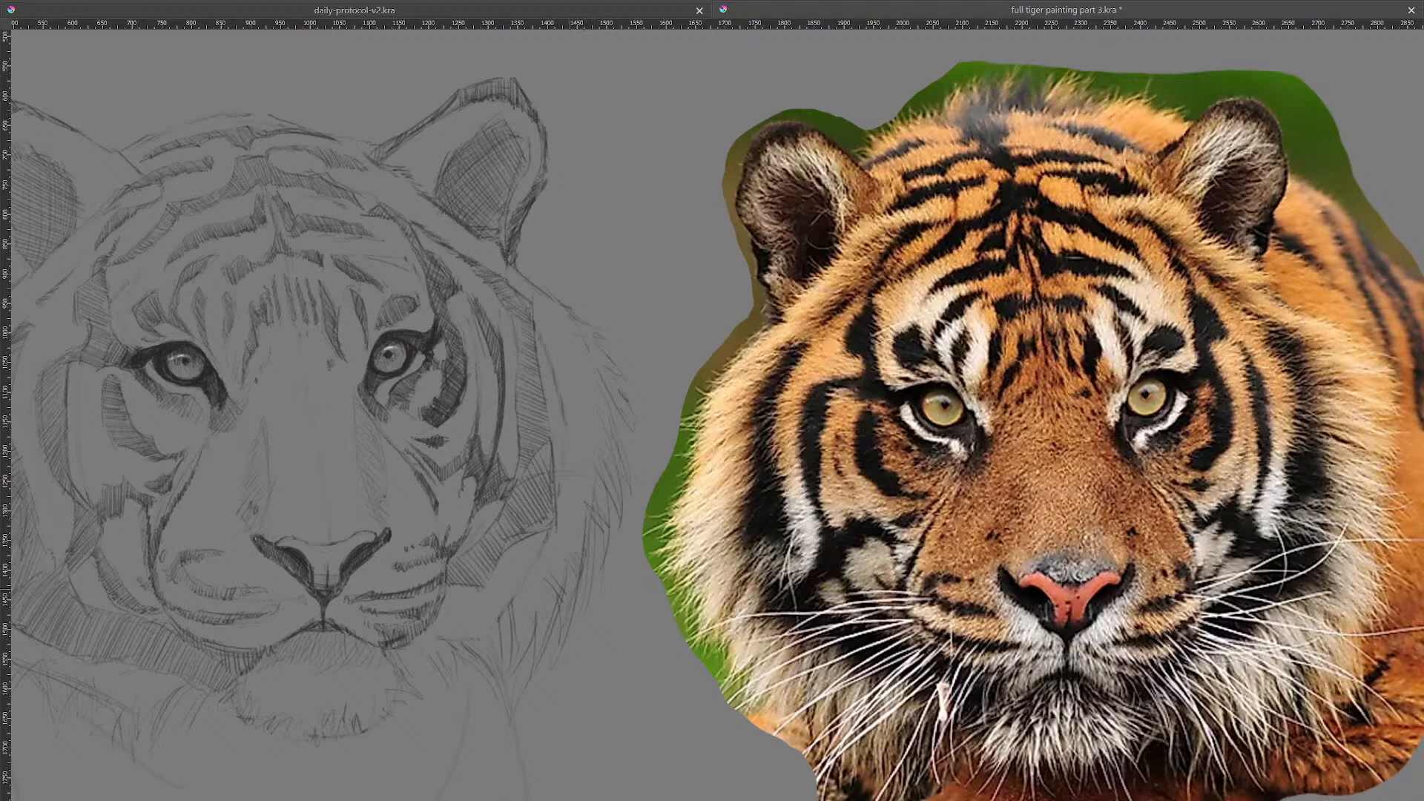
# Step: Switch to Firefox and search the web for "what do old tigers look like"
pyautogui.moveTo(565, 527); pyautogui.dragTo(749, 435)
pyautogui.moveTo(912, 419); pyautogui.dragTo(821, 388)
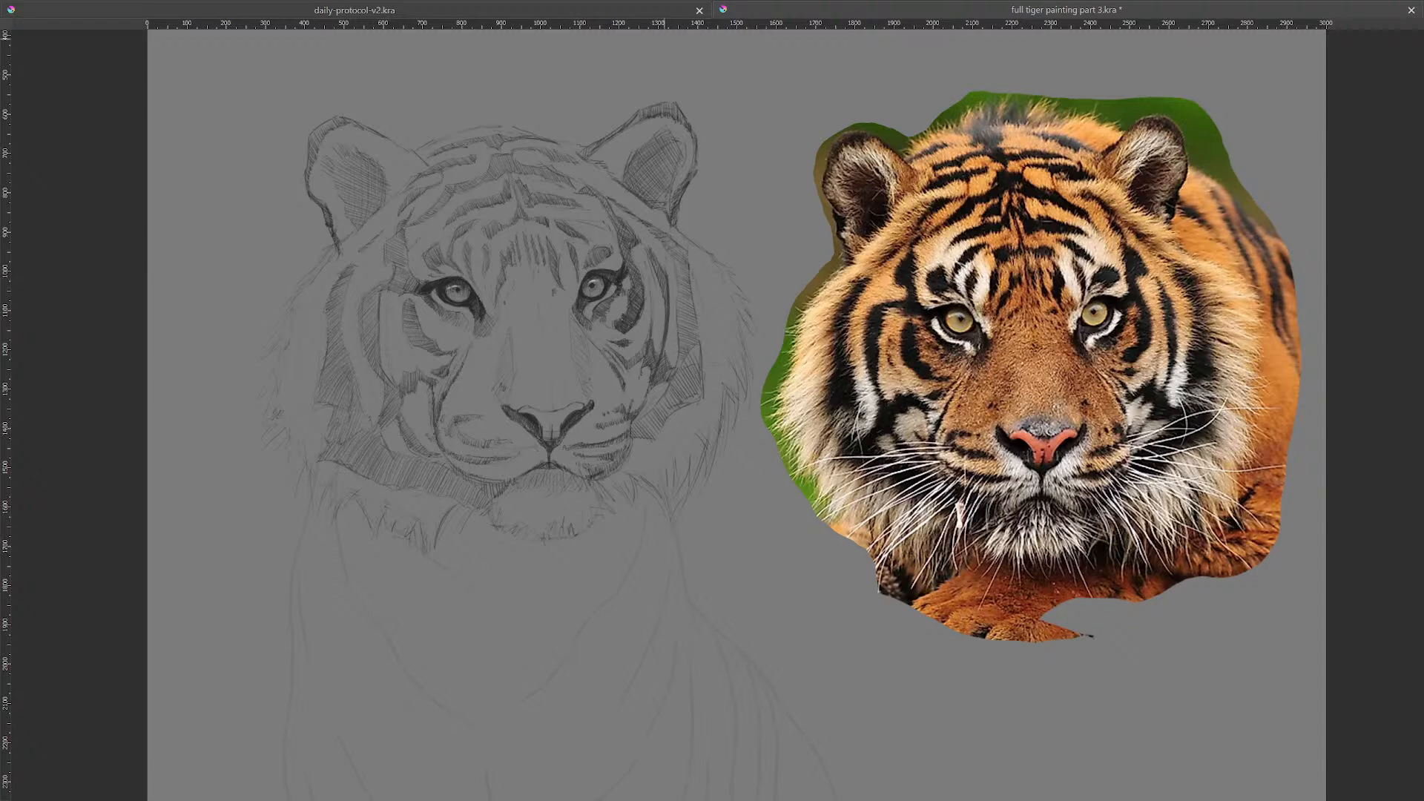
pyautogui.moveTo(825, 0); pyautogui.dragTo(600, 58)
pyautogui.click(601, 79)
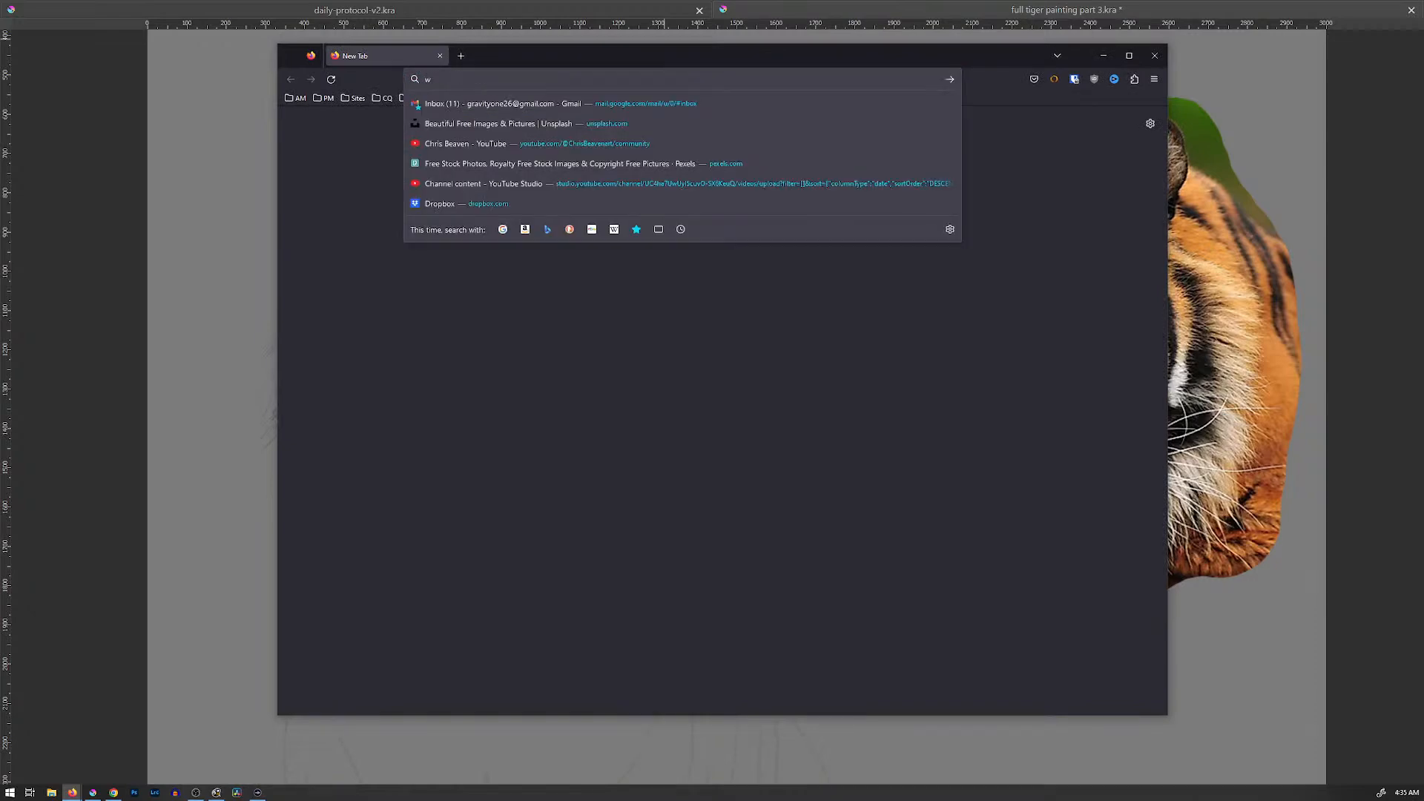
pyautogui.write('what do old tigers look like')
pyautogui.press('Return')
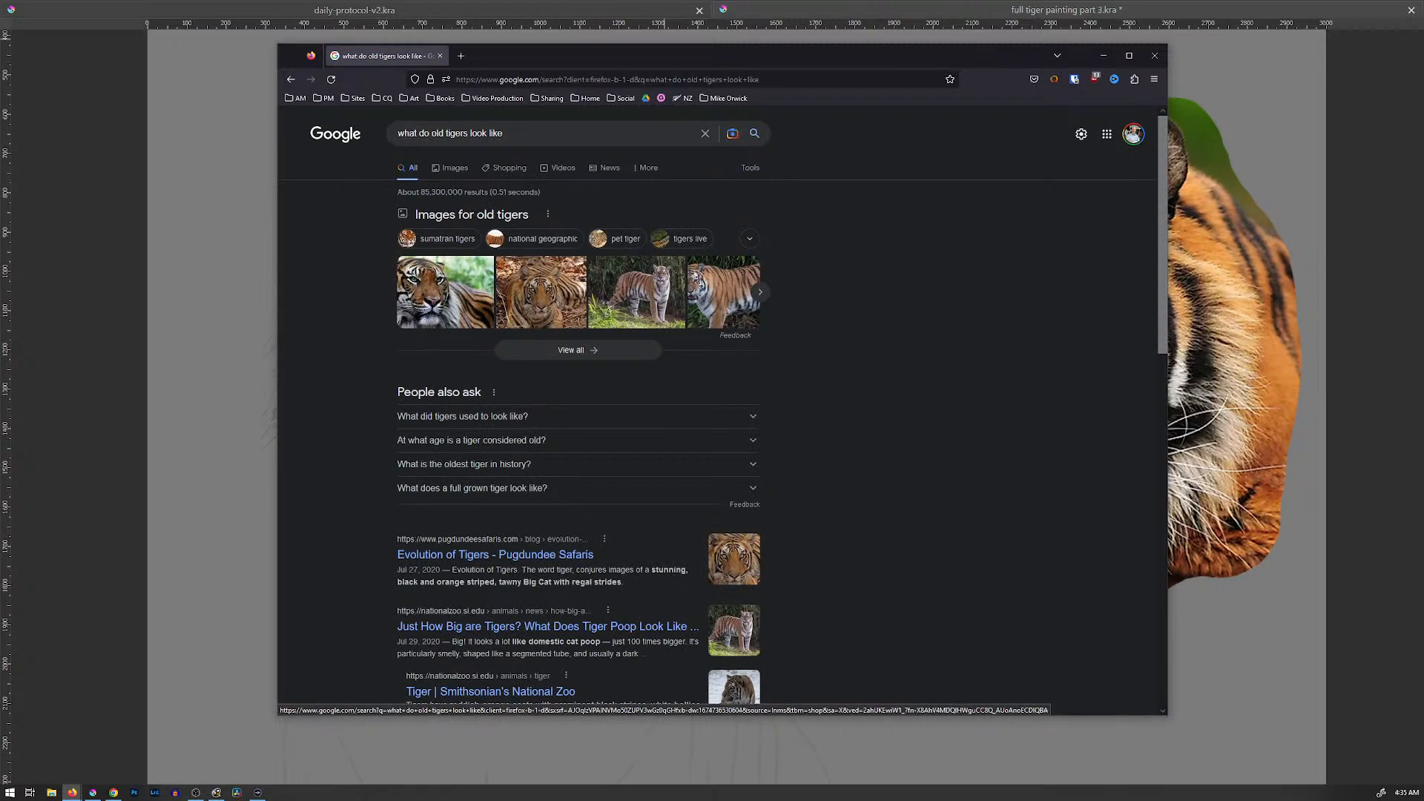
# Step: Search the web for "how do tigers age" and skim the results
pyautogui.moveTo(505, 133); pyautogui.dragTo(396, 133)
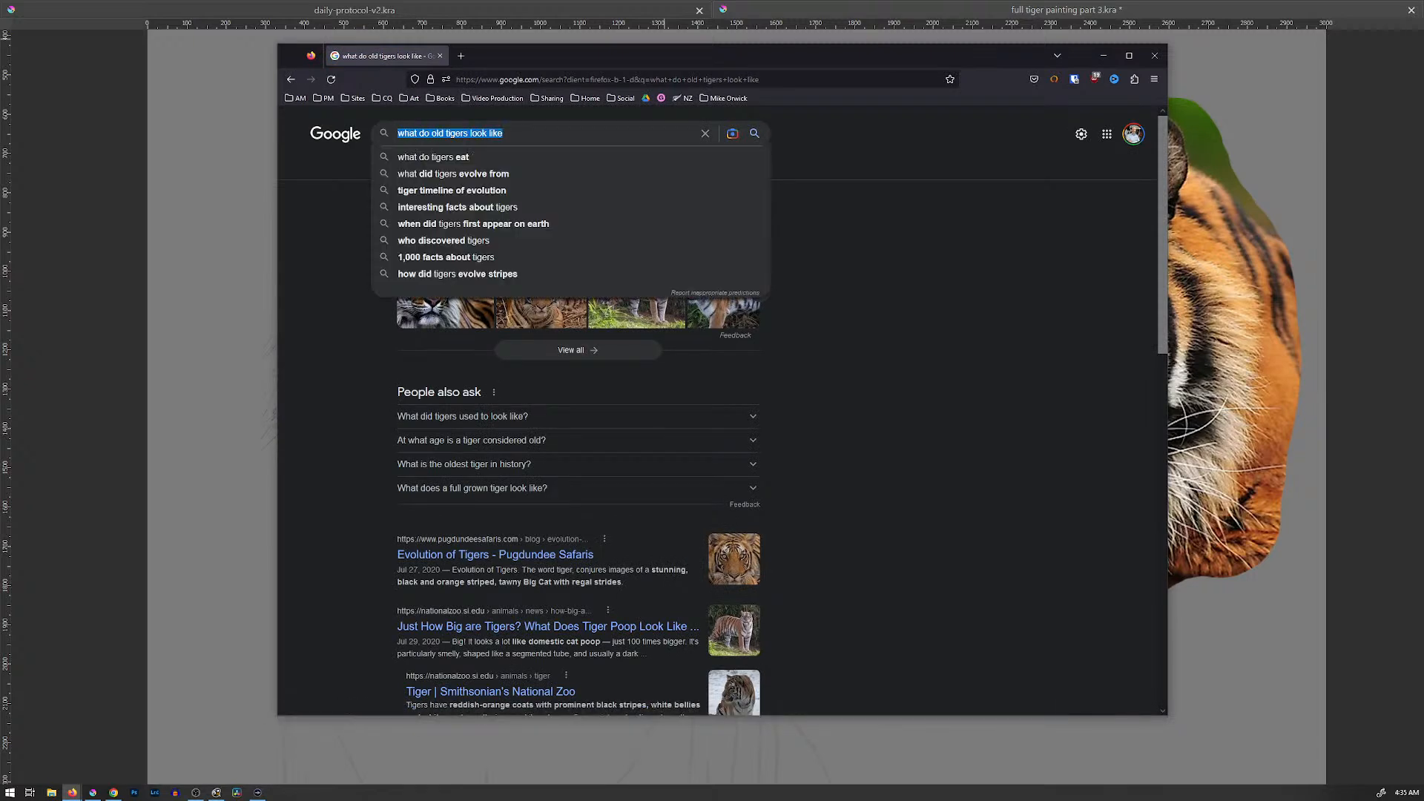
pyautogui.write('how do tigers age')
pyautogui.press('Return')
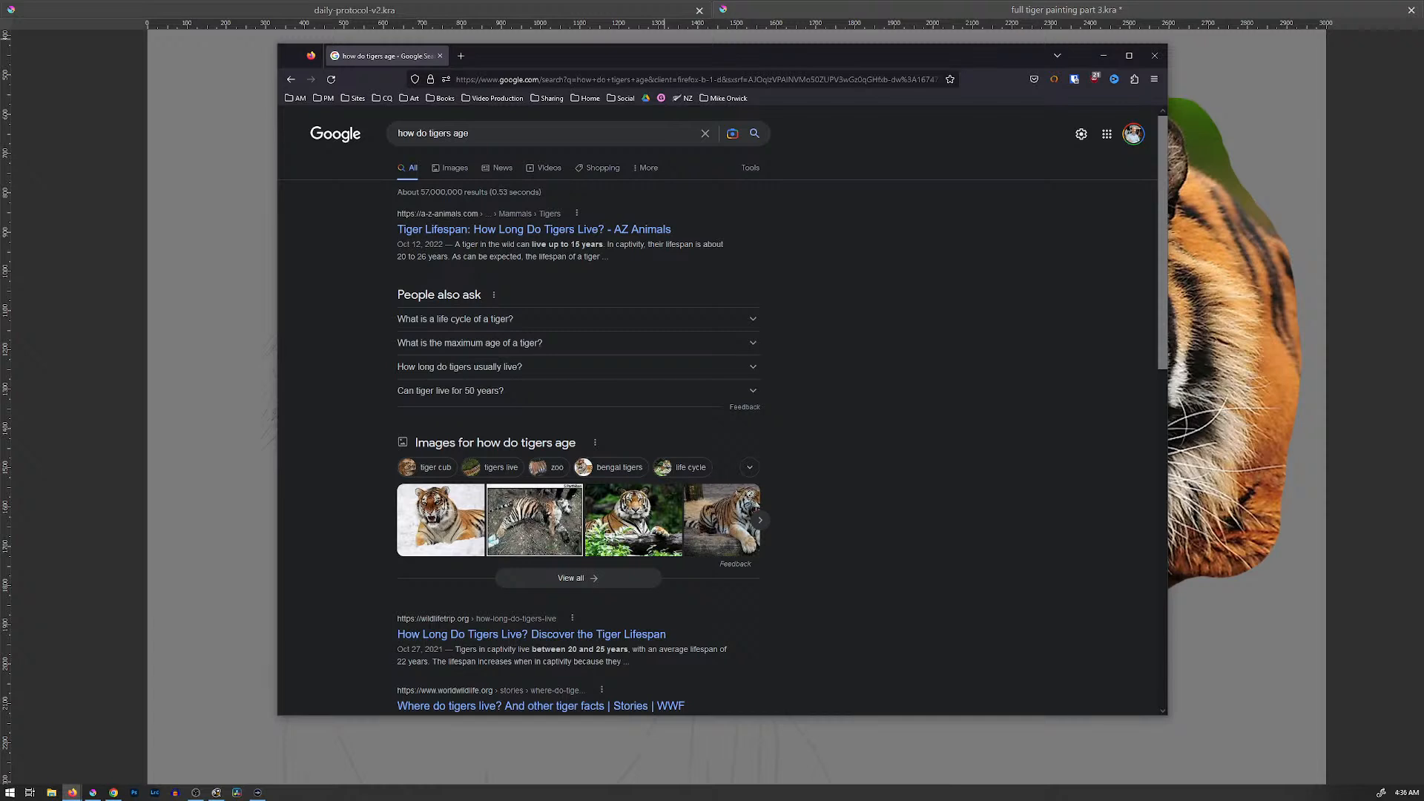
pyautogui.scroll(-1, 724, 409)
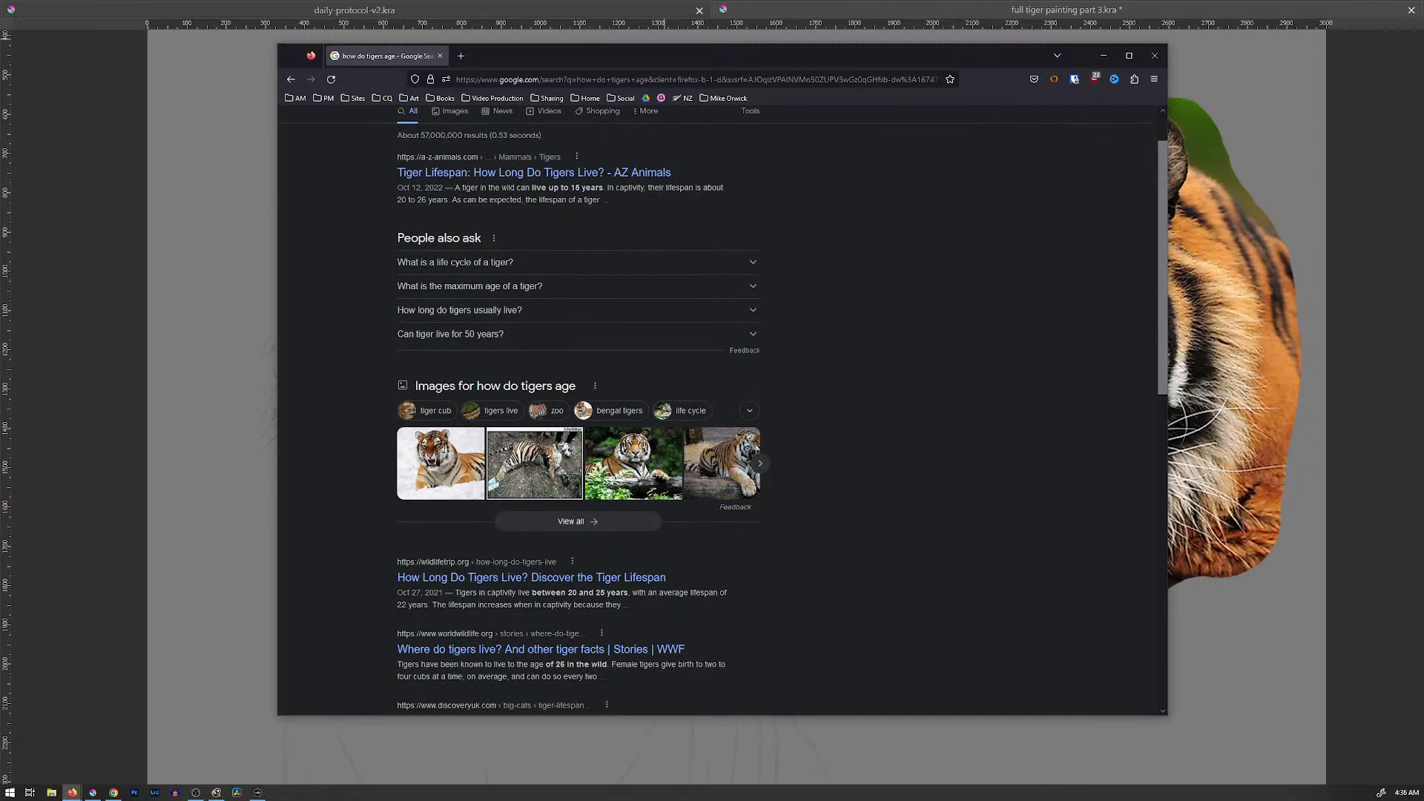
pyautogui.scroll(1, 724, 411)
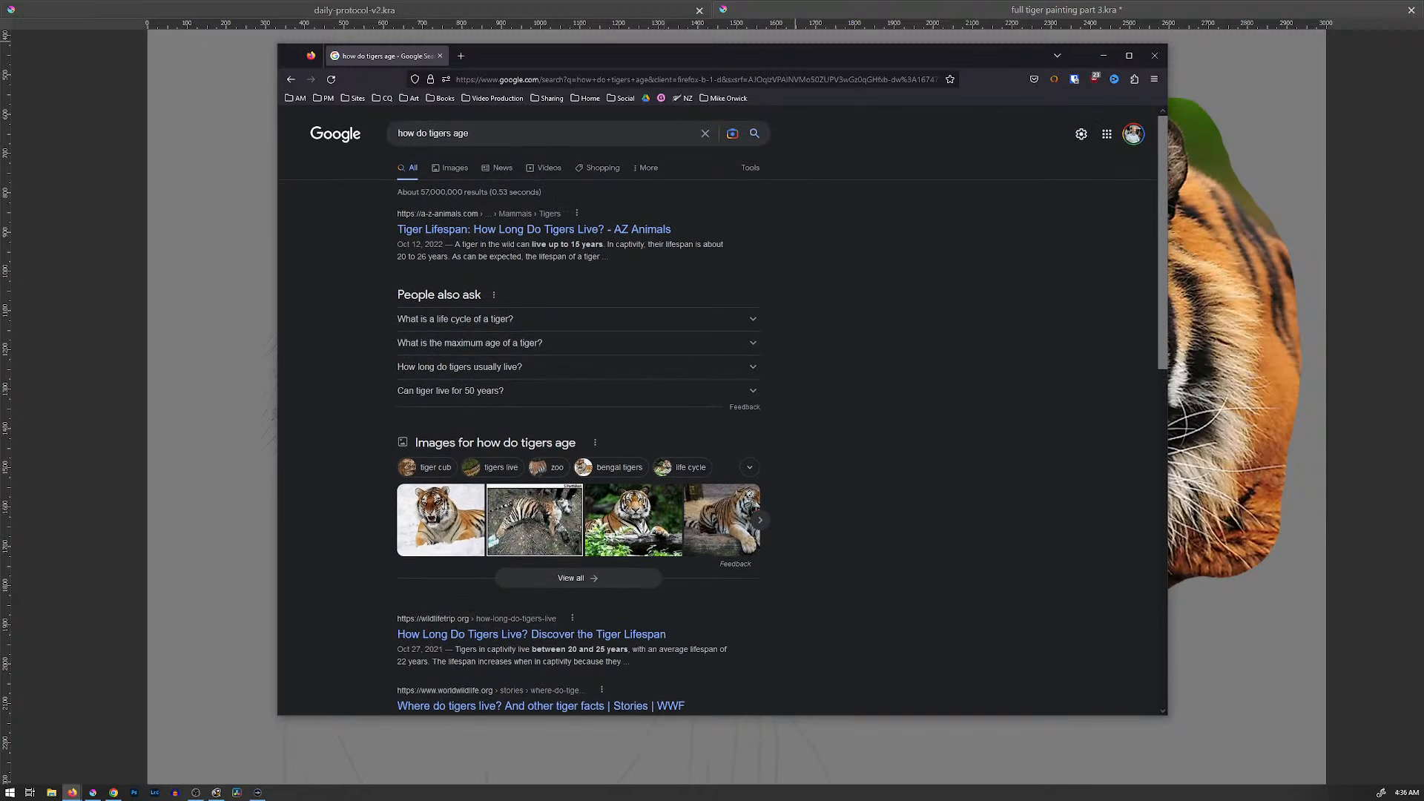
pyautogui.moveTo(778, 45); pyautogui.dragTo(851, 32)
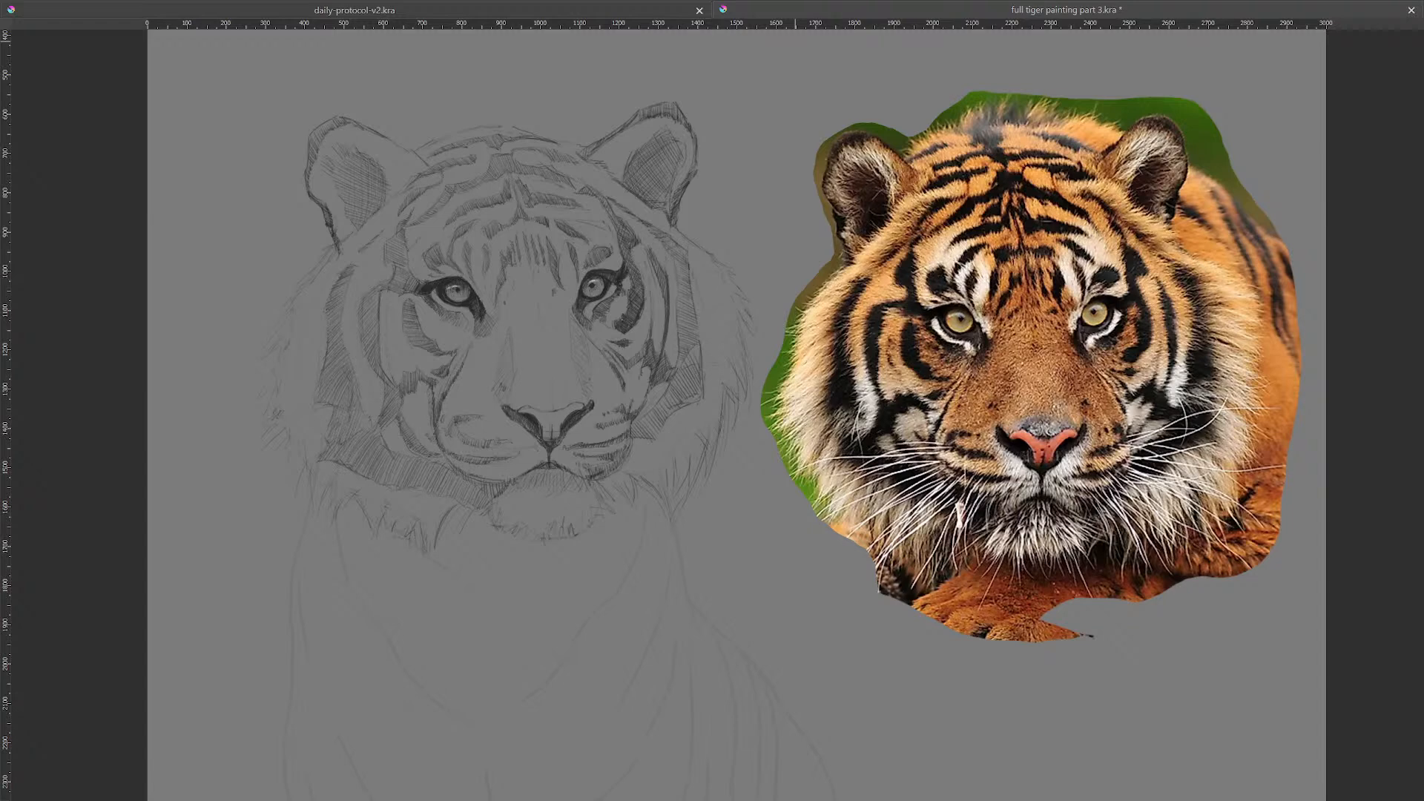
# Step: Switch to the browser's "old tiger" image results and preview the CNN Bengal tiger, People 14-year-old tiger and Fox 19 Louisville Zoo tiger photos
pyautogui.moveTo(755, 0); pyautogui.dragTo(740, 74)
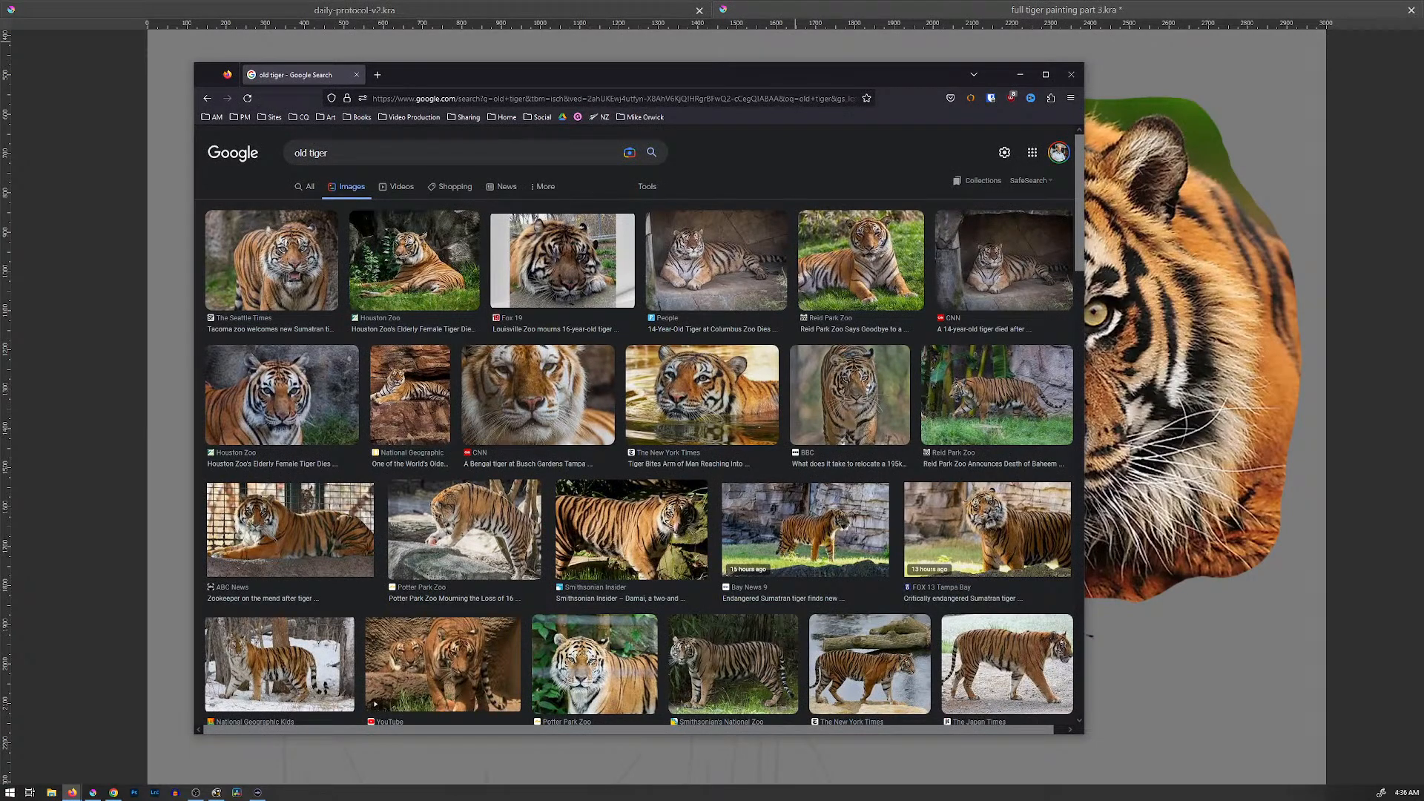
pyautogui.click(537, 394)
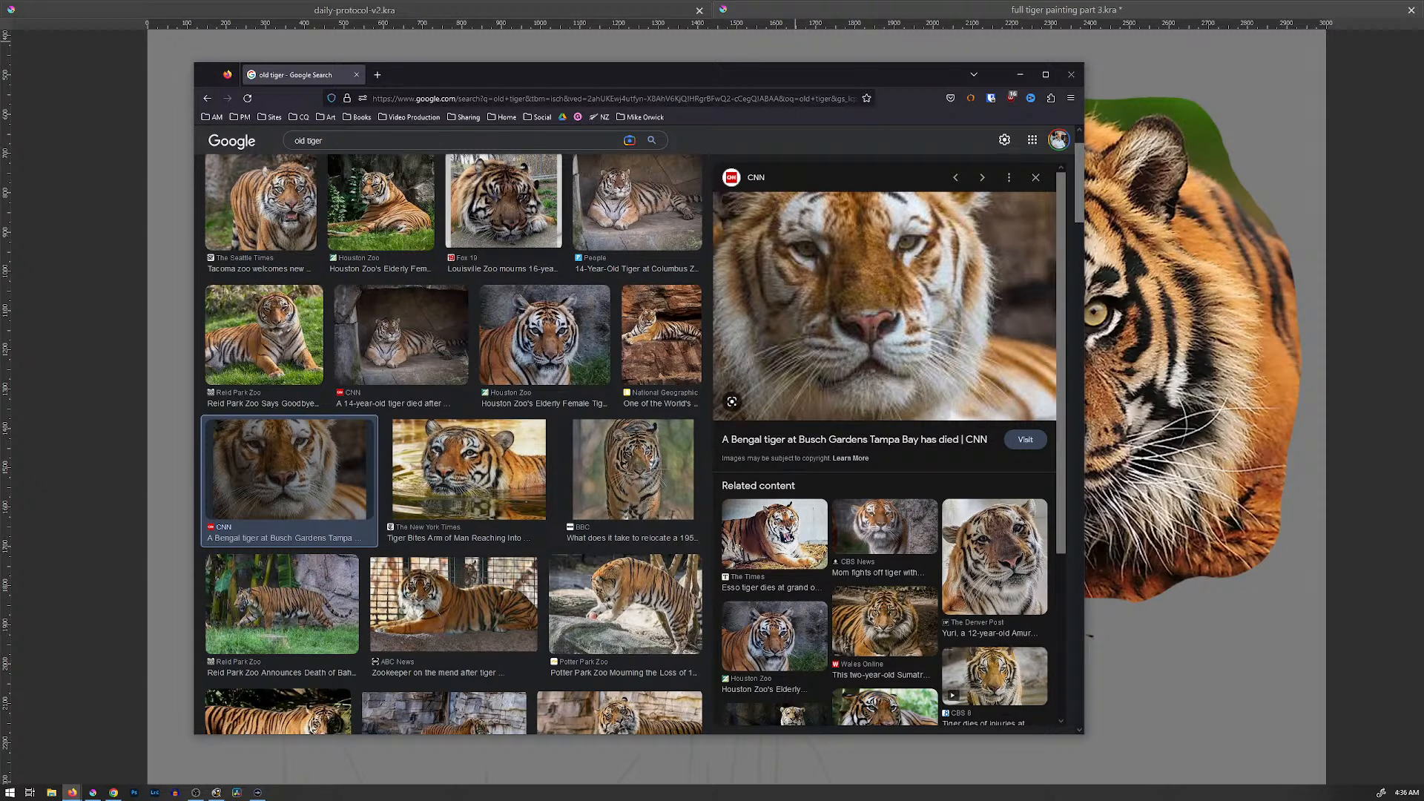
pyautogui.click(637, 204)
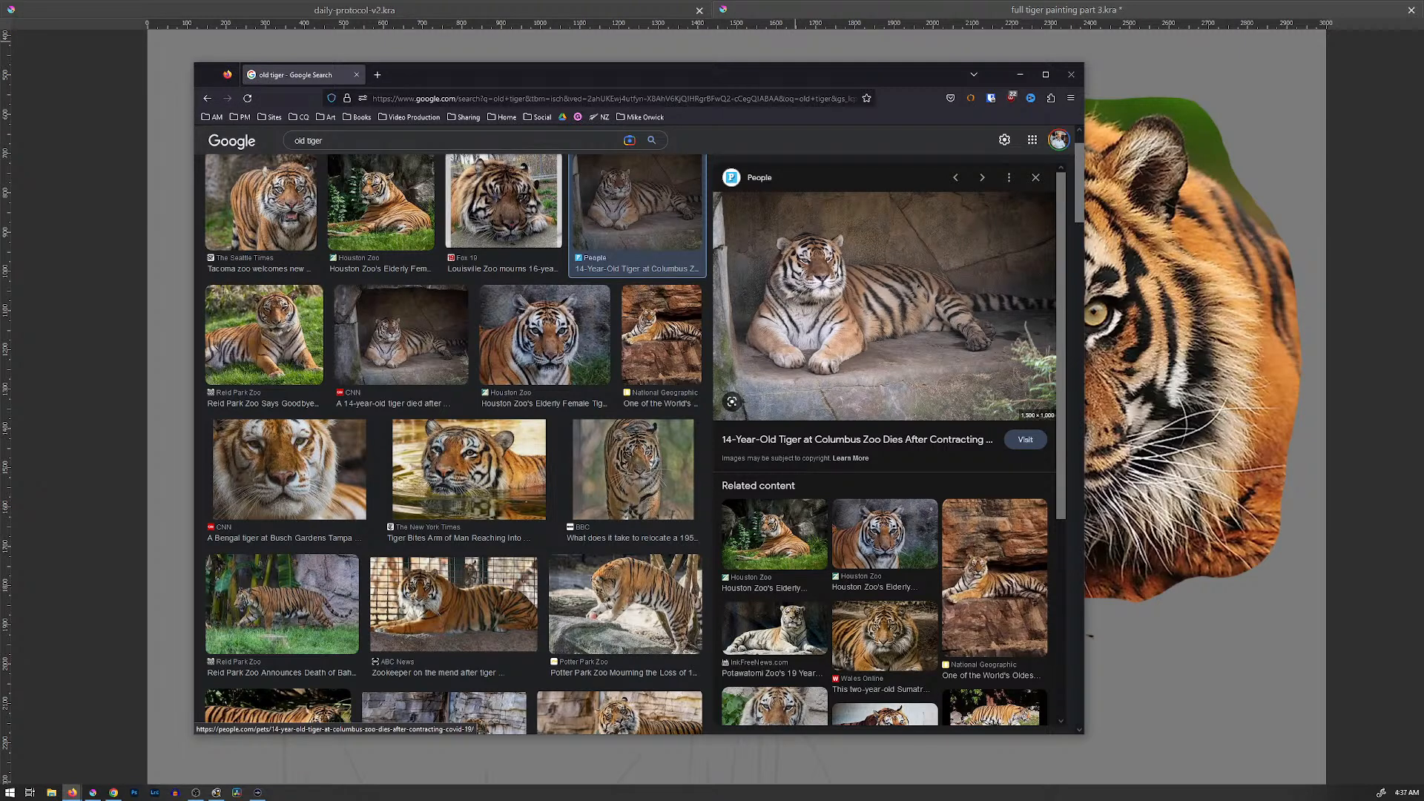
pyautogui.click(519, 208)
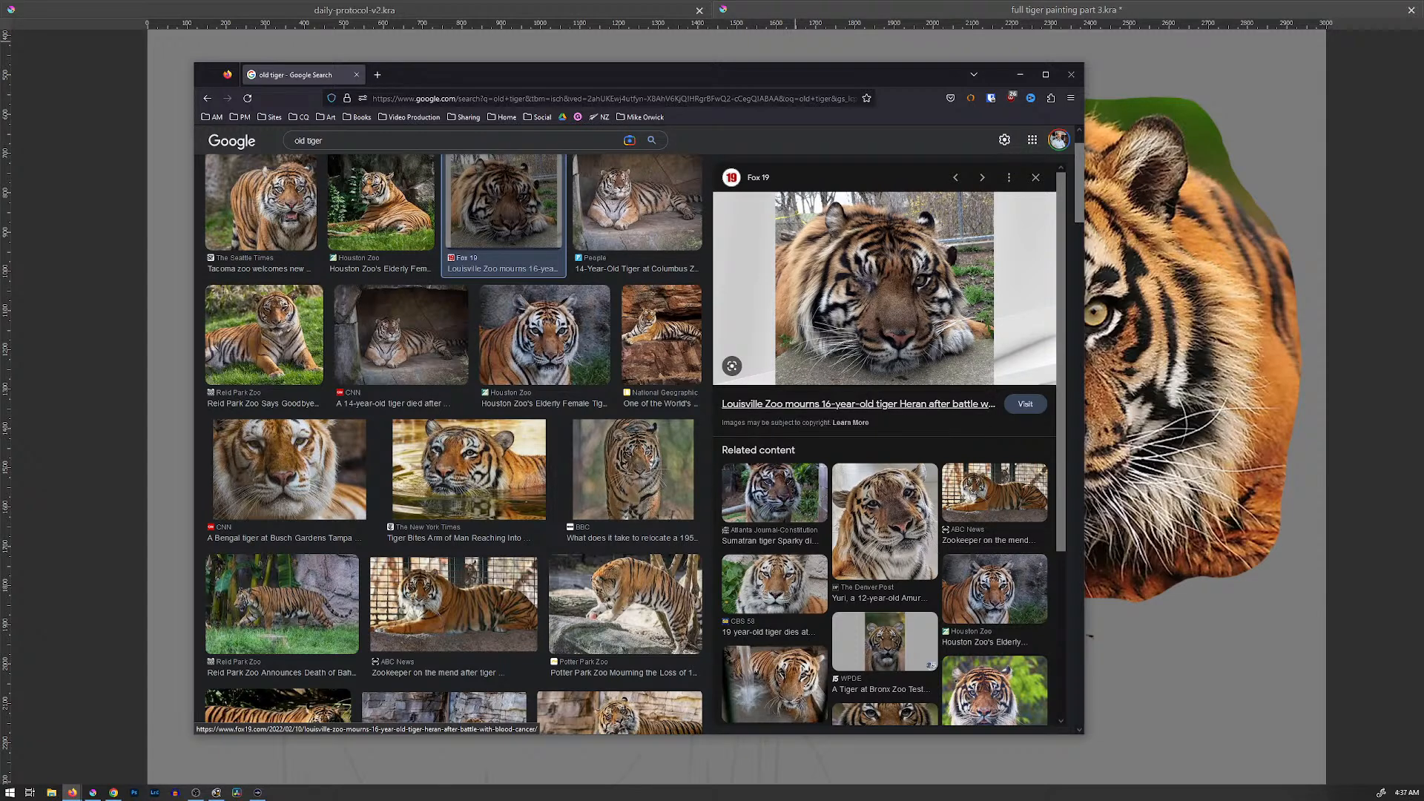
# Step: Look through further old tiger images and preview The Denver Post photo of the 12-year-old Amur tiger
pyautogui.scroll(-3, 453, 445)
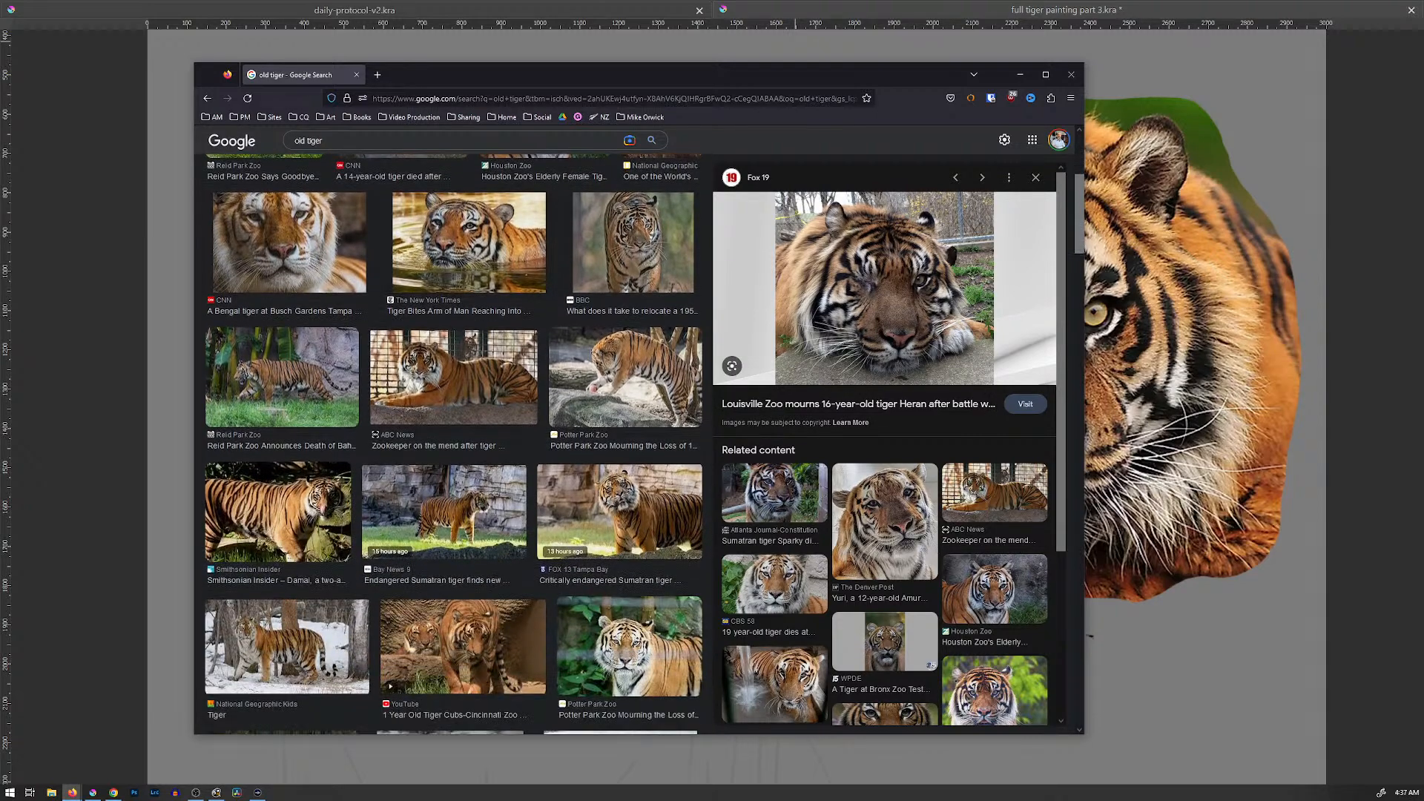
pyautogui.scroll(-5, 454, 445)
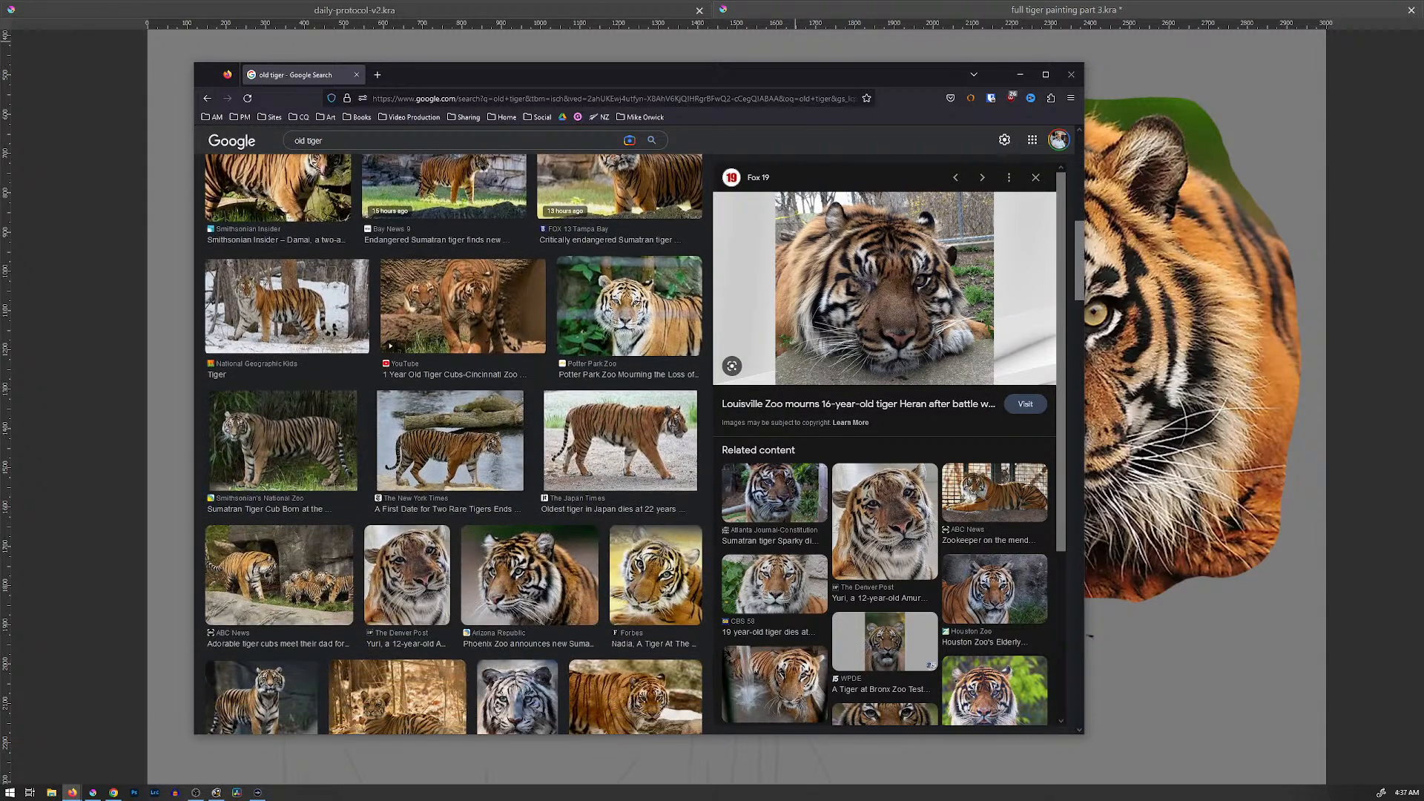
pyautogui.scroll(-2, 454, 445)
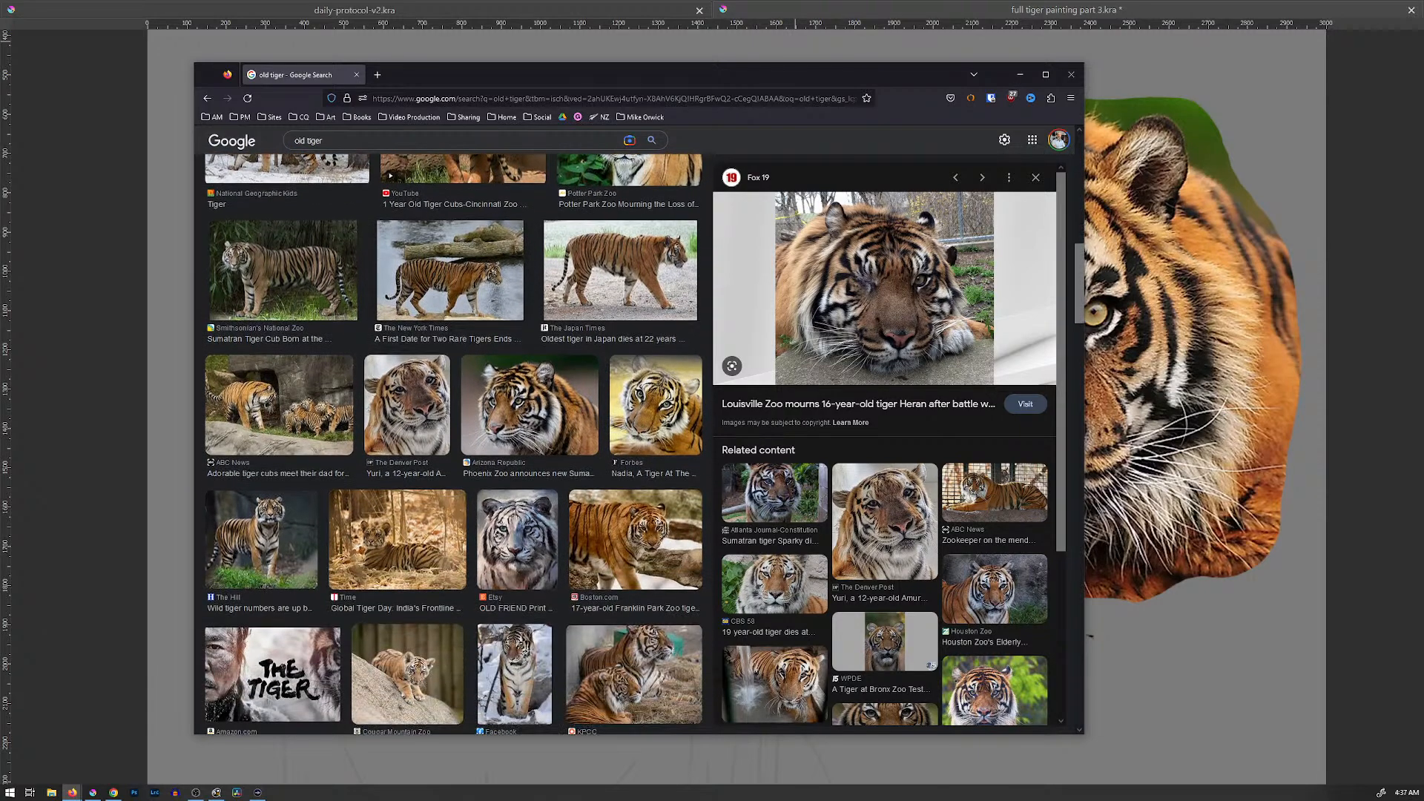
pyautogui.scroll(-2, 454, 445)
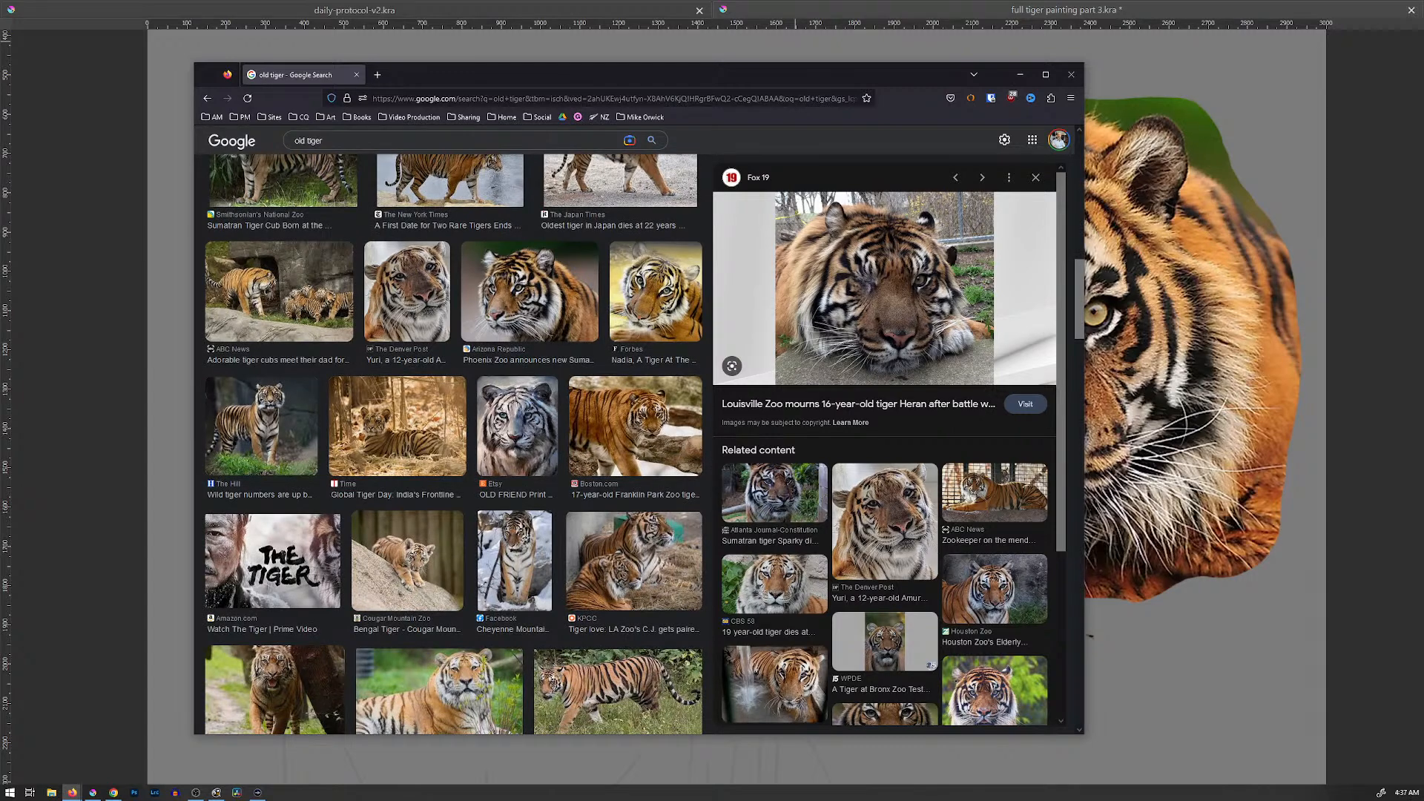
pyautogui.click(407, 291)
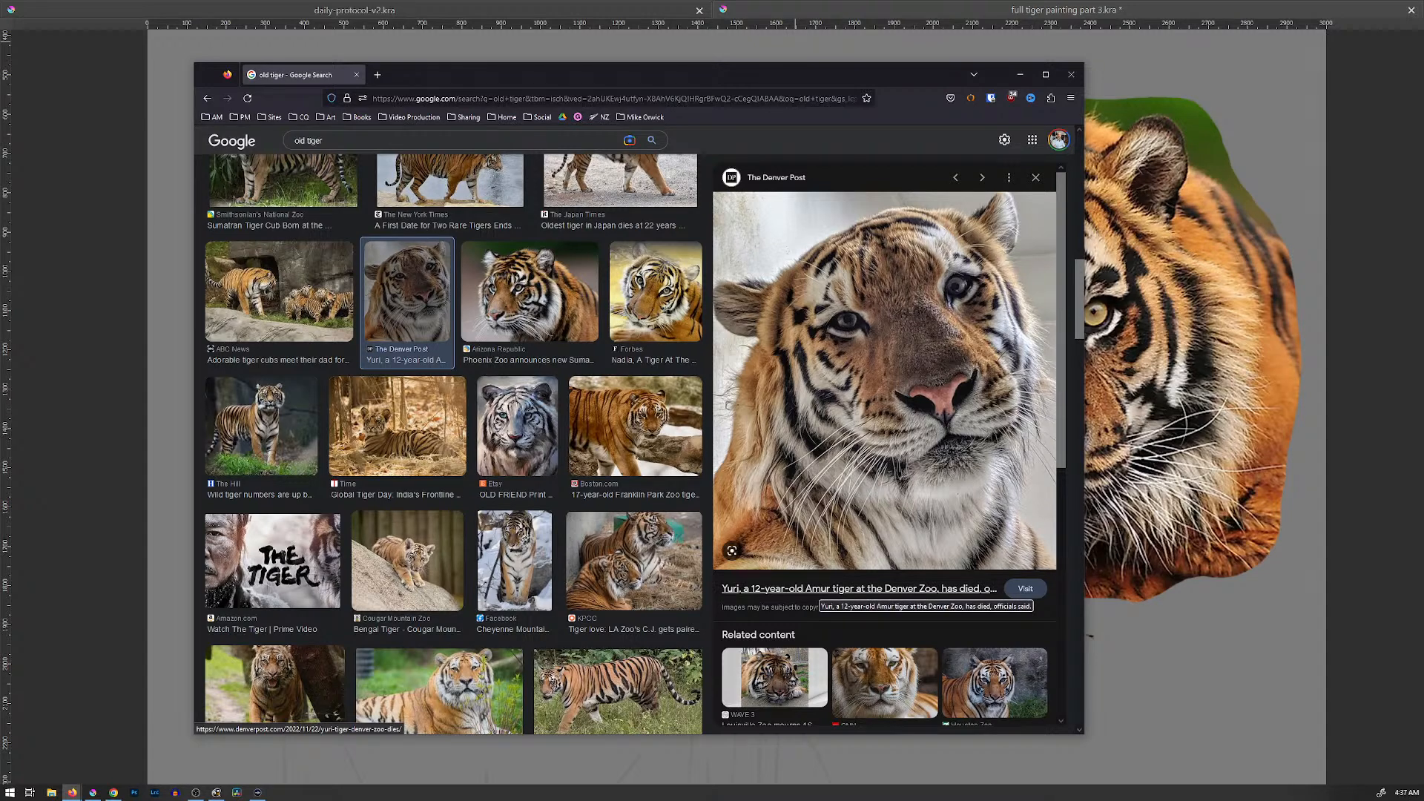
pyautogui.hotkey('alt', 'Tab')
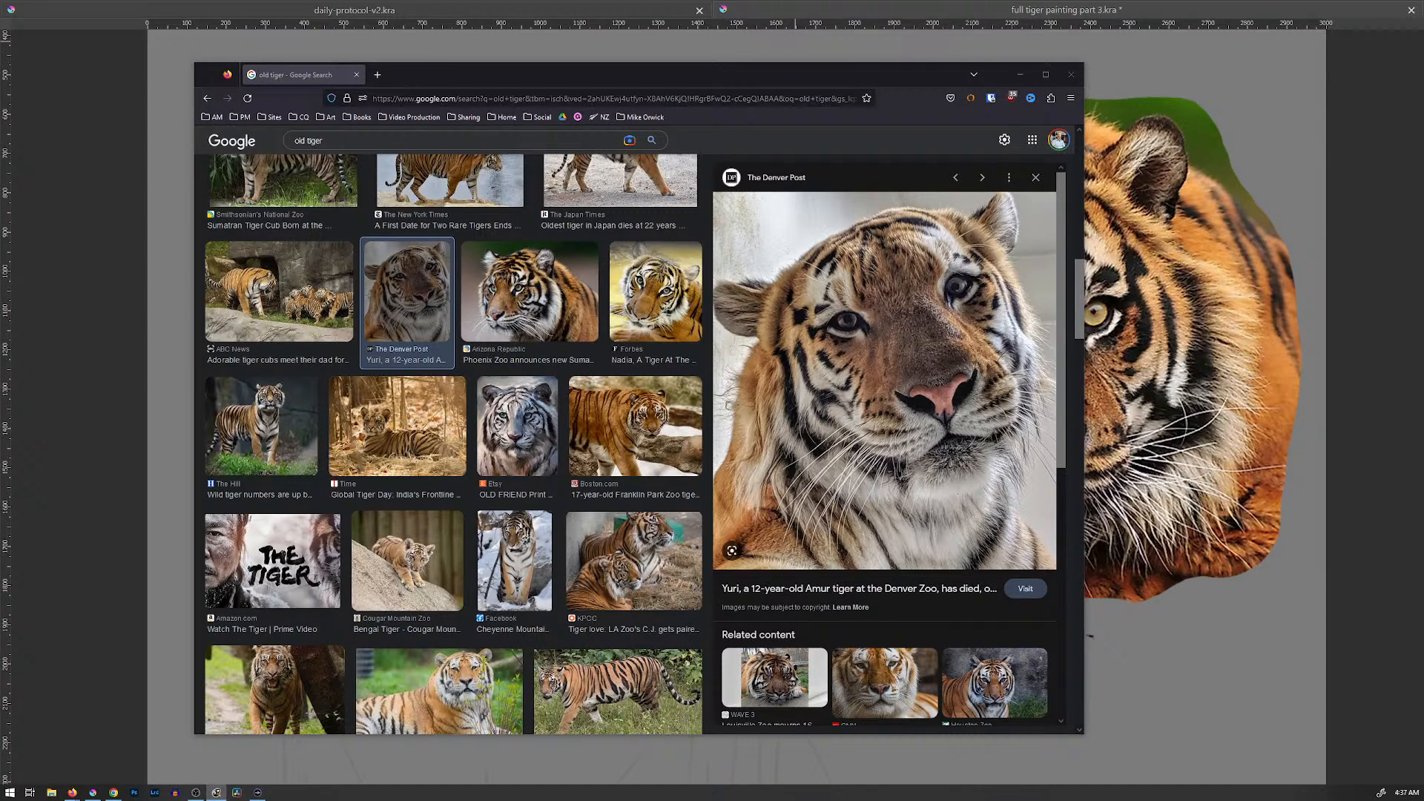
pyautogui.hotkey('alt', 'Tab')
# Step: Look further through the old tiger images and preview the WEWS photo of Cleveland Zoo's 16-year-old tiger
pyautogui.scroll(-3, 453, 445)
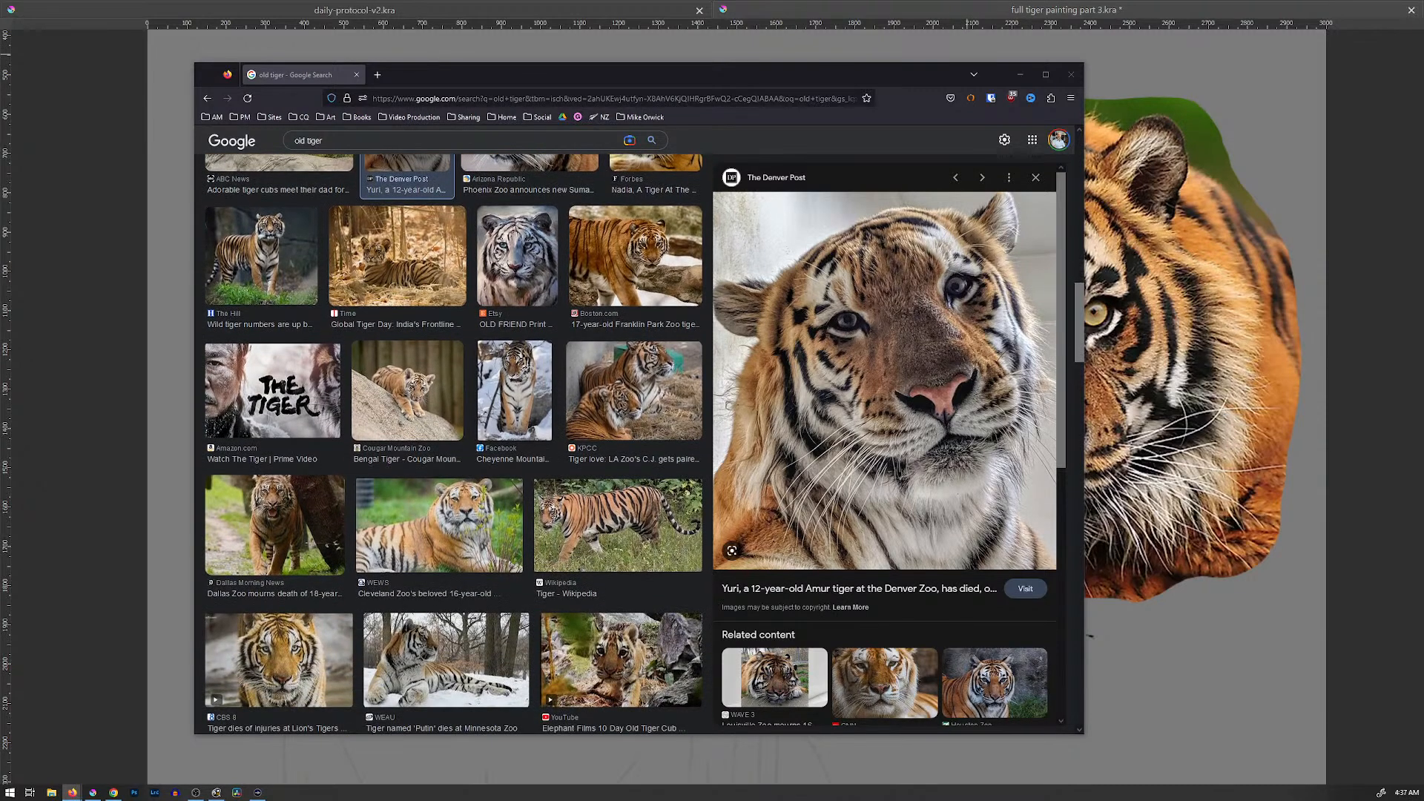
pyautogui.scroll(-3, 454, 445)
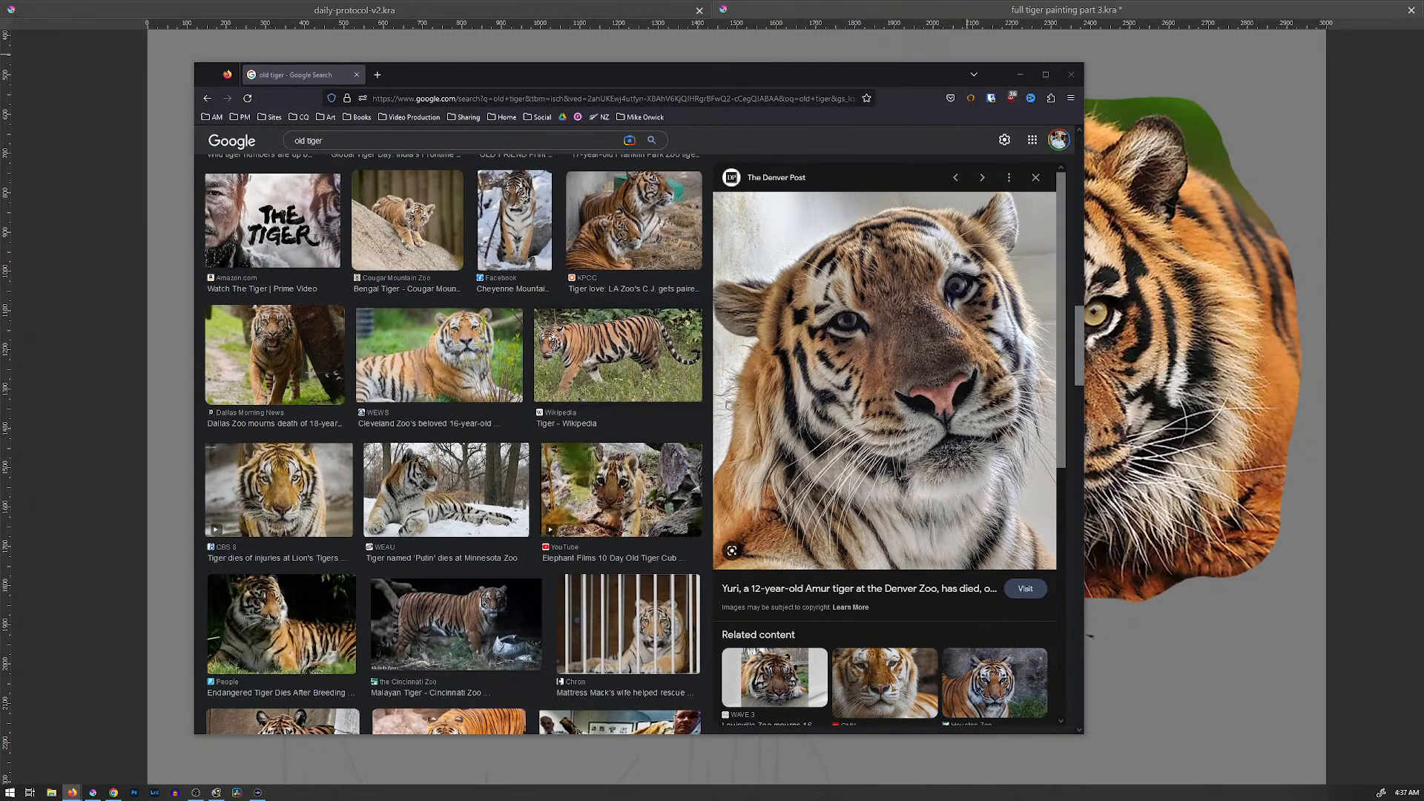
pyautogui.scroll(-2, 454, 445)
pyautogui.scroll(1, 454, 445)
pyautogui.click(439, 312)
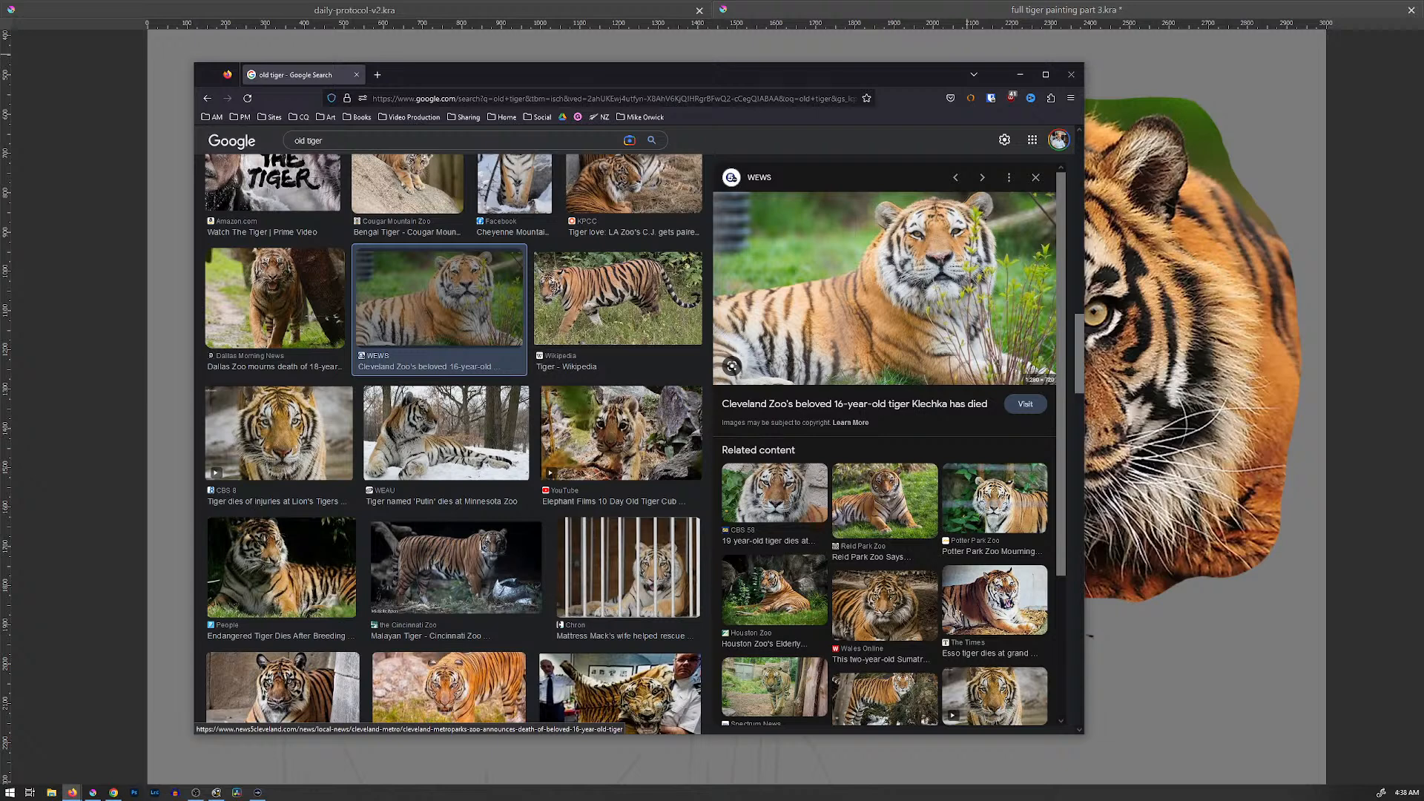
# Step: Search the images for "old amur tiger"
pyautogui.tripleClick(308, 140)
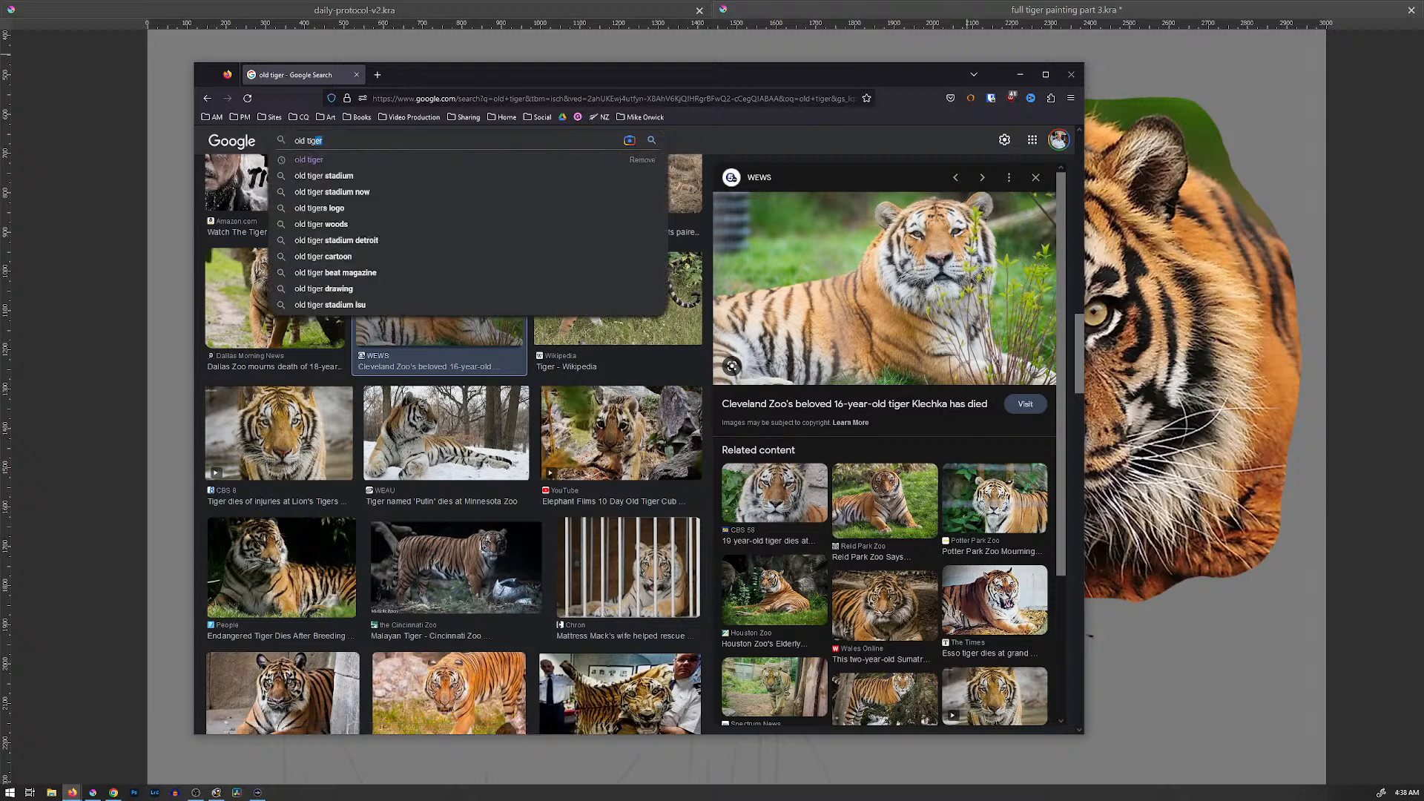
pyautogui.write('ol')
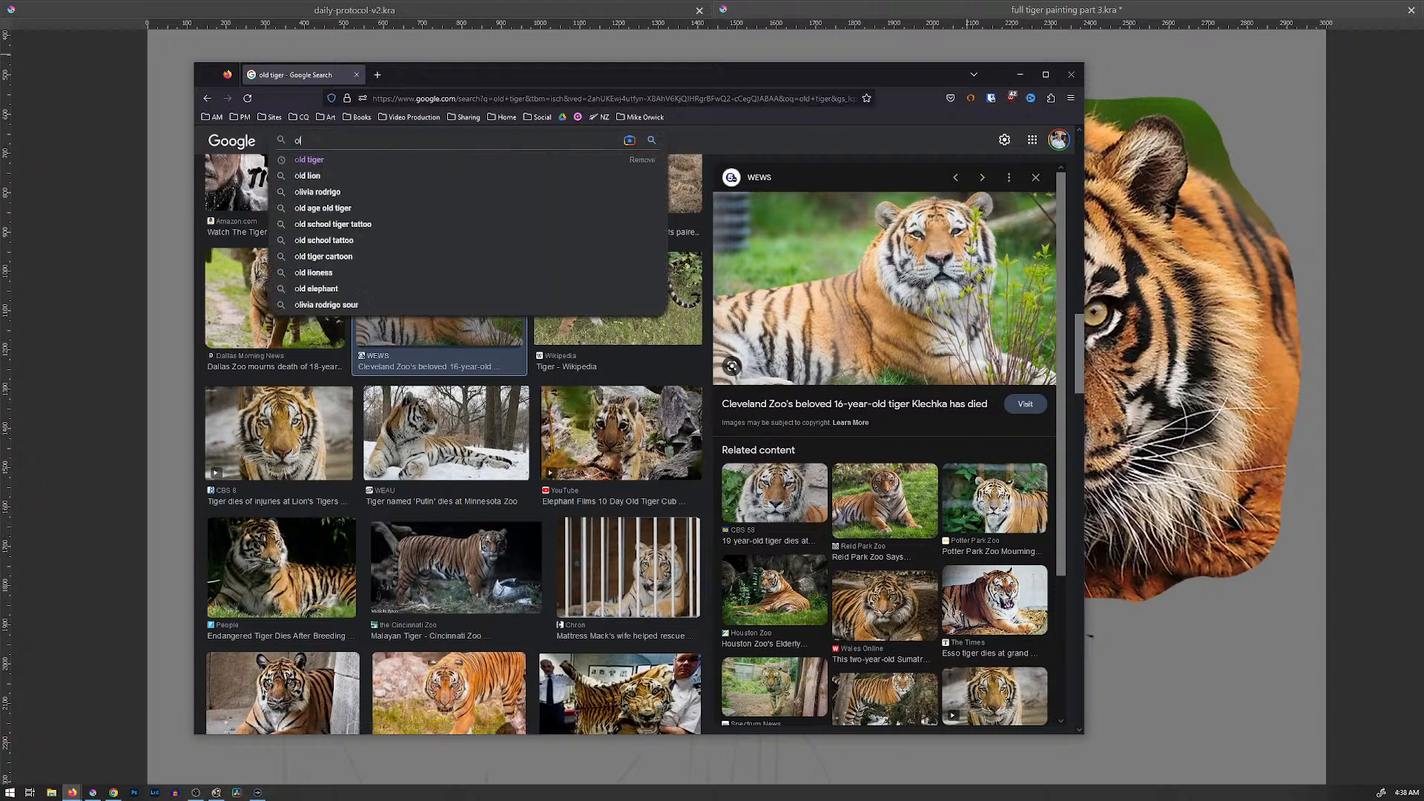
pyautogui.write('d amur tiger')
pyautogui.press('Return')
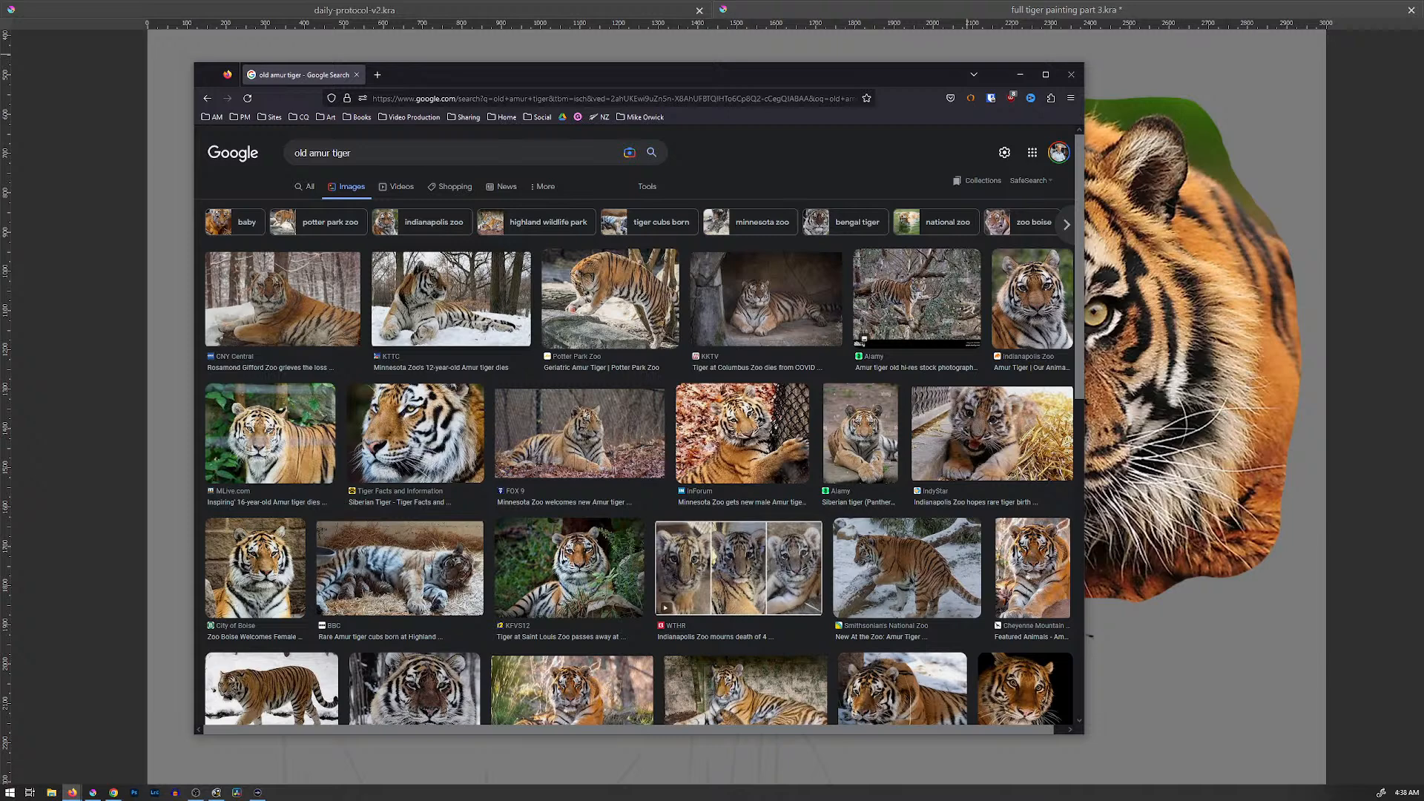
# Step: Look through the Amur tiger images and preview the KFVS12 photo of the Saint Louis Zoo tiger
pyautogui.scroll(-2, 639, 425)
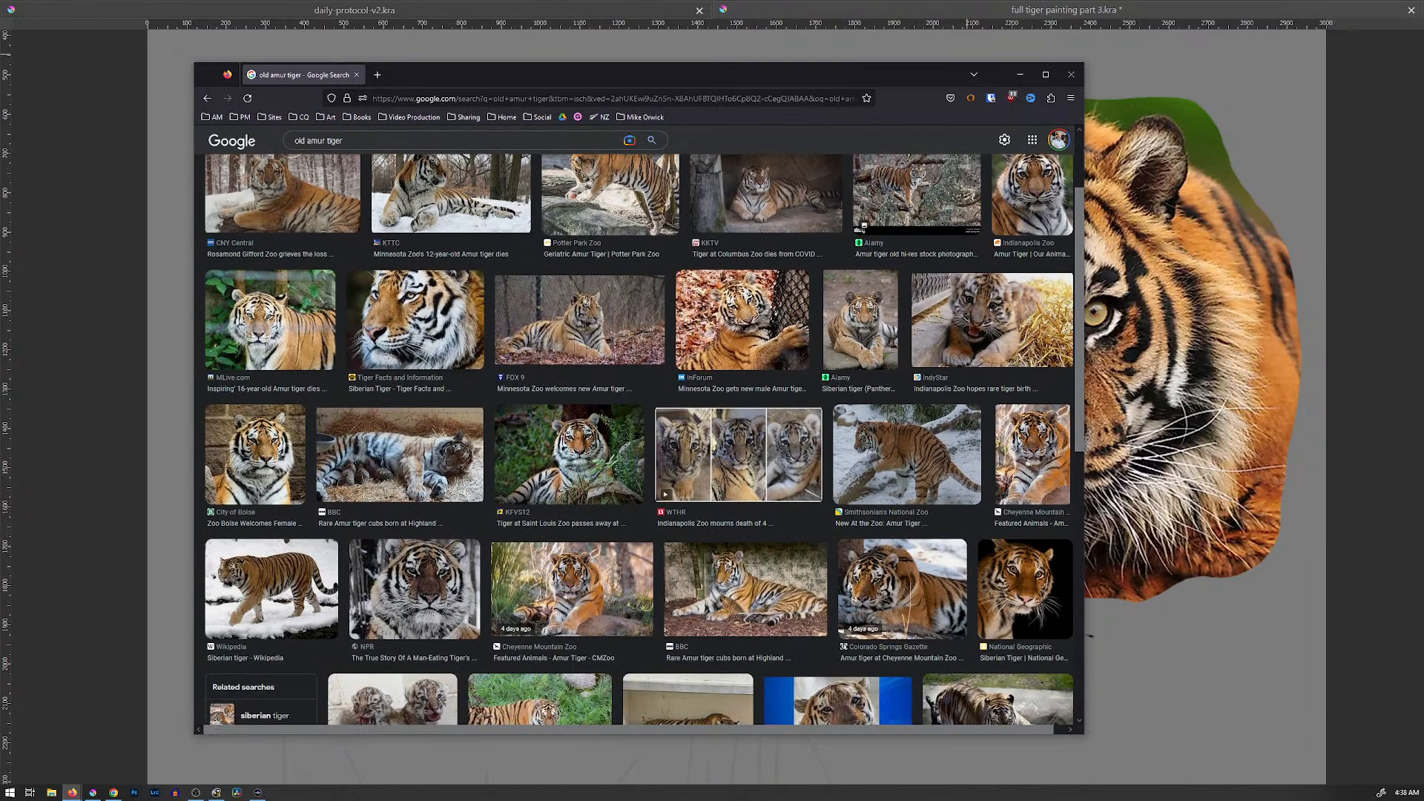
pyautogui.scroll(-1, 639, 439)
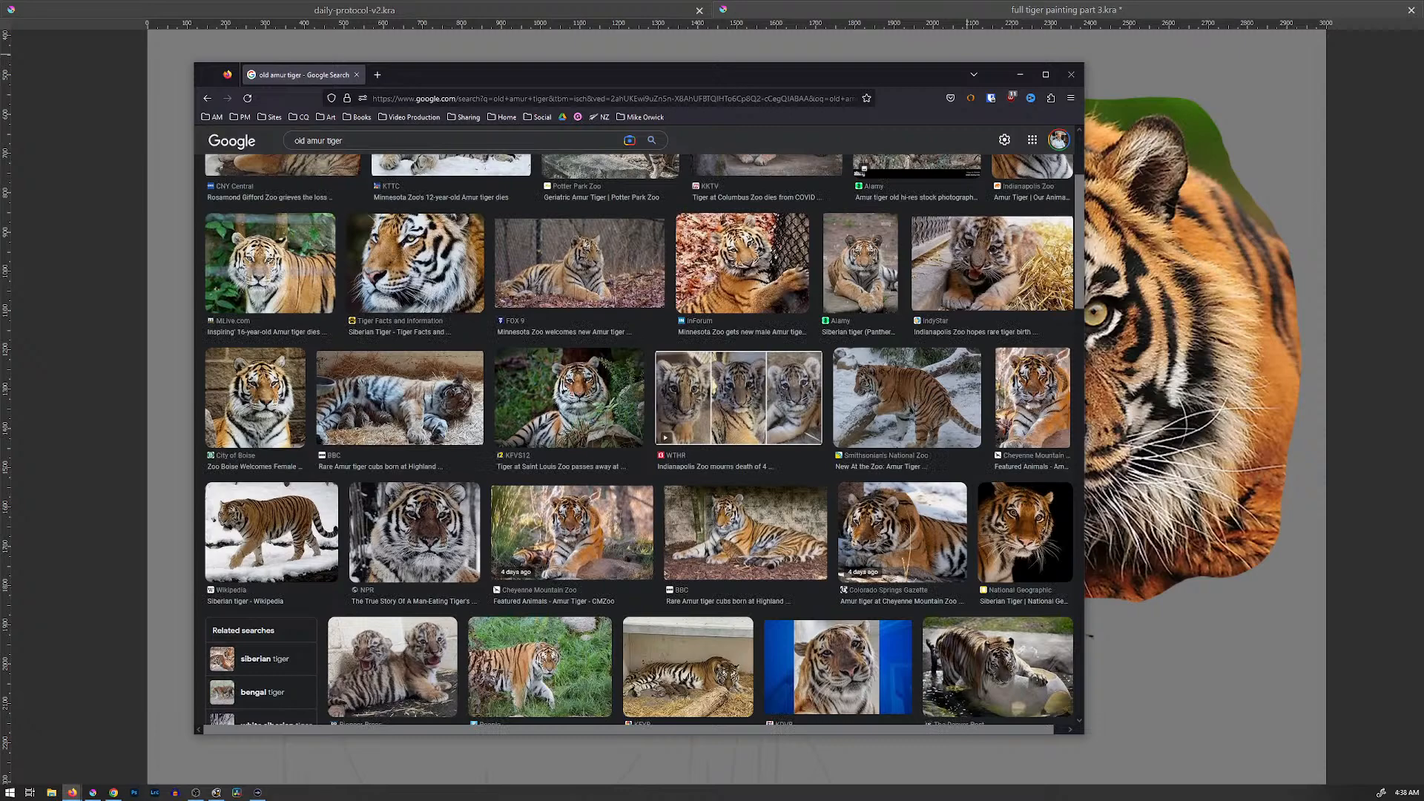
pyautogui.scroll(-1, 639, 439)
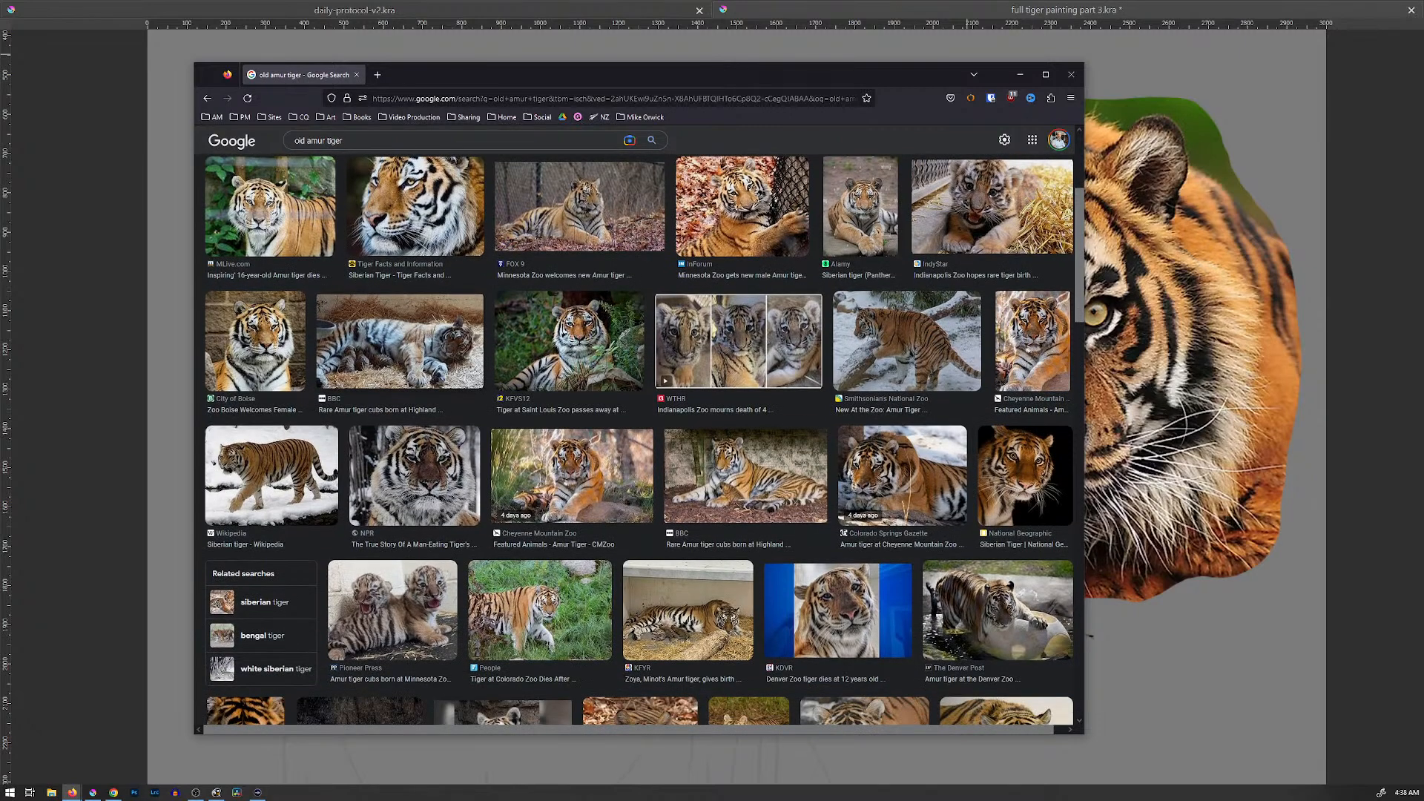
pyautogui.click(570, 341)
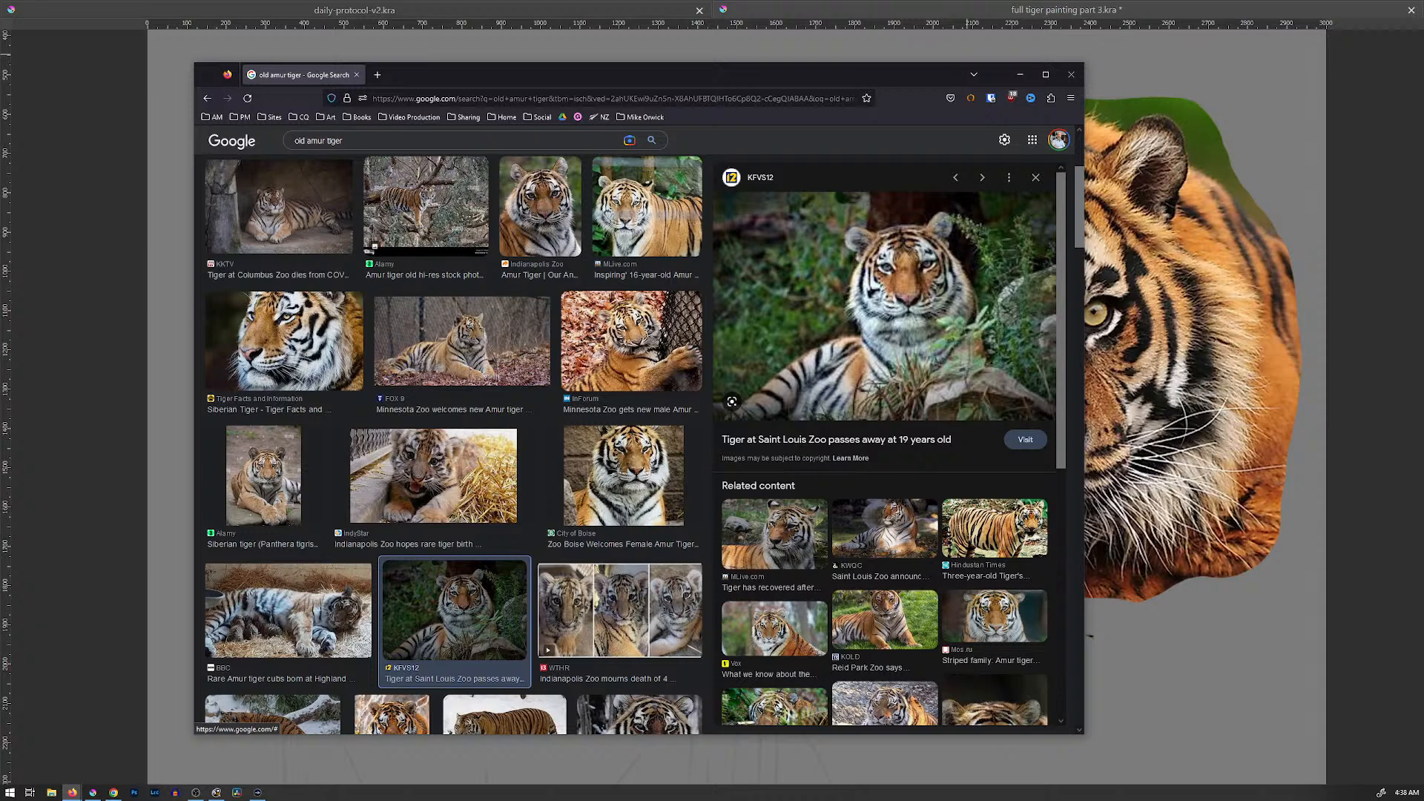
# Step: Look further through the Amur tiger images and preview the Audacy Brookfield Zoo and CBS 58 Racine Zoo tiger photos
pyautogui.scroll(-2, 884, 445)
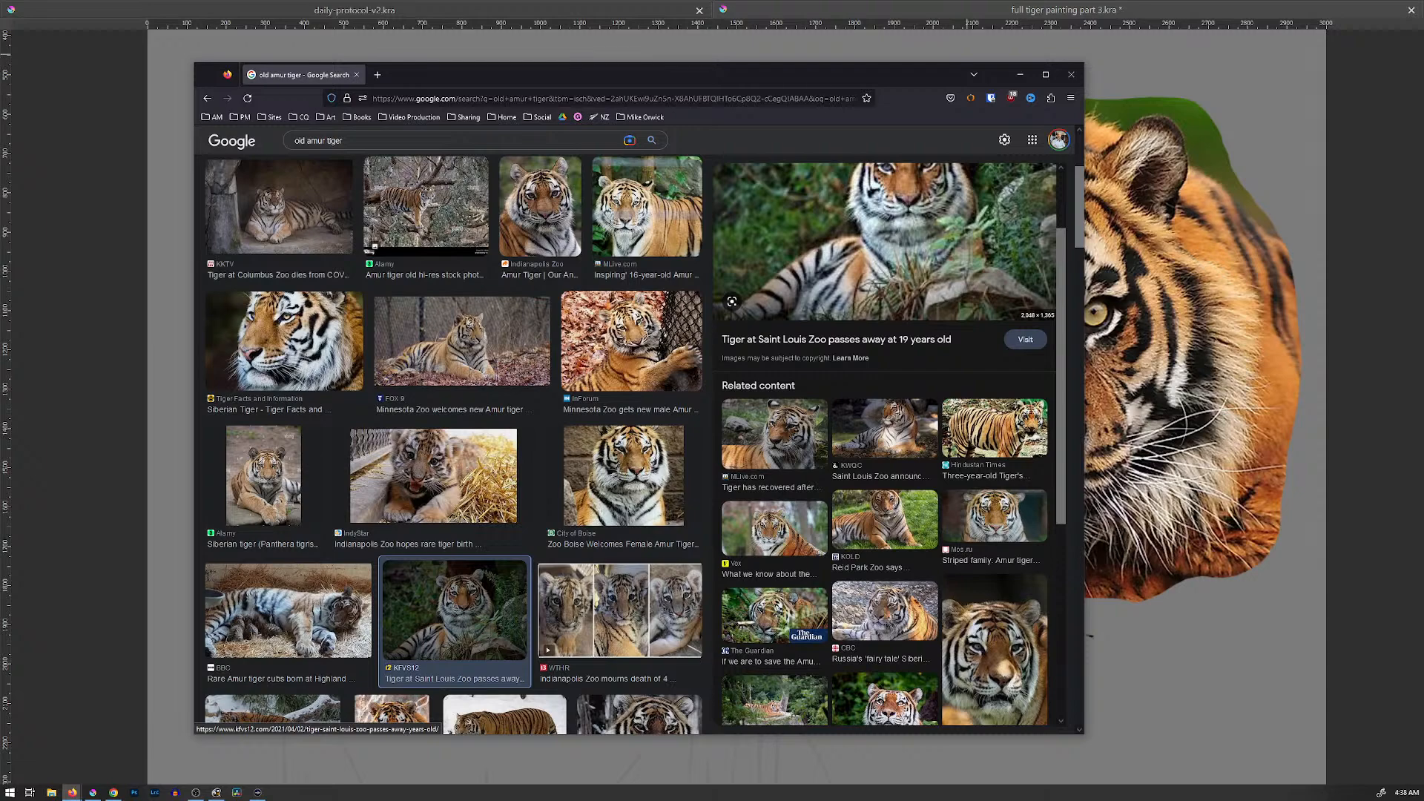
pyautogui.scroll(-3, 884, 445)
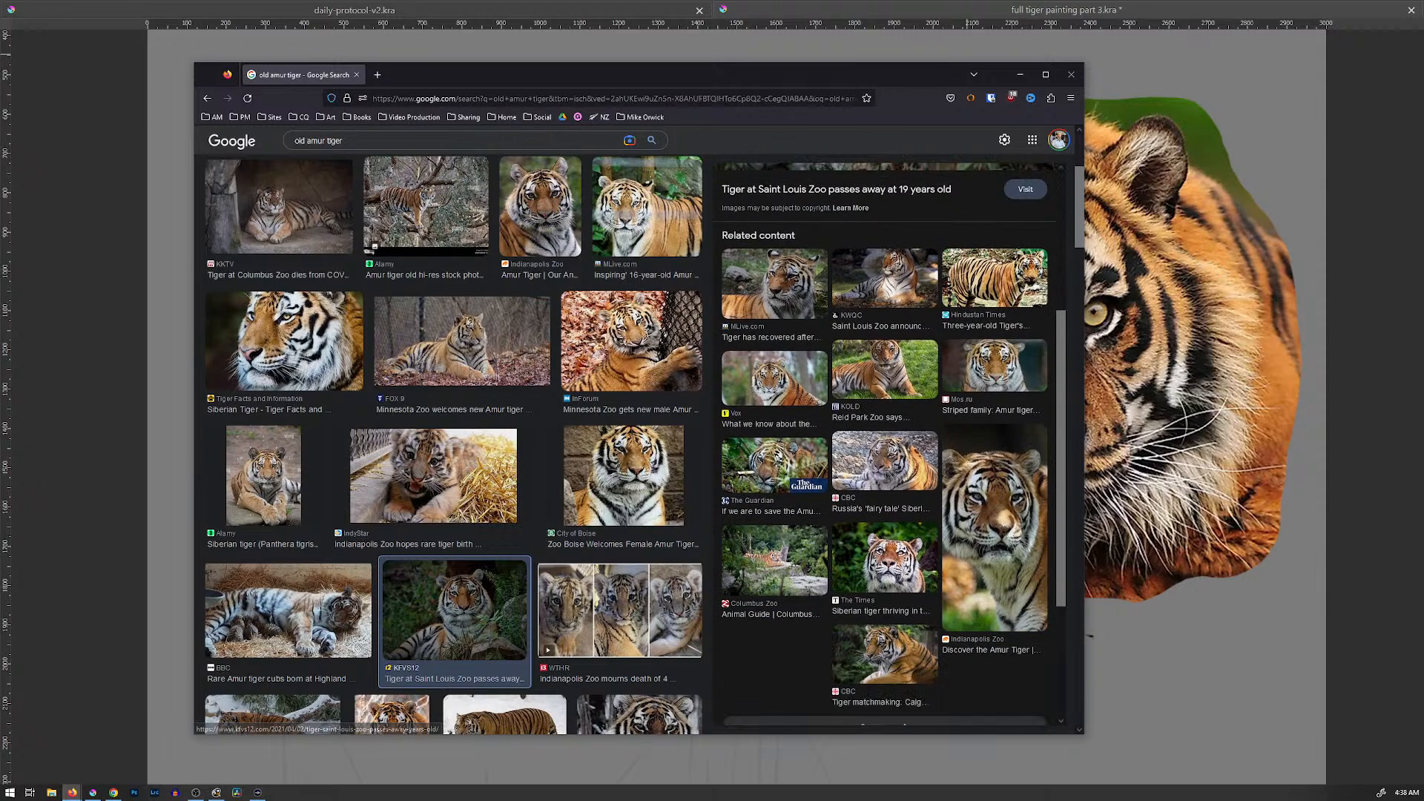
pyautogui.scroll(-4, 453, 445)
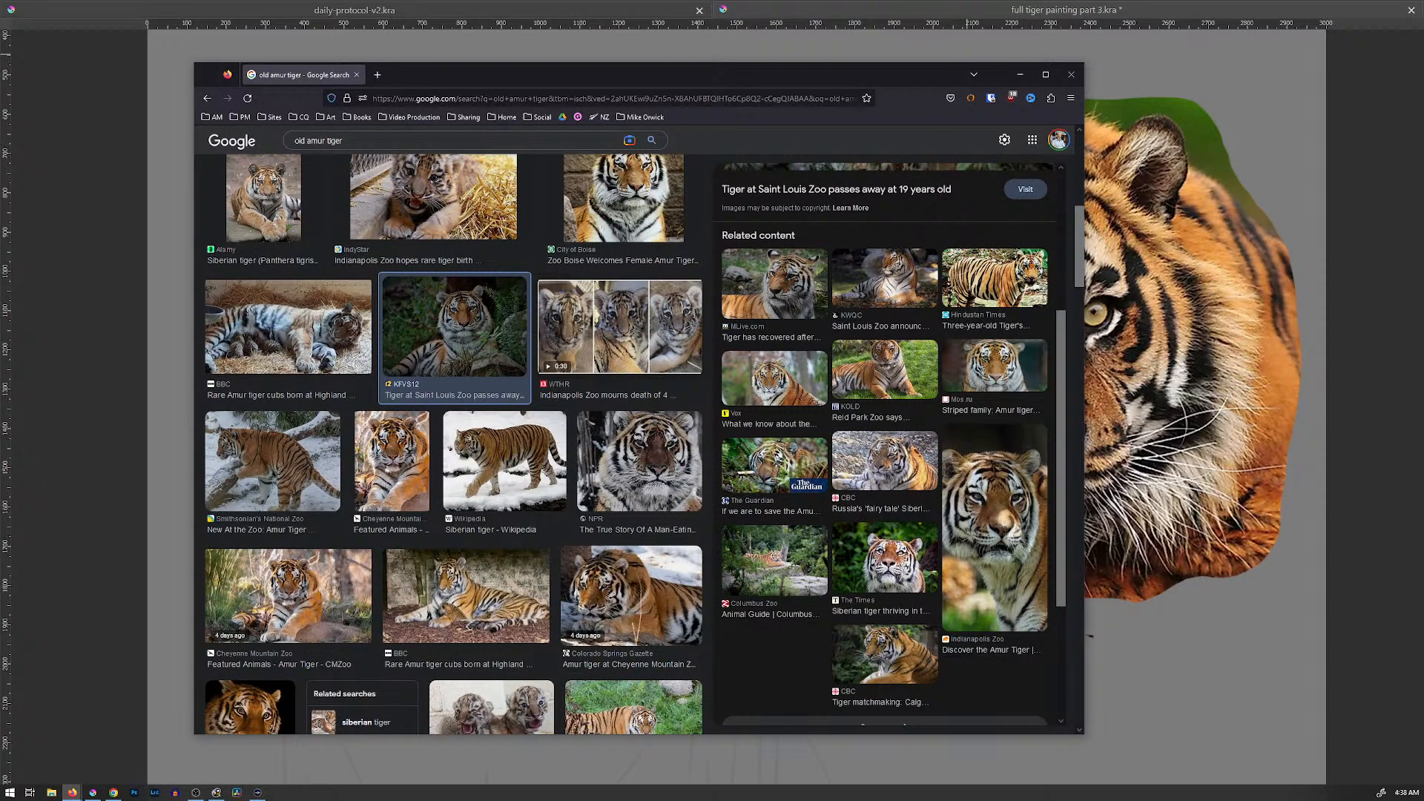
pyautogui.scroll(-3, 454, 445)
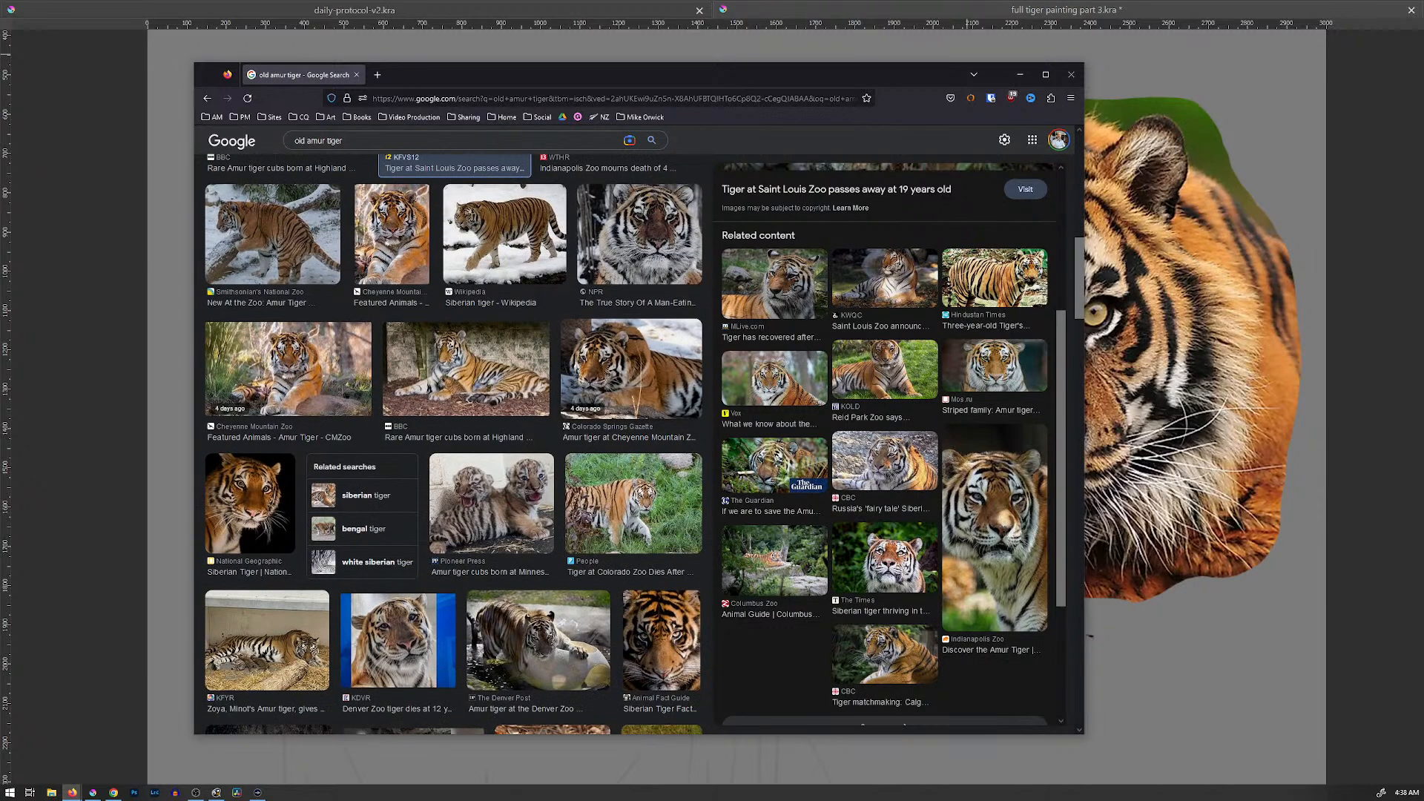
pyautogui.scroll(-2, 629, 324)
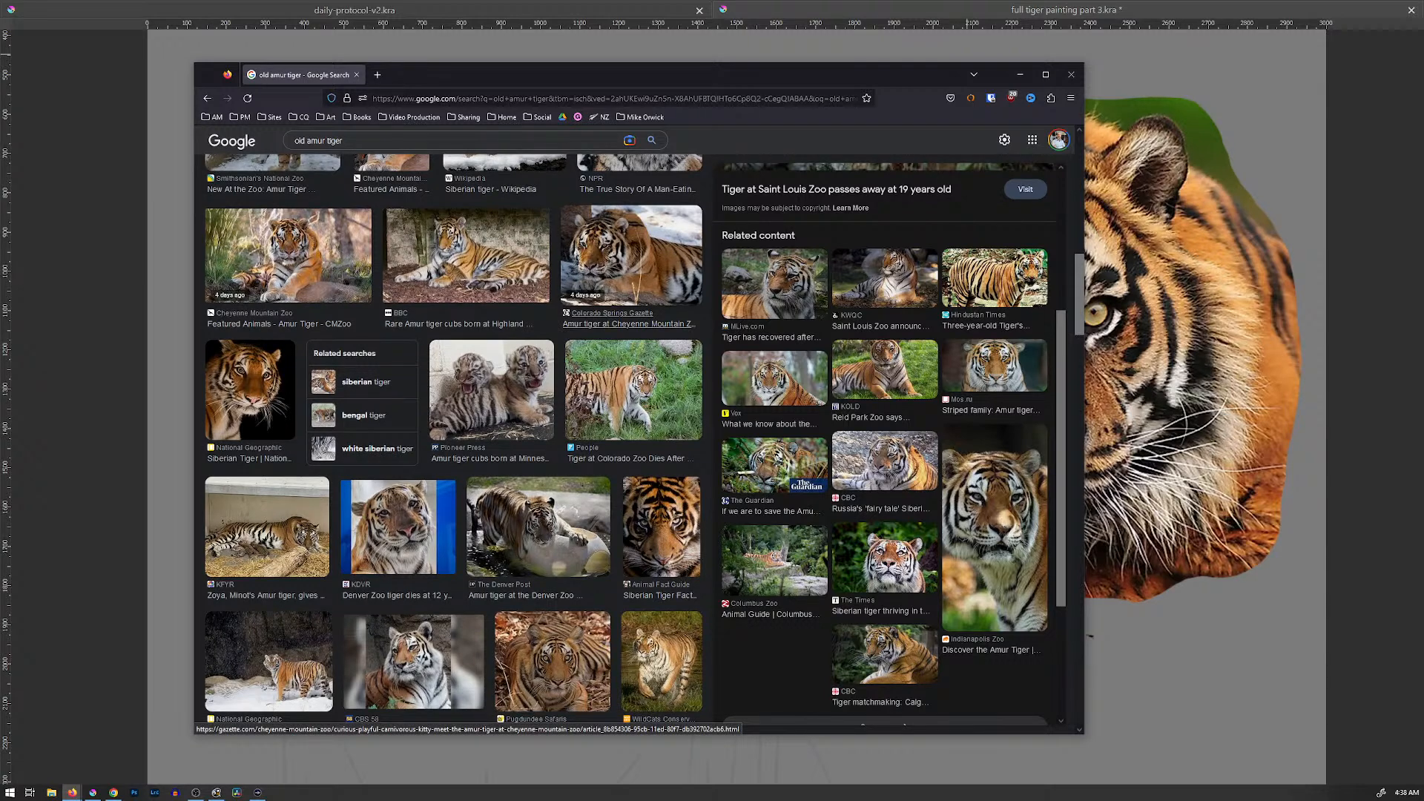
pyautogui.scroll(-4, 629, 323)
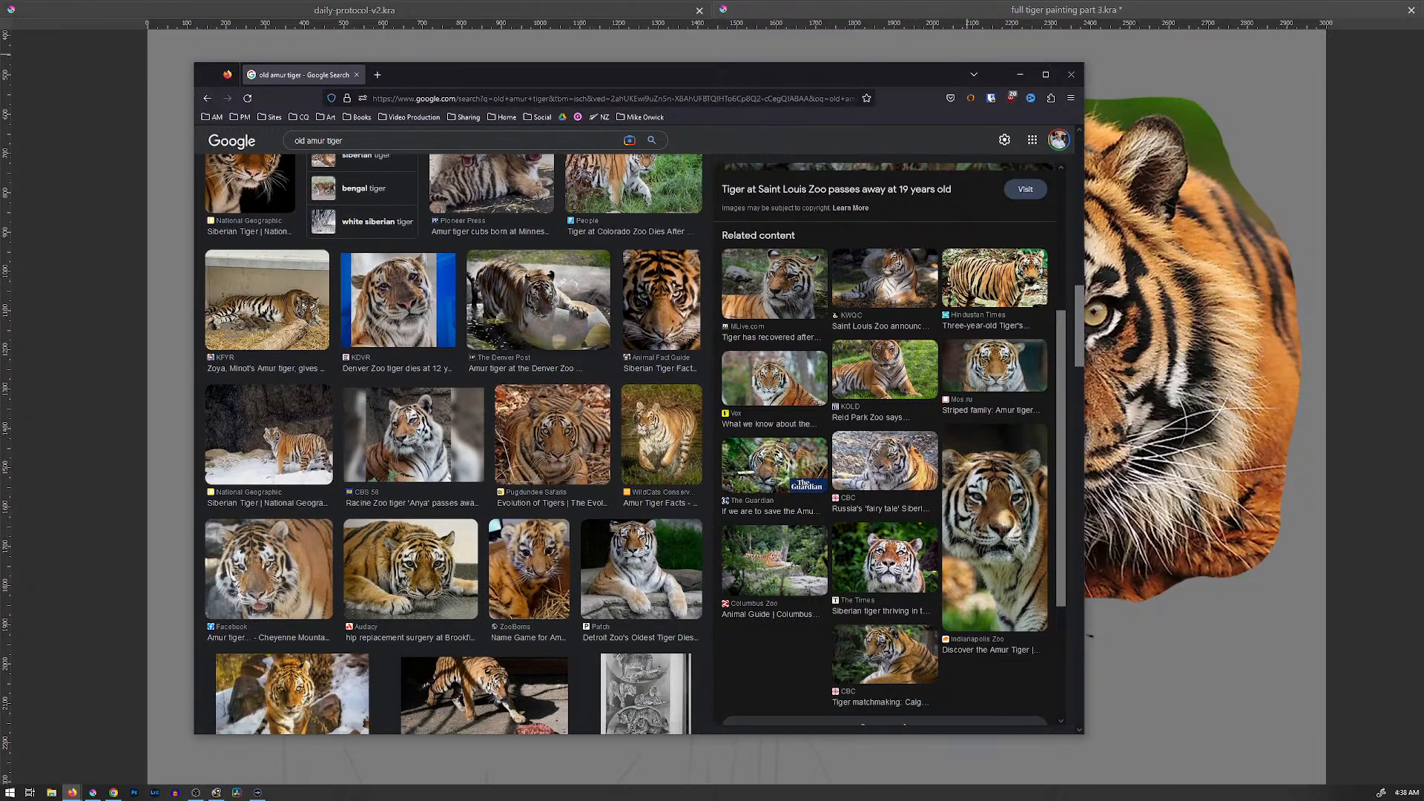
pyautogui.scroll(-2, 629, 323)
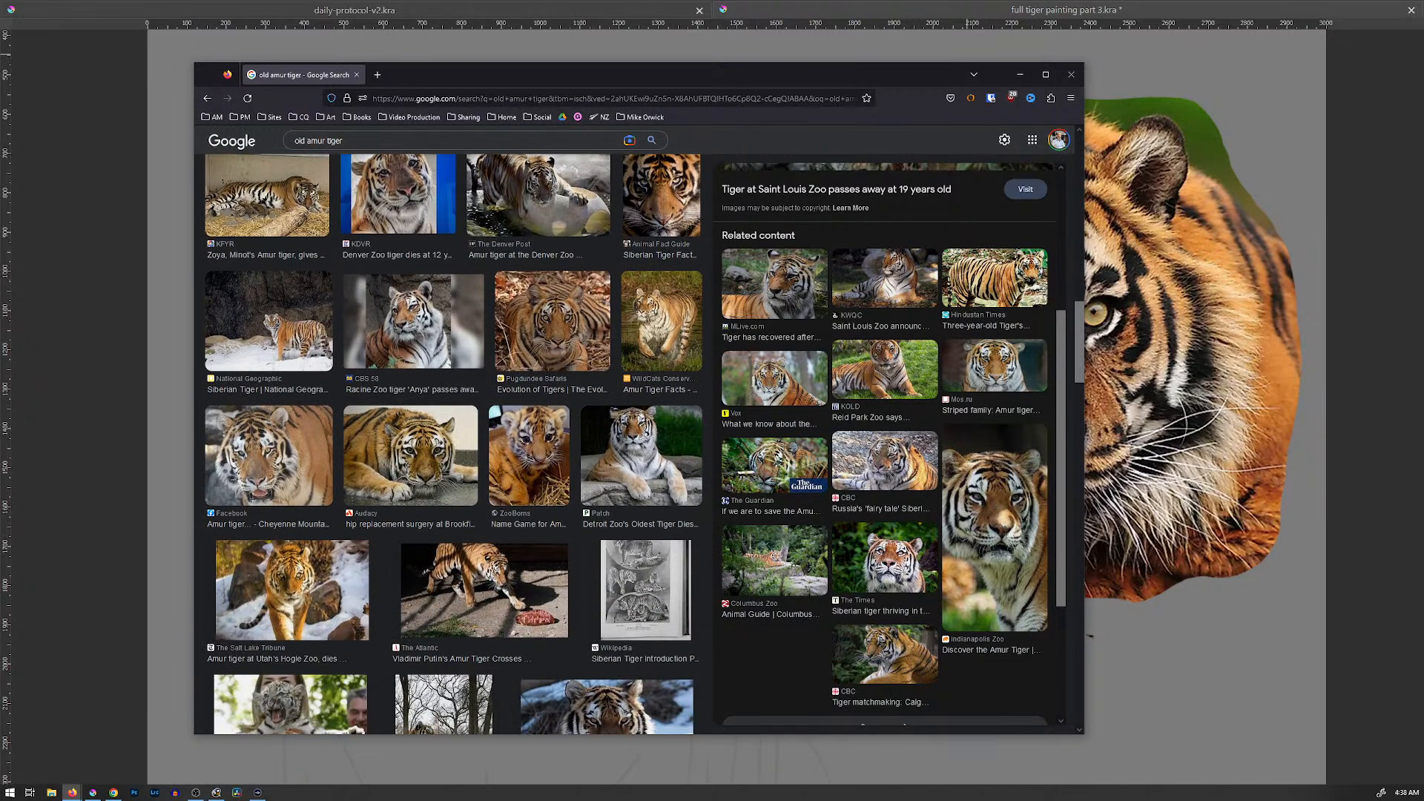
pyautogui.click(411, 455)
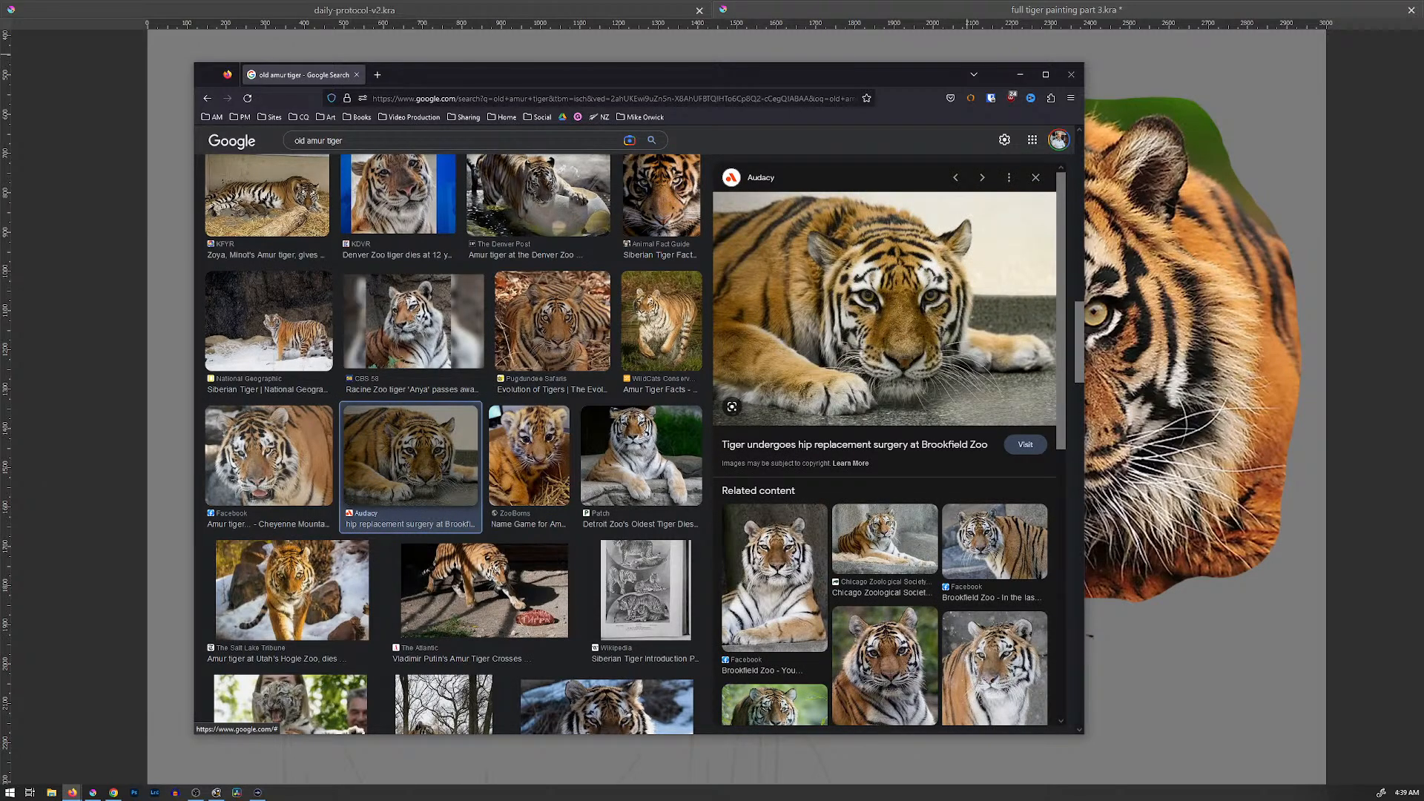
pyautogui.scroll(1, 445, 445)
pyautogui.click(413, 377)
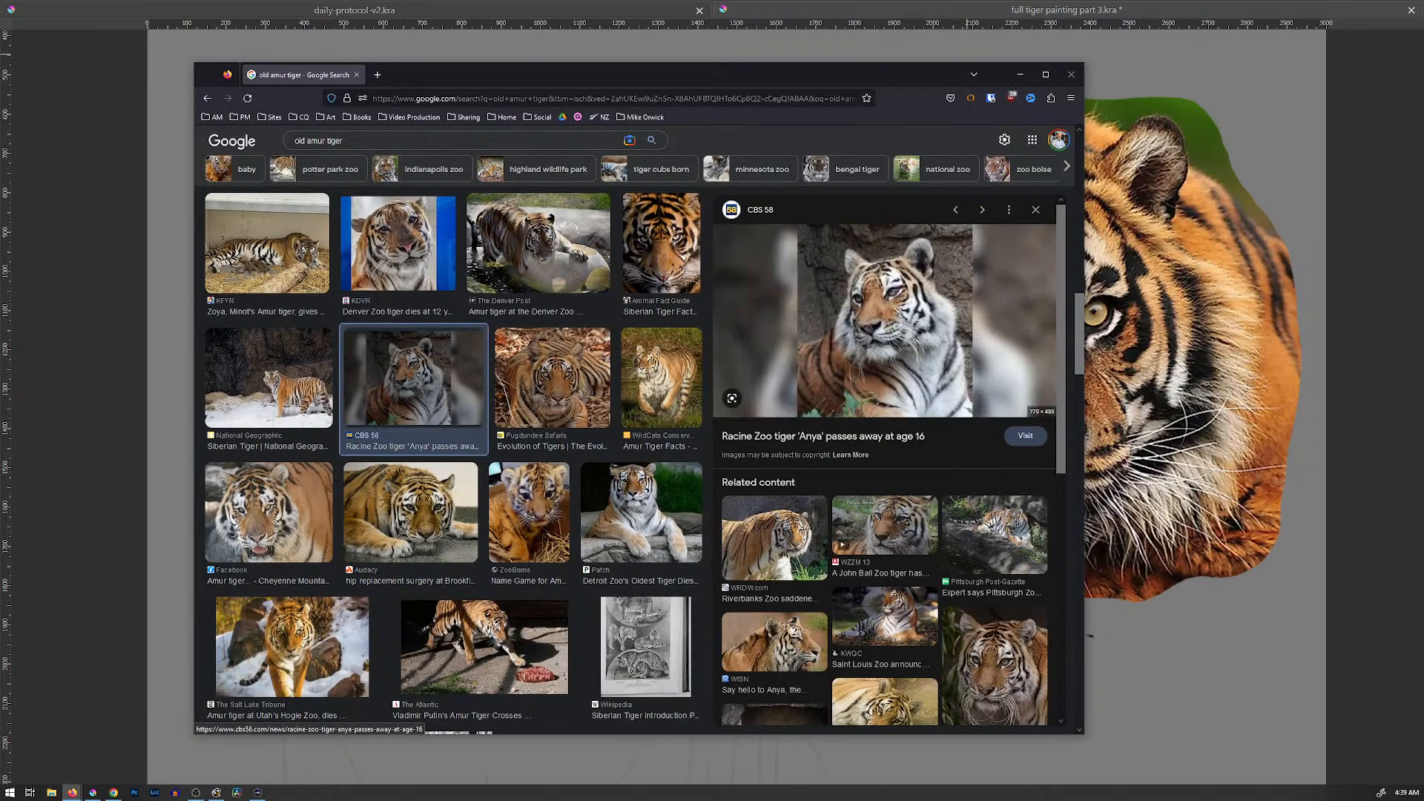
# Step: Look through more of the old Amur tiger images and preview the Siberian Times photo of the wandering tiger
pyautogui.scroll(3, 454, 454)
pyautogui.scroll(4, 454, 334)
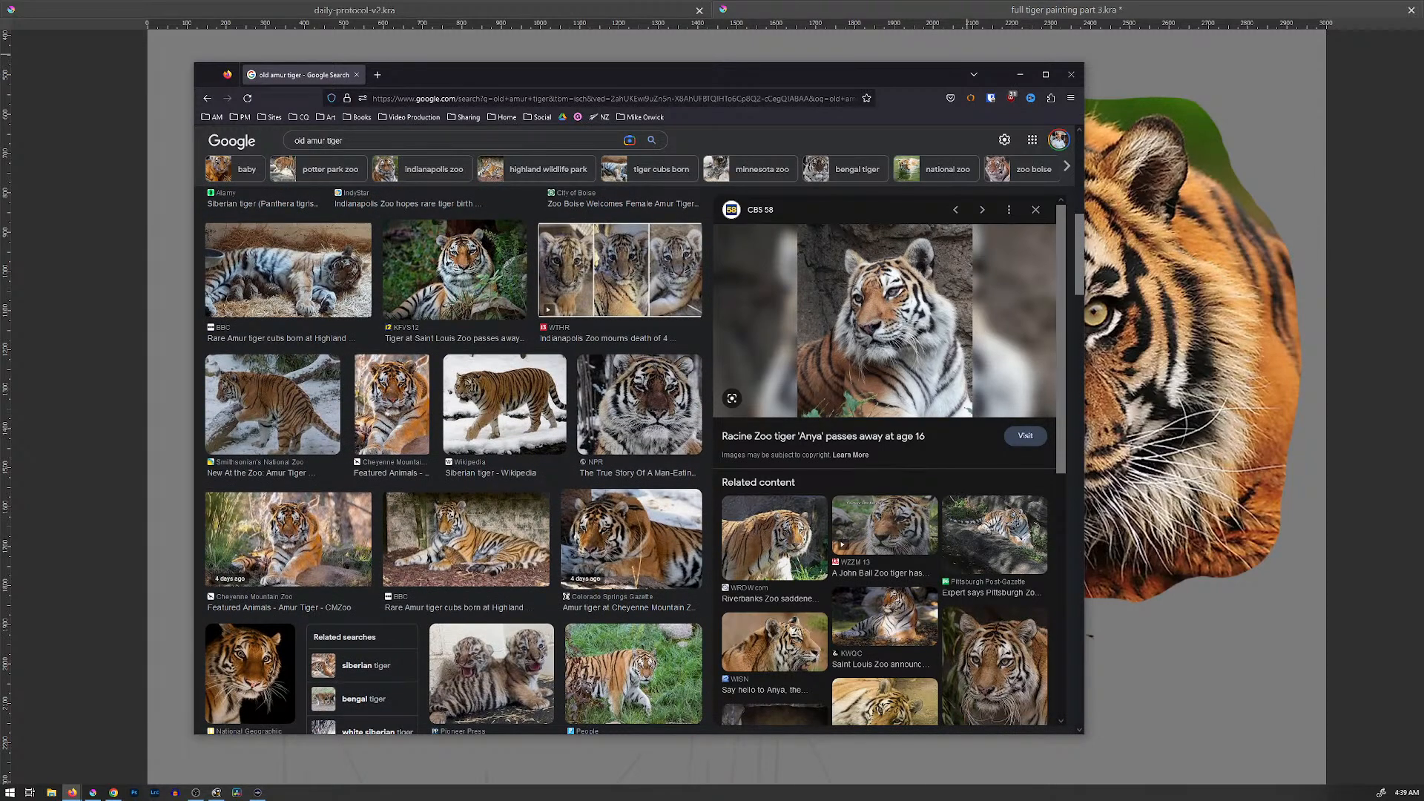
pyautogui.scroll(-2, 454, 445)
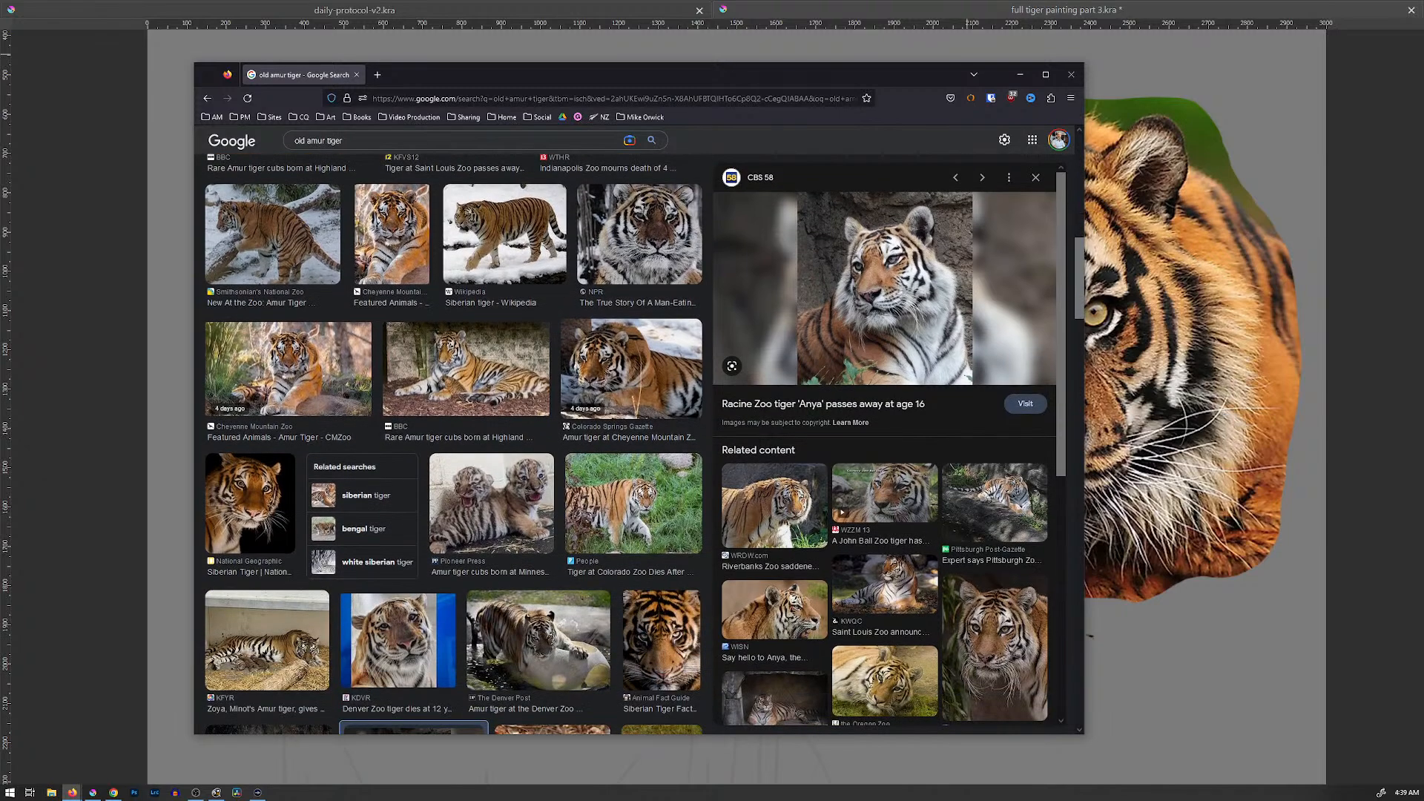
pyautogui.scroll(-5, 548, 386)
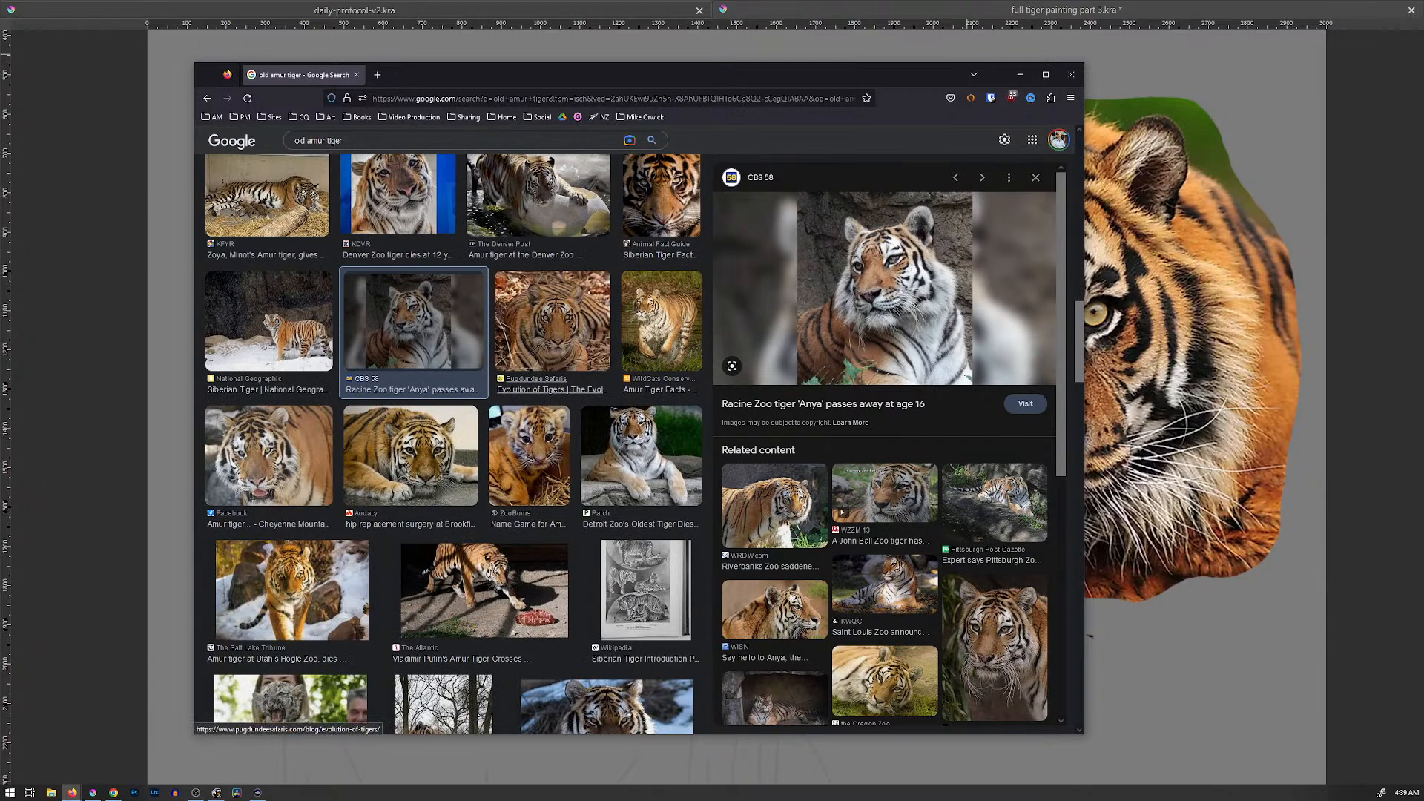
pyautogui.scroll(-3, 537, 381)
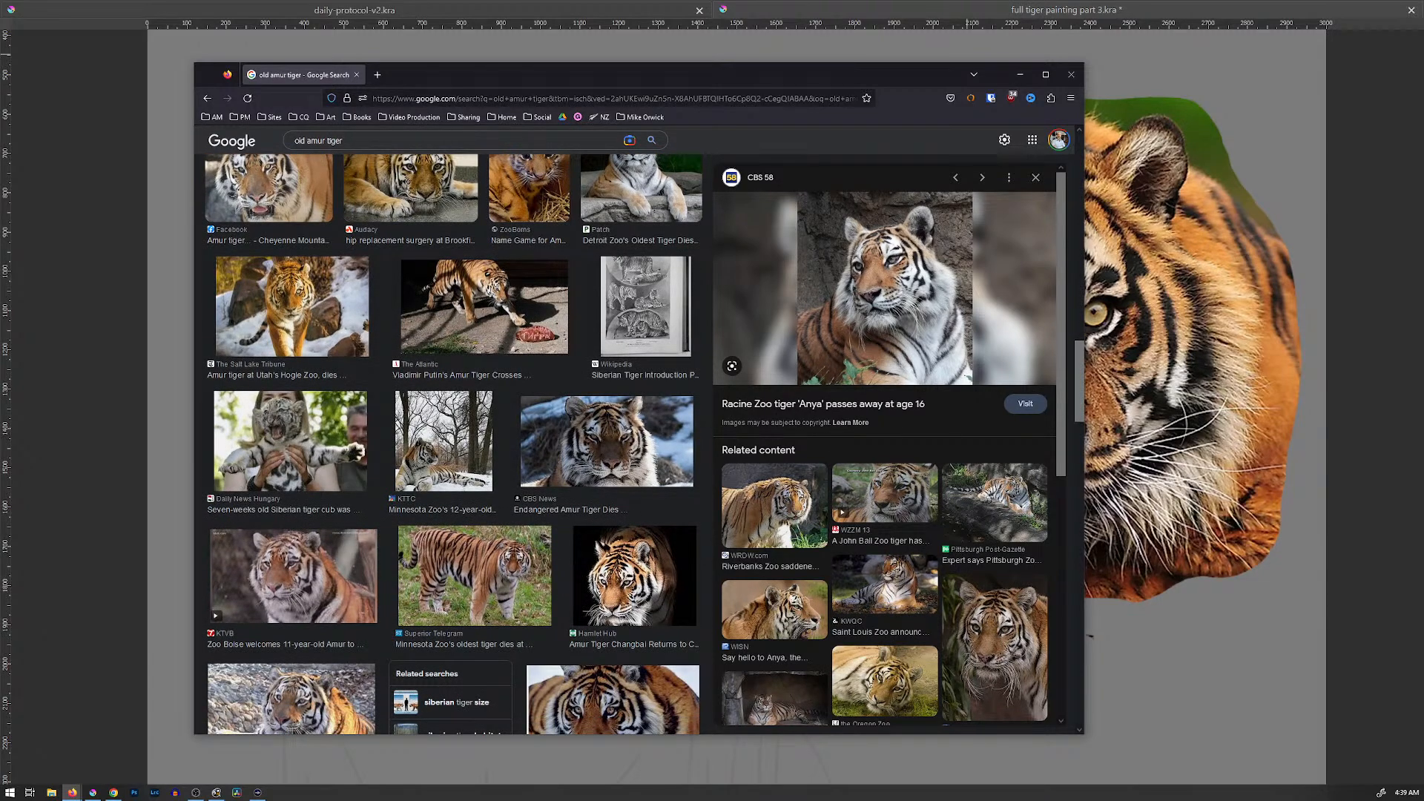
pyautogui.scroll(-3, 452, 445)
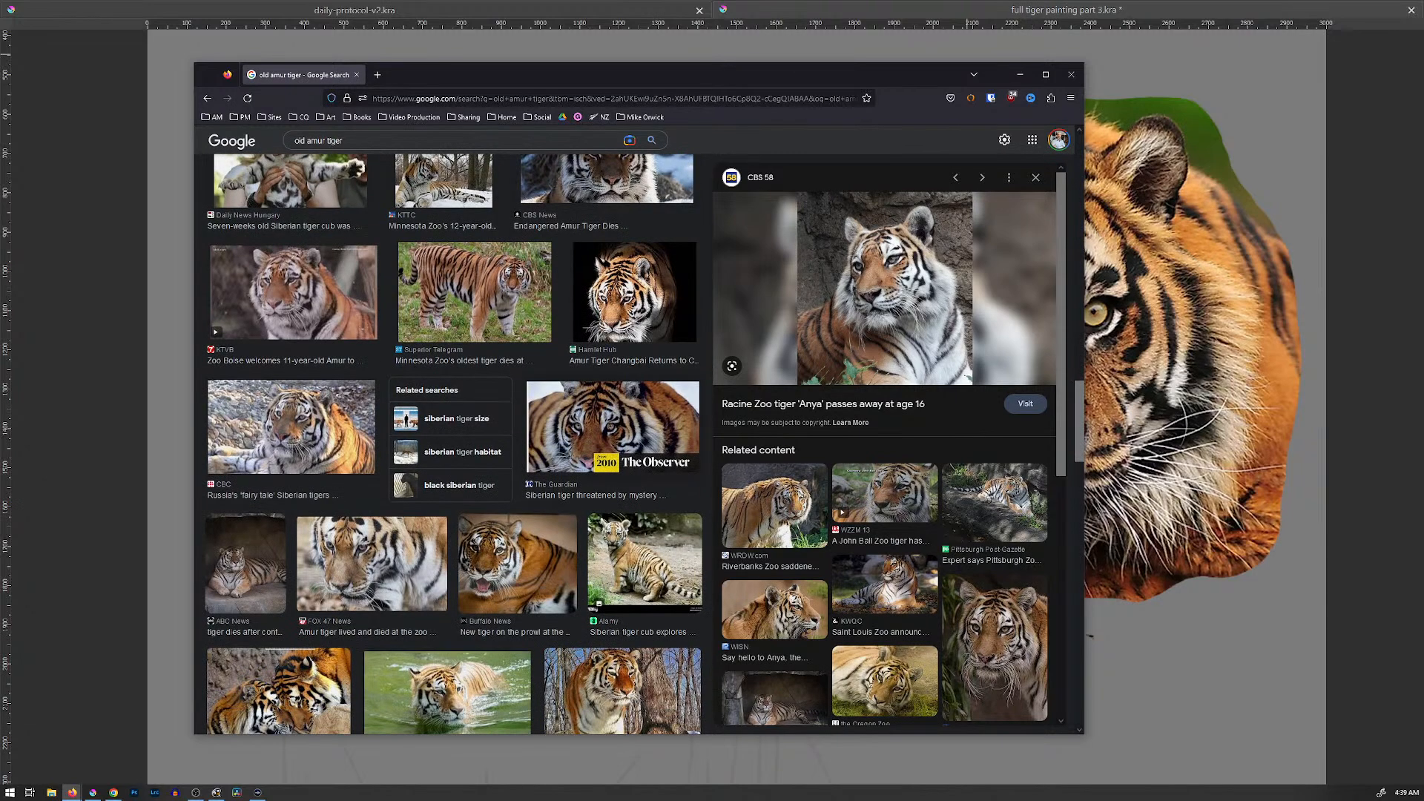
pyautogui.scroll(-3, 454, 445)
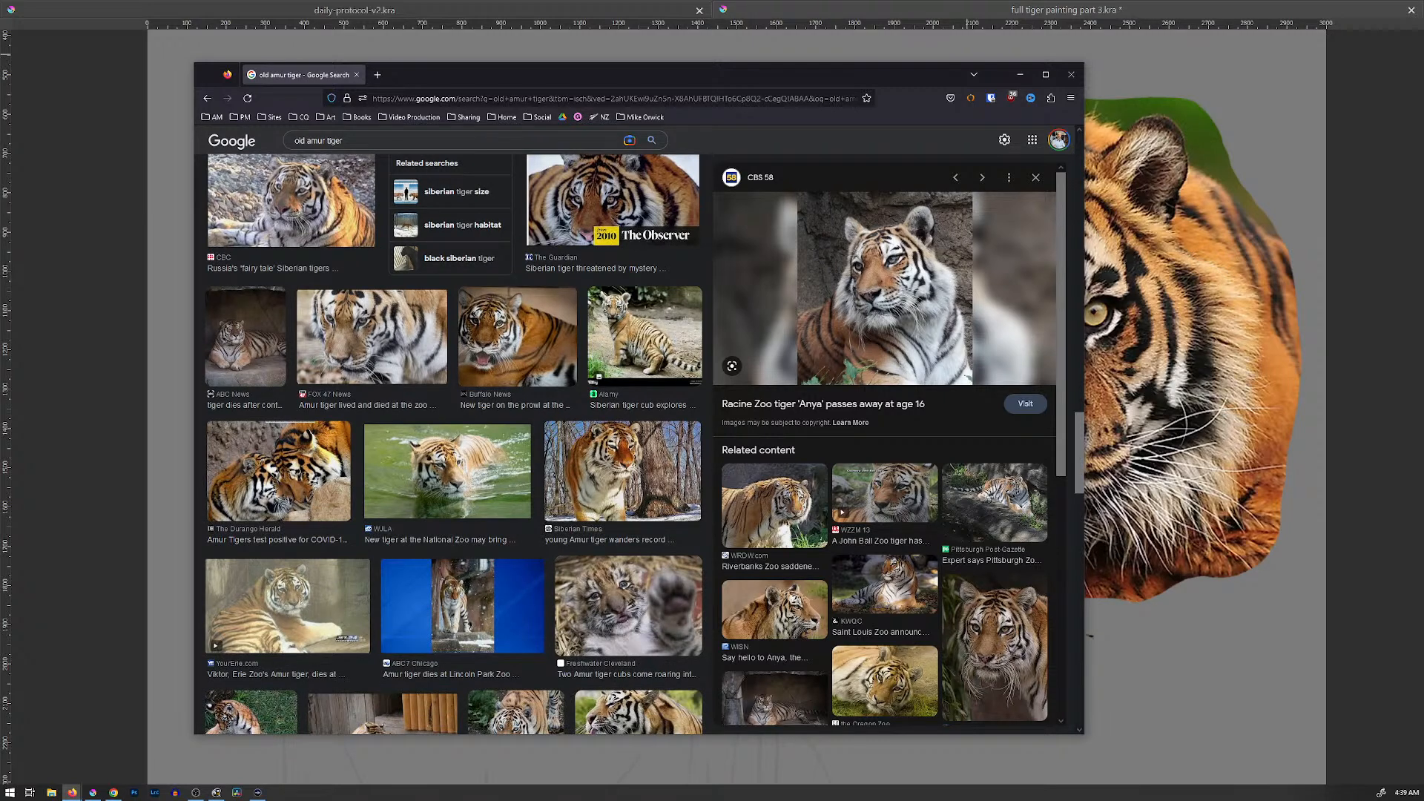
pyautogui.click(622, 472)
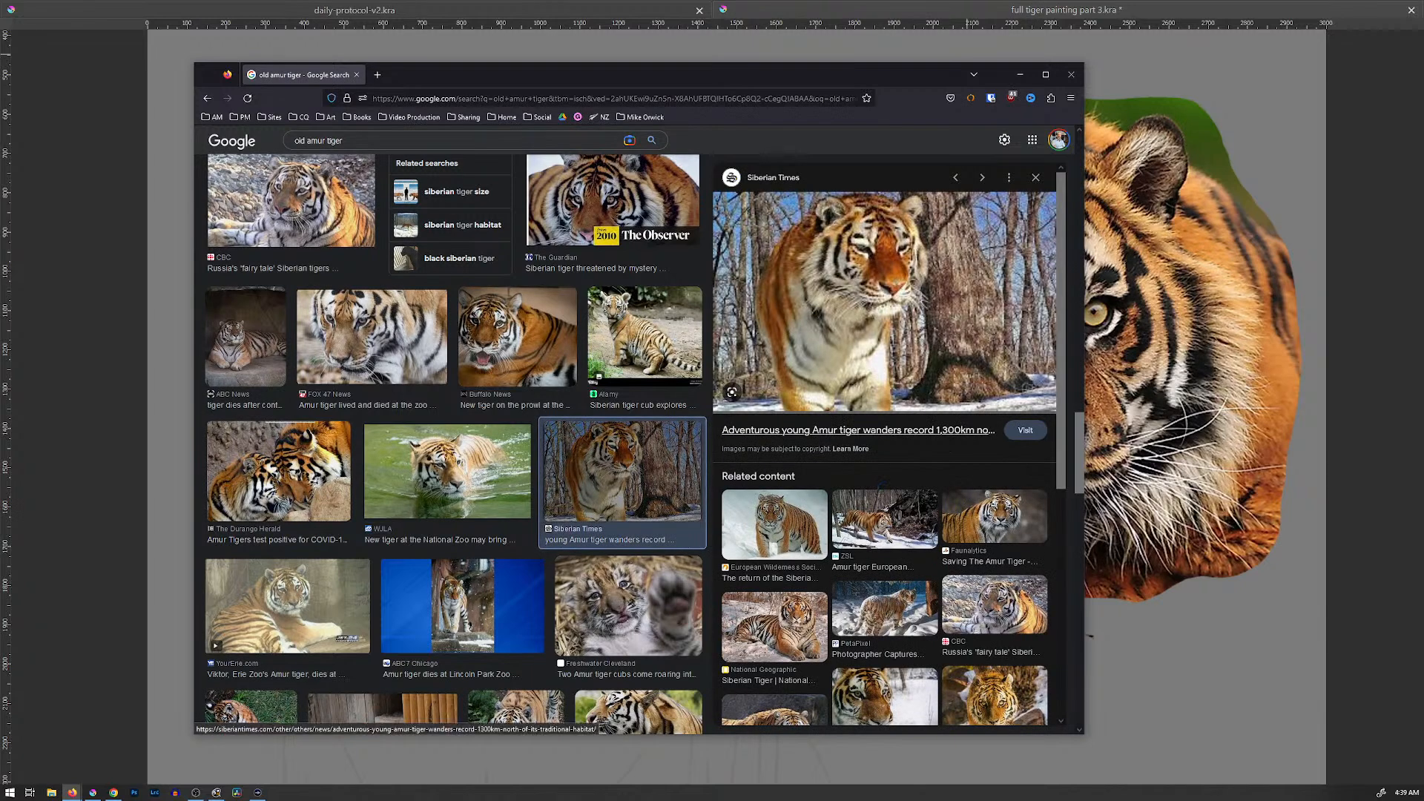
# Step: Search the images for "old sumatran tiger"
pyautogui.scroll(-3, 627, 445)
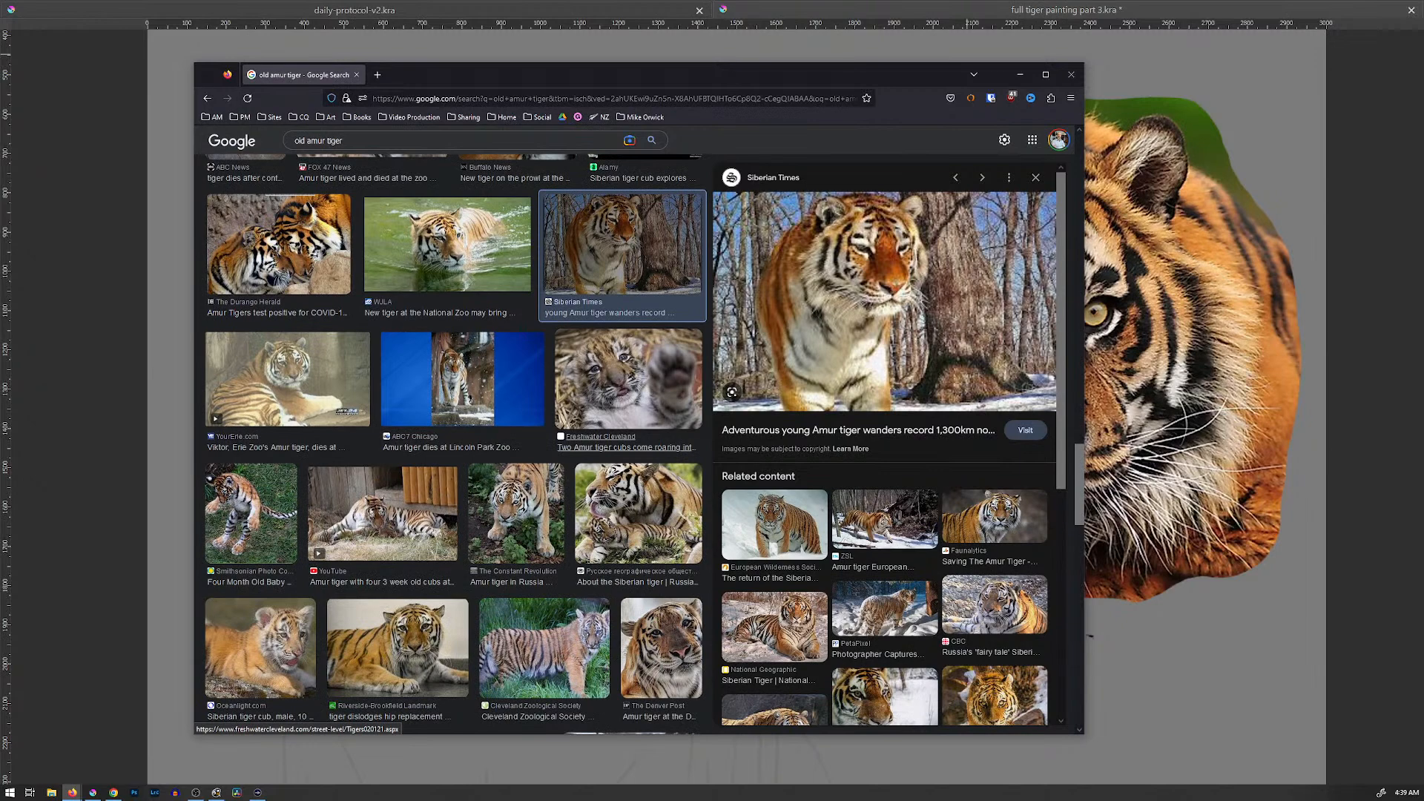
pyautogui.doubleClick(317, 140)
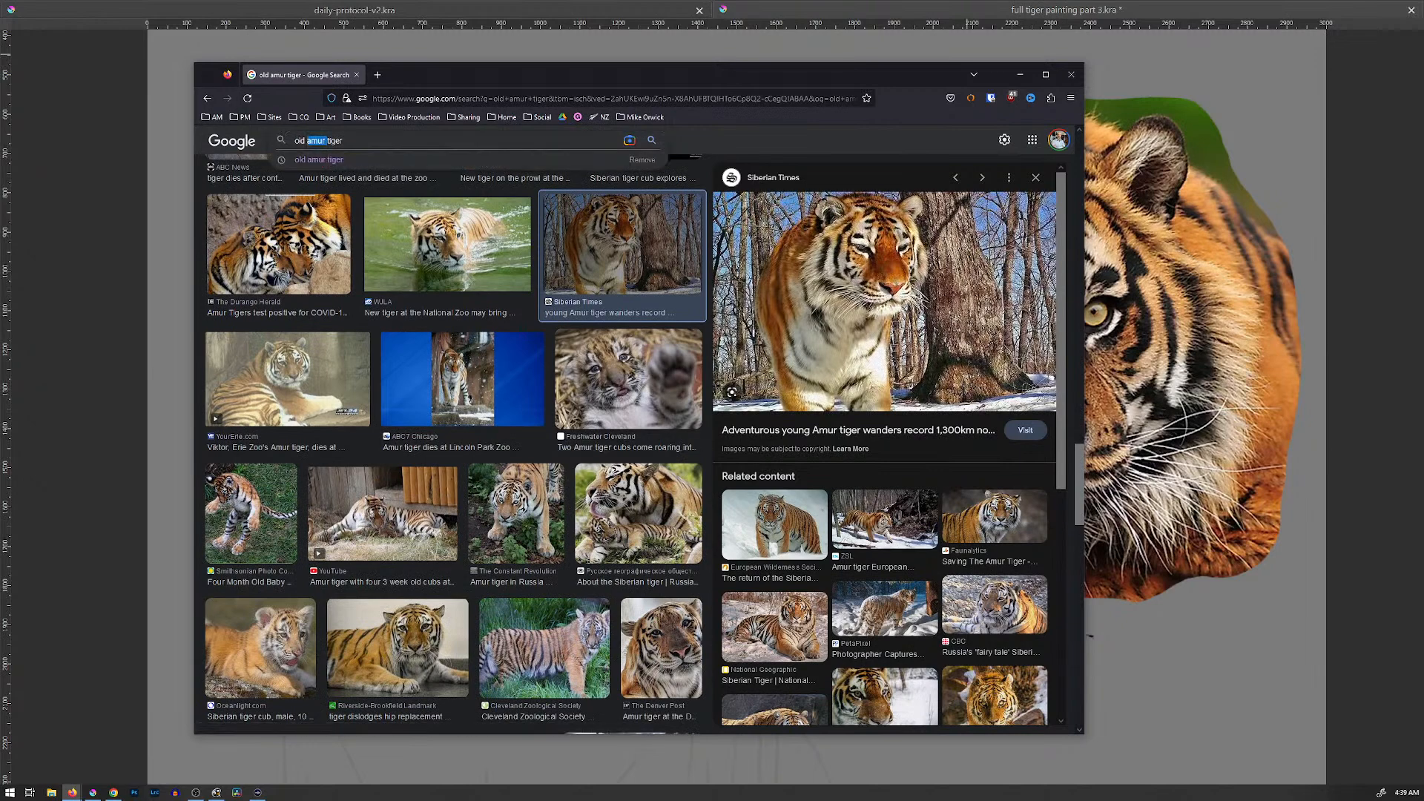
pyautogui.write('sumatran')
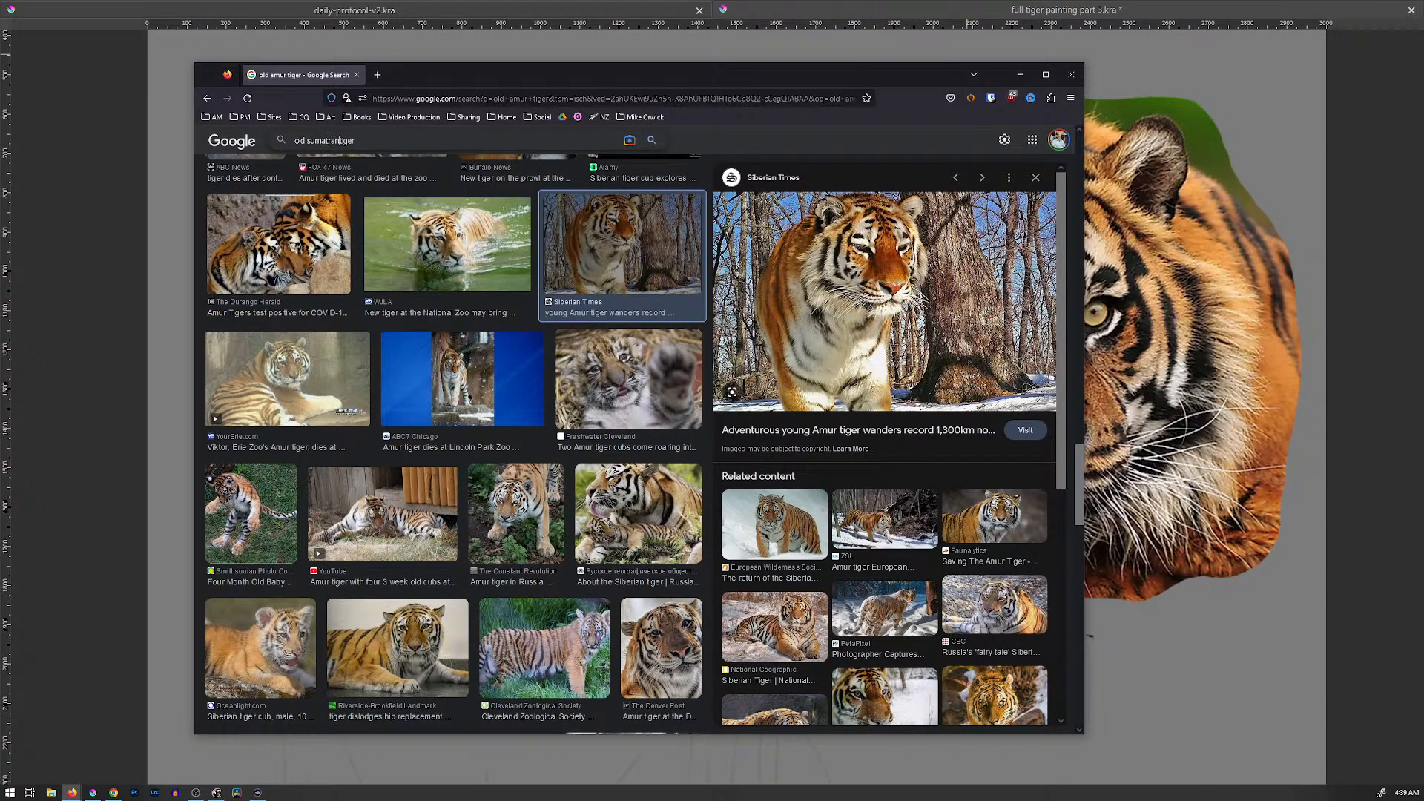
pyautogui.press('Return')
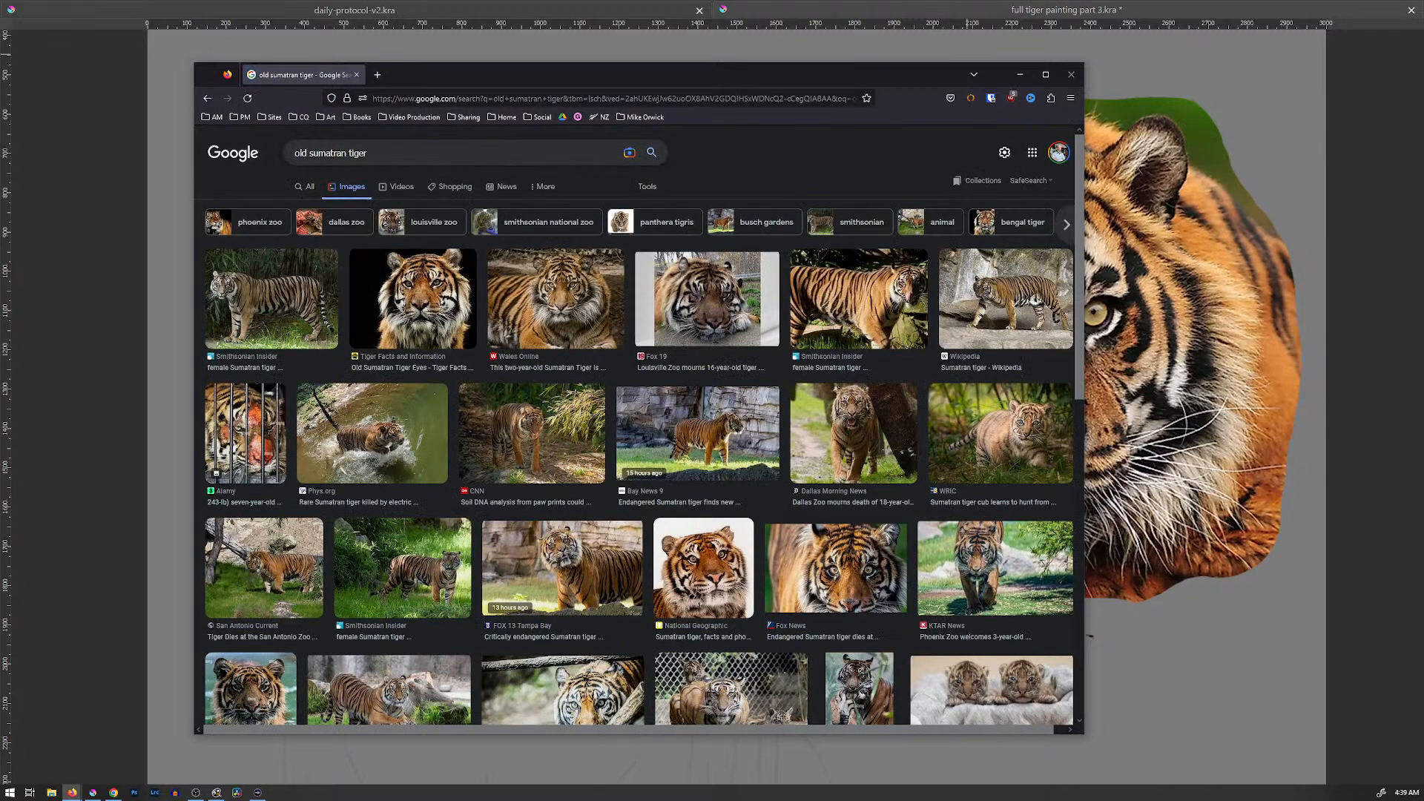
# Step: Preview the Tiger Facts and Information photo "Old Sumatran Tiger Eyes" and compare it with the tiger reference photo on the canvas
pyautogui.click(412, 299)
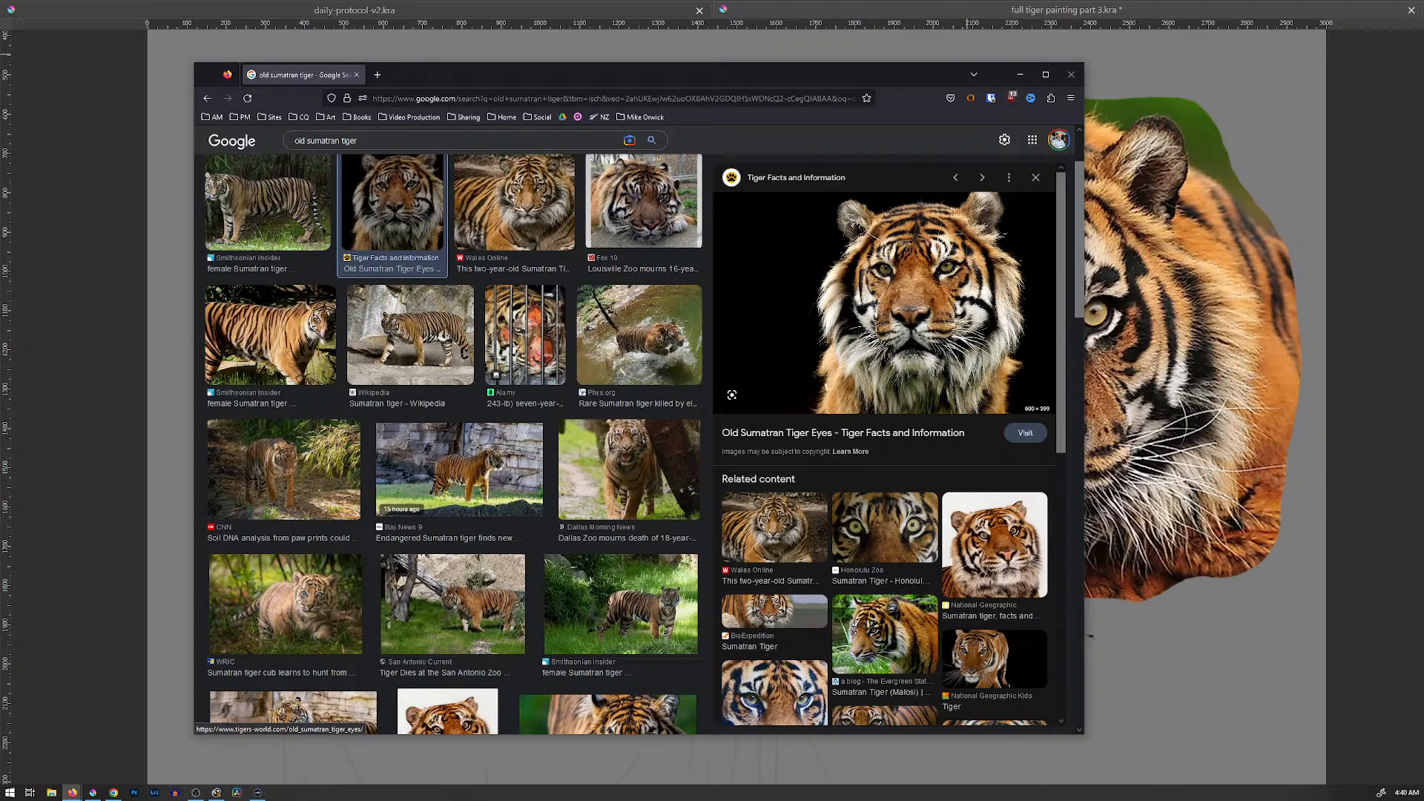
pyautogui.moveTo(919, 81); pyautogui.dragTo(612, 98)
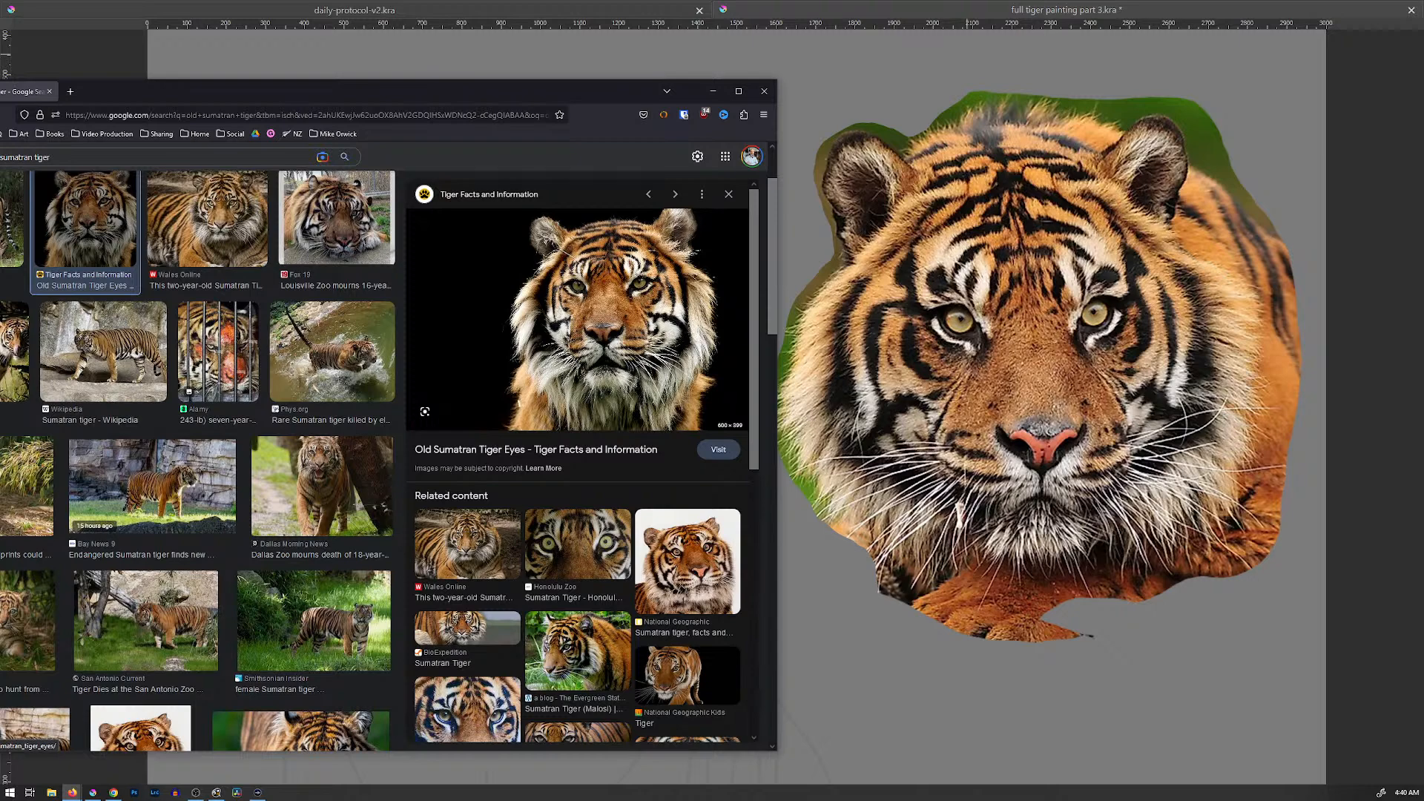
pyautogui.moveTo(543, 94); pyautogui.dragTo(792, 68)
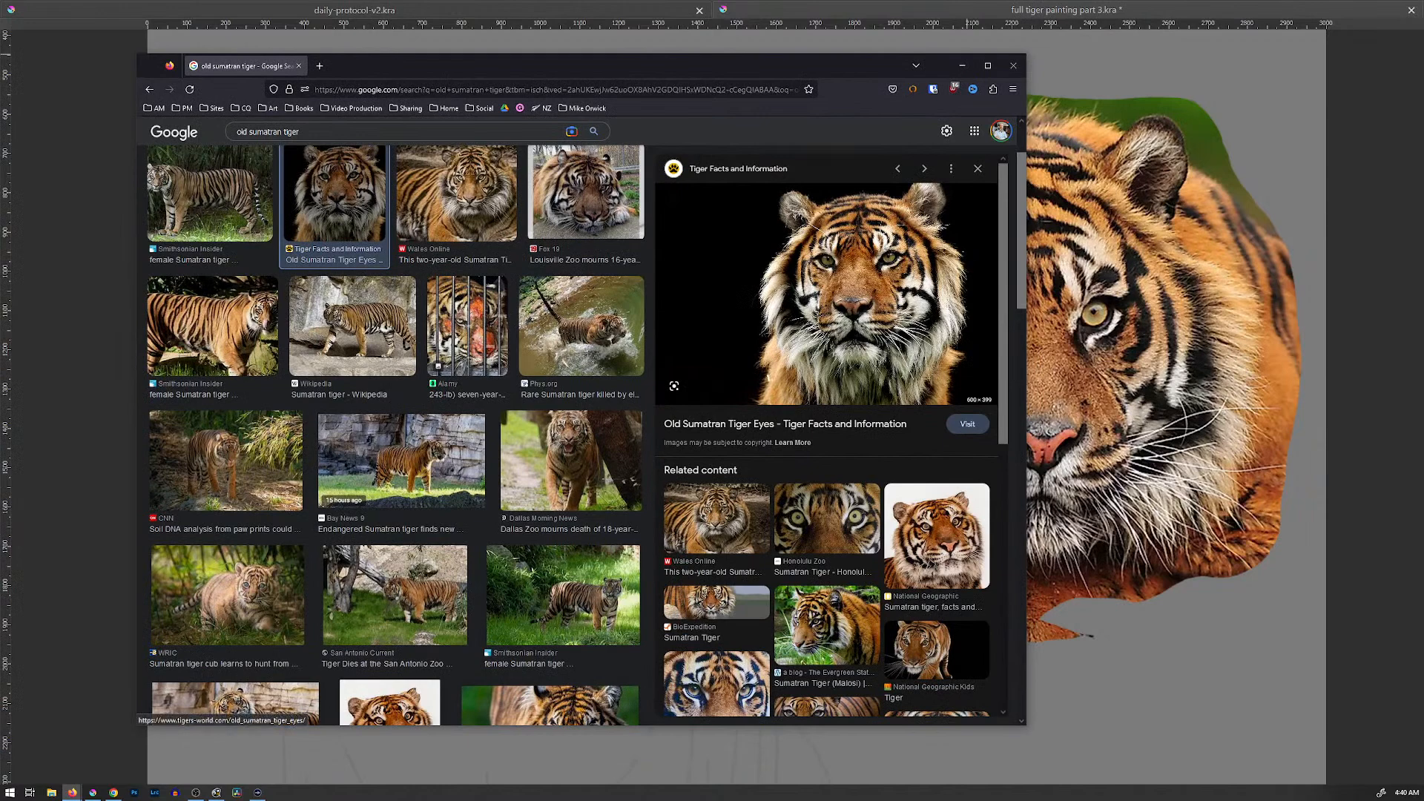
# Step: Save the previewed old Sumatran tiger photo as Old_Sumatran_Tiger_Eyes_600.jpg in the Art - Tiger Painting folder
pyautogui.rightClick(837, 270)
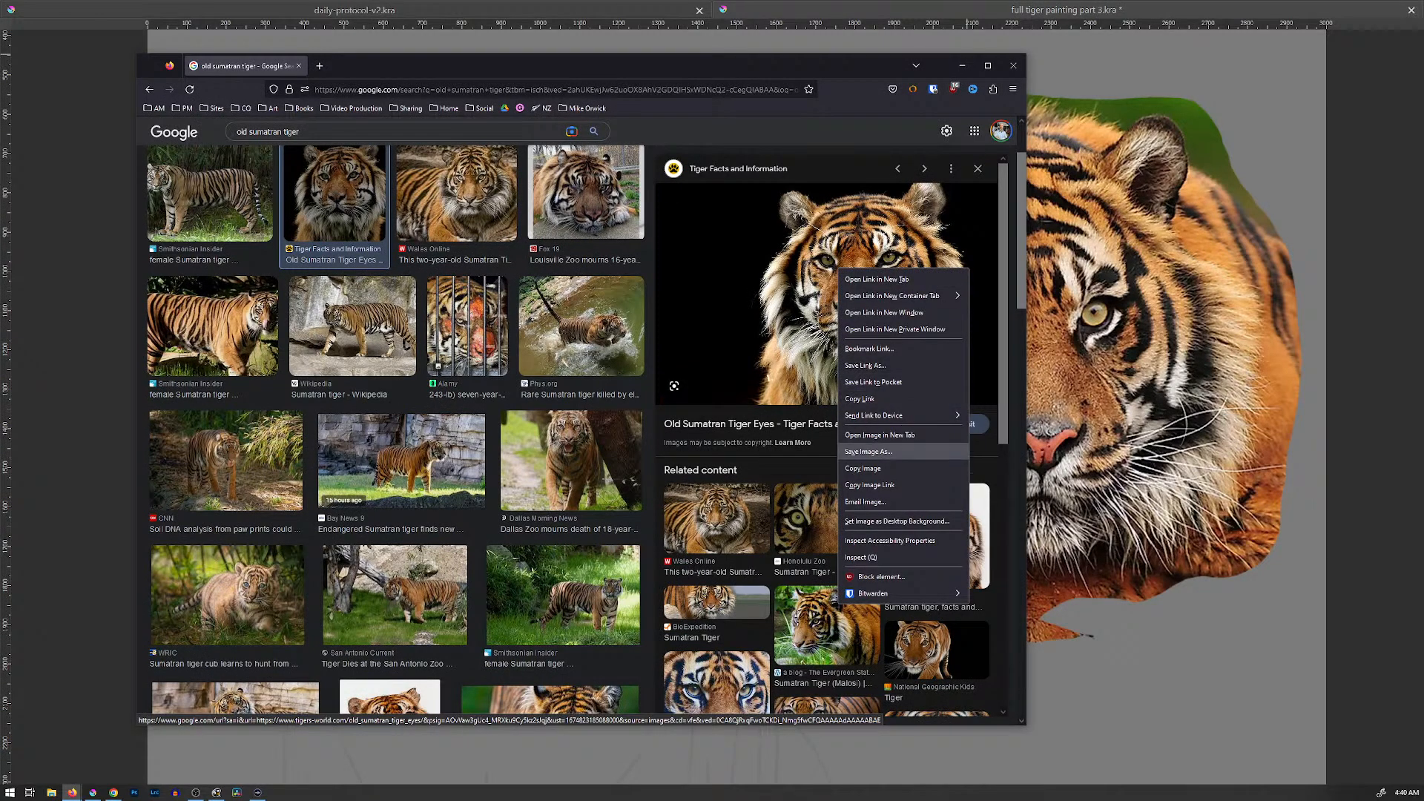
pyautogui.click(868, 451)
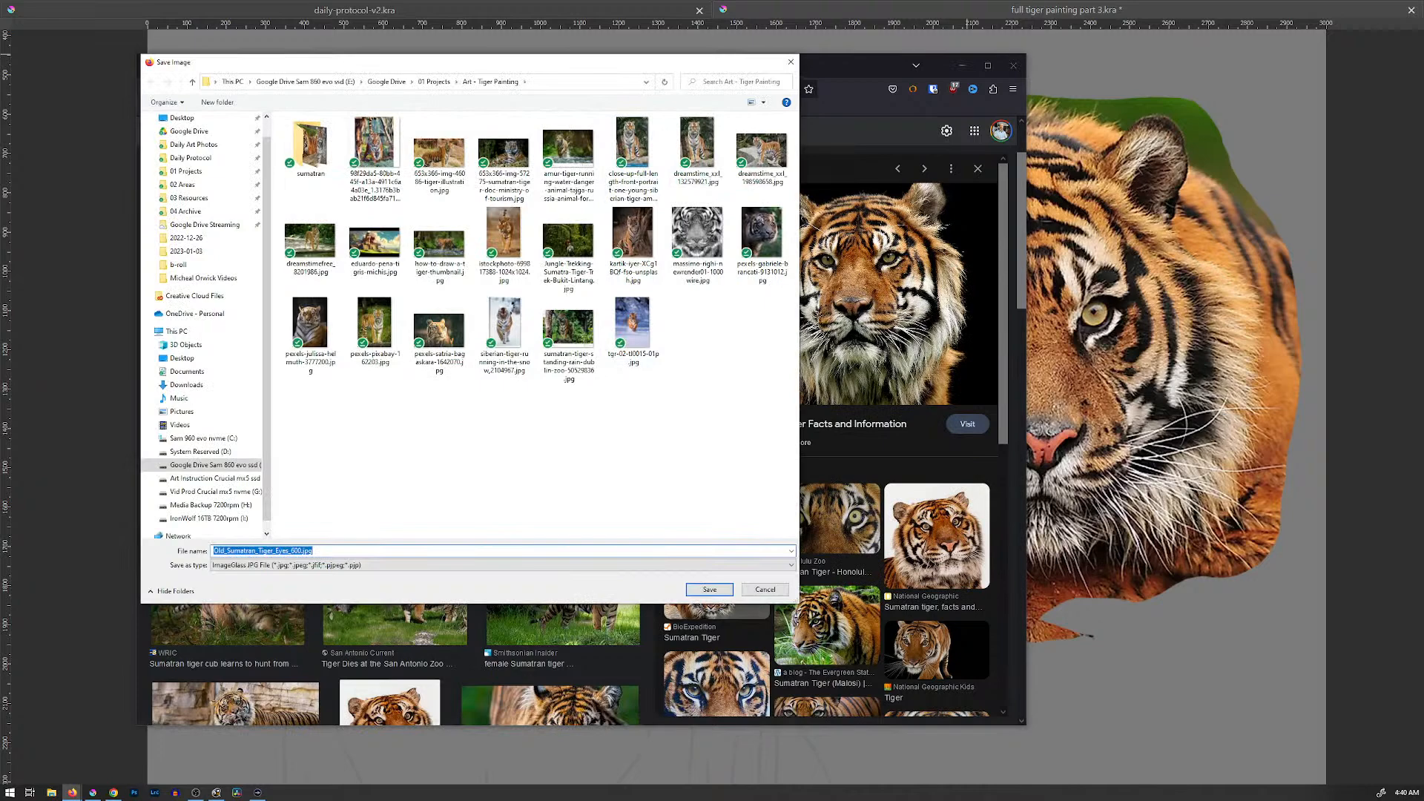
pyautogui.click(709, 589)
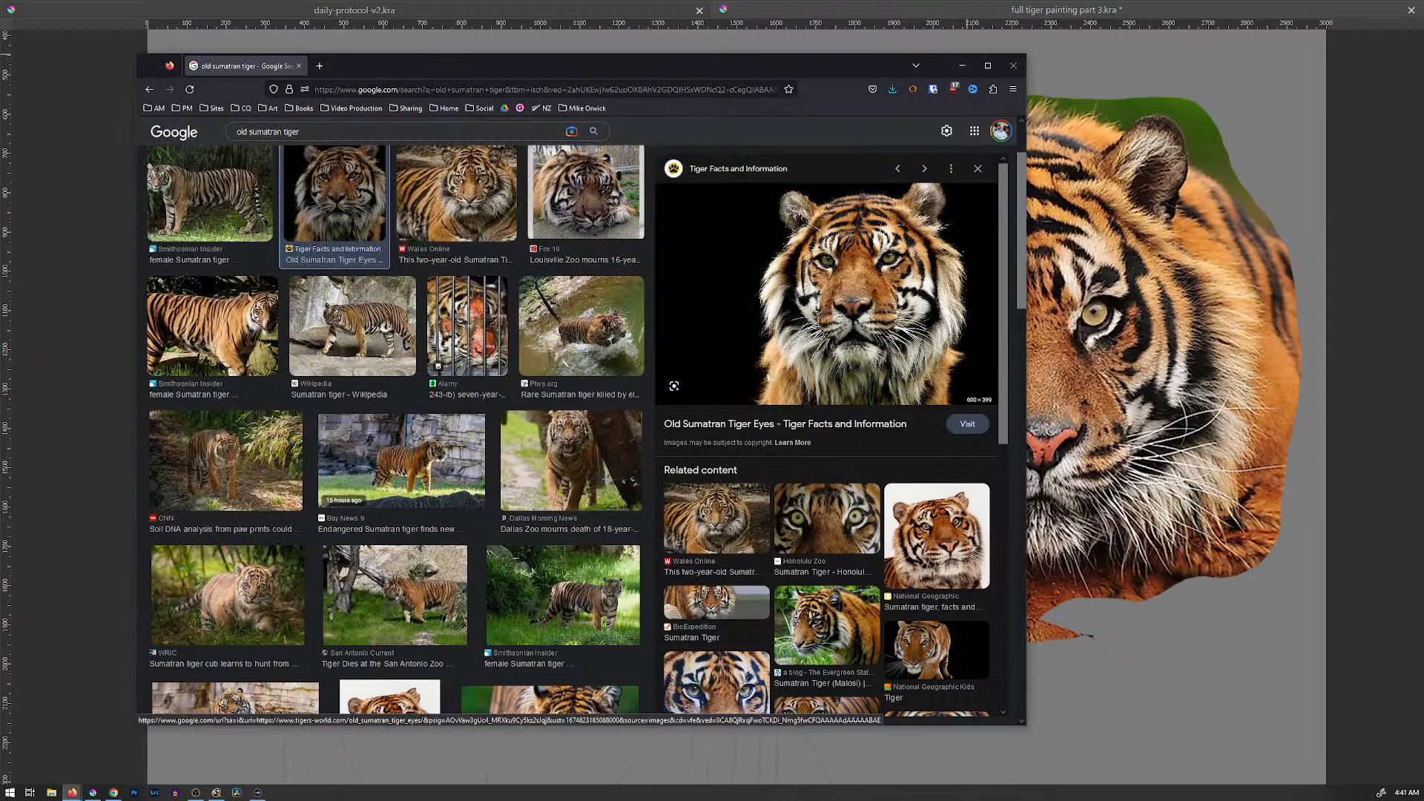
# Step: Look through the Sumatran tiger images and preview the Fox News photo of the Washington zoo tiger
pyautogui.scroll(-1, 393, 433)
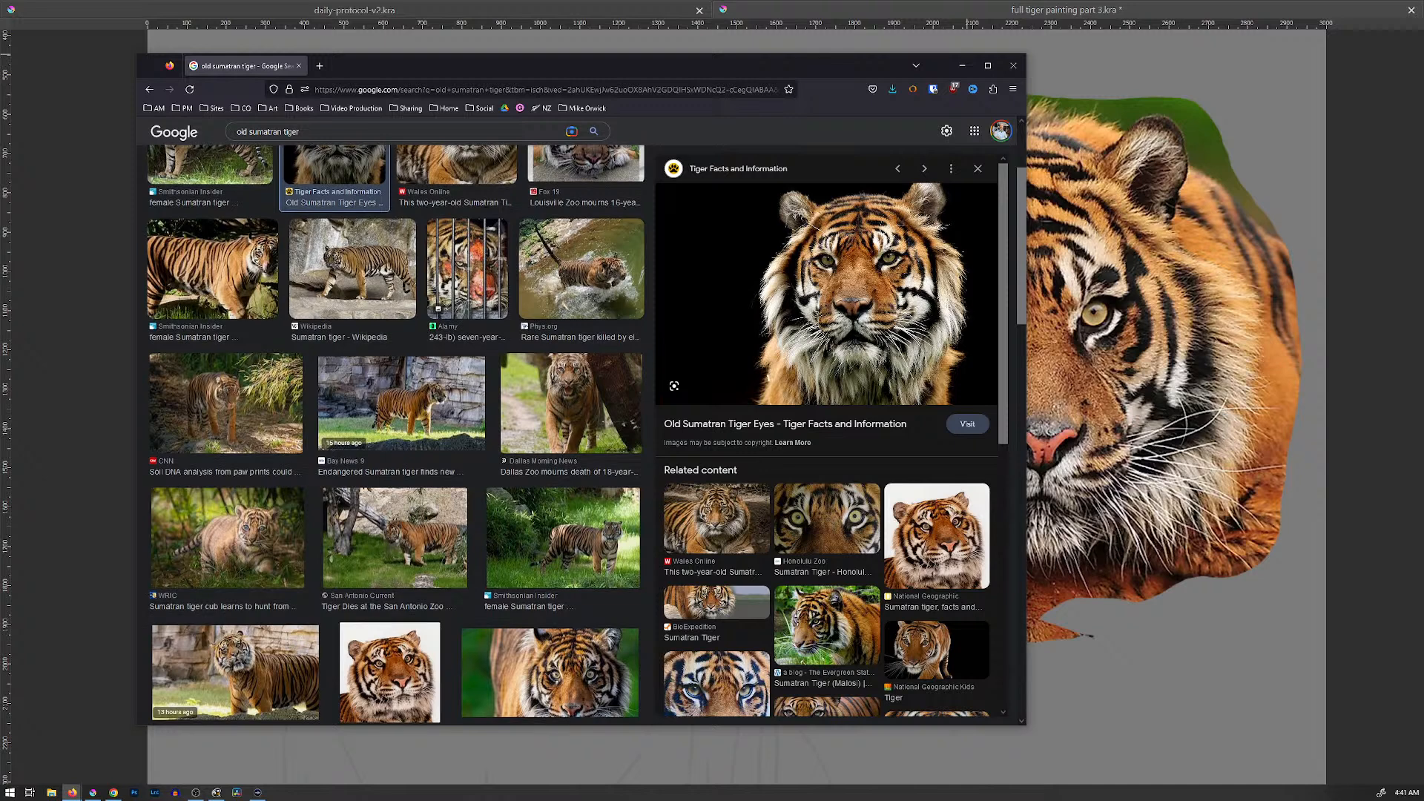
pyautogui.scroll(-3, 569, 261)
pyautogui.scroll(-1, 568, 261)
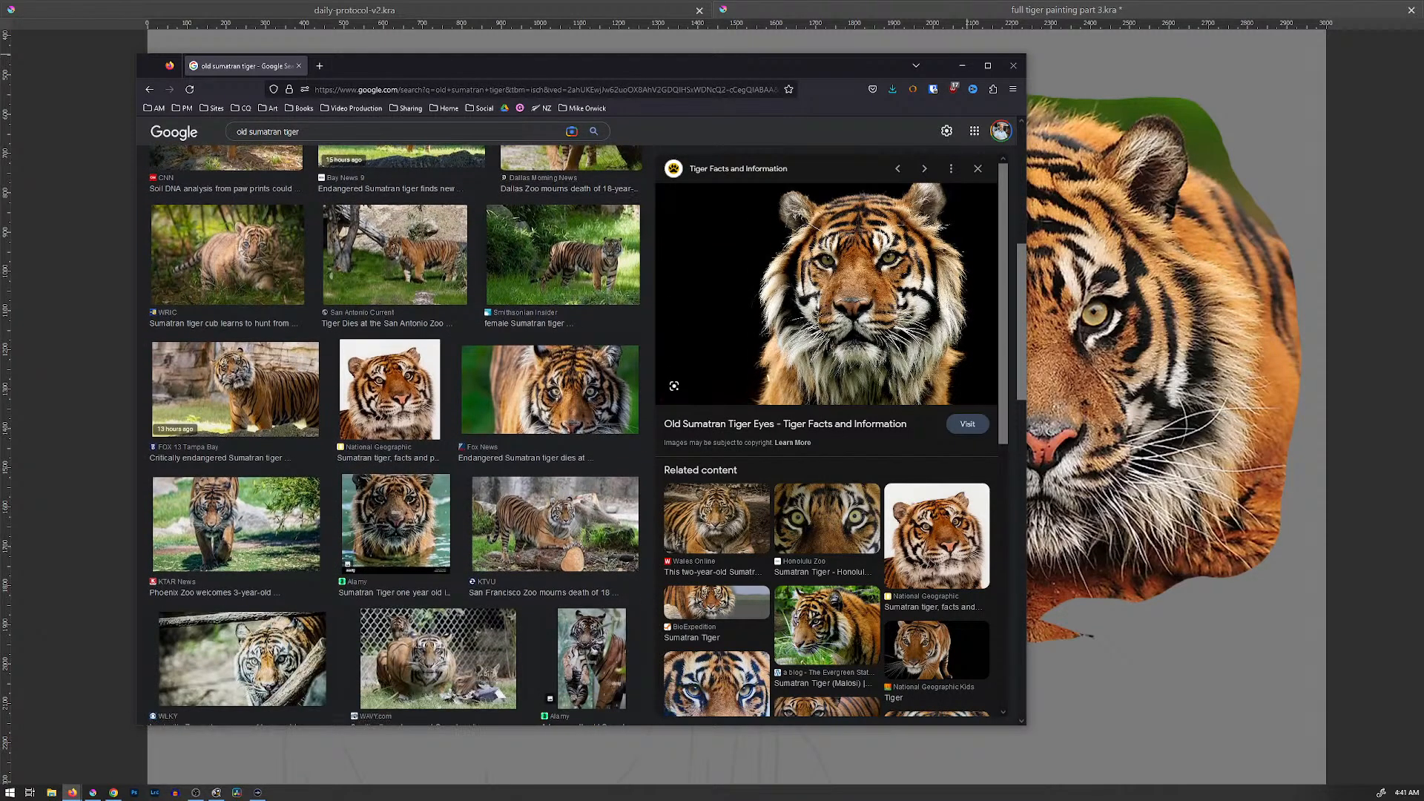
pyautogui.scroll(-2, 396, 434)
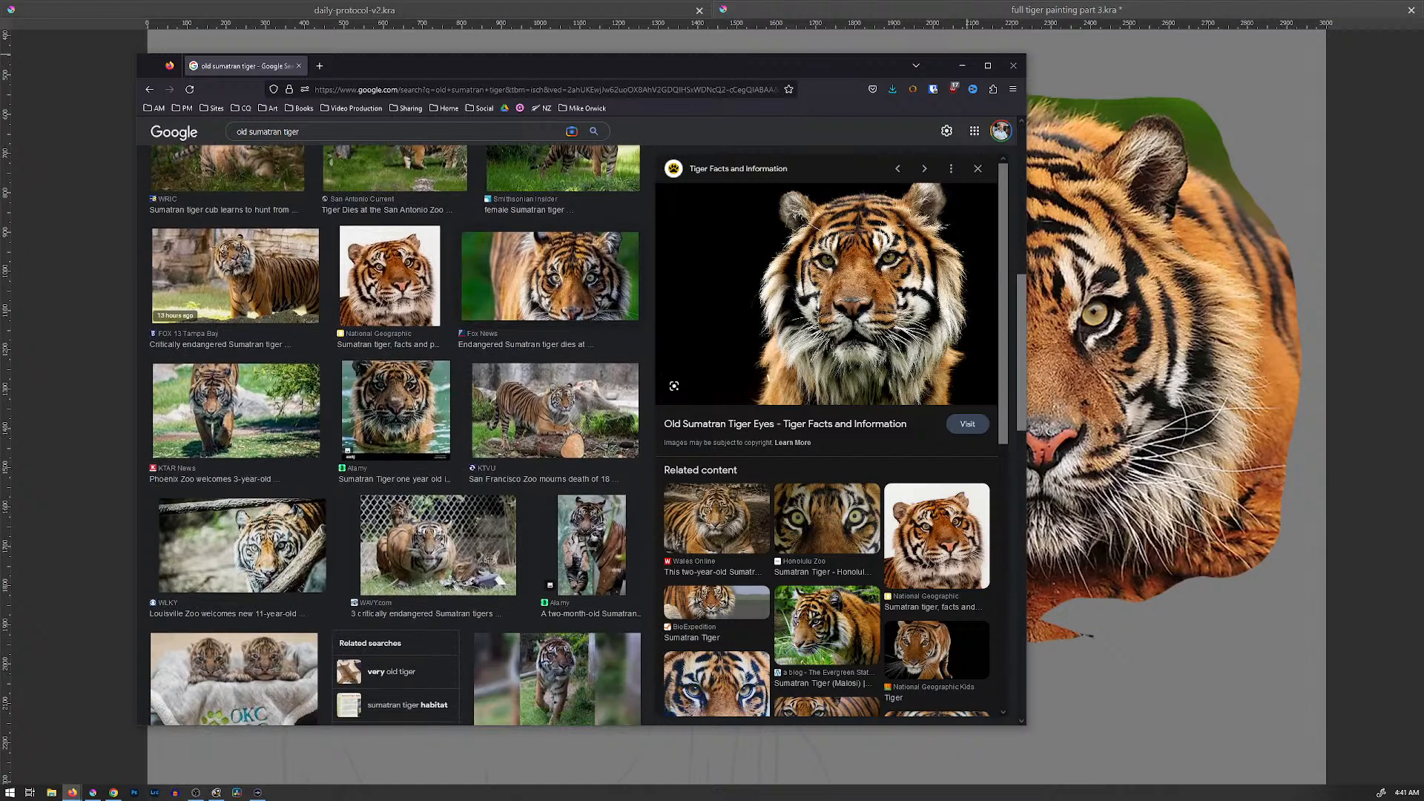
pyautogui.click(550, 275)
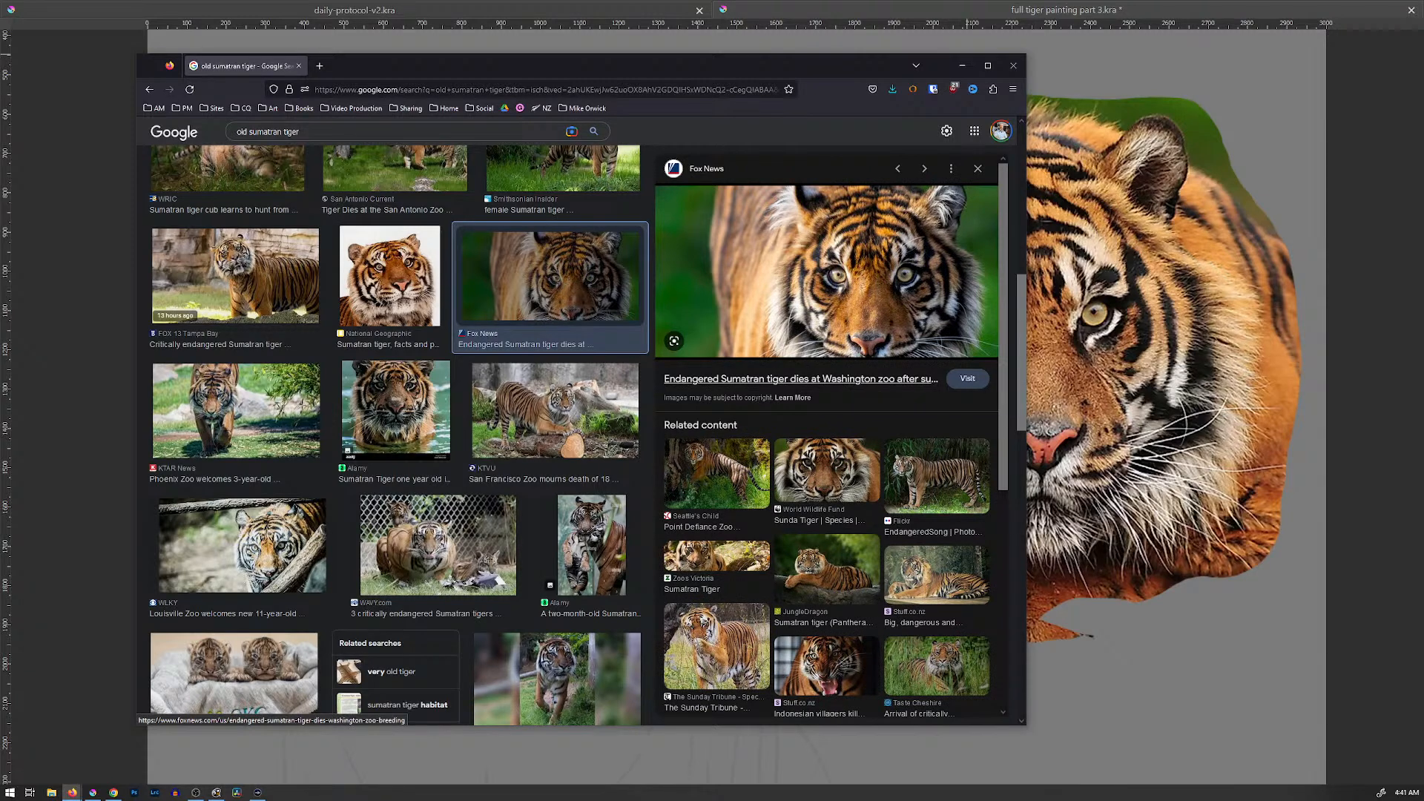
# Step: Preview the Alamy photo of the one-year-old Sumatran tiger in water and look further through the Sumatran tiger images
pyautogui.scroll(-3, 398, 433)
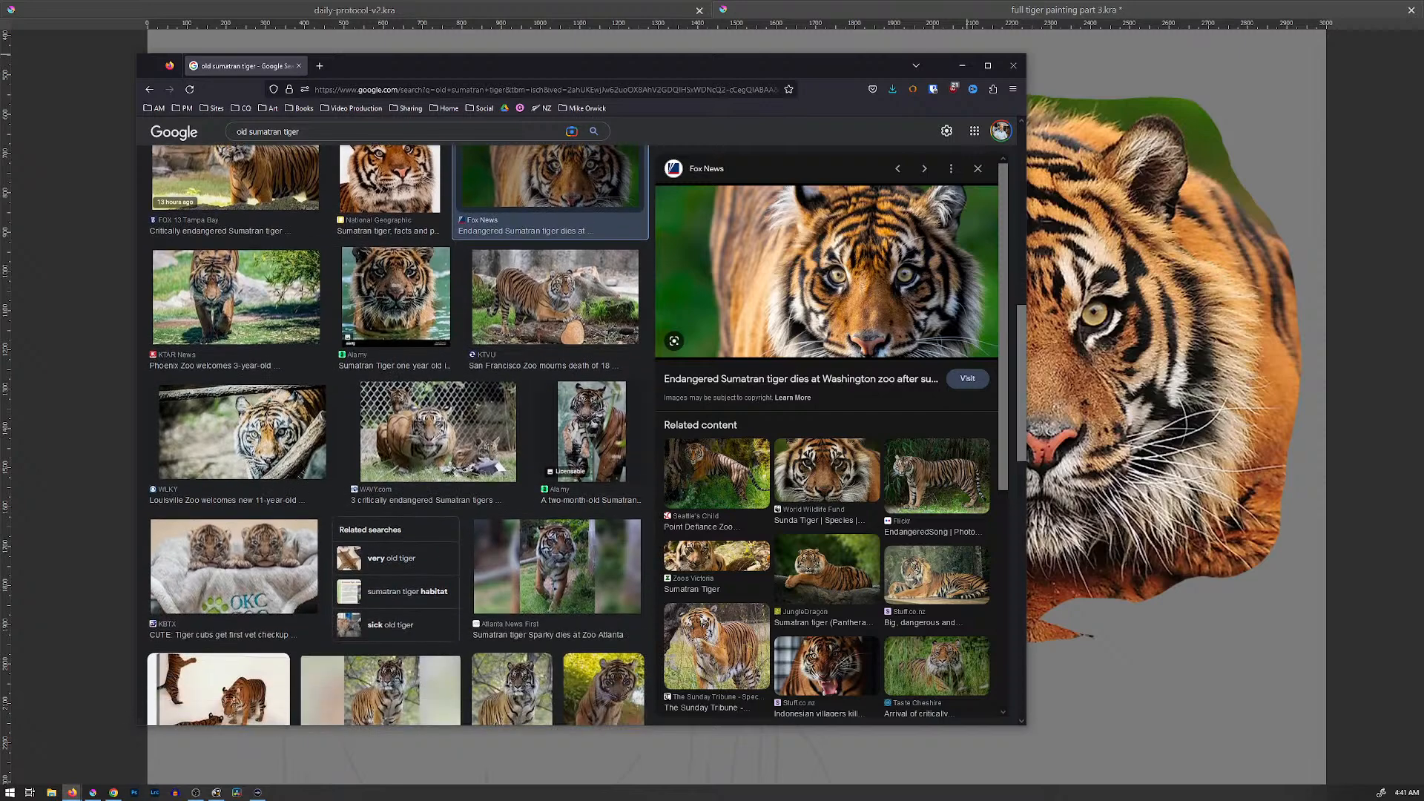
pyautogui.click(395, 297)
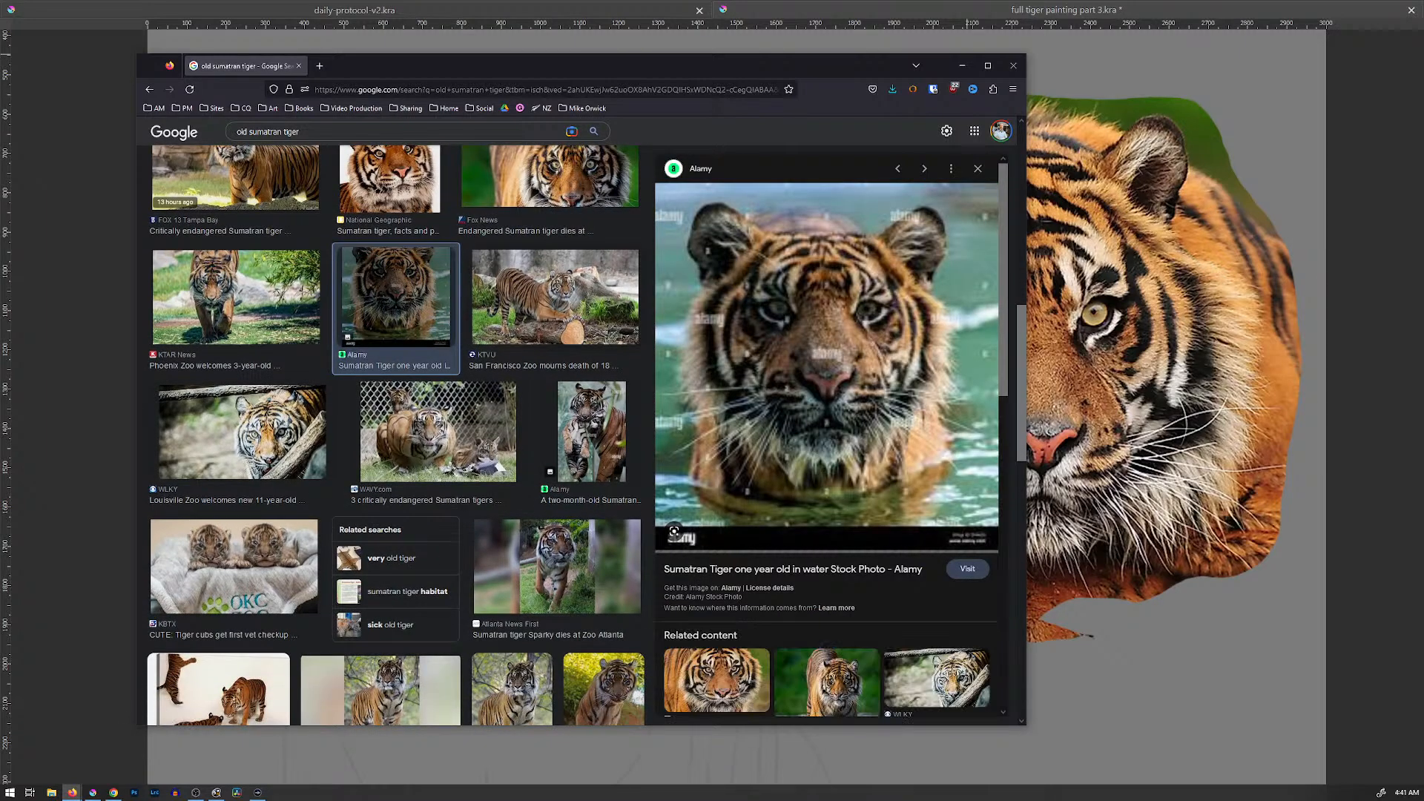
pyautogui.scroll(-8, 394, 342)
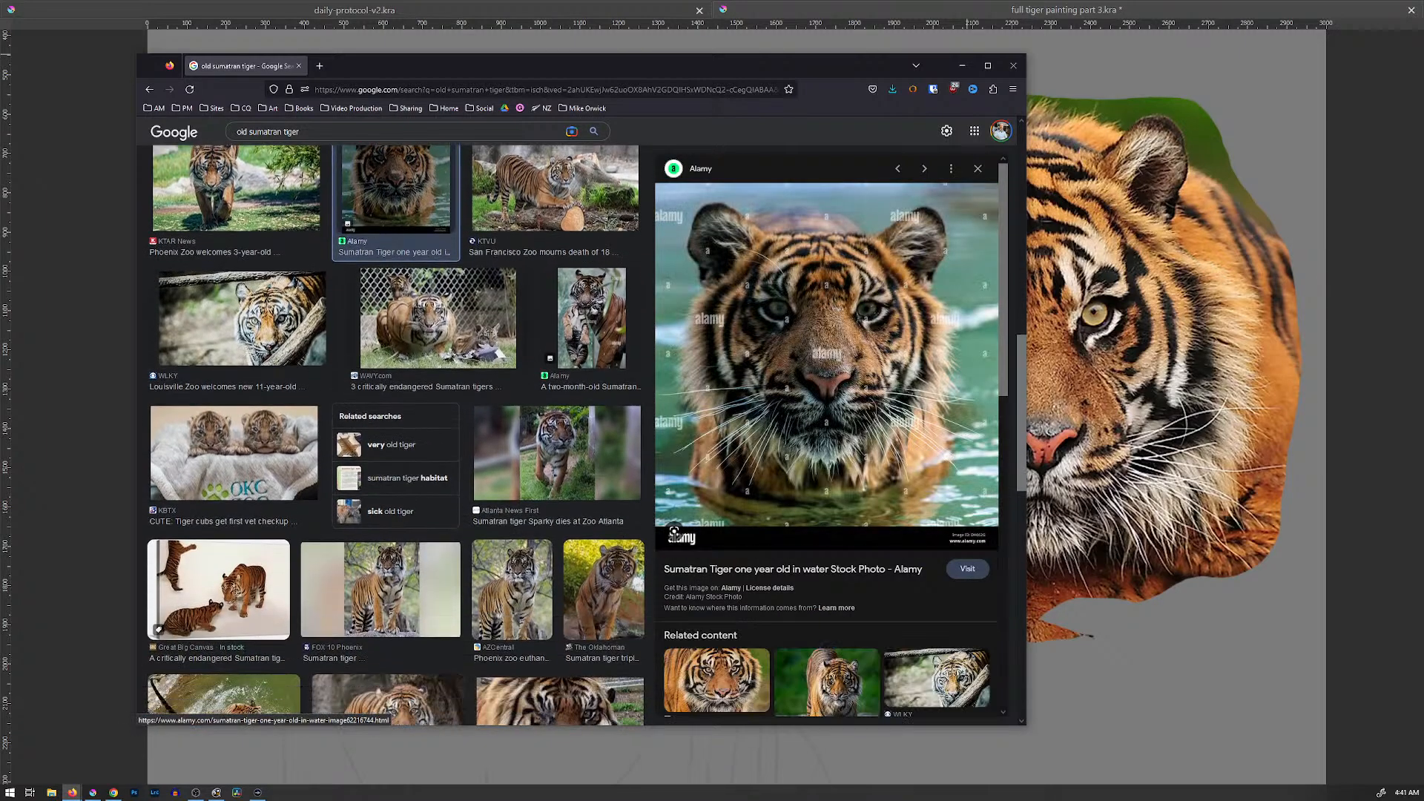
pyautogui.scroll(-5, 393, 343)
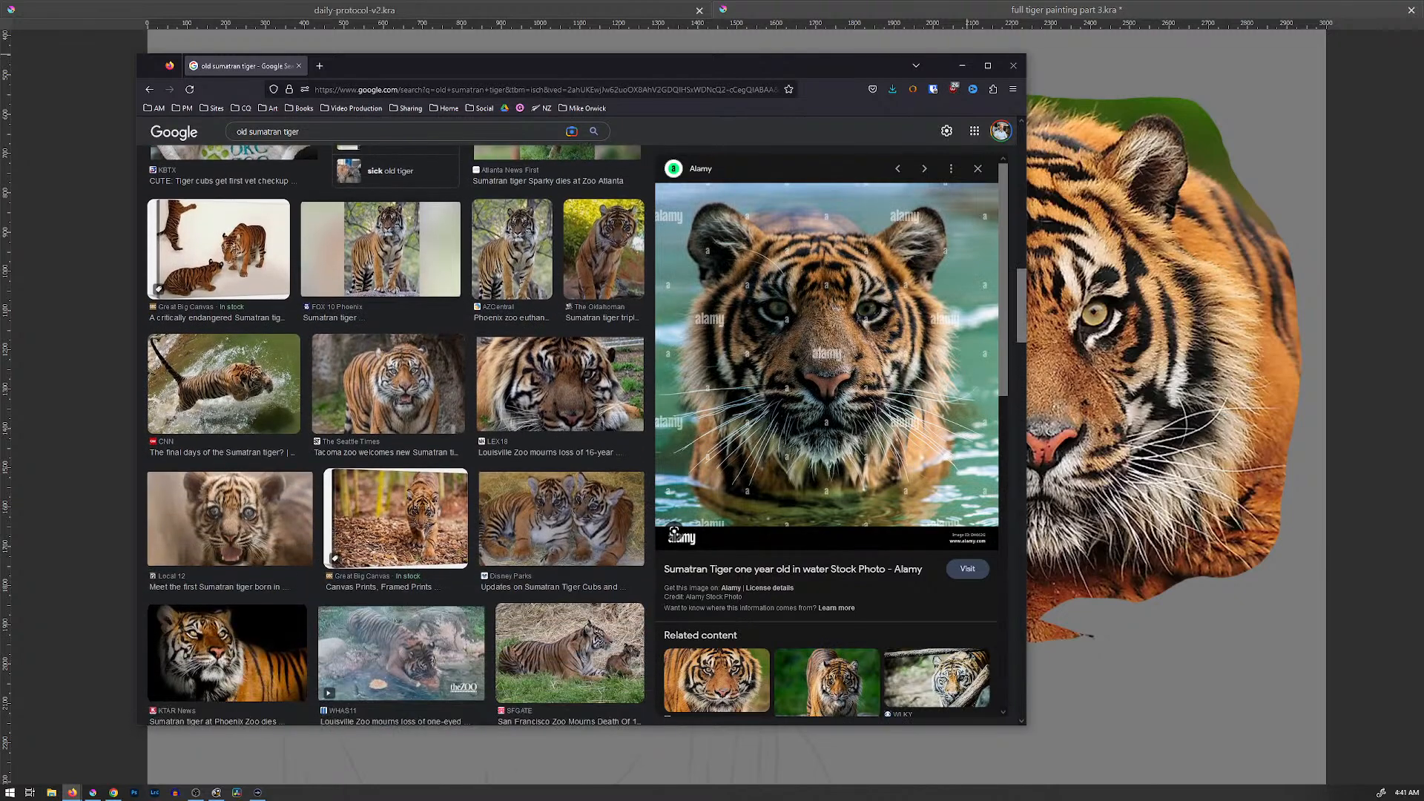
pyautogui.scroll(-2, 393, 343)
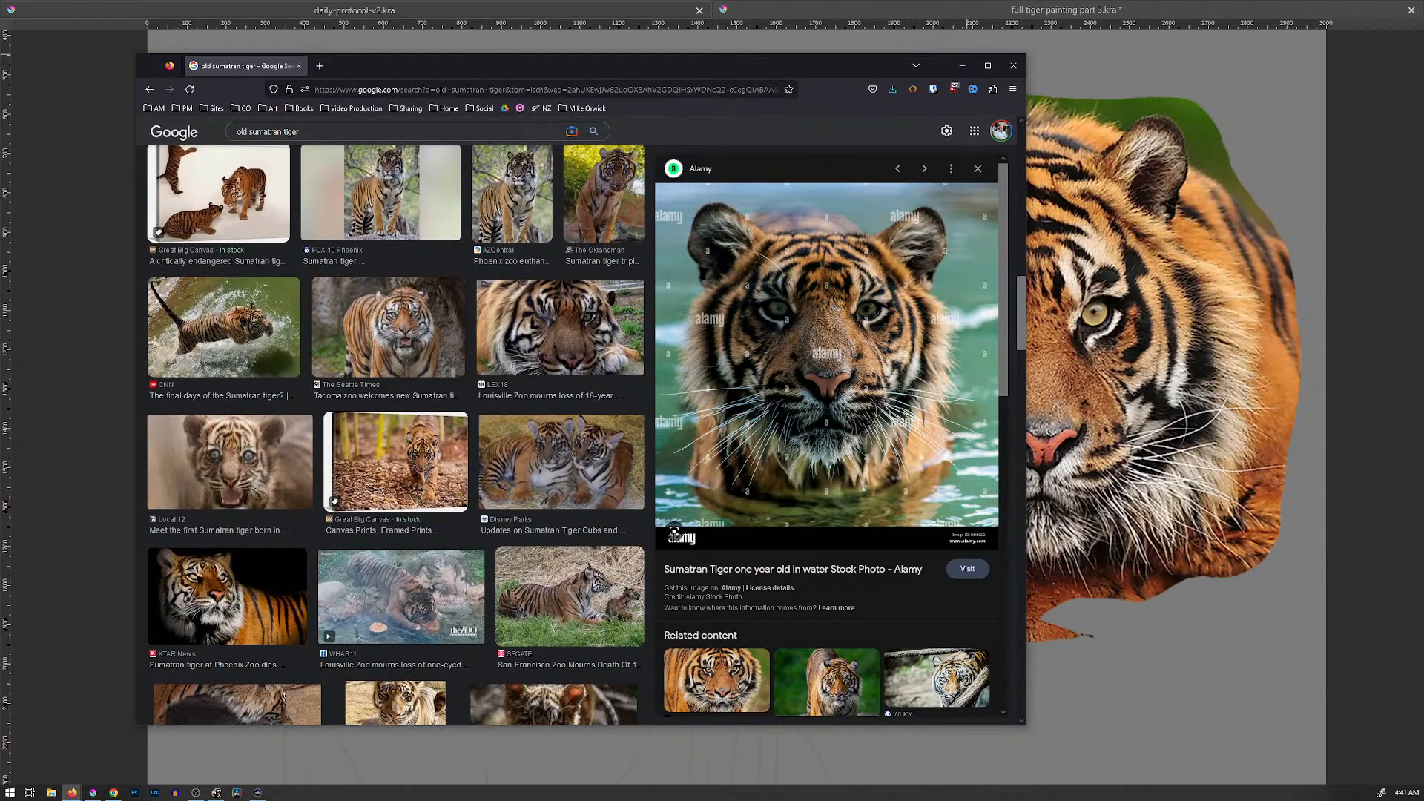
# Step: Look further through the old Sumatran tiger images and preview the KNKX Point Defiance Zoo and KOLD Phoenix Zoo tiger photos
pyautogui.scroll(-12, 393, 445)
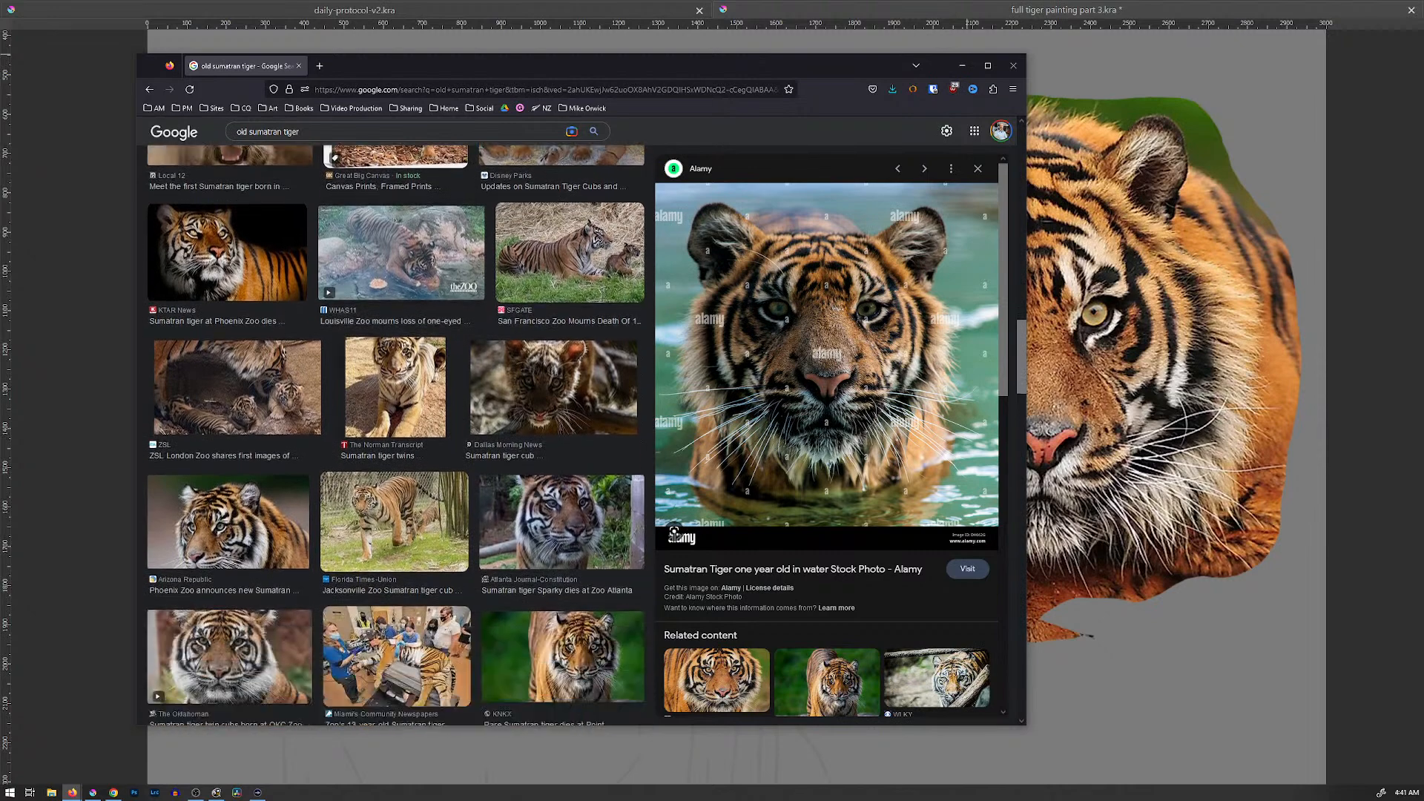
pyautogui.scroll(-3, 393, 445)
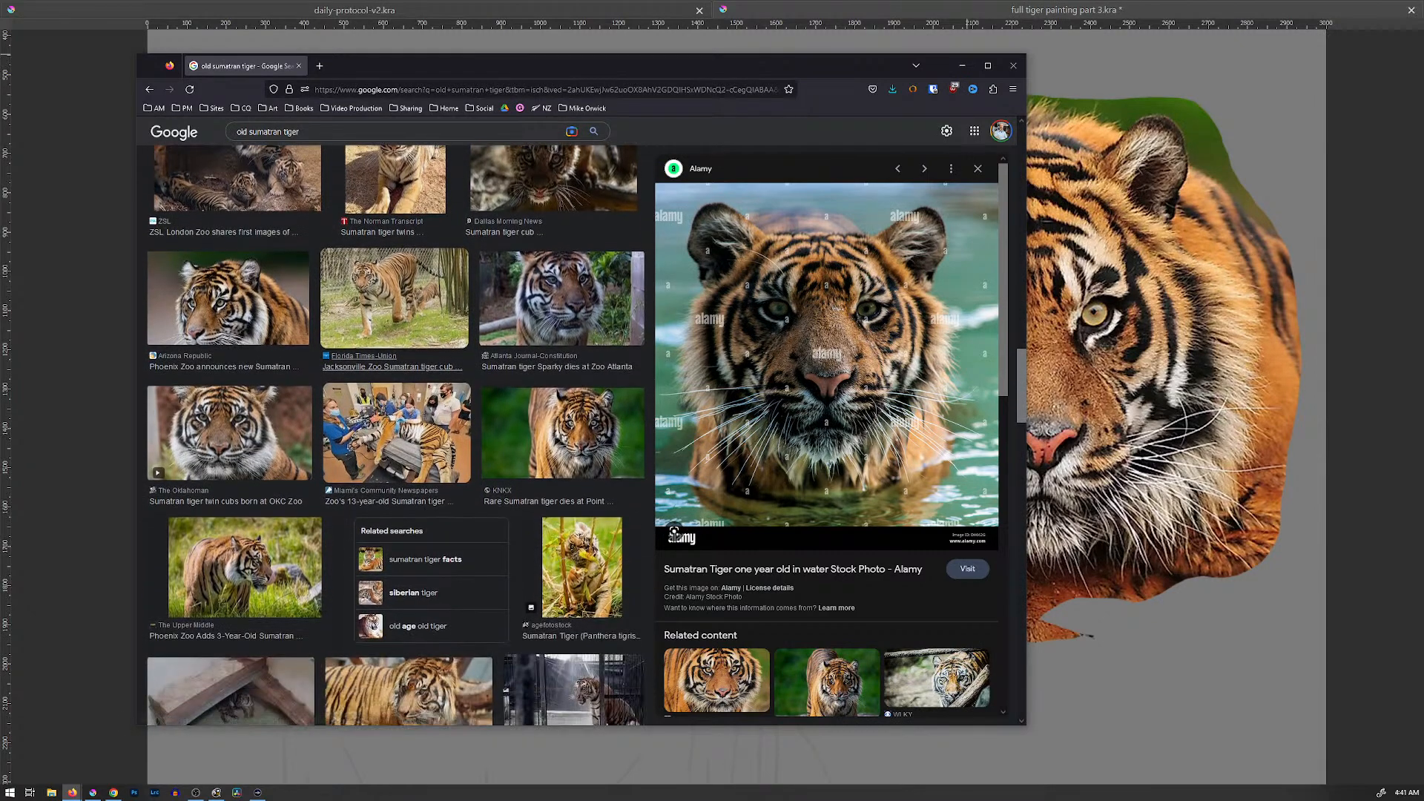
pyautogui.click(562, 433)
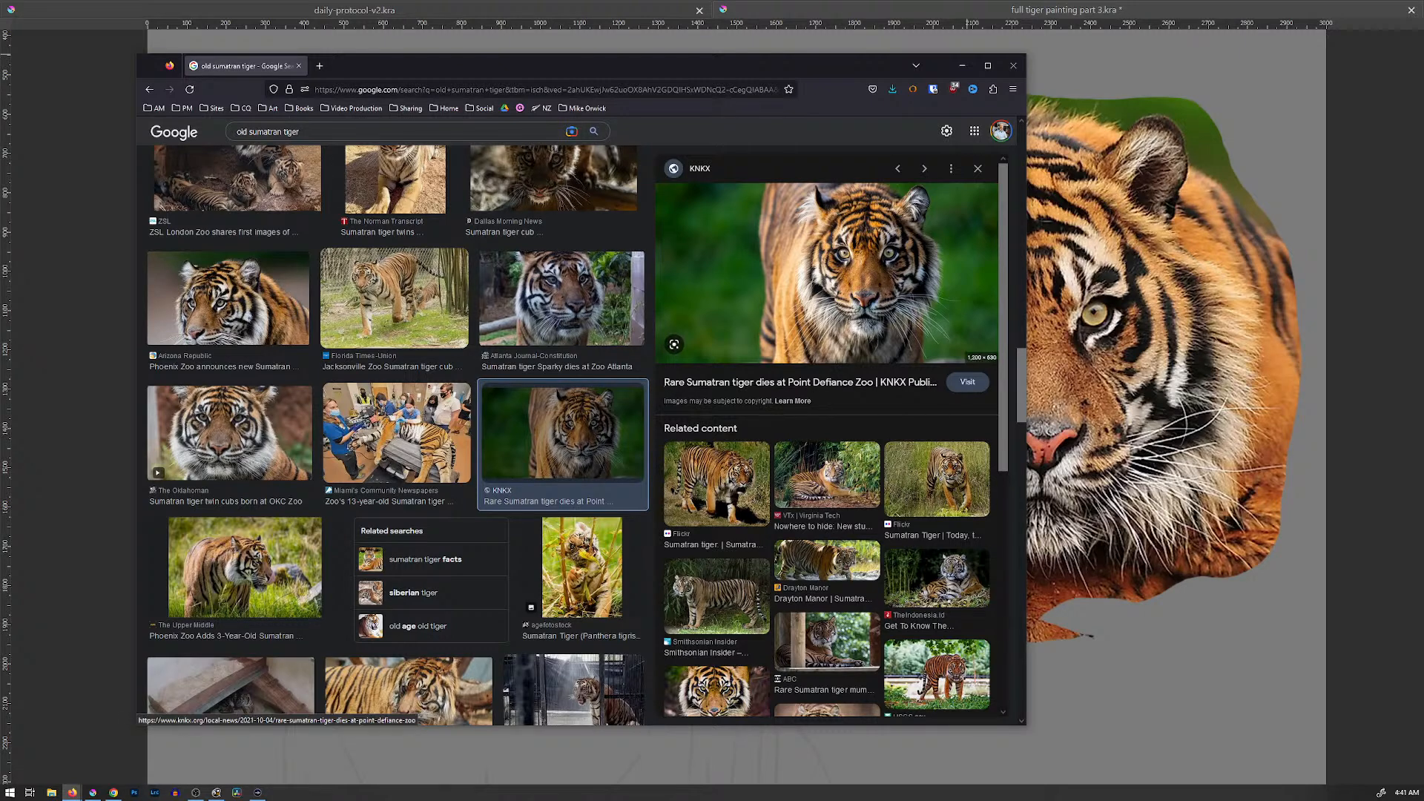
pyautogui.scroll(-2, 393, 438)
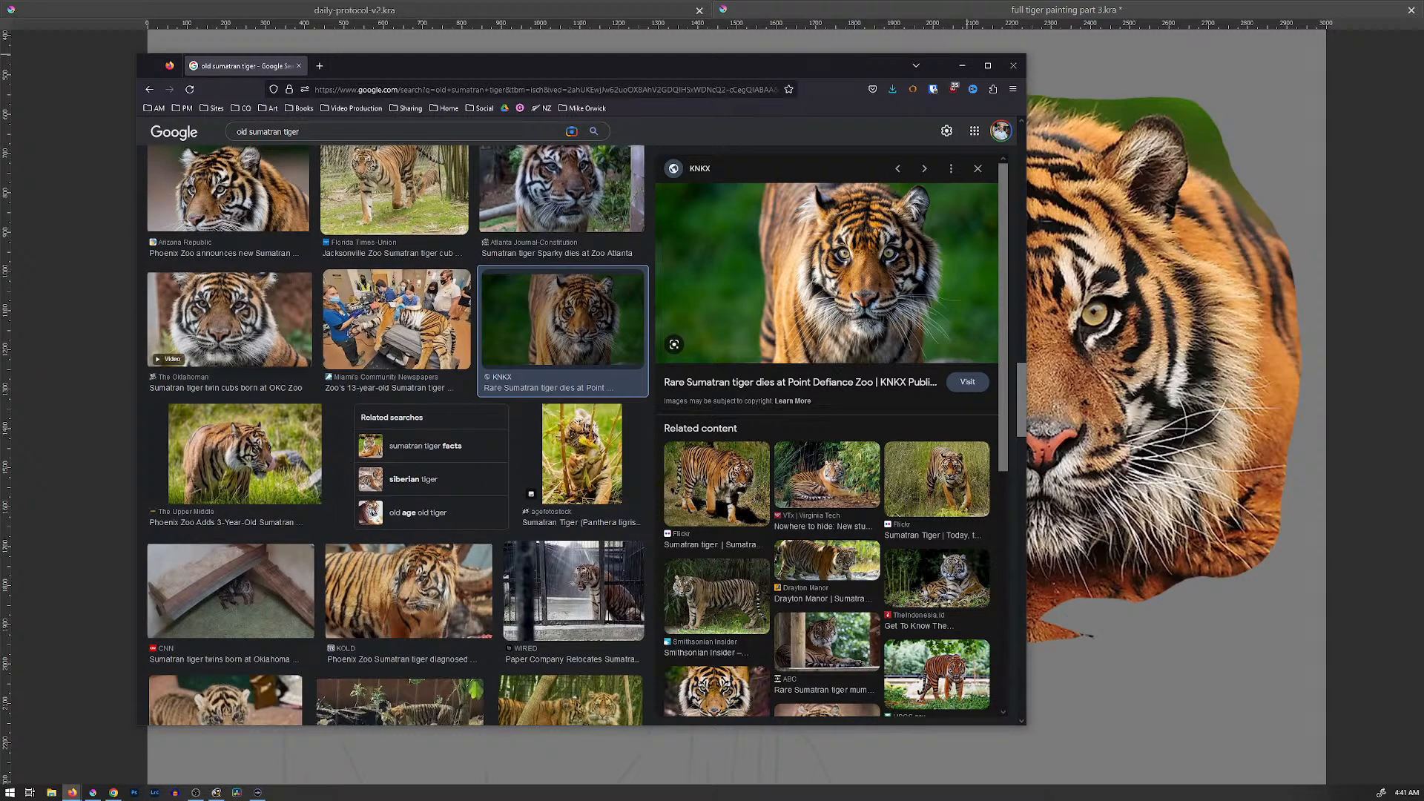
pyautogui.scroll(-3, 408, 437)
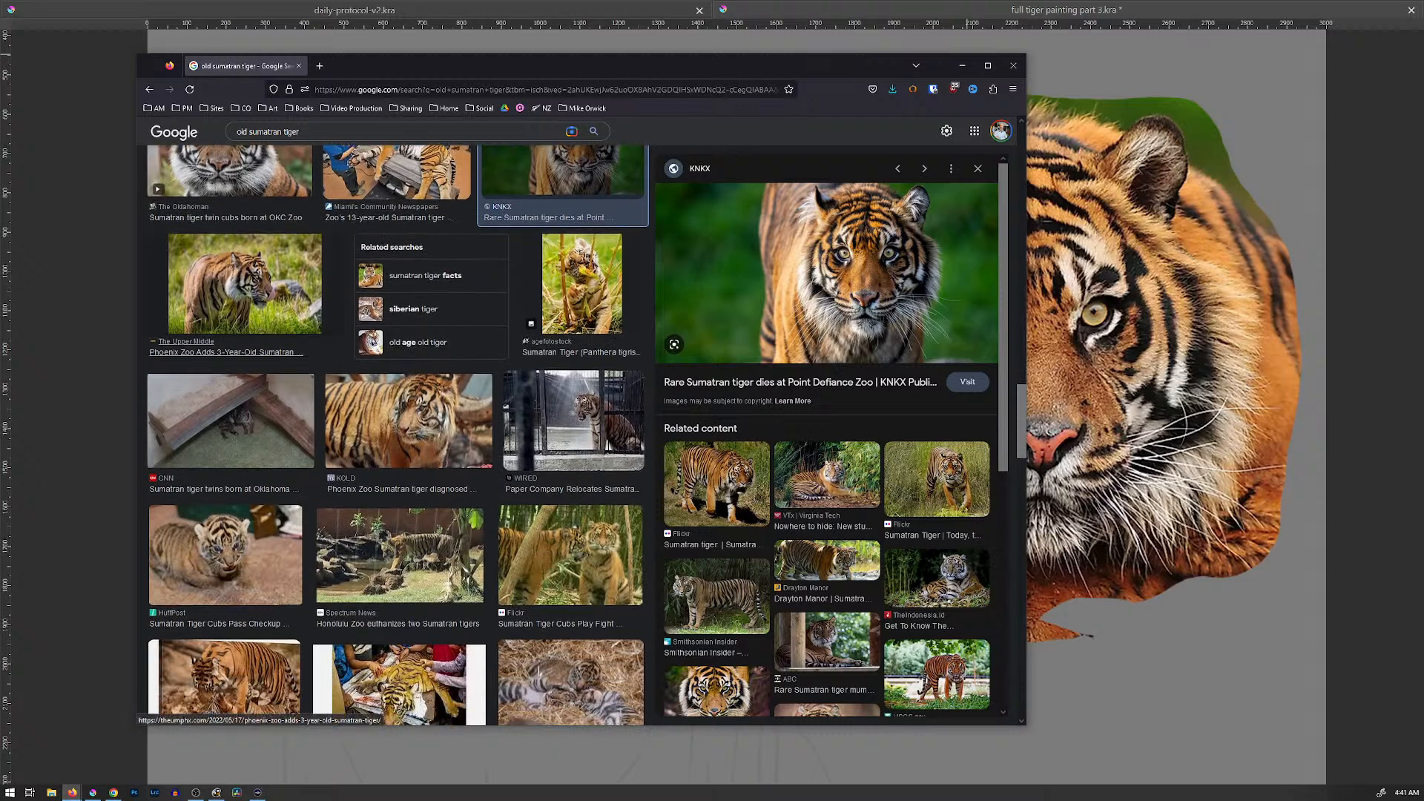
pyautogui.click(408, 421)
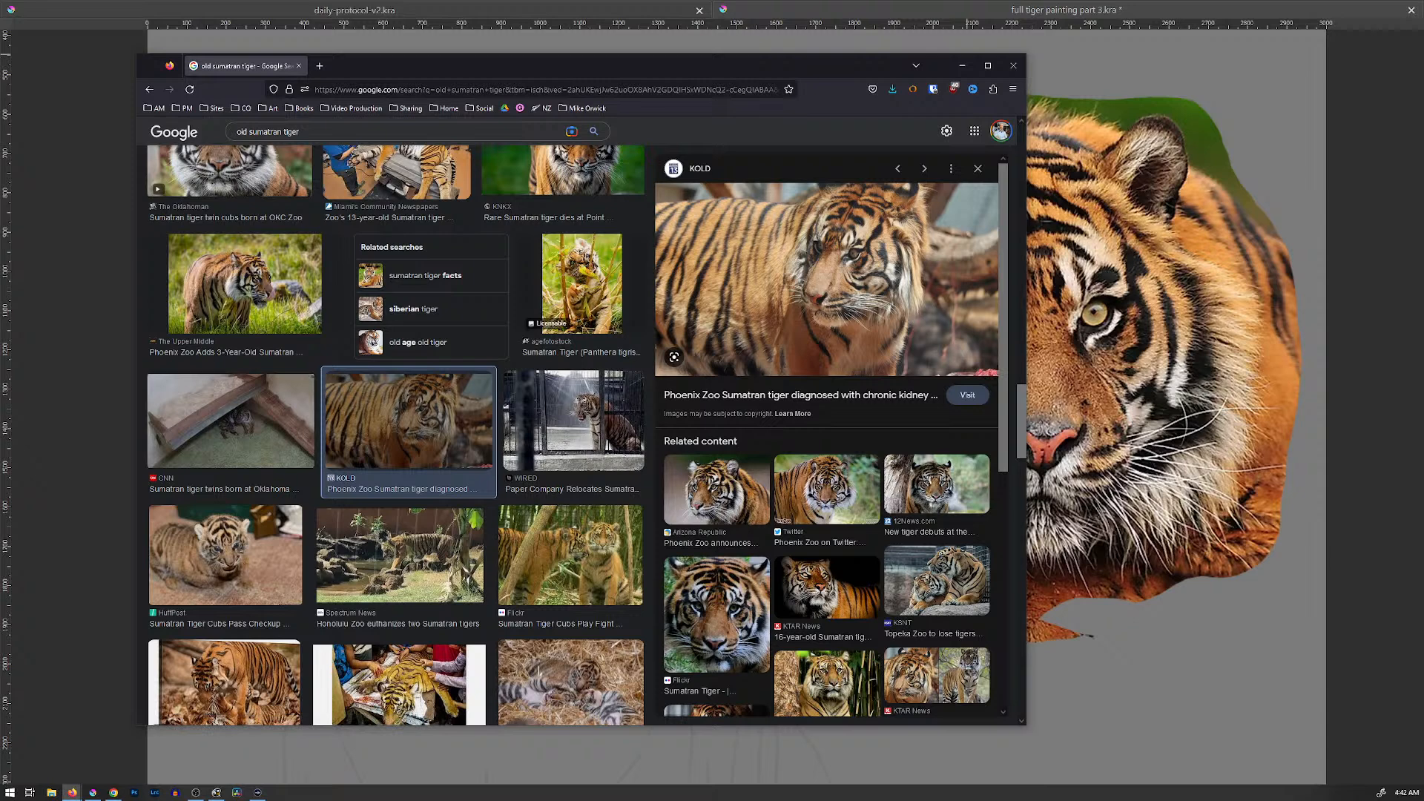
# Step: Examine the remaining Sumatran tiger image results for old-looking faces and preview The Guardian's photo of a Sumatran tiger
pyautogui.scroll(3, 578, 296)
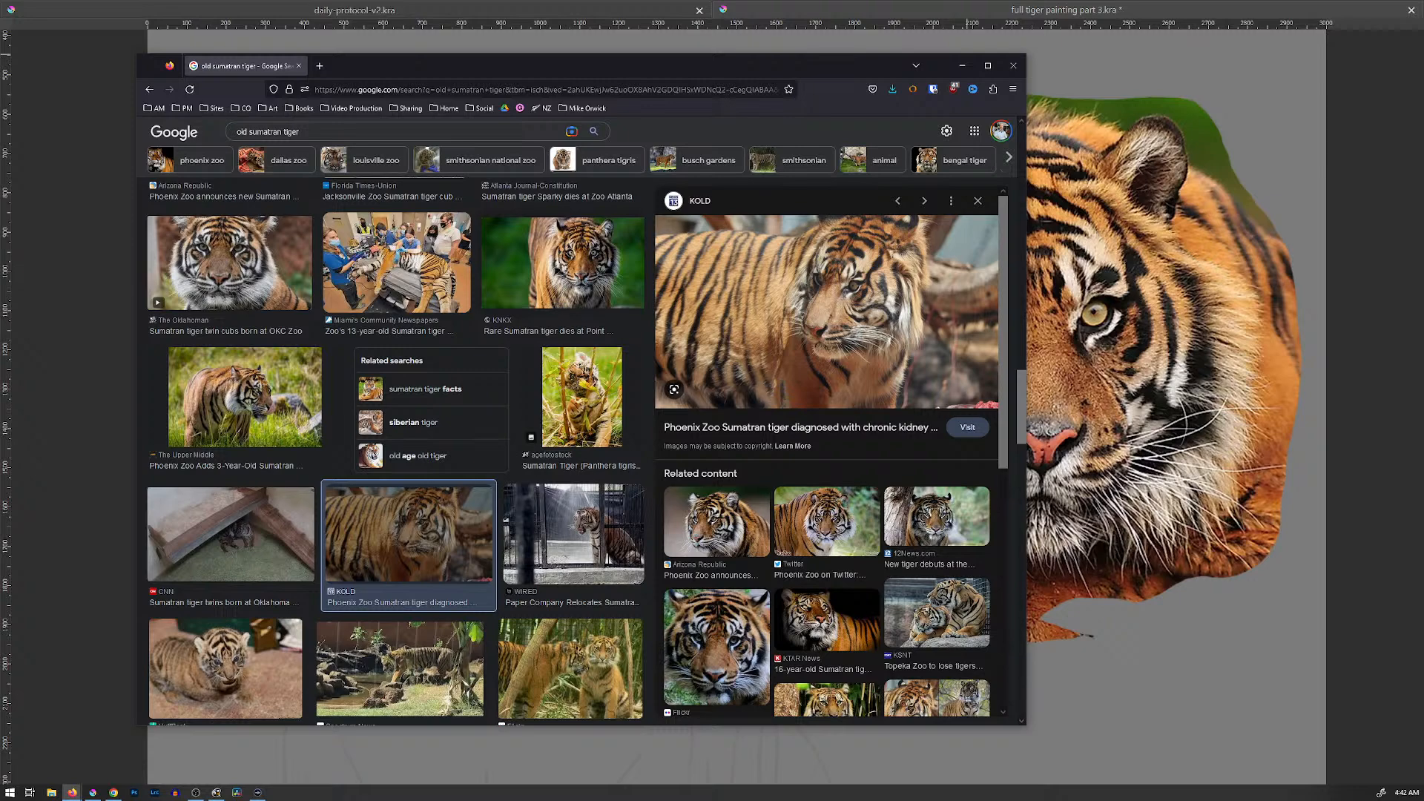
pyautogui.scroll(-5, 393, 445)
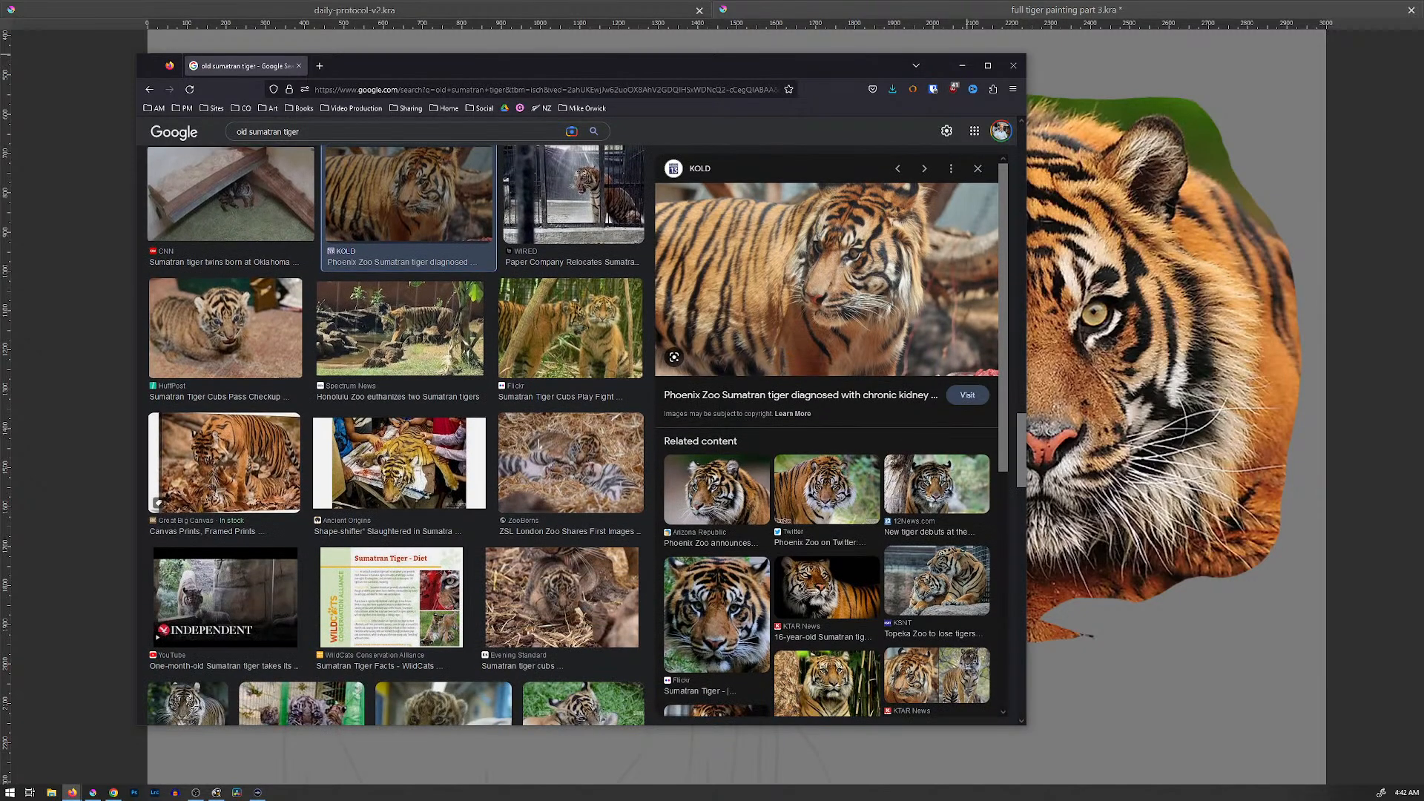
pyautogui.scroll(-3, 533, 546)
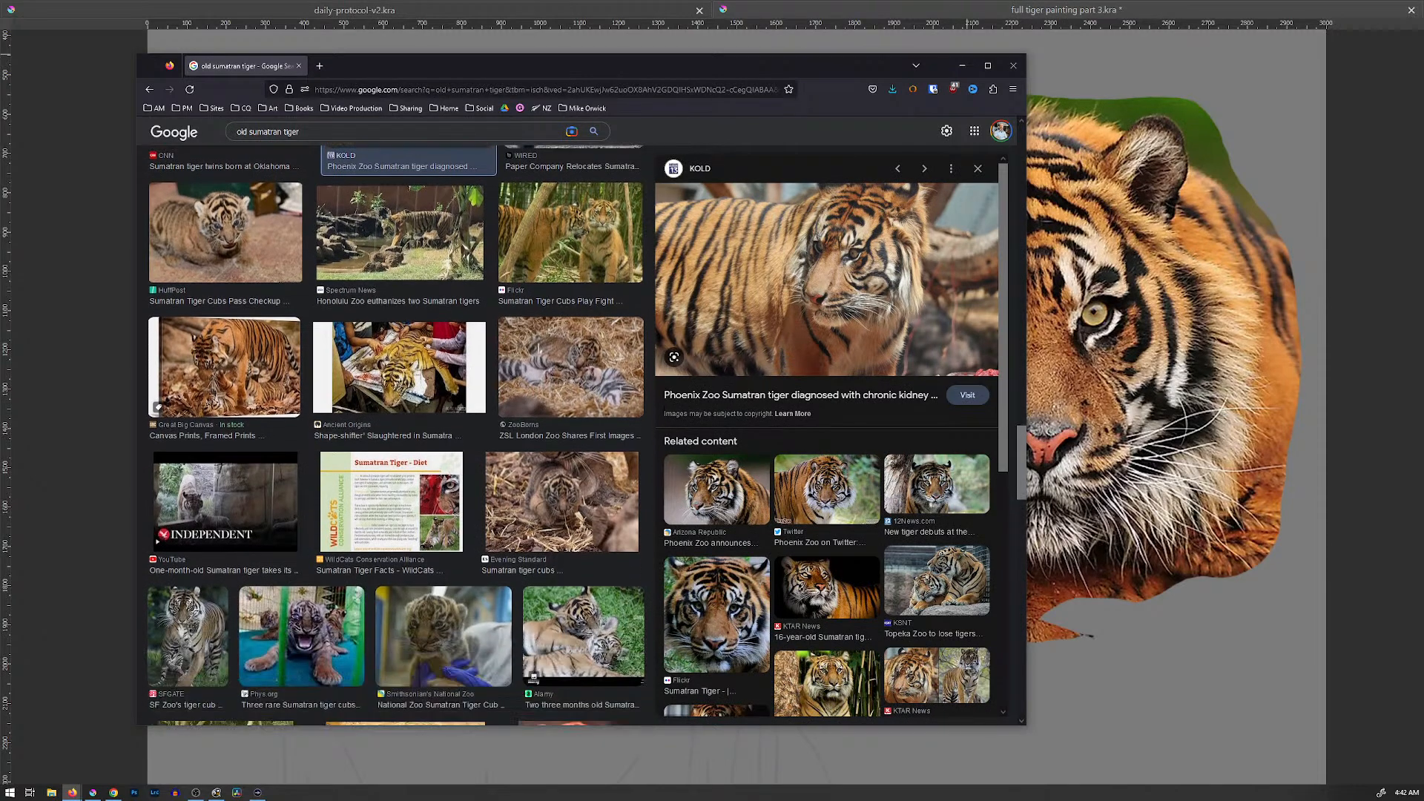
pyautogui.scroll(-3, 393, 438)
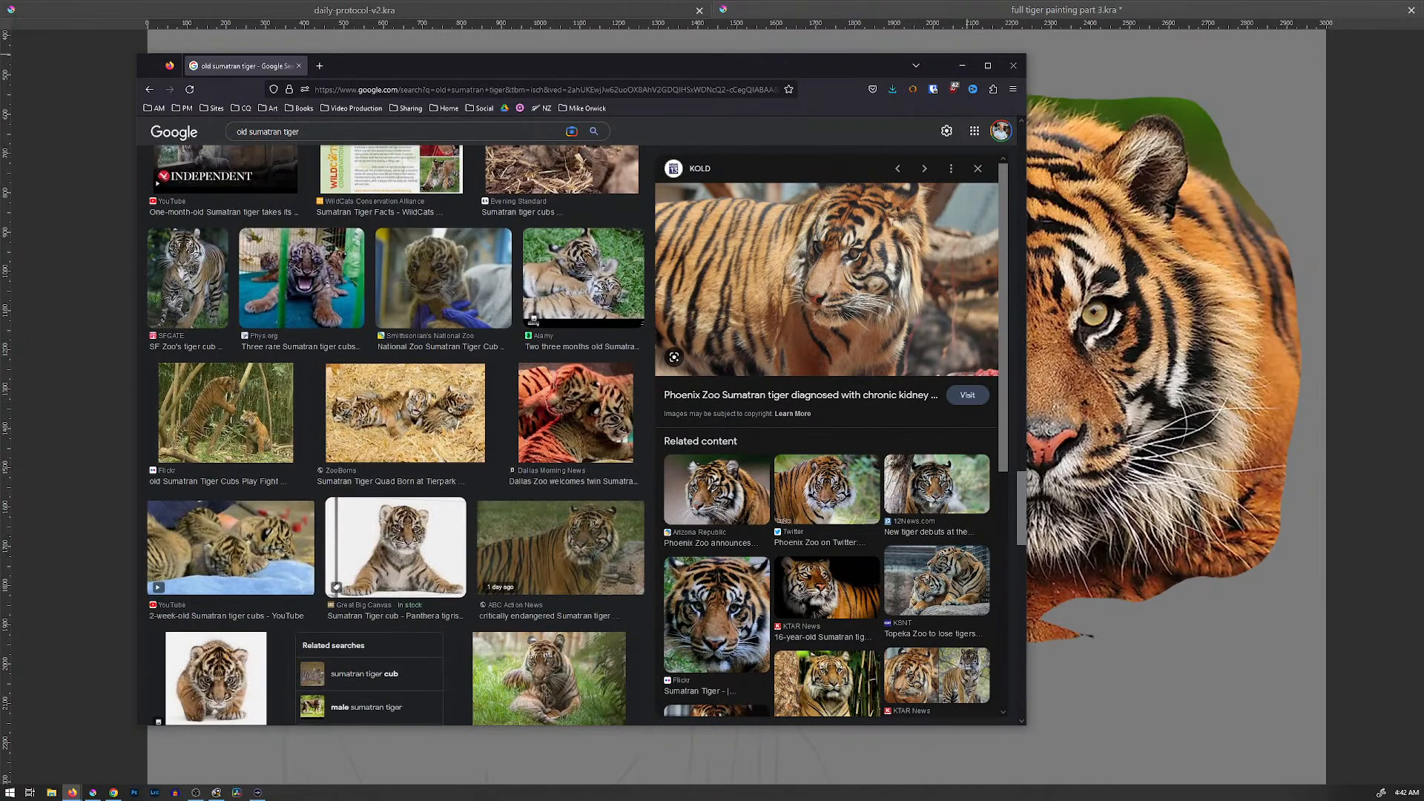
pyautogui.scroll(-2, 396, 434)
pyautogui.scroll(-3, 396, 435)
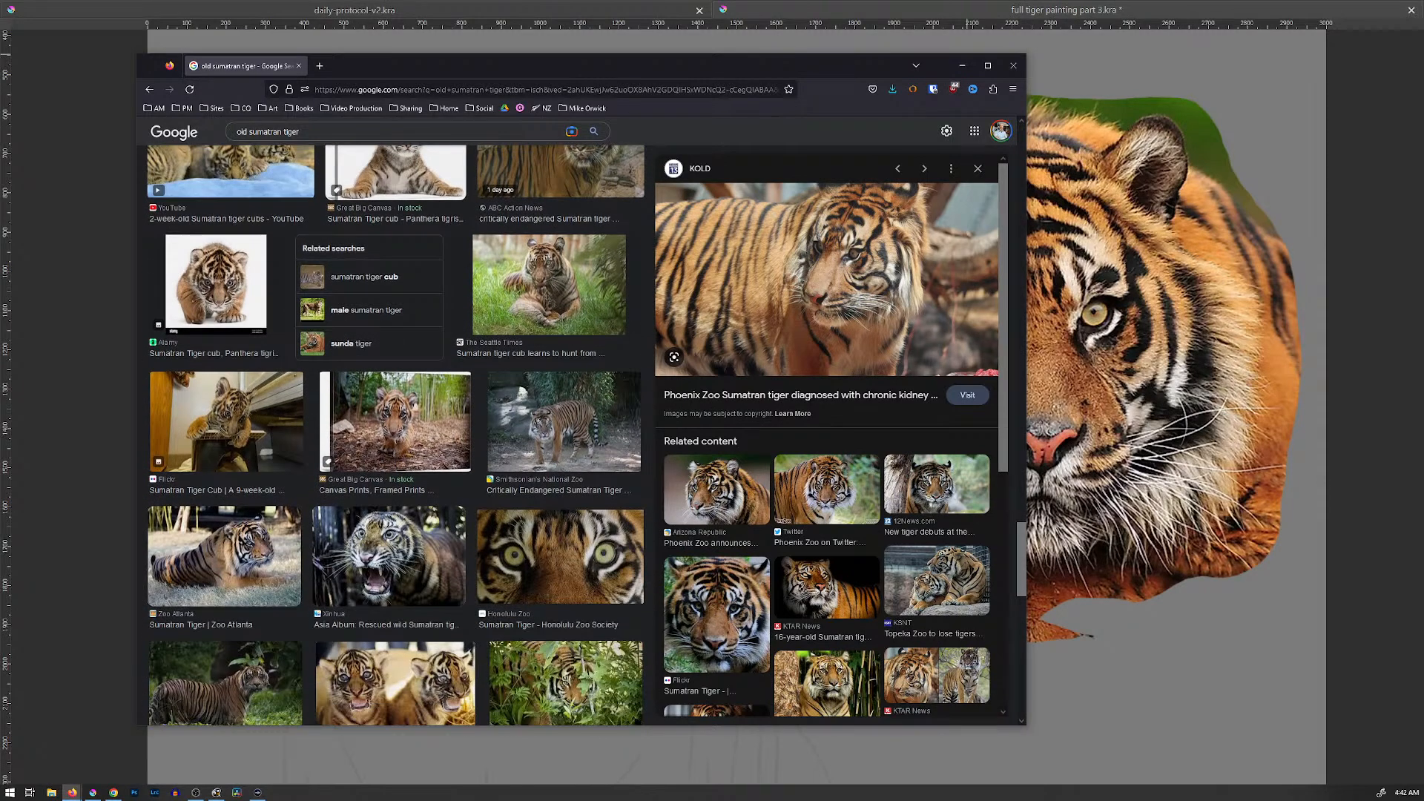
pyautogui.scroll(-2, 396, 435)
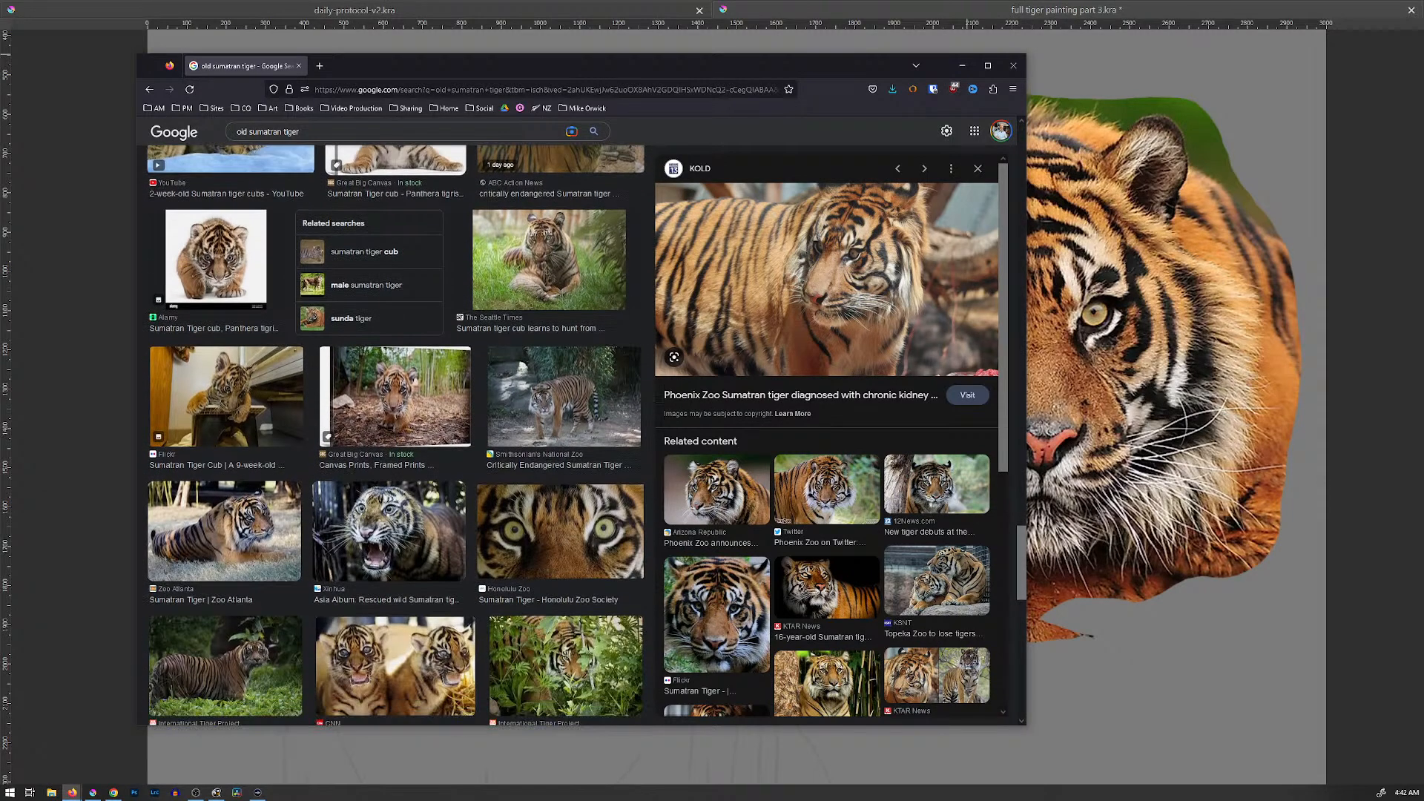
pyautogui.scroll(-2, 396, 435)
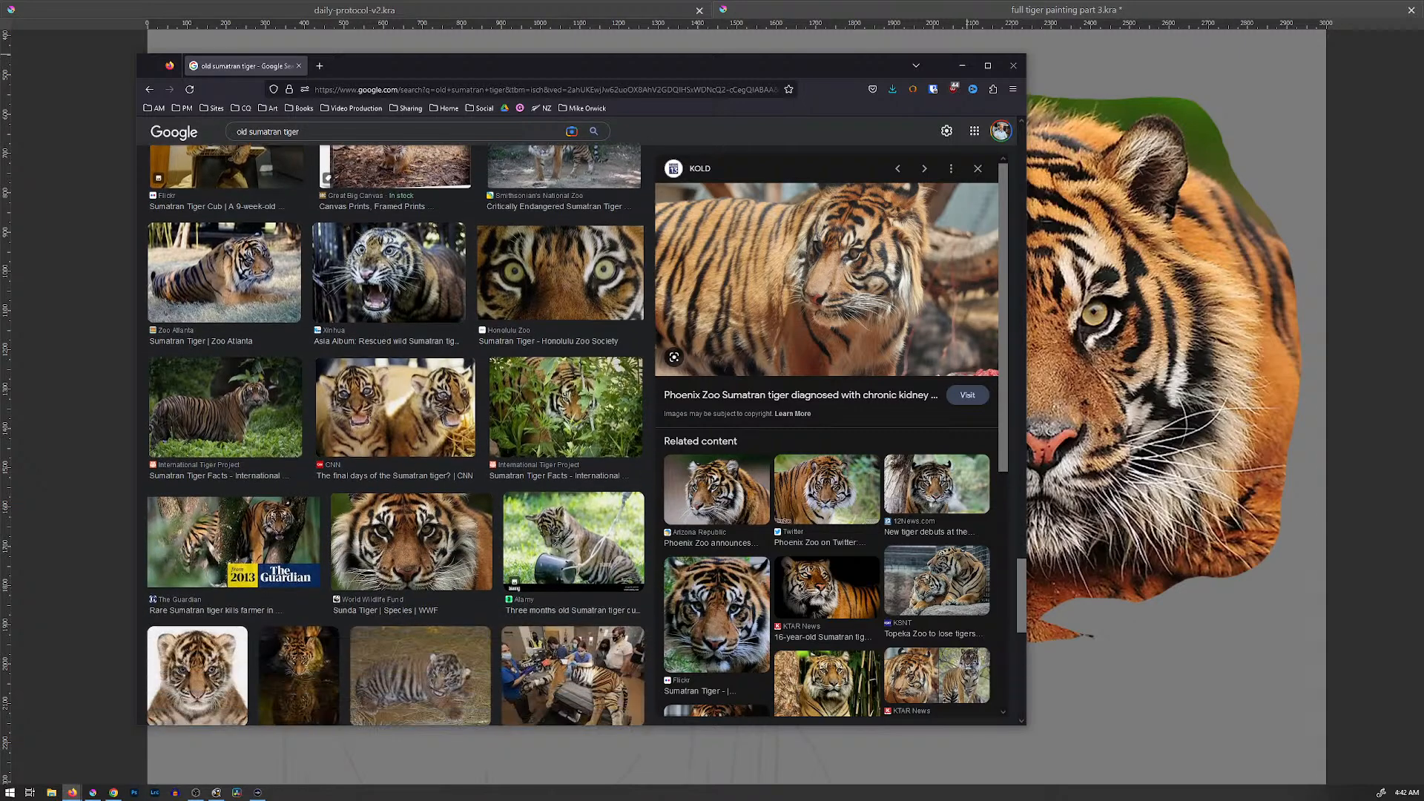
pyautogui.scroll(-2, 396, 434)
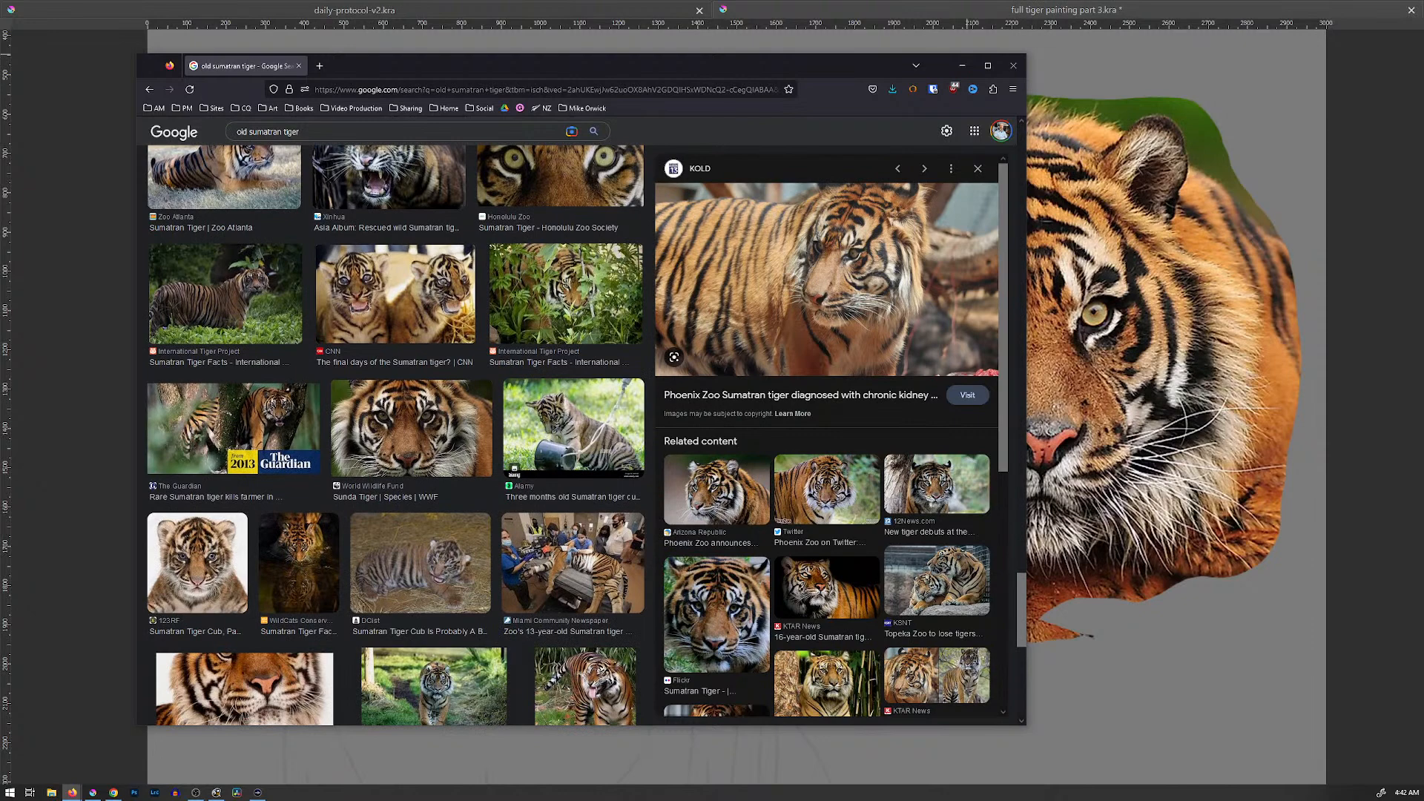
pyautogui.scroll(-2, 396, 435)
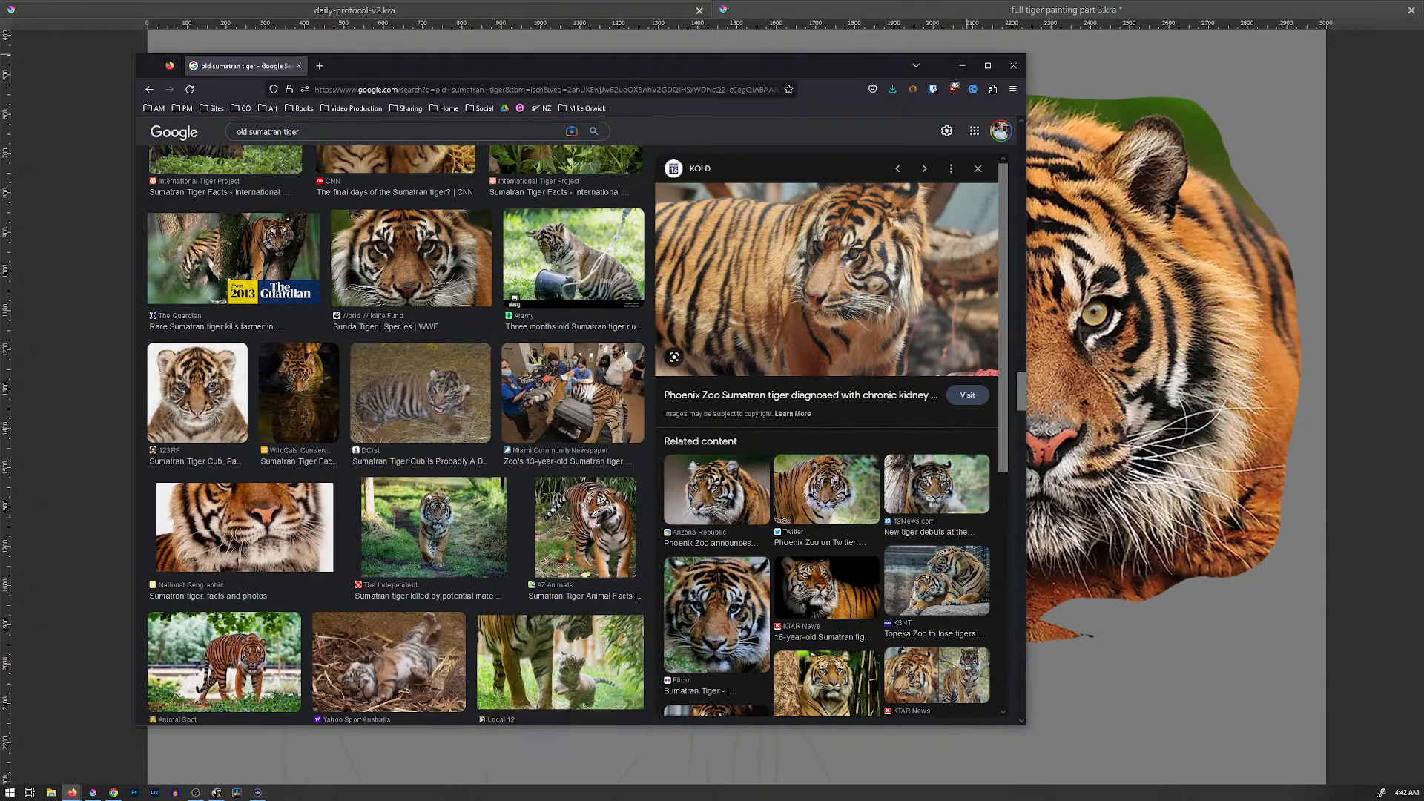
pyautogui.scroll(-2, 396, 434)
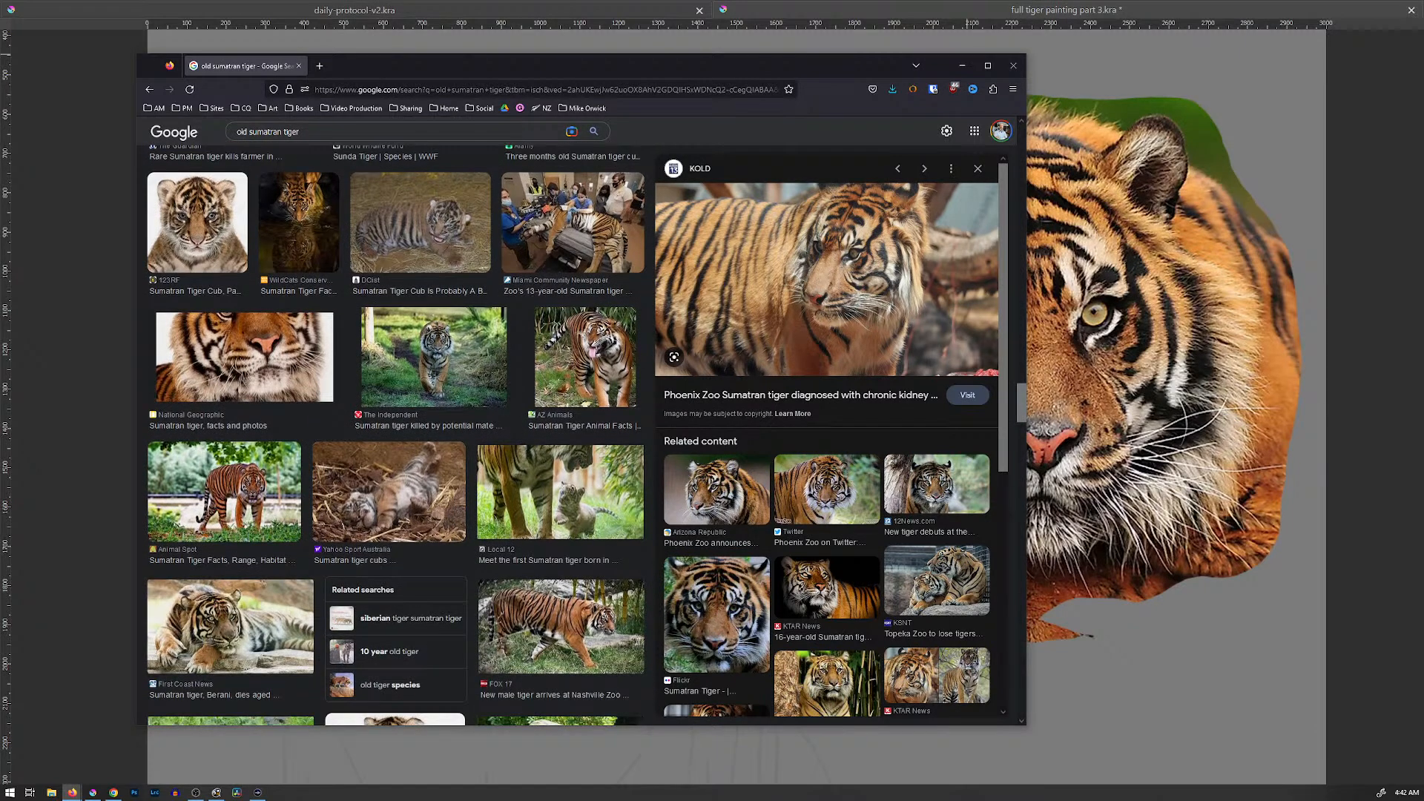
pyautogui.scroll(-2, 396, 435)
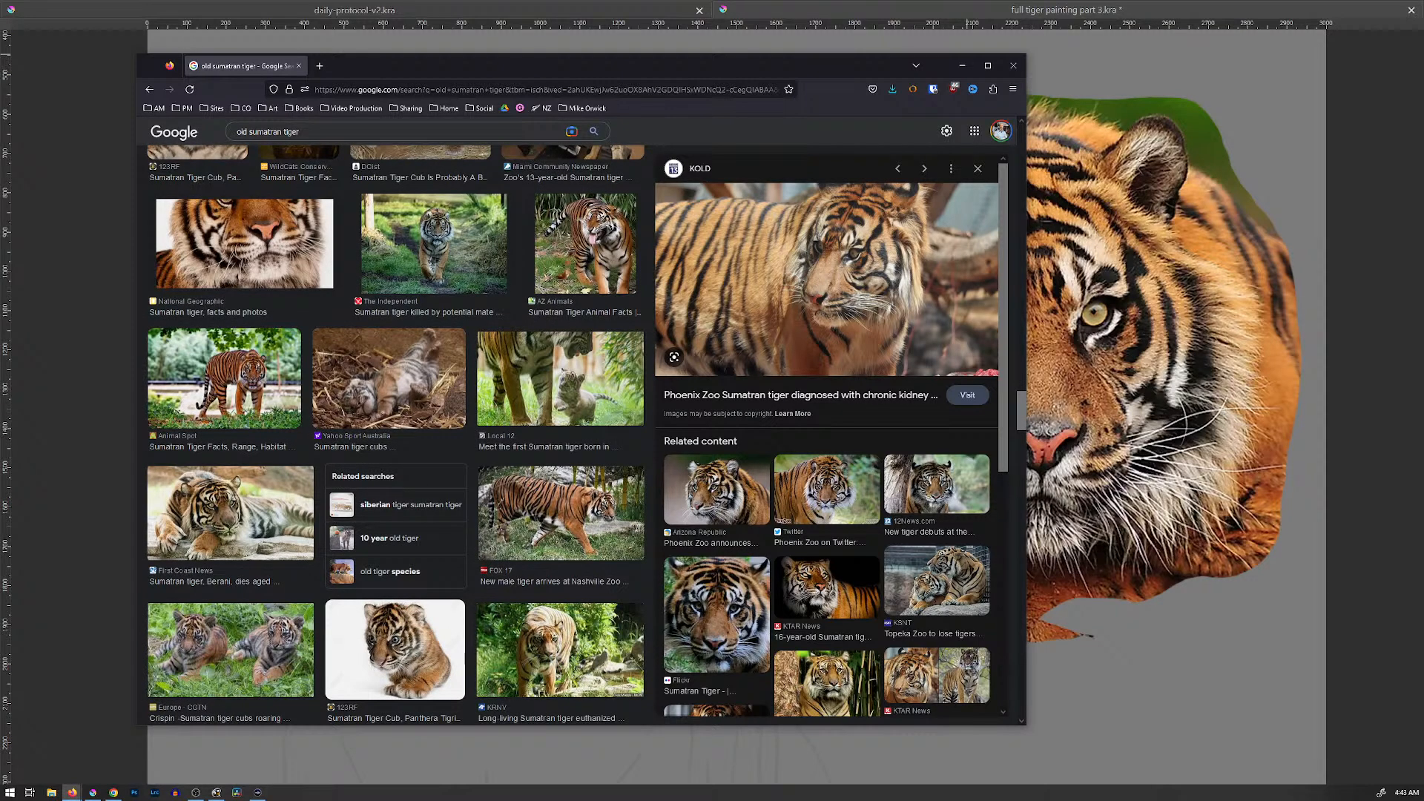
pyautogui.scroll(-4, 396, 435)
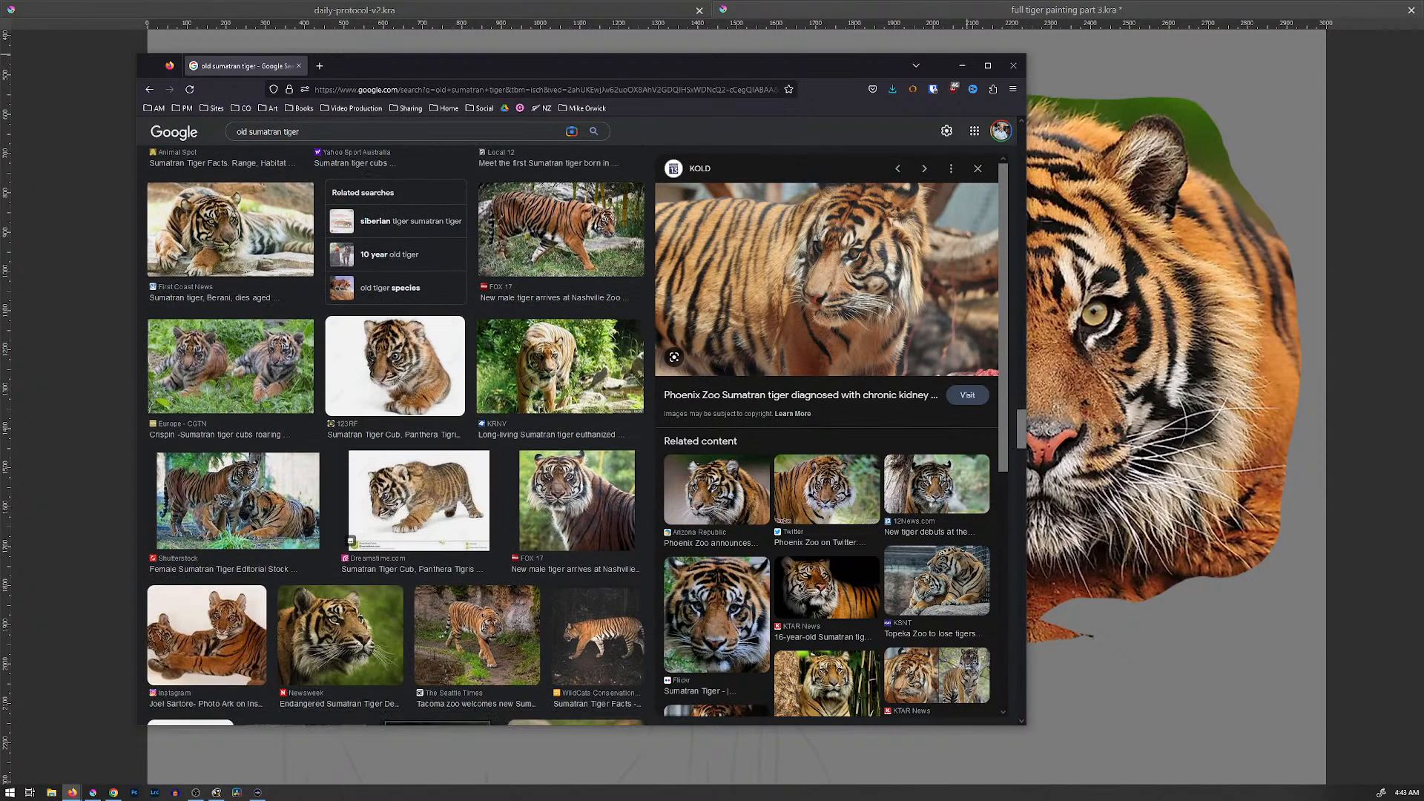
pyautogui.scroll(-5, 396, 435)
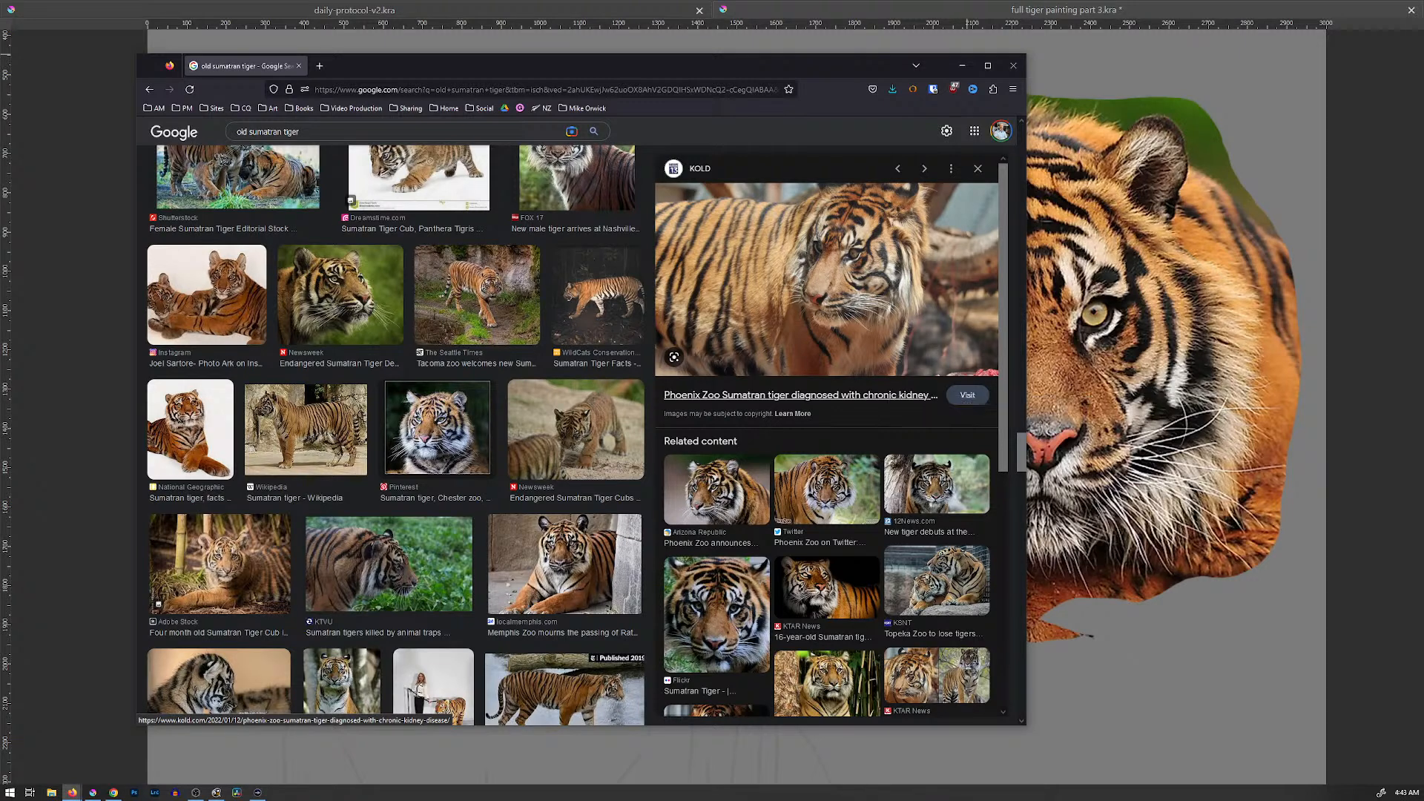
pyautogui.scroll(-2, 396, 434)
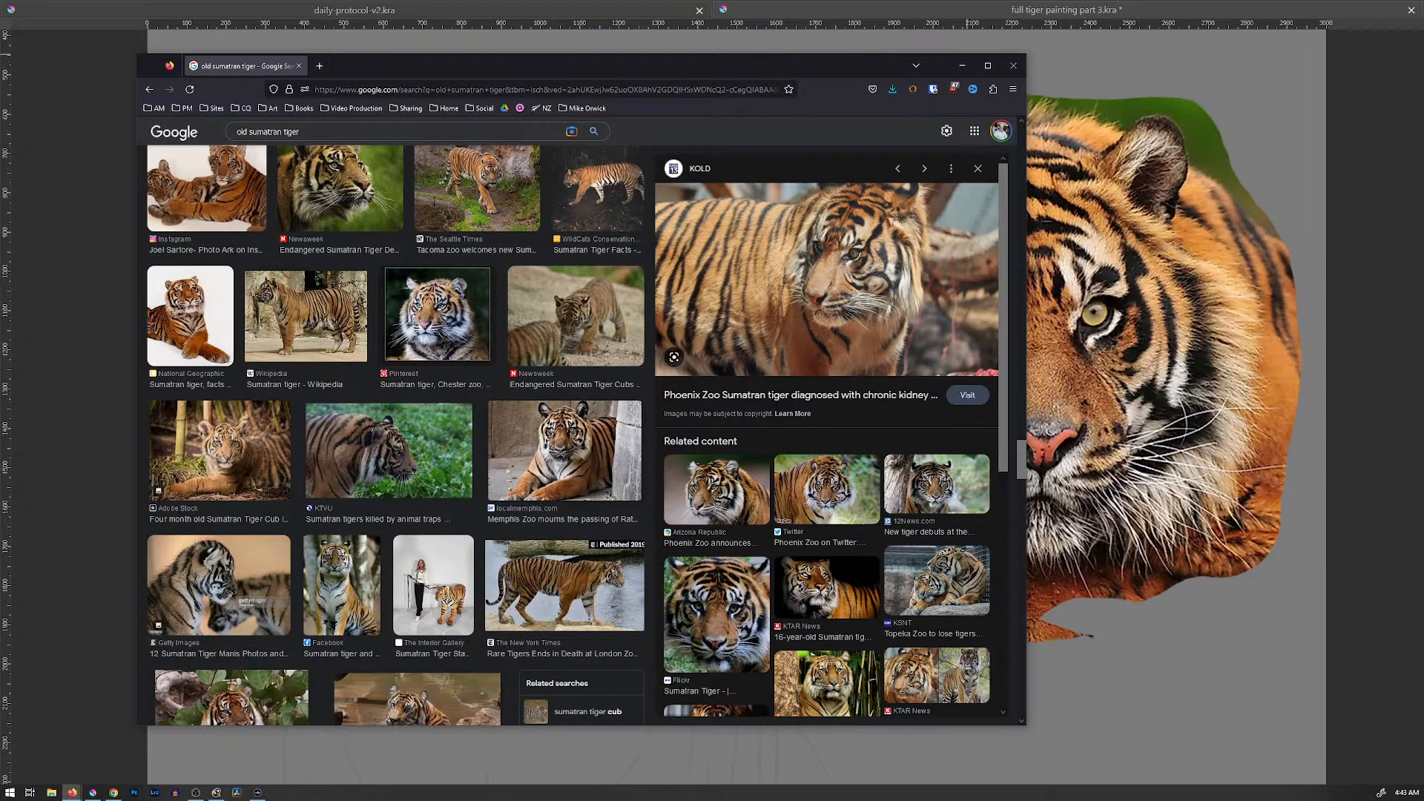
pyautogui.scroll(-4, 396, 436)
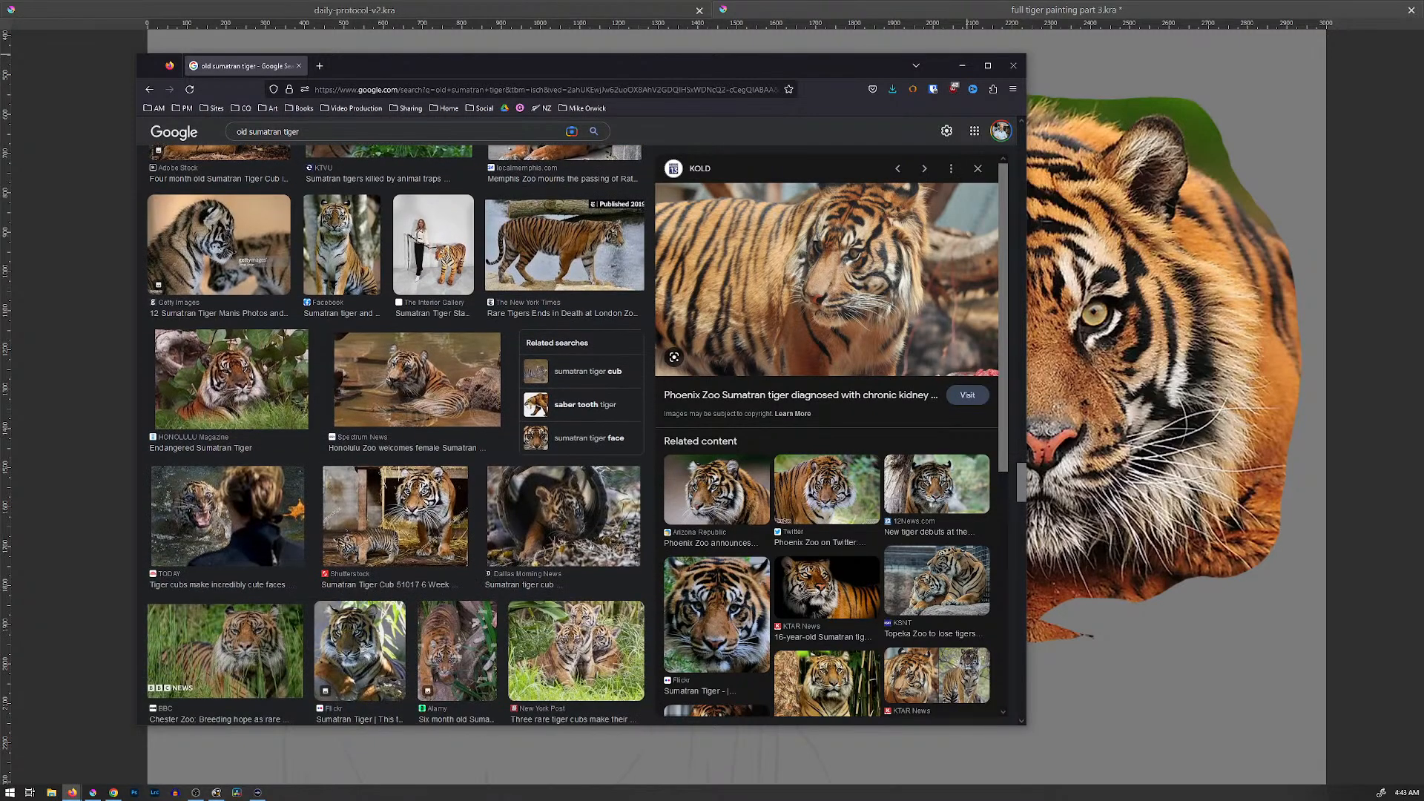
pyautogui.scroll(-3, 396, 436)
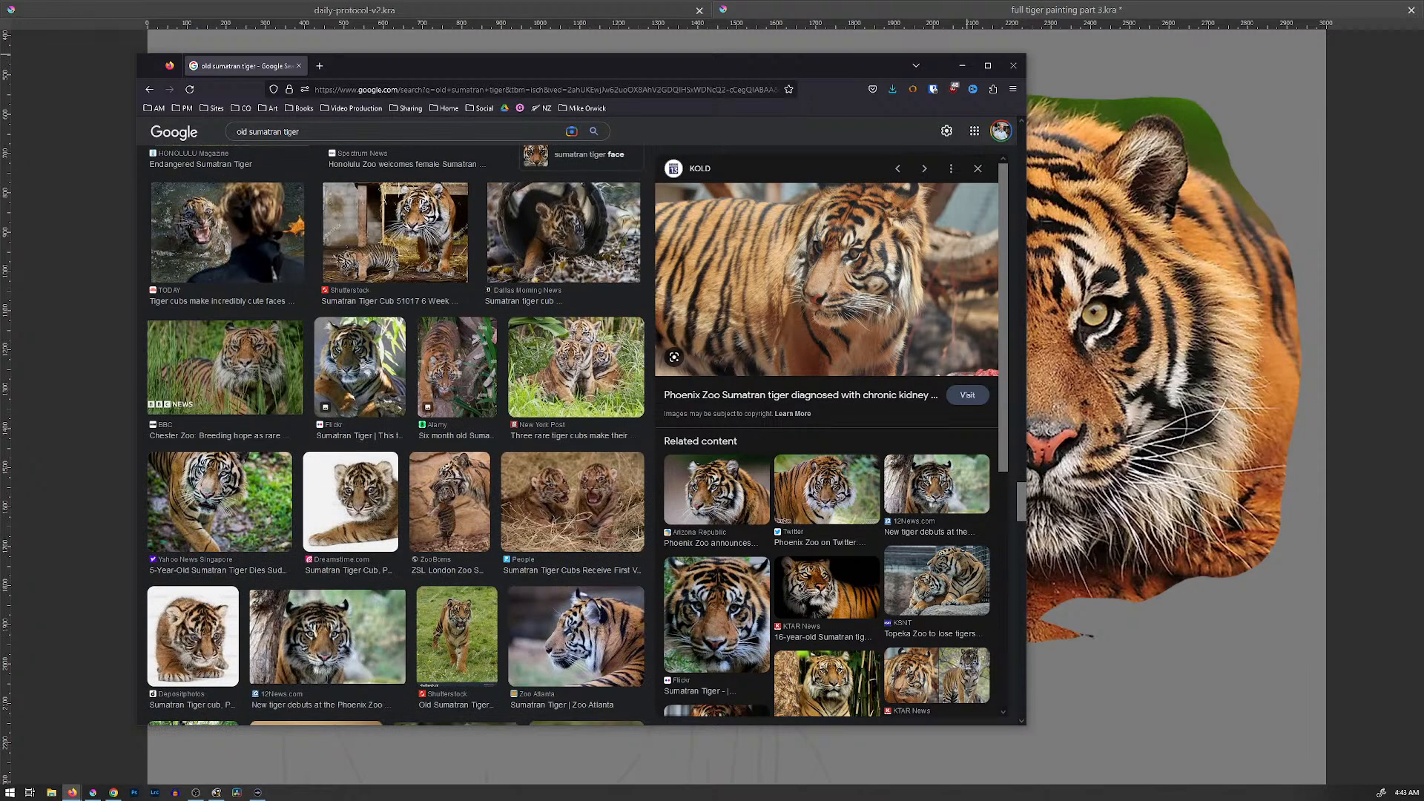
pyautogui.scroll(-3, 396, 436)
pyautogui.scroll(-2, 396, 436)
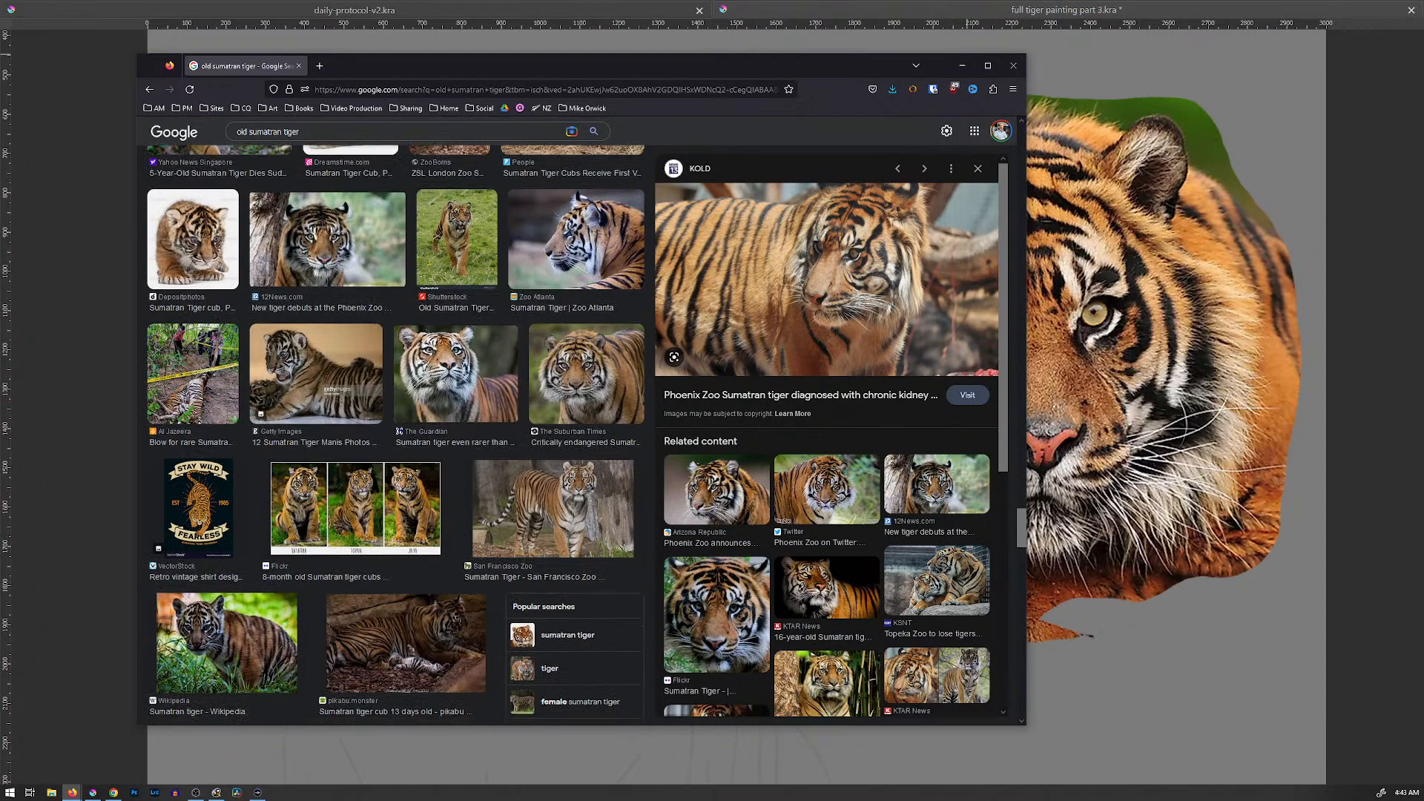
pyautogui.click(455, 375)
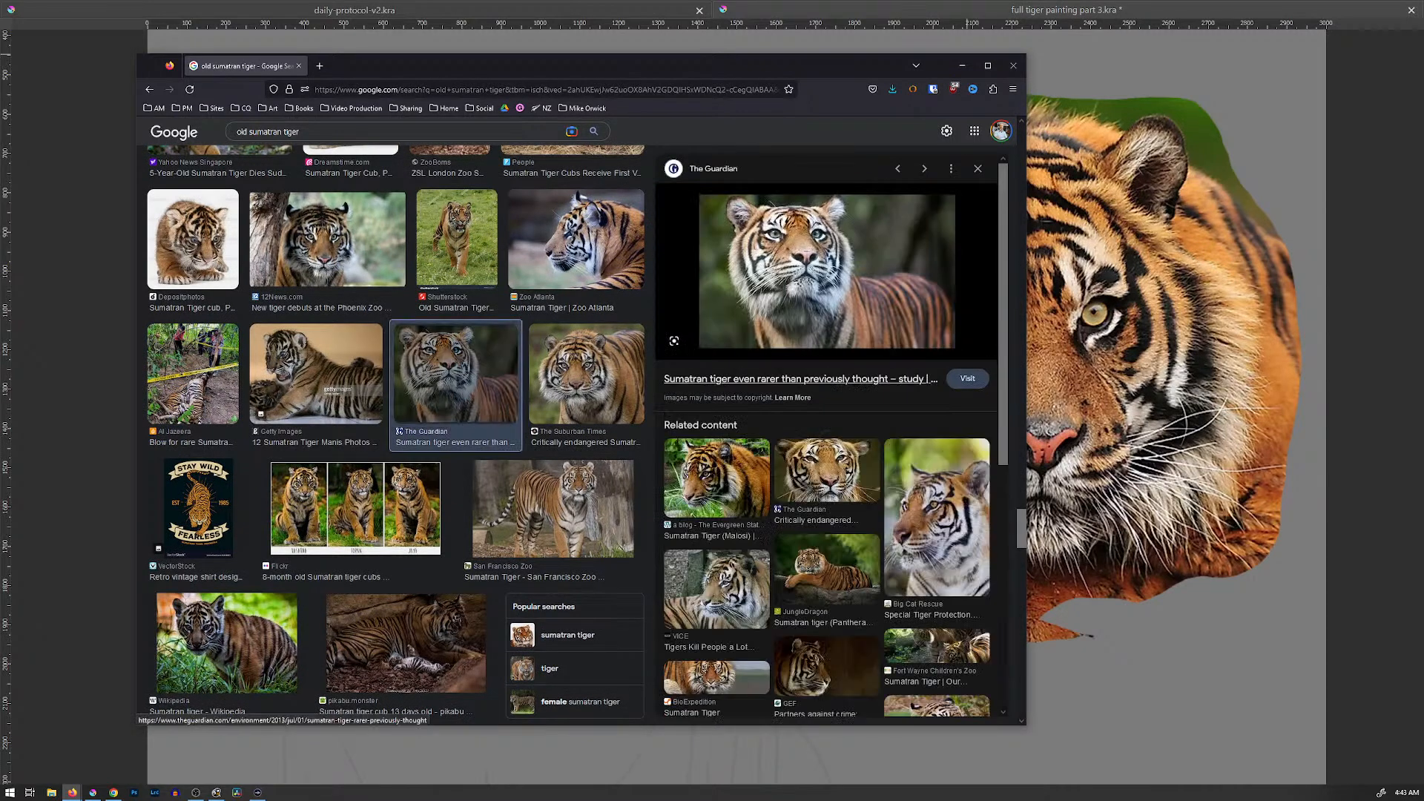
# Step: Preview the "Old Sumatran Tiger Eyes" photo again, compare it side by side with the canvas's tiger reference, and close the browser
pyautogui.scroll(20, 573, 386)
pyautogui.scroll(10, 396, 445)
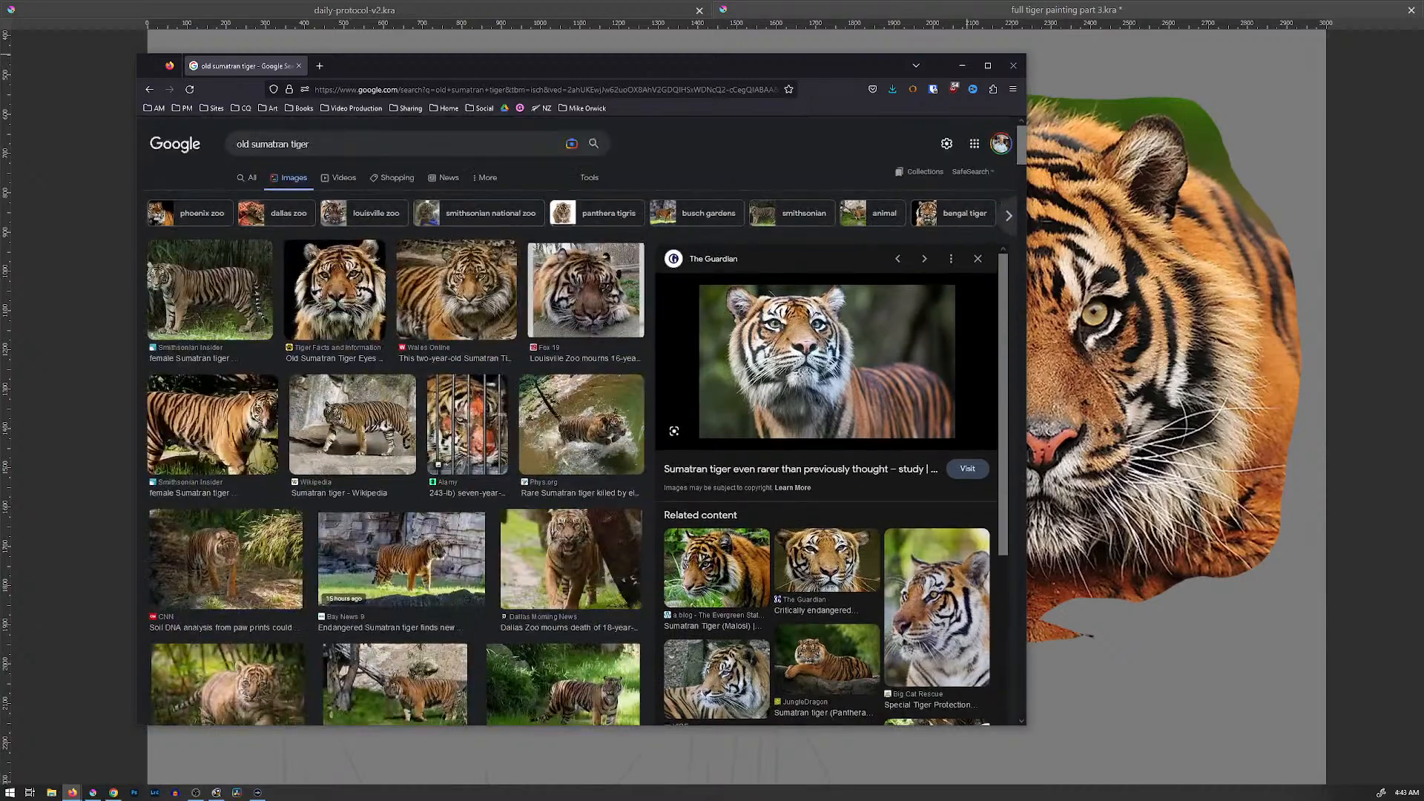
pyautogui.click(334, 279)
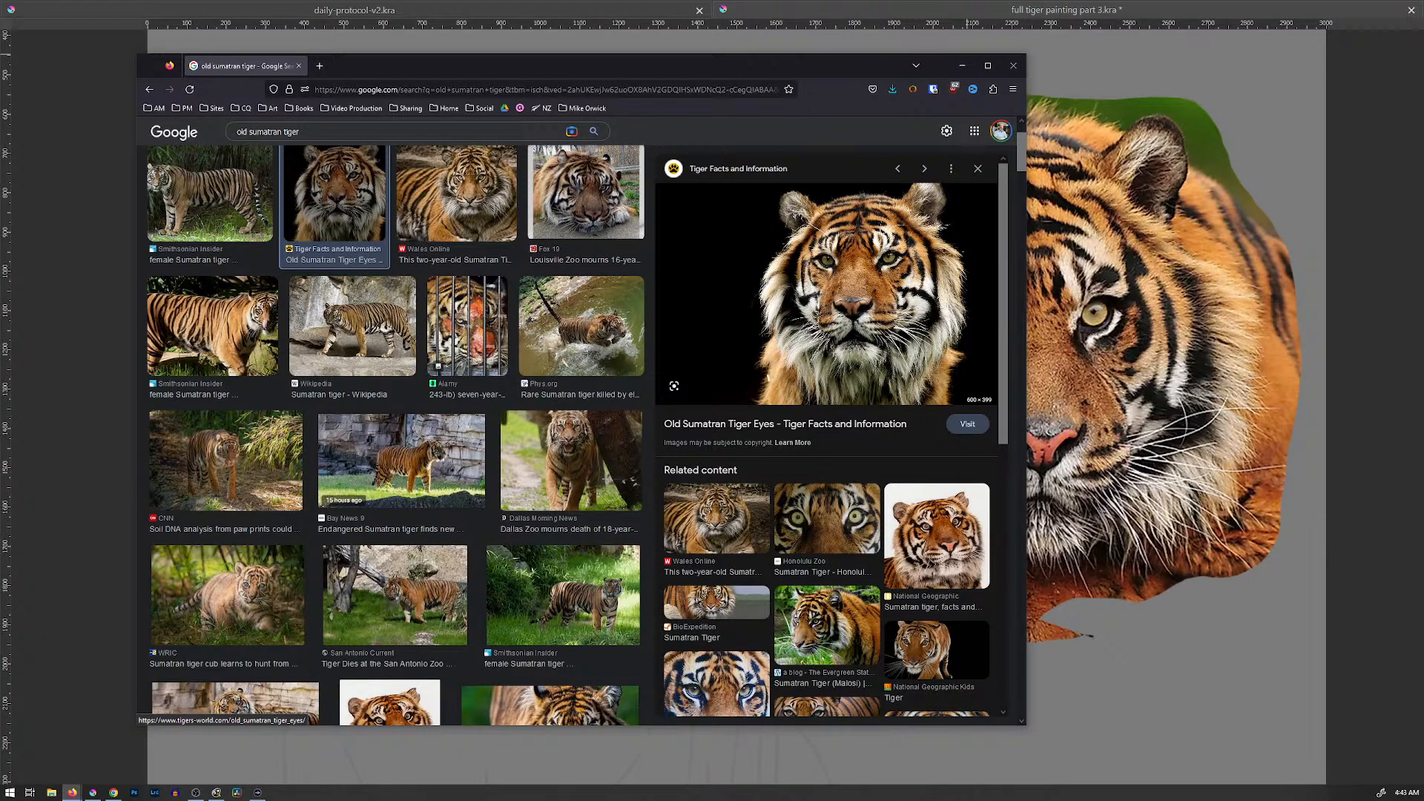
pyautogui.moveTo(877, 69); pyautogui.dragTo(709, 92)
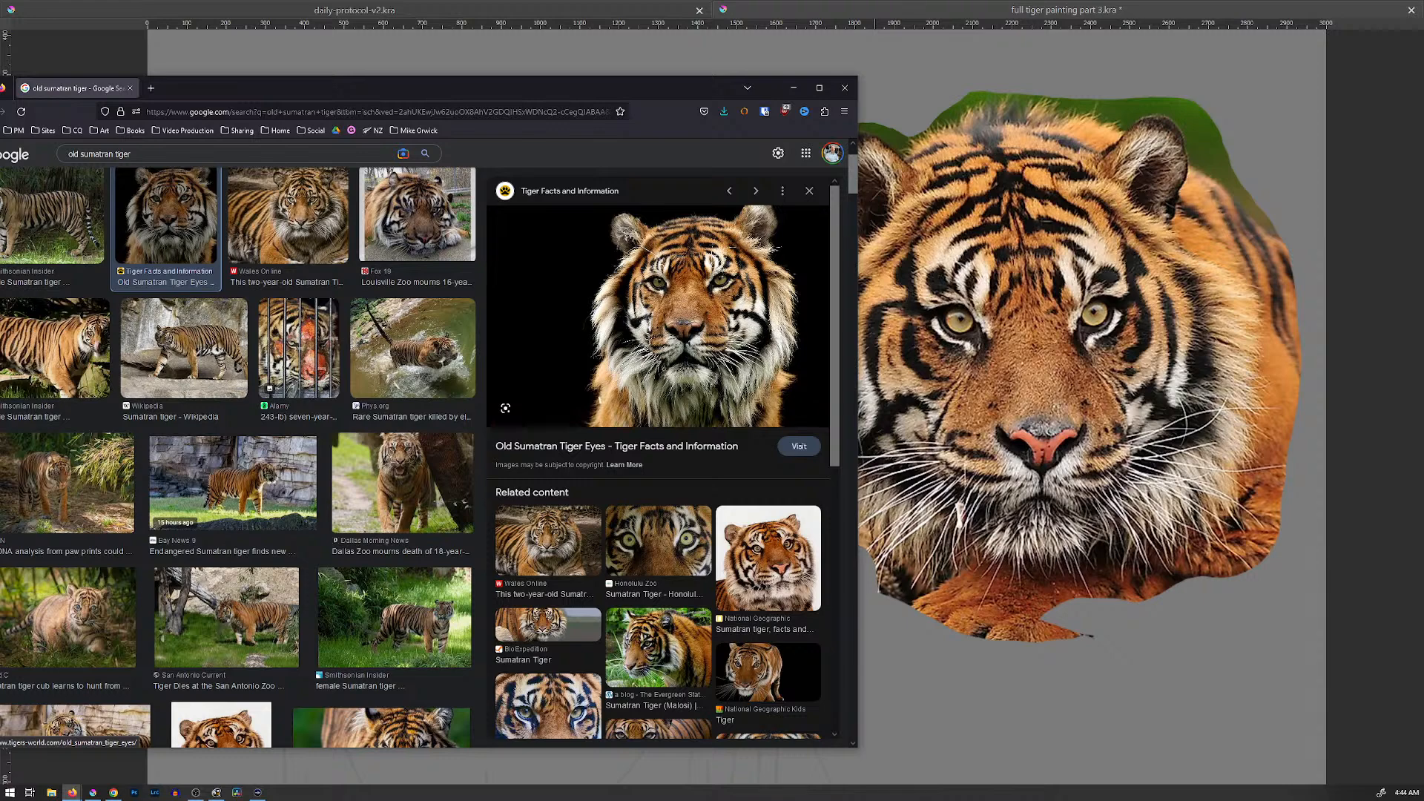
pyautogui.moveTo(679, 92); pyautogui.dragTo(700, 64)
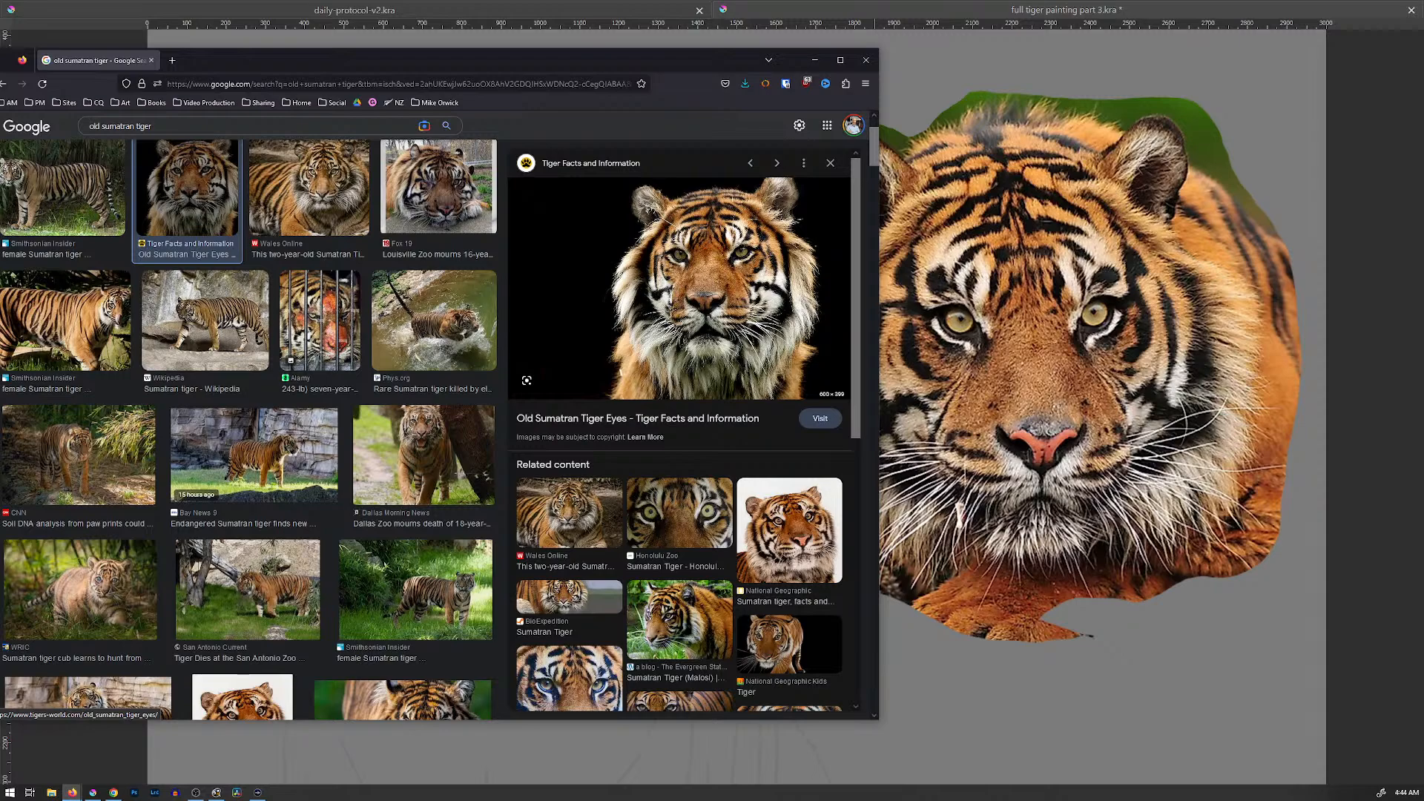
pyautogui.moveTo(626, 60)
pyautogui.mouseDown()
pyautogui.moveTo(635, 655)
pyautogui.moveTo(661, 65)
pyautogui.mouseUp()
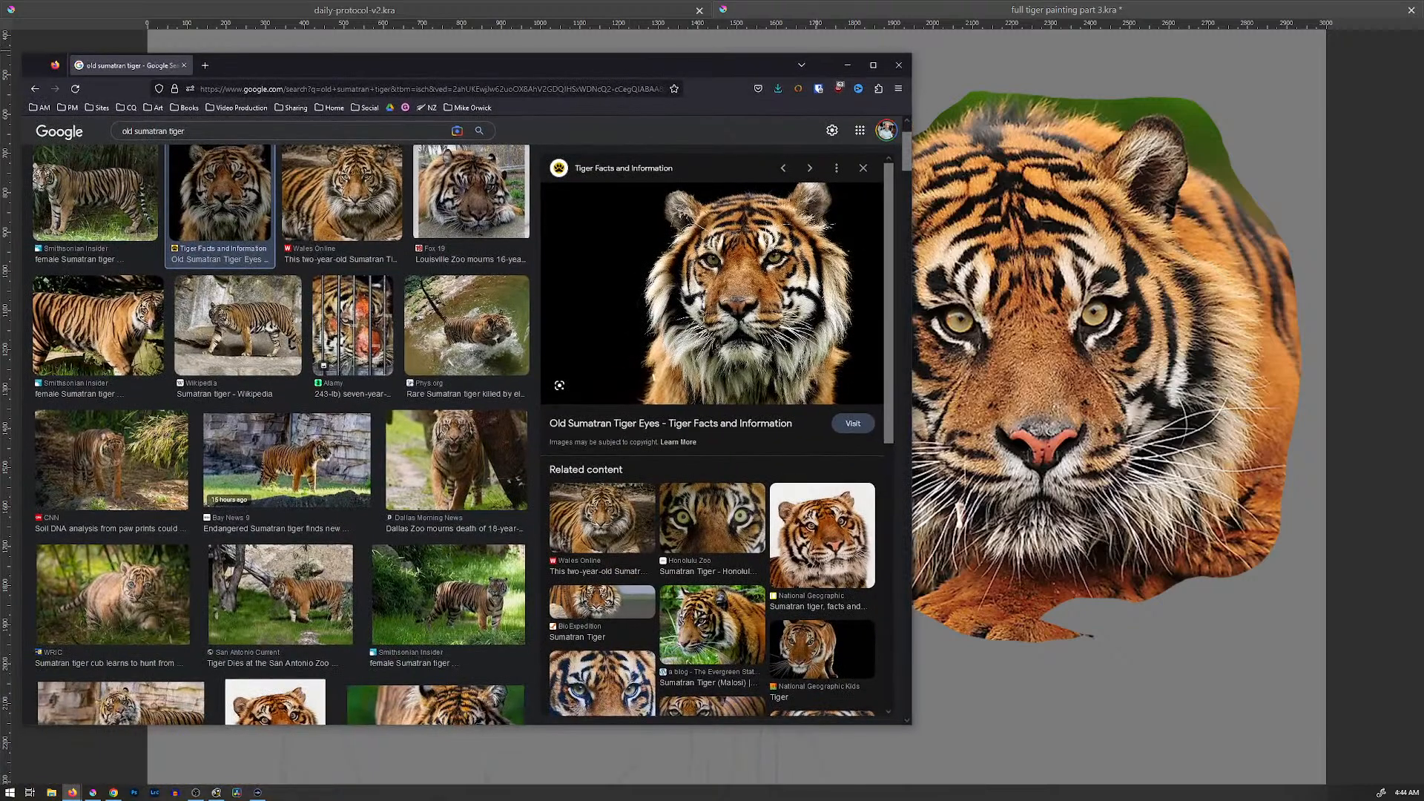
pyautogui.click(899, 65)
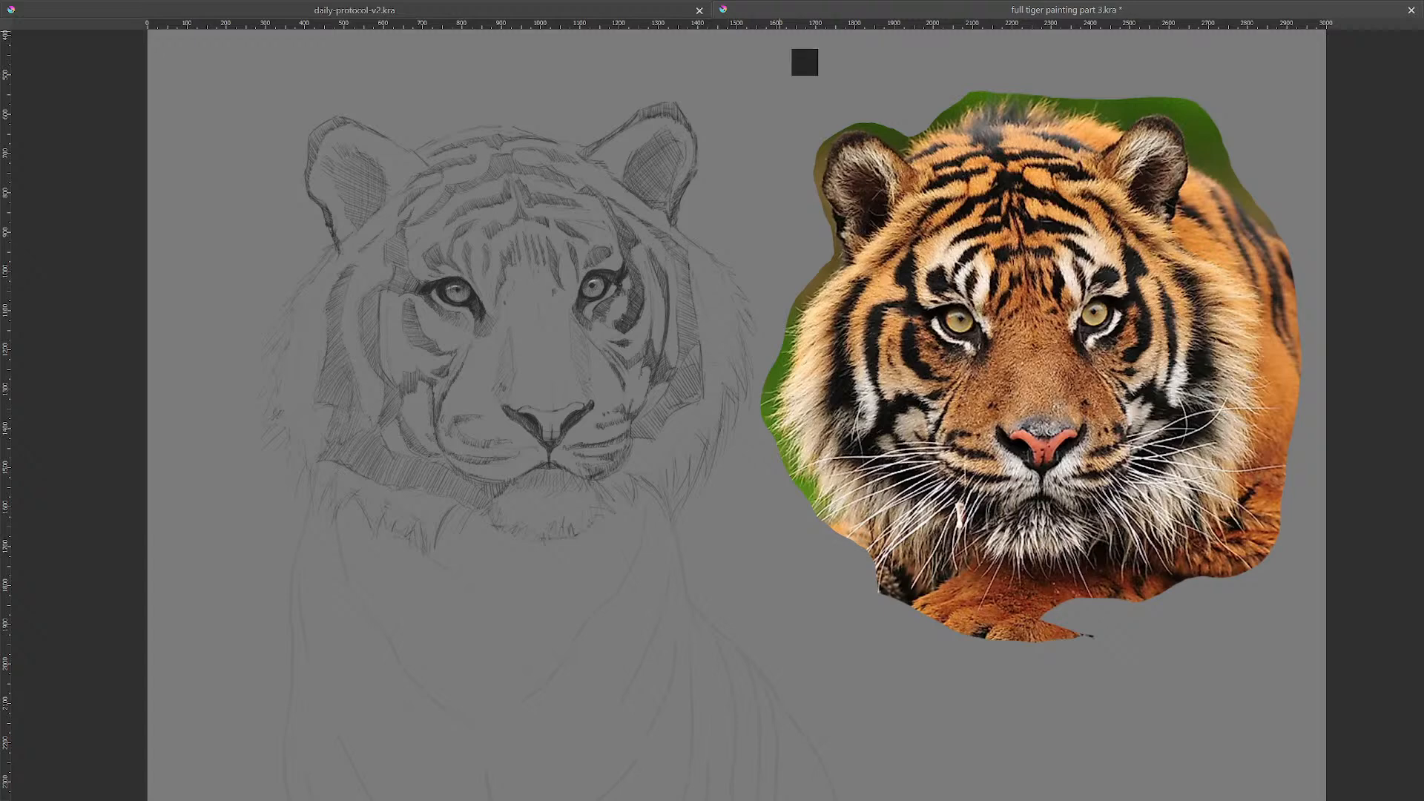
# Step: Open Old_Sumatran_Tiger_Eyes_600.jpg from the Art - Tiger Painting folder in 01 Projects
pyautogui.hotkey('ctrl', 'o')
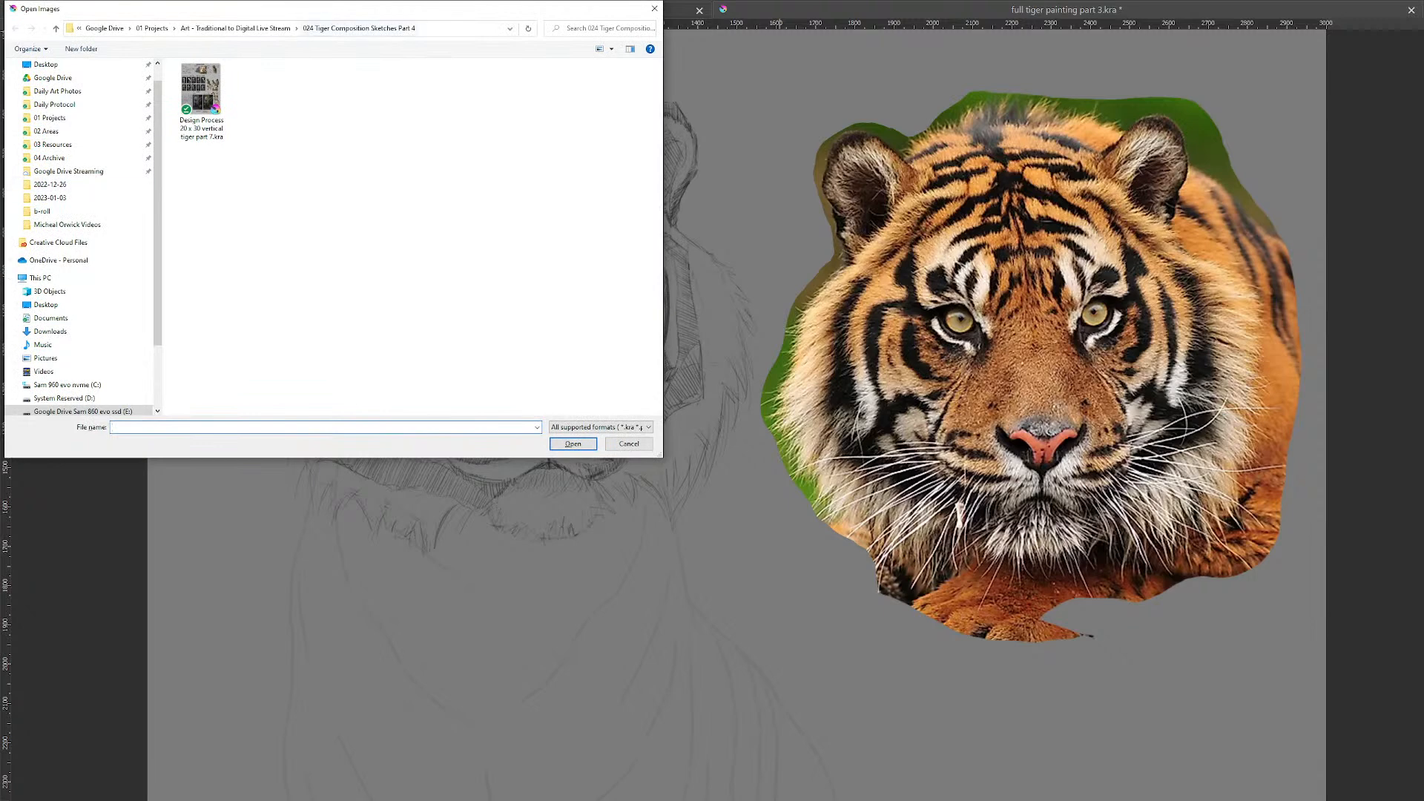
pyautogui.moveTo(317, 11); pyautogui.dragTo(515, 95)
pyautogui.scroll(1, 274, 237)
pyautogui.click(252, 212)
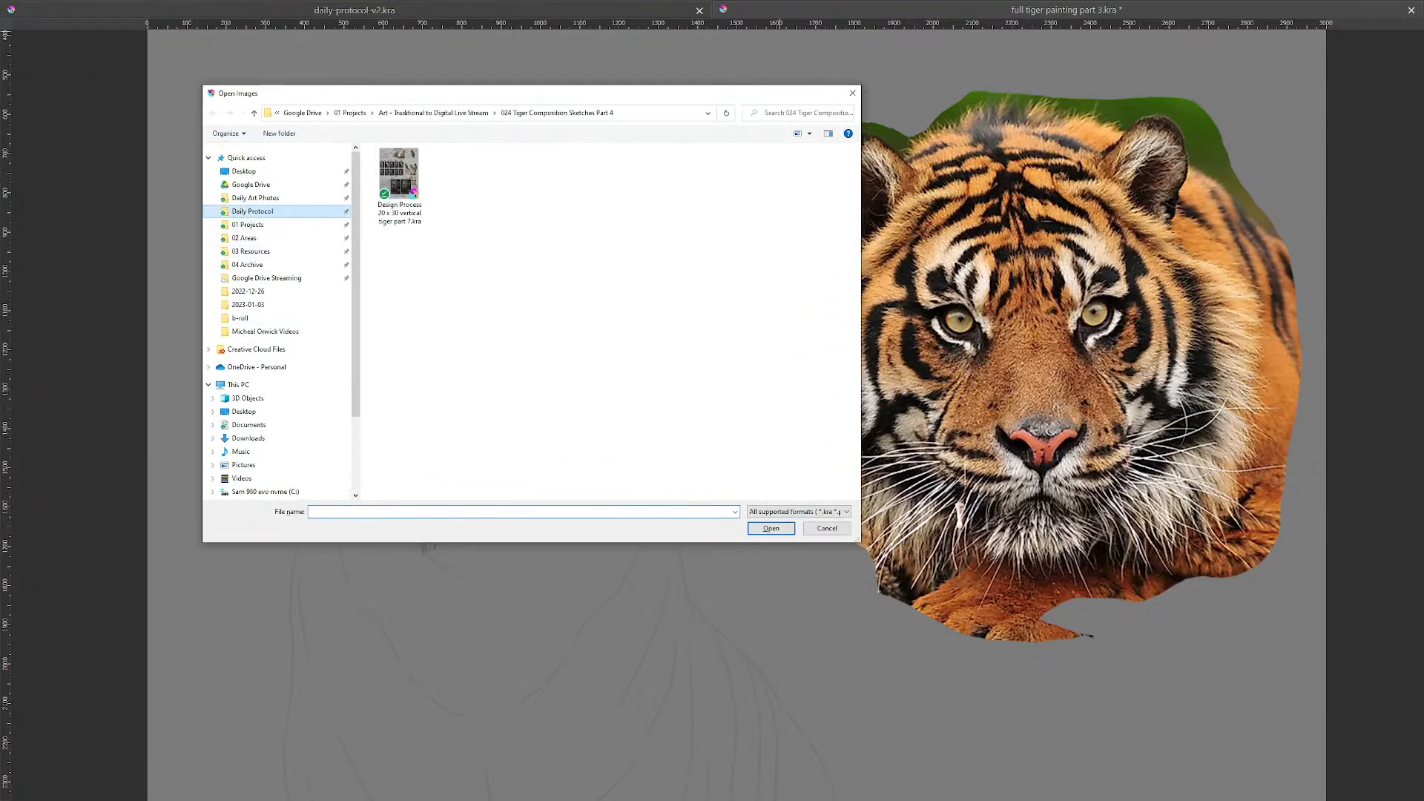
pyautogui.click(249, 225)
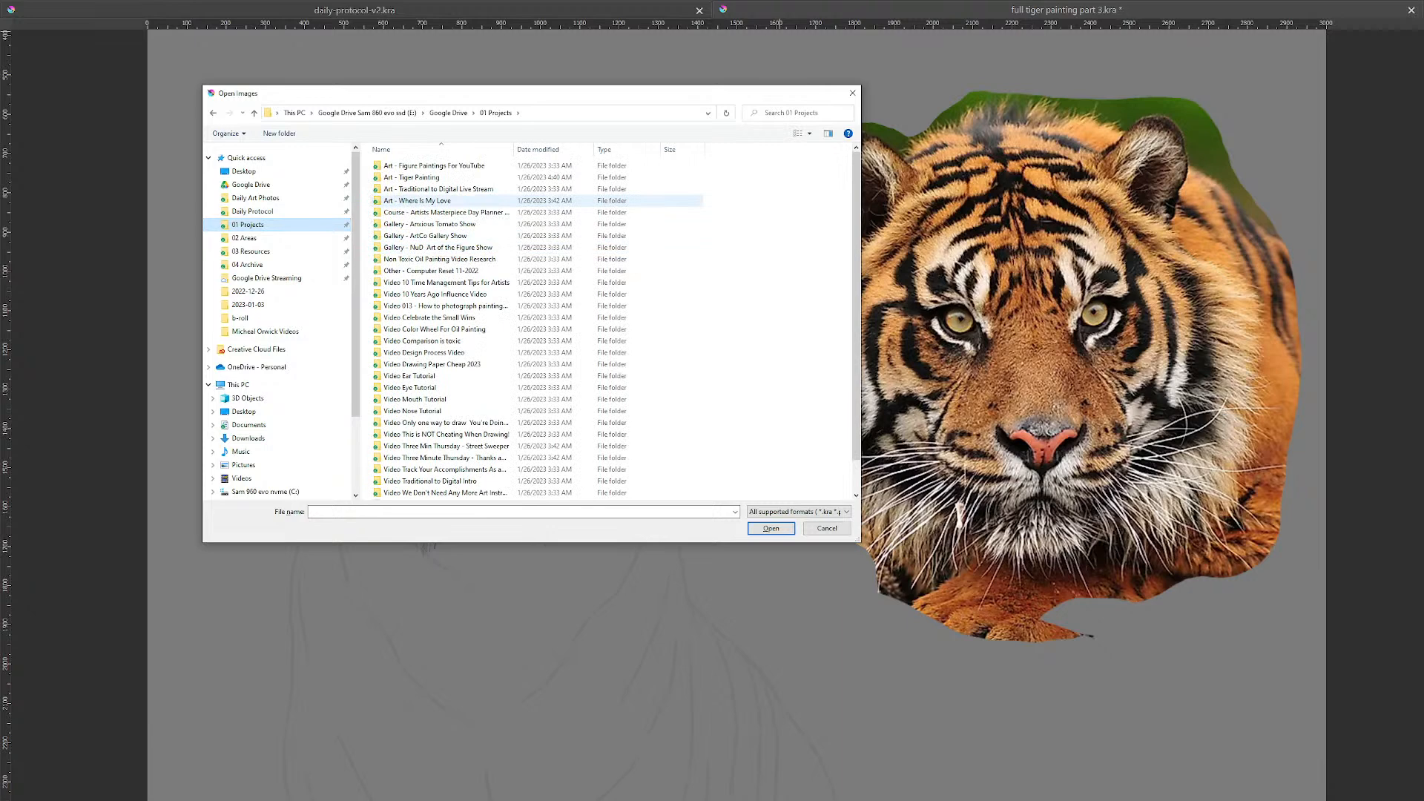
pyautogui.doubleClick(419, 177)
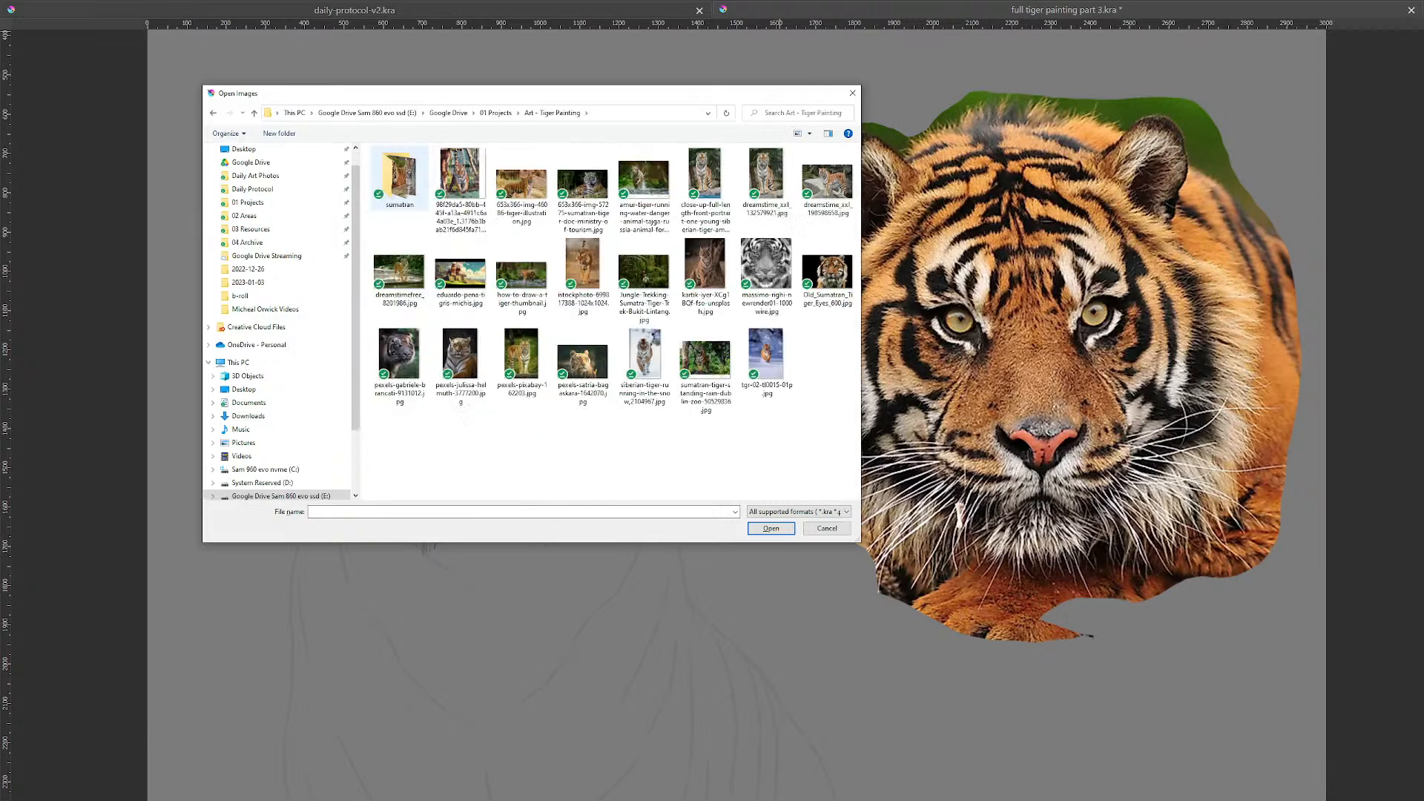
pyautogui.click(827, 272)
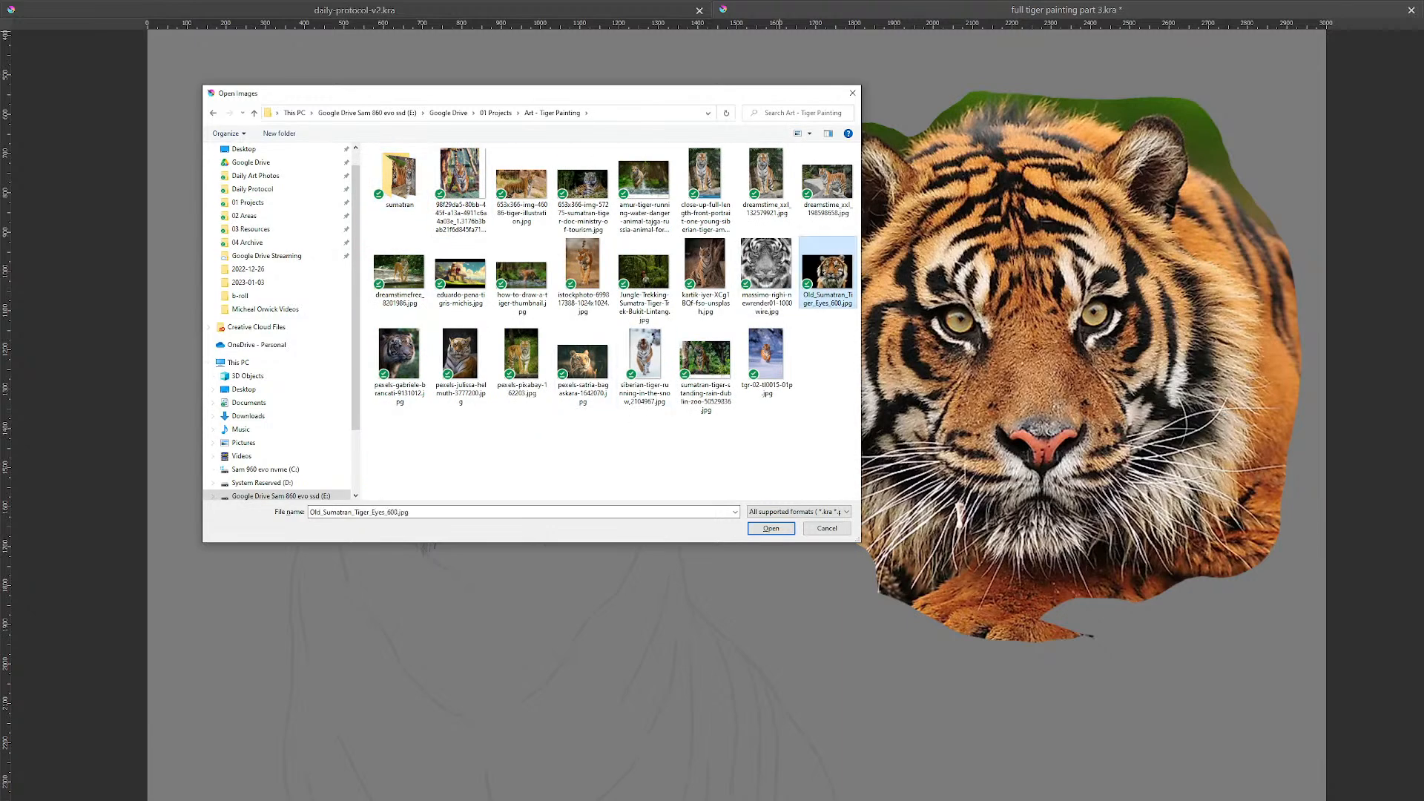
pyautogui.click(770, 528)
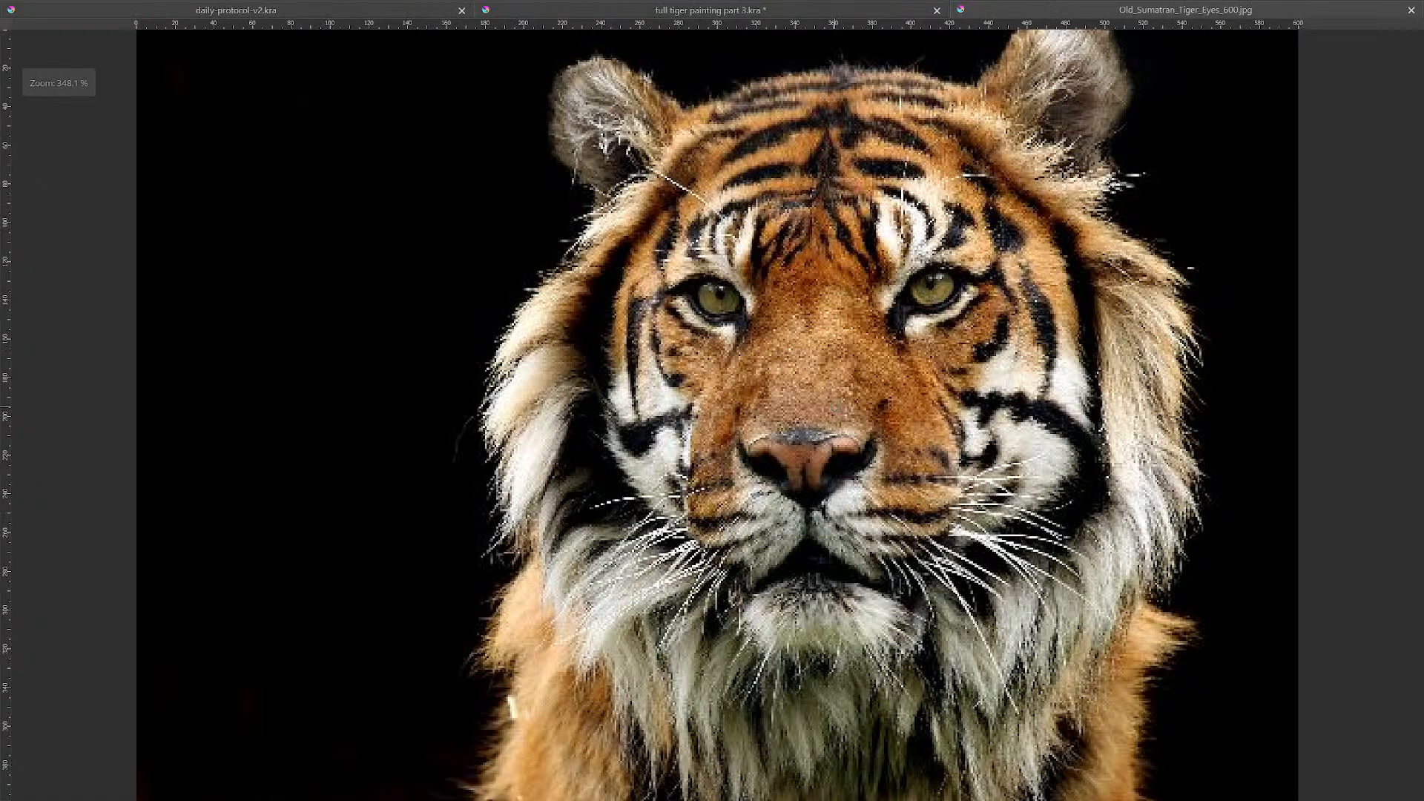
# Step: Copy the entire old Sumatran tiger photo into full tiger painting part 3.kra and move it over the existing reference photo
pyautogui.press('1')
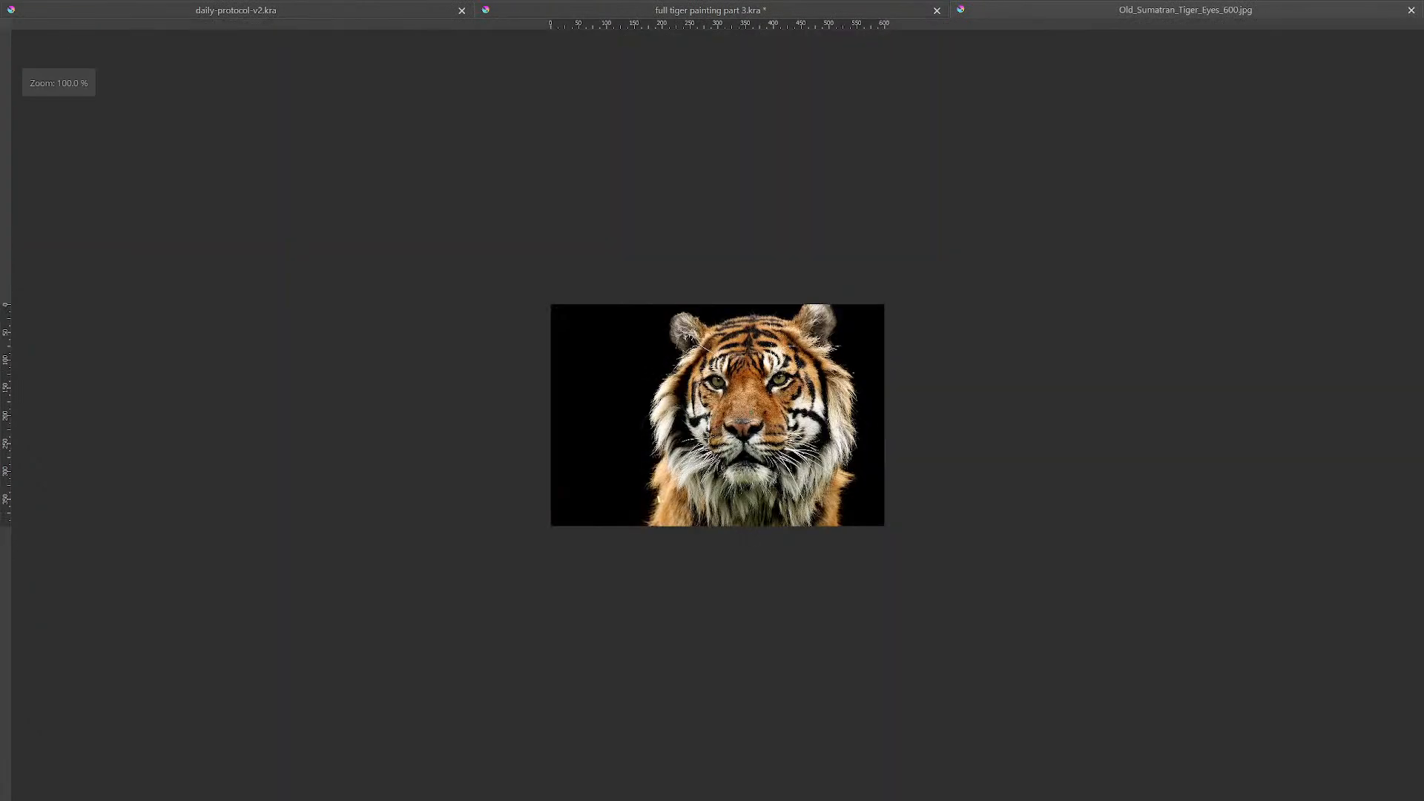
pyautogui.hotkey('ctrl', 'a')
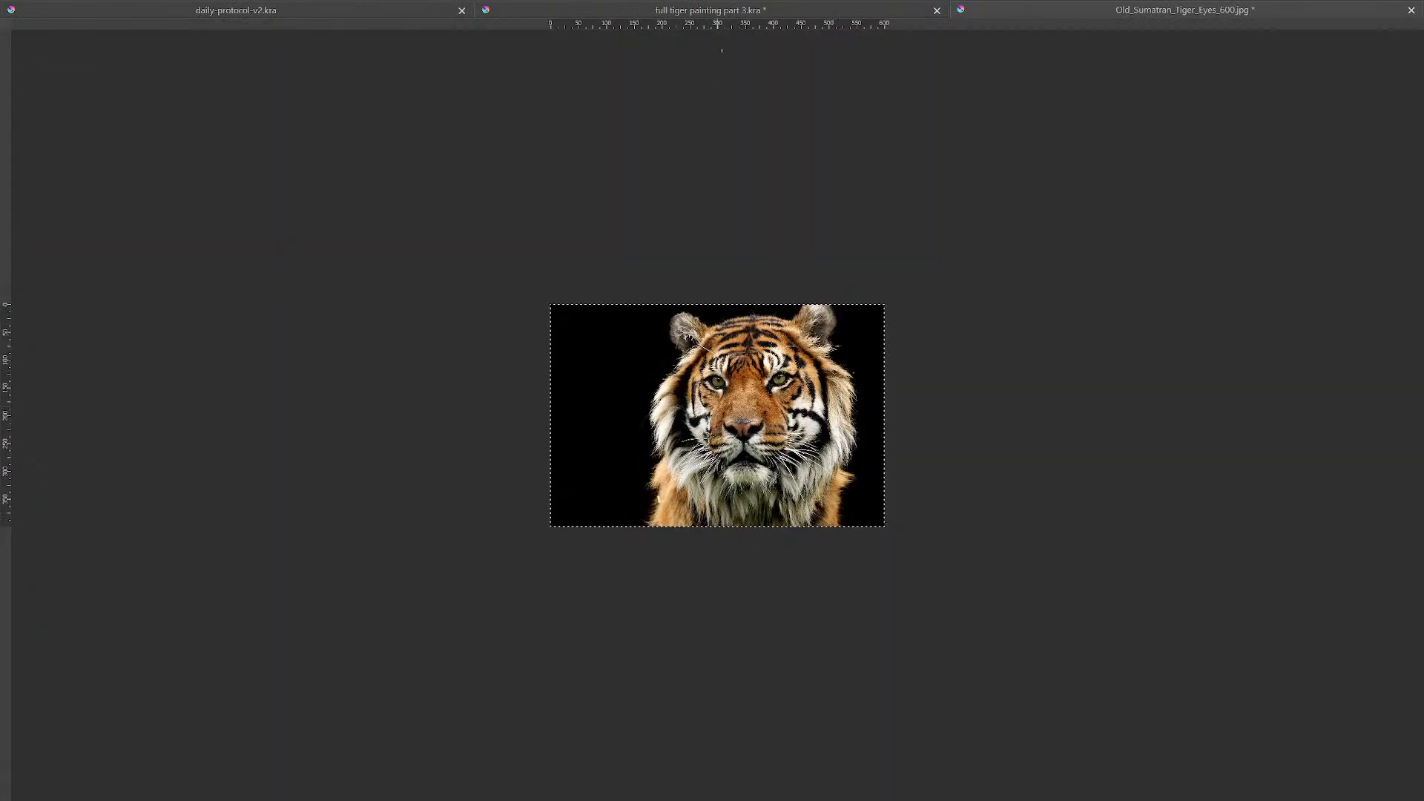
pyautogui.hotkey('ctrl', 'Tab')
pyautogui.hotkey('ctrl', 'v')
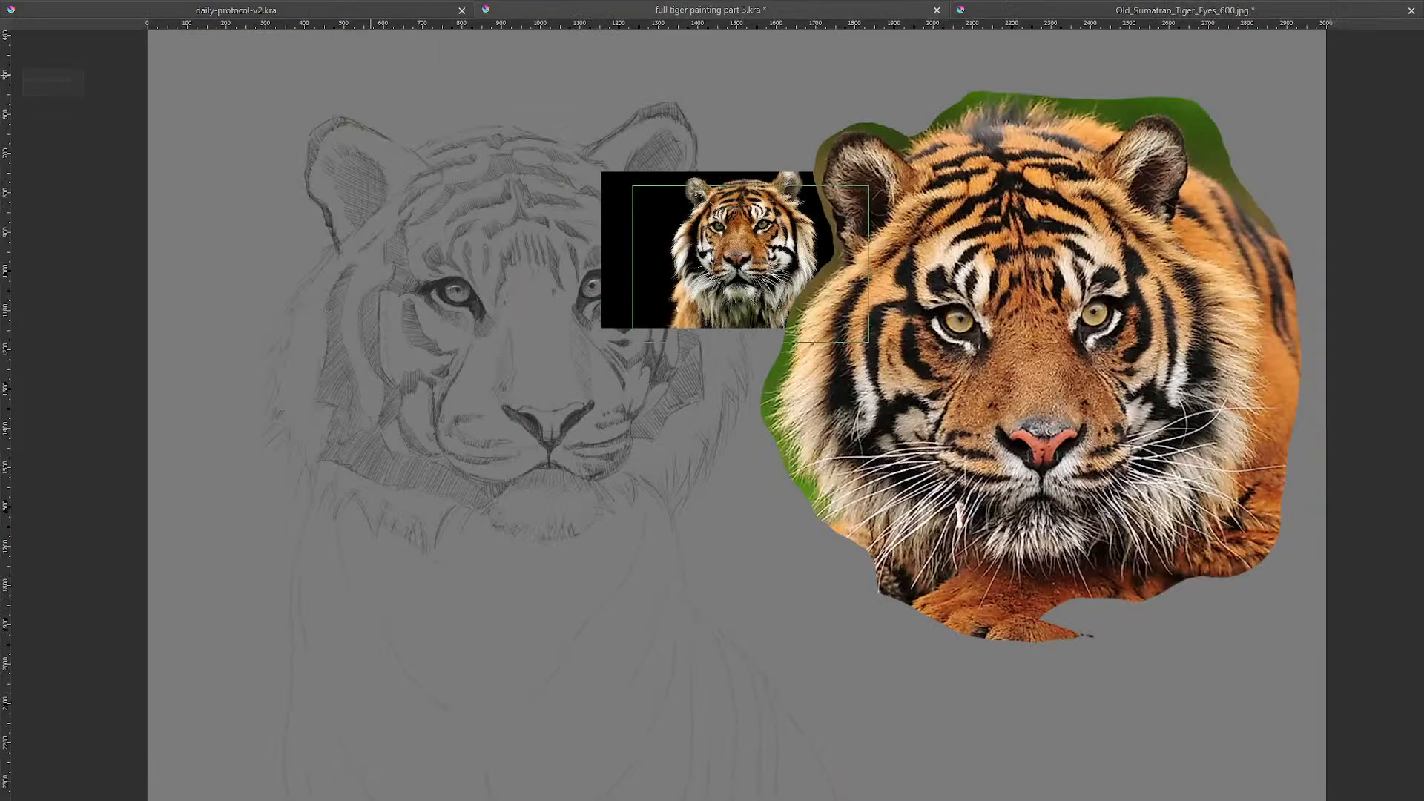
pyautogui.moveTo(934, 271); pyautogui.dragTo(1172, 426)
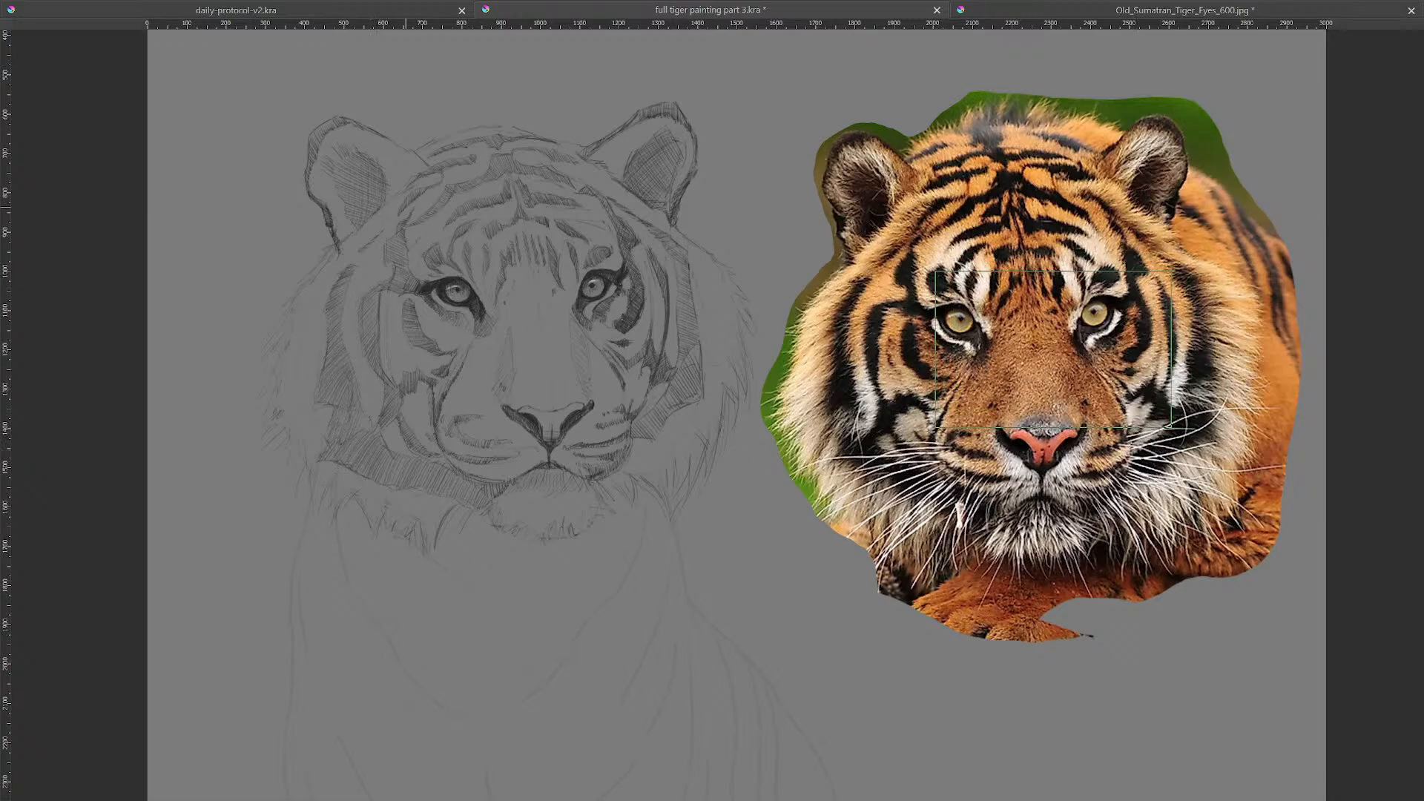
# Step: Put the pasted photo layer into the Ref group, hide the previous tiger reference, and place the photo beside the sketched head
pyautogui.press('Tab')
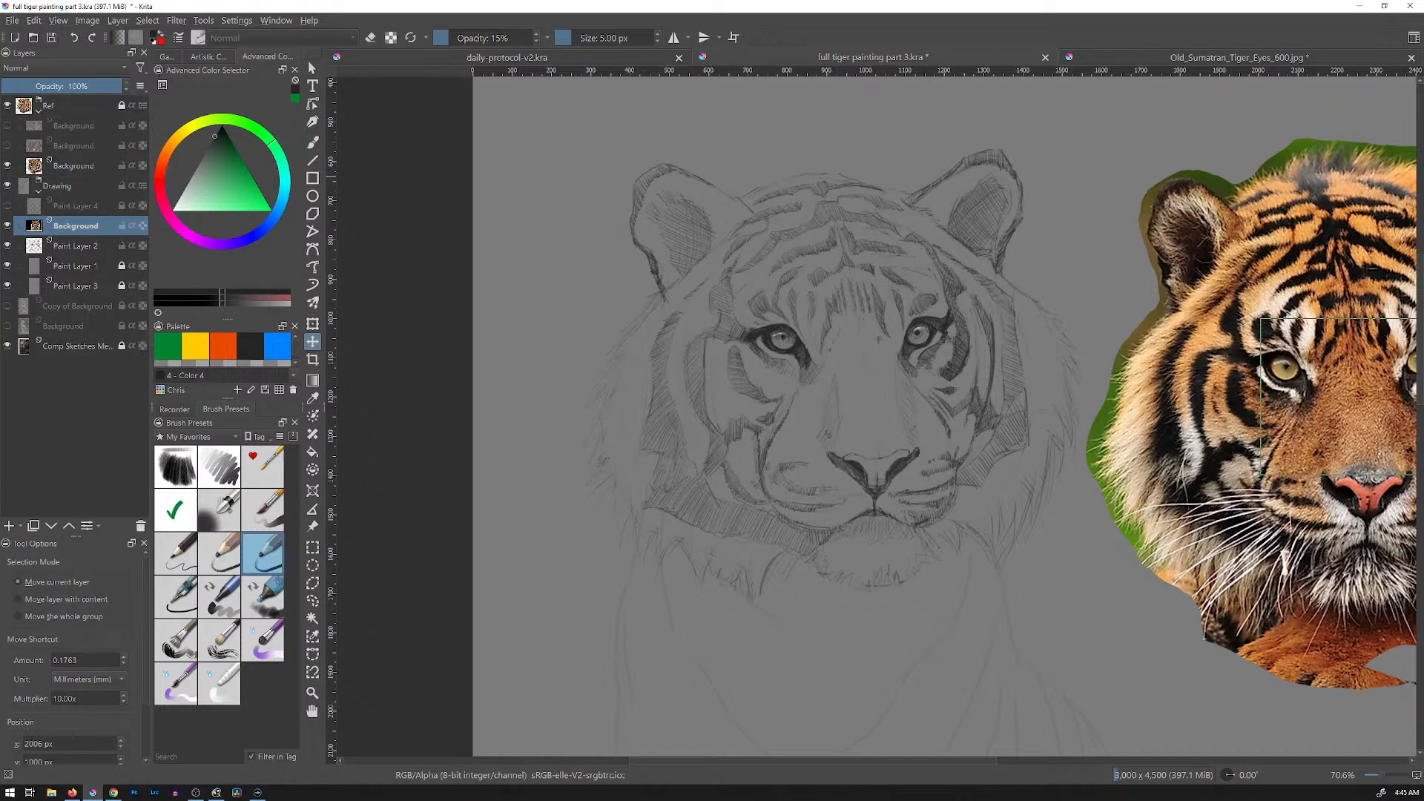
pyautogui.click(122, 106)
pyautogui.moveTo(76, 225); pyautogui.dragTo(75, 156)
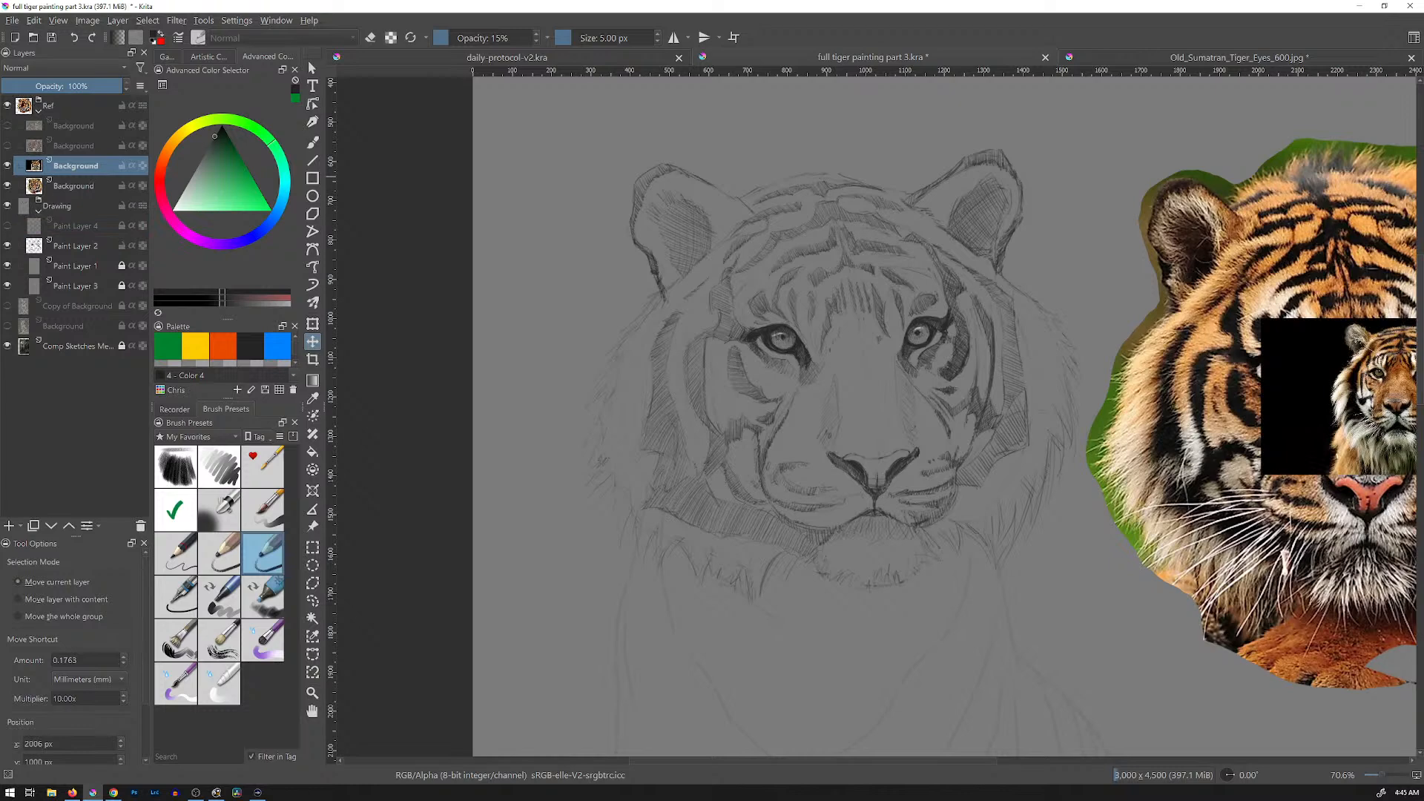
pyautogui.click(7, 185)
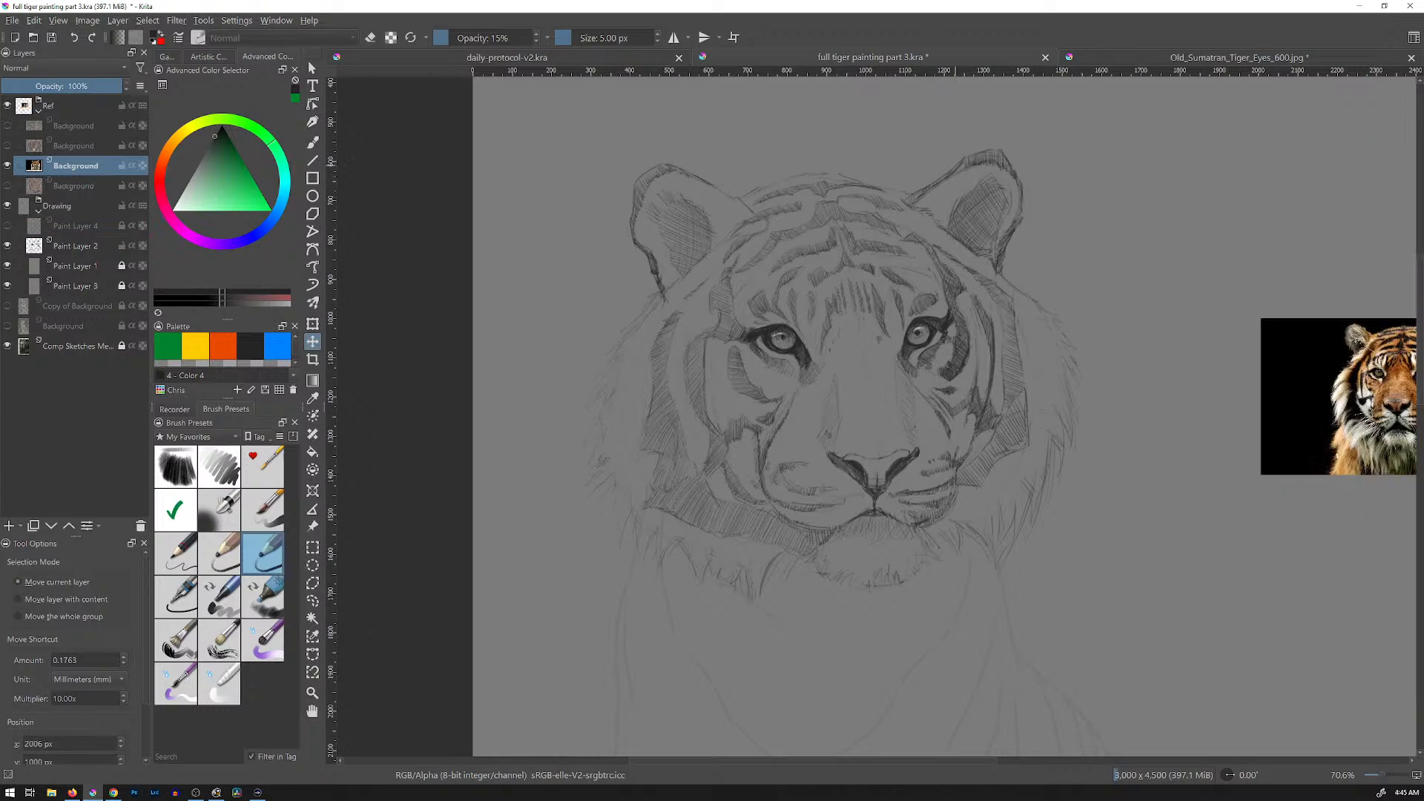
pyautogui.moveTo(1335, 393); pyautogui.dragTo(1212, 310)
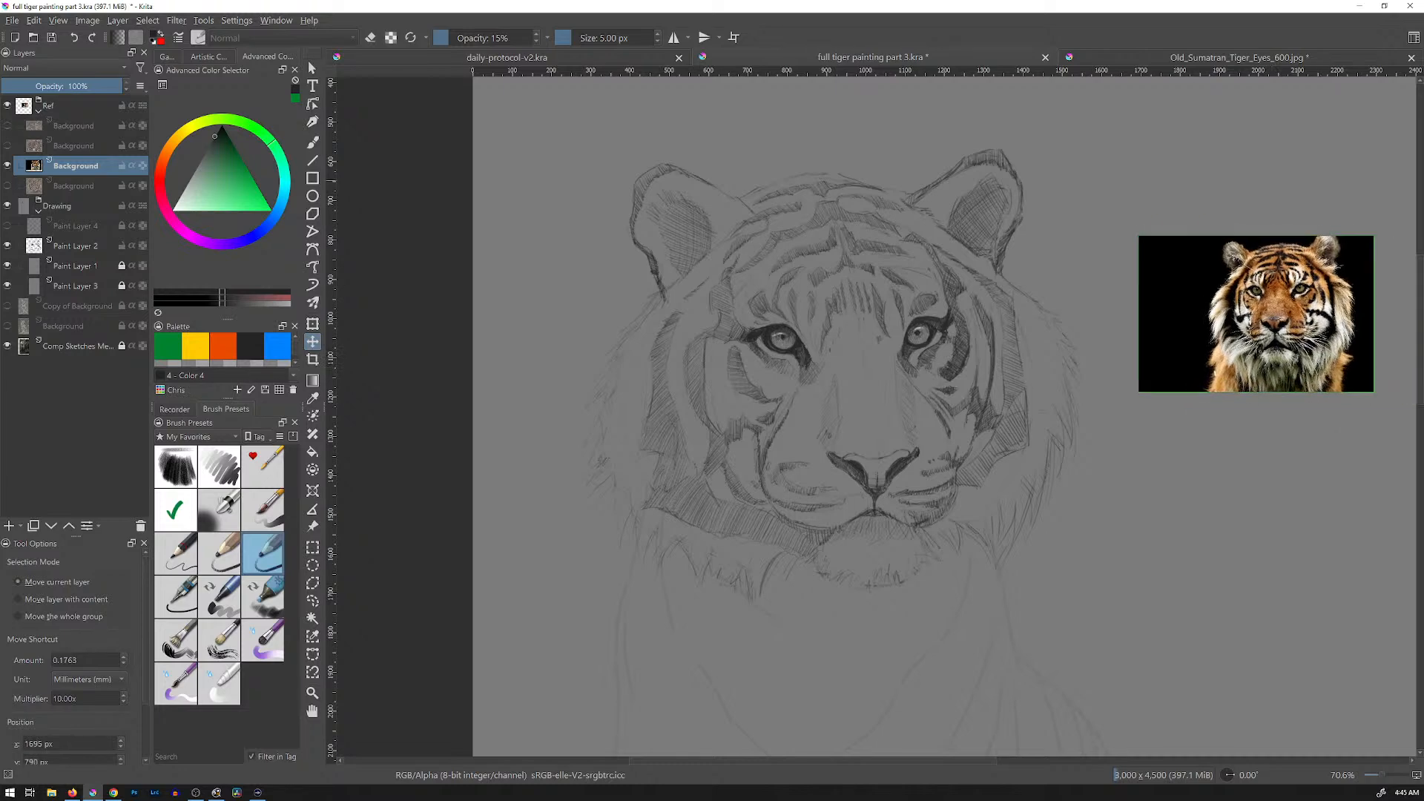
# Step: Sketch longer hanging fur strands below the cheeks and chin on Paint Layer 2, following the old tiger reference
pyautogui.click(76, 245)
pyautogui.moveTo(1101, 372)
pyautogui.mouseDown()
pyautogui.moveTo(888, 302)
pyautogui.moveTo(893, 352)
pyautogui.mouseUp()
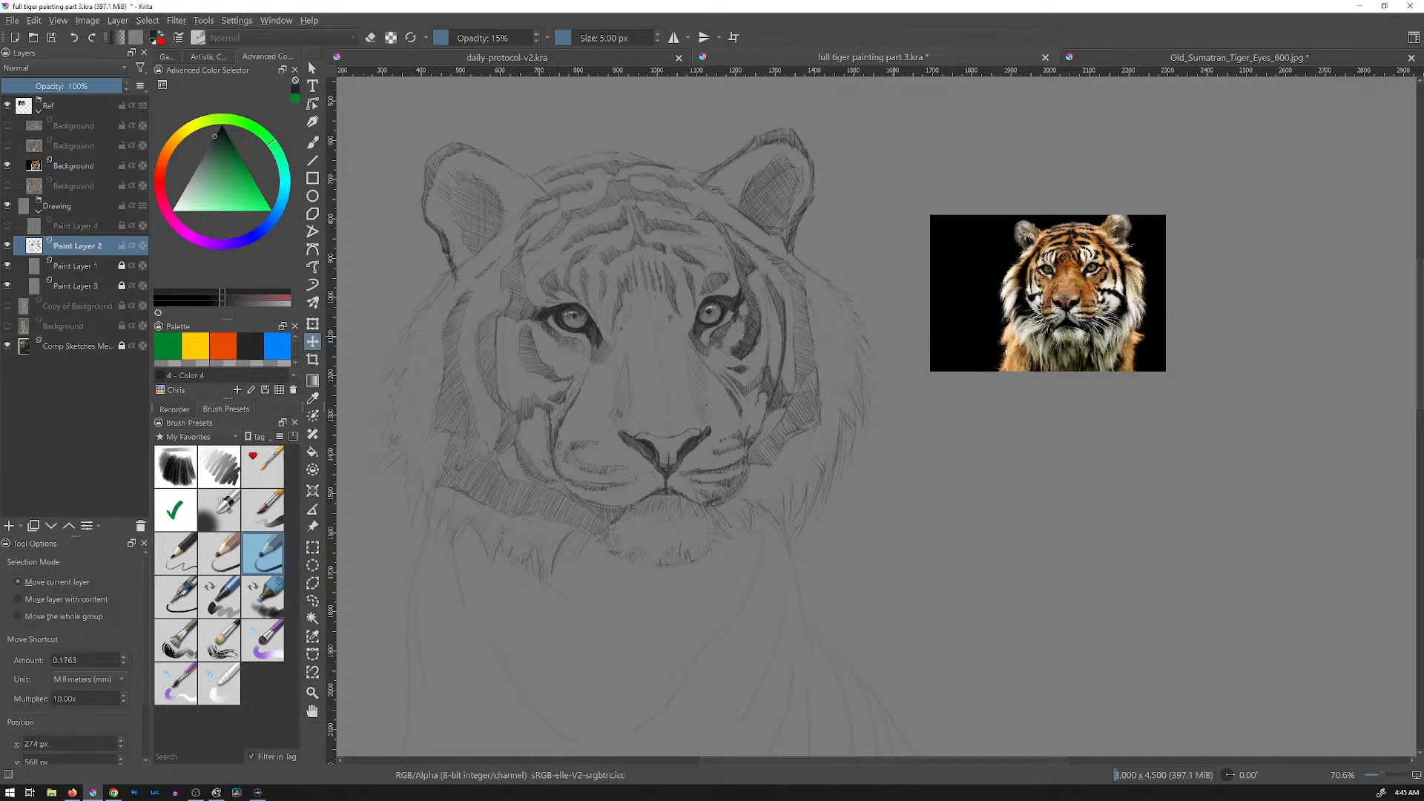
pyautogui.press('Tab')
pyautogui.moveTo(551, 398); pyautogui.dragTo(715, 374)
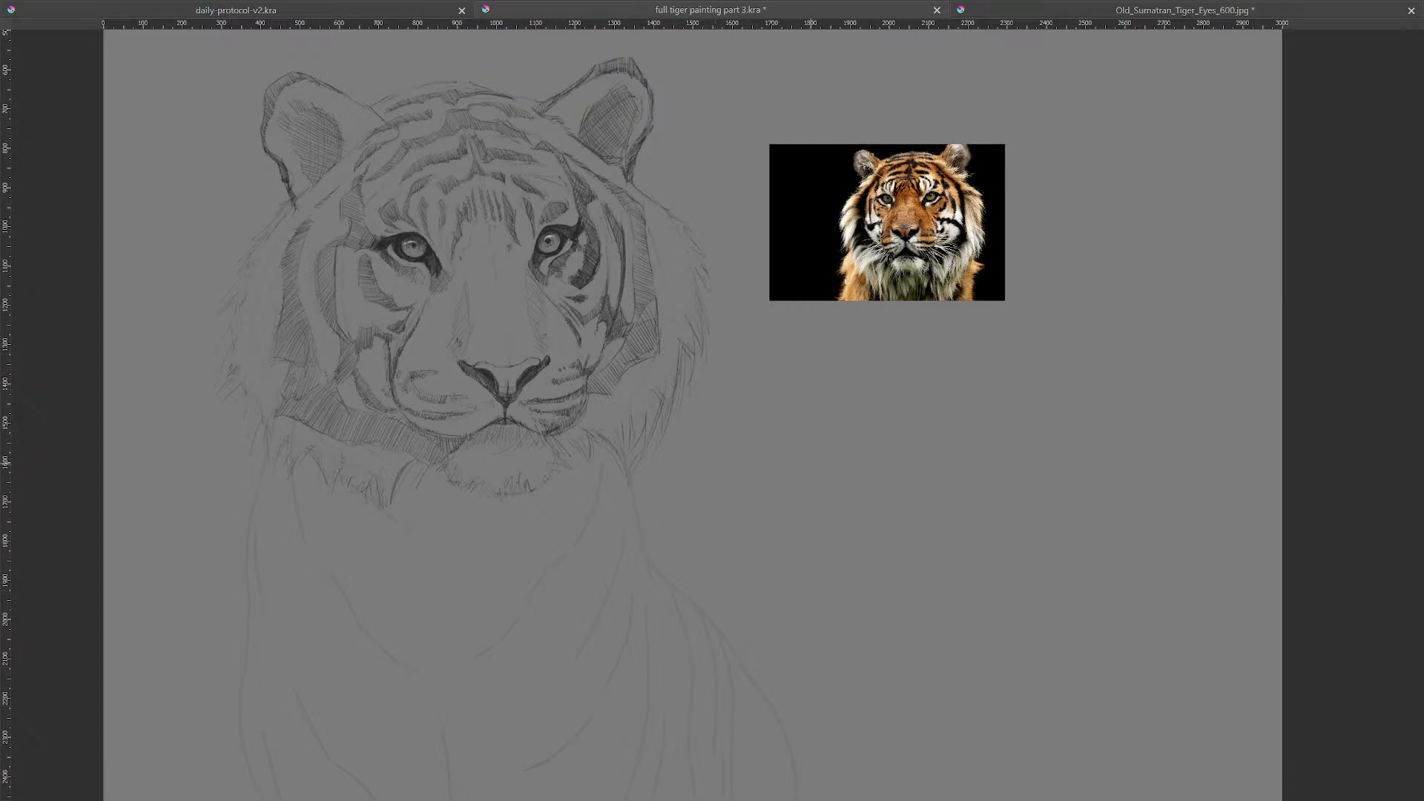
pyautogui.moveTo(814, 460)
pyautogui.mouseDown()
pyautogui.moveTo(842, 445)
pyautogui.moveTo(877, 458)
pyautogui.mouseUp()
pyautogui.hotkey('ctrl', 'z')
pyautogui.moveTo(814, 302); pyautogui.dragTo(794, 353)
pyautogui.hotkey('ctrl', 'z')
pyautogui.moveTo(611, 528); pyautogui.dragTo(605, 550)
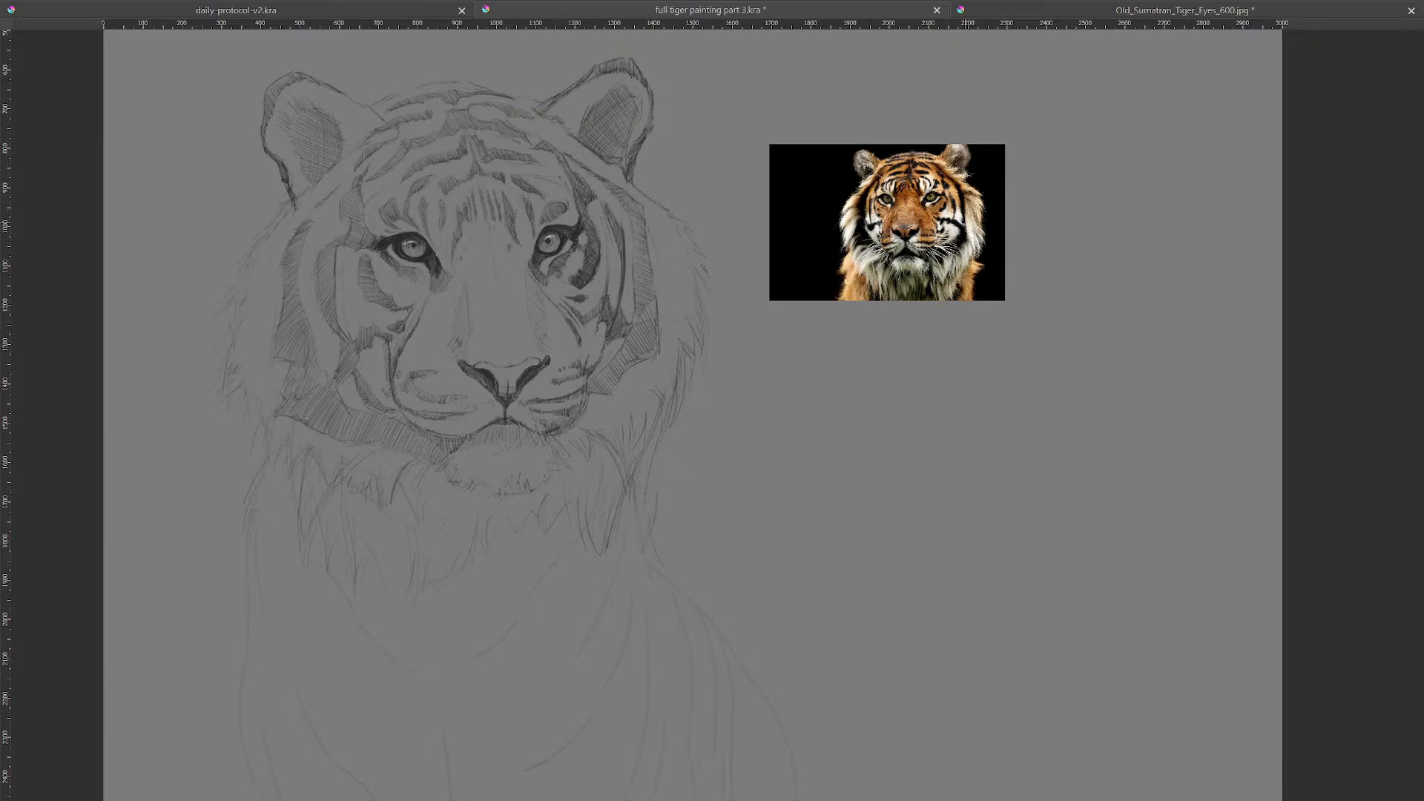
# Step: Enlarge the old Sumatran tiger photo on its Background layer and reposition it beside the upper part of the sketched head
pyautogui.press('Tab')
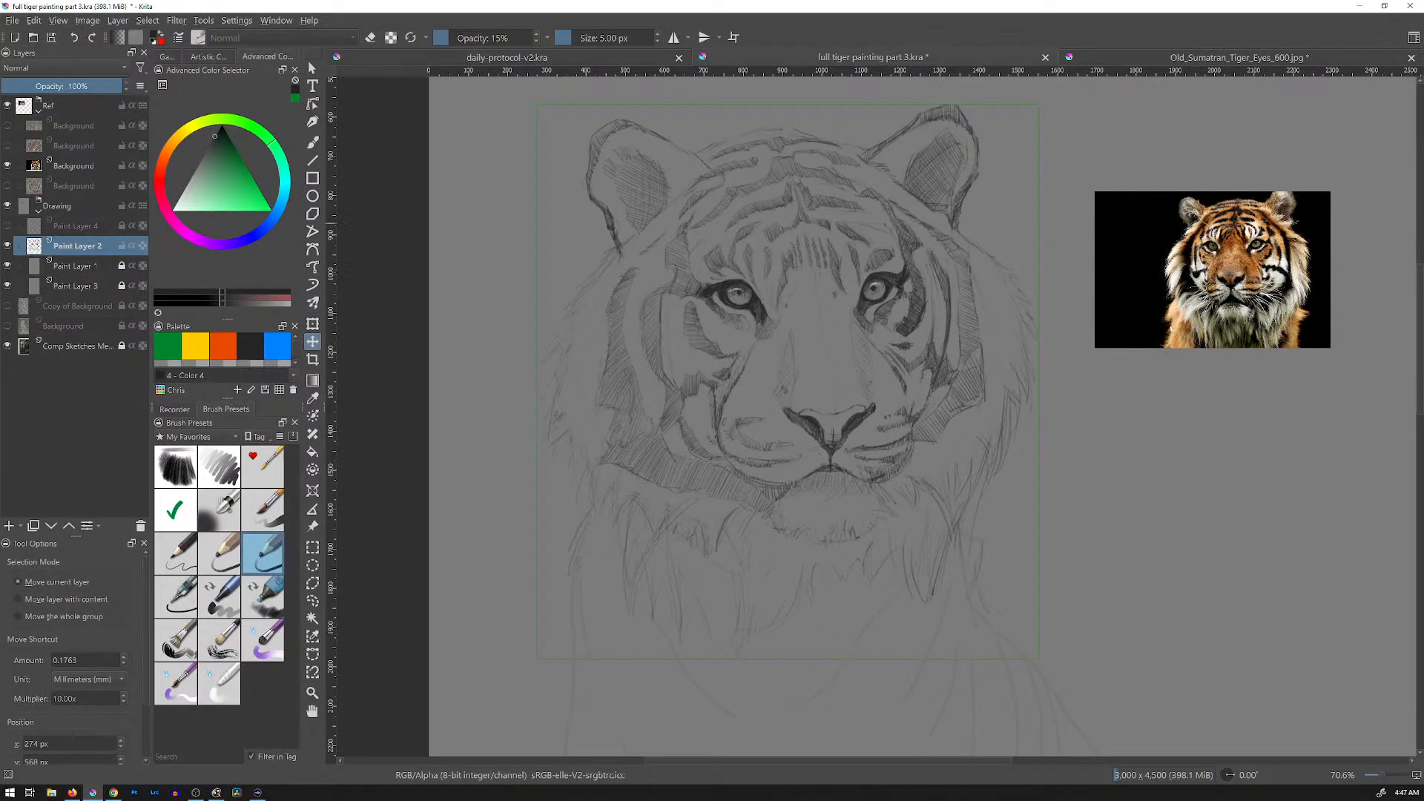
pyautogui.click(76, 166)
pyautogui.moveTo(1231, 274); pyautogui.dragTo(1267, 183)
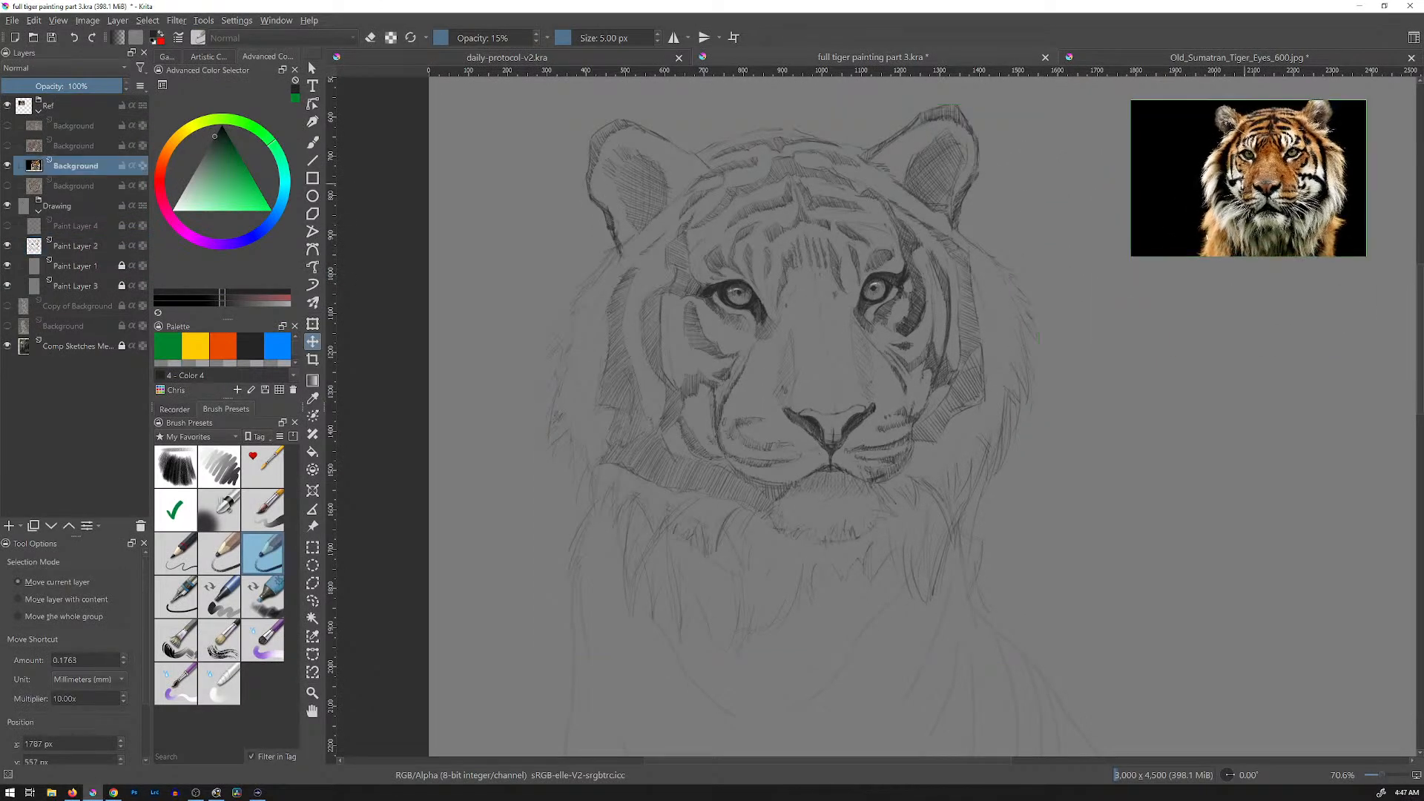
pyautogui.moveTo(1086, 451); pyautogui.dragTo(966, 453)
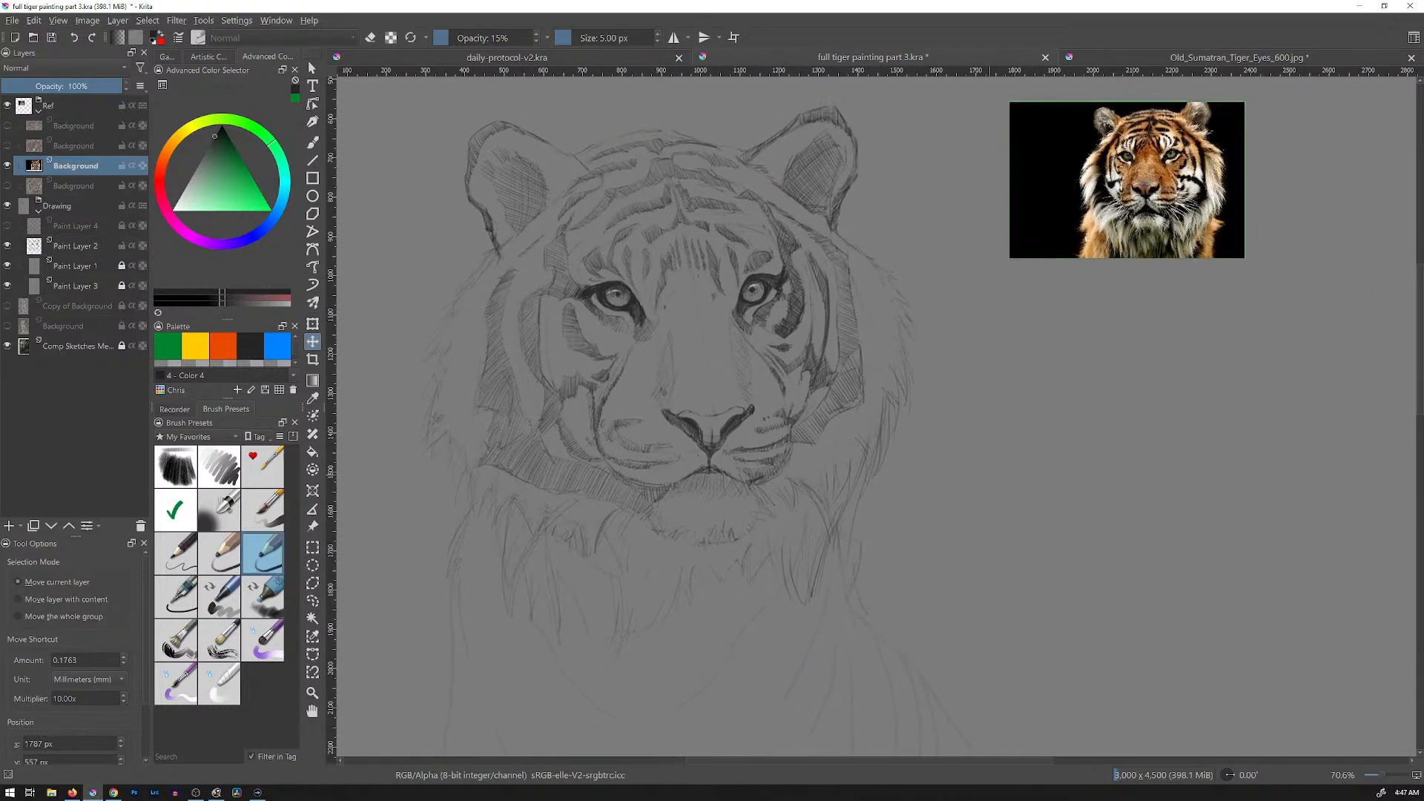
pyautogui.press('b')
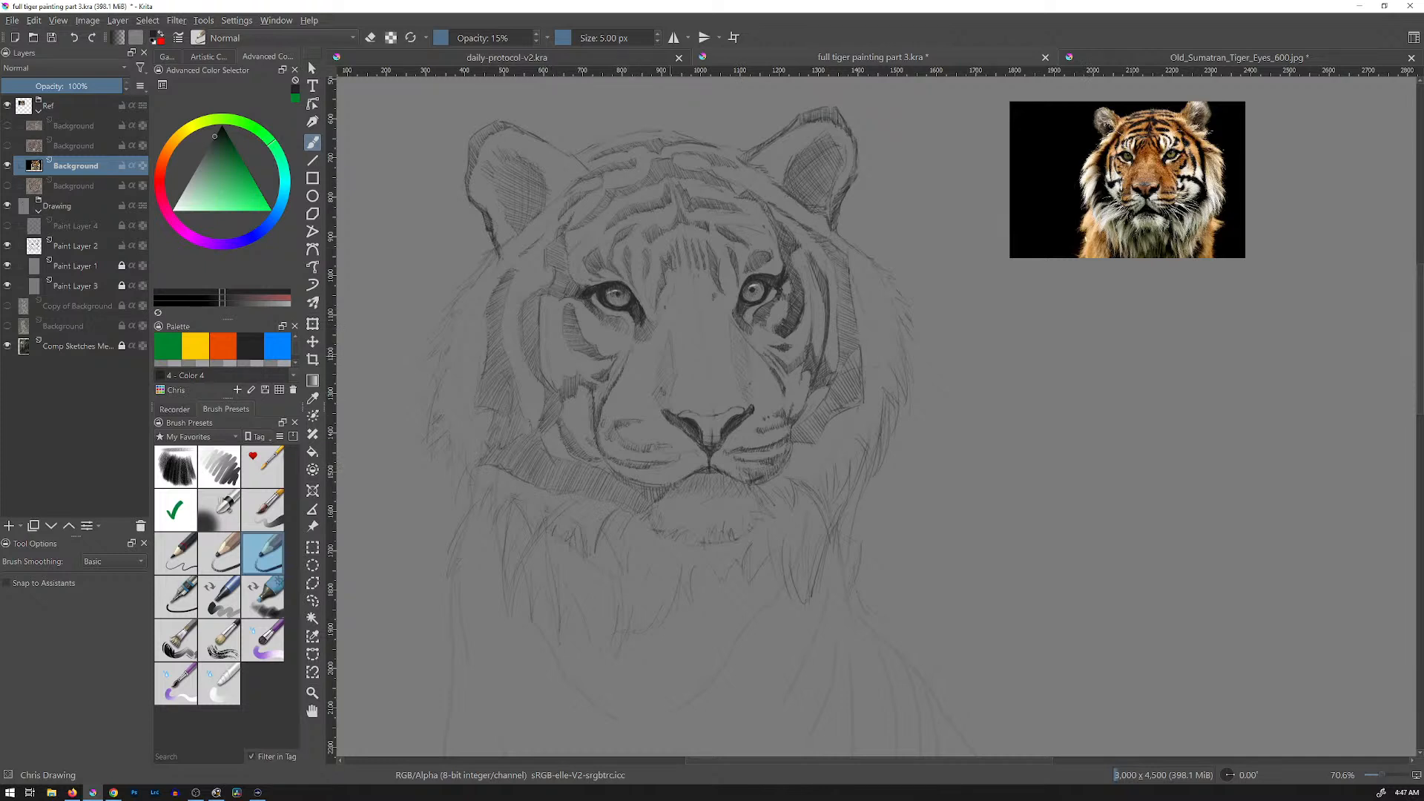
pyautogui.hotkey('ctrl', 't')
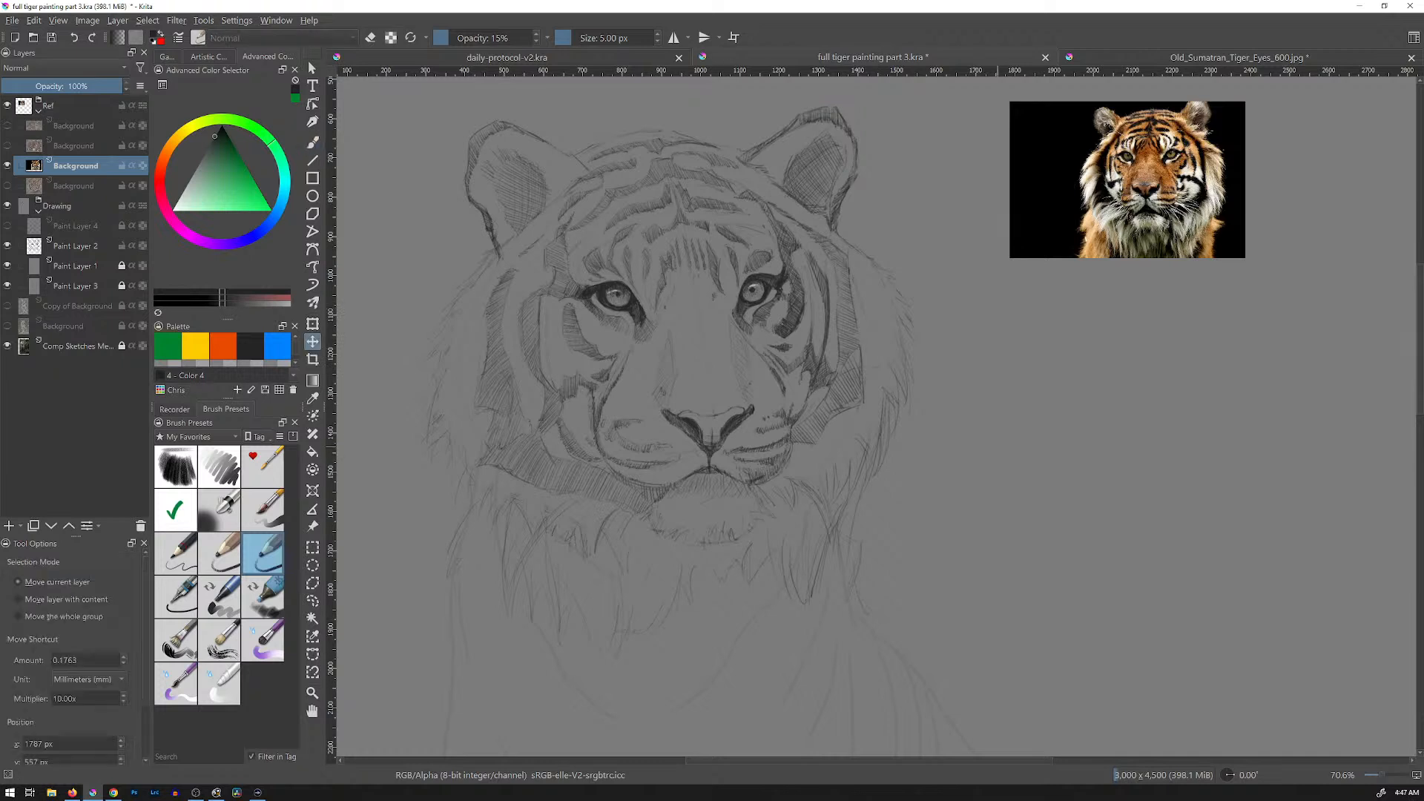
pyautogui.moveTo(1009, 257); pyautogui.dragTo(863, 356)
pyautogui.press('t')
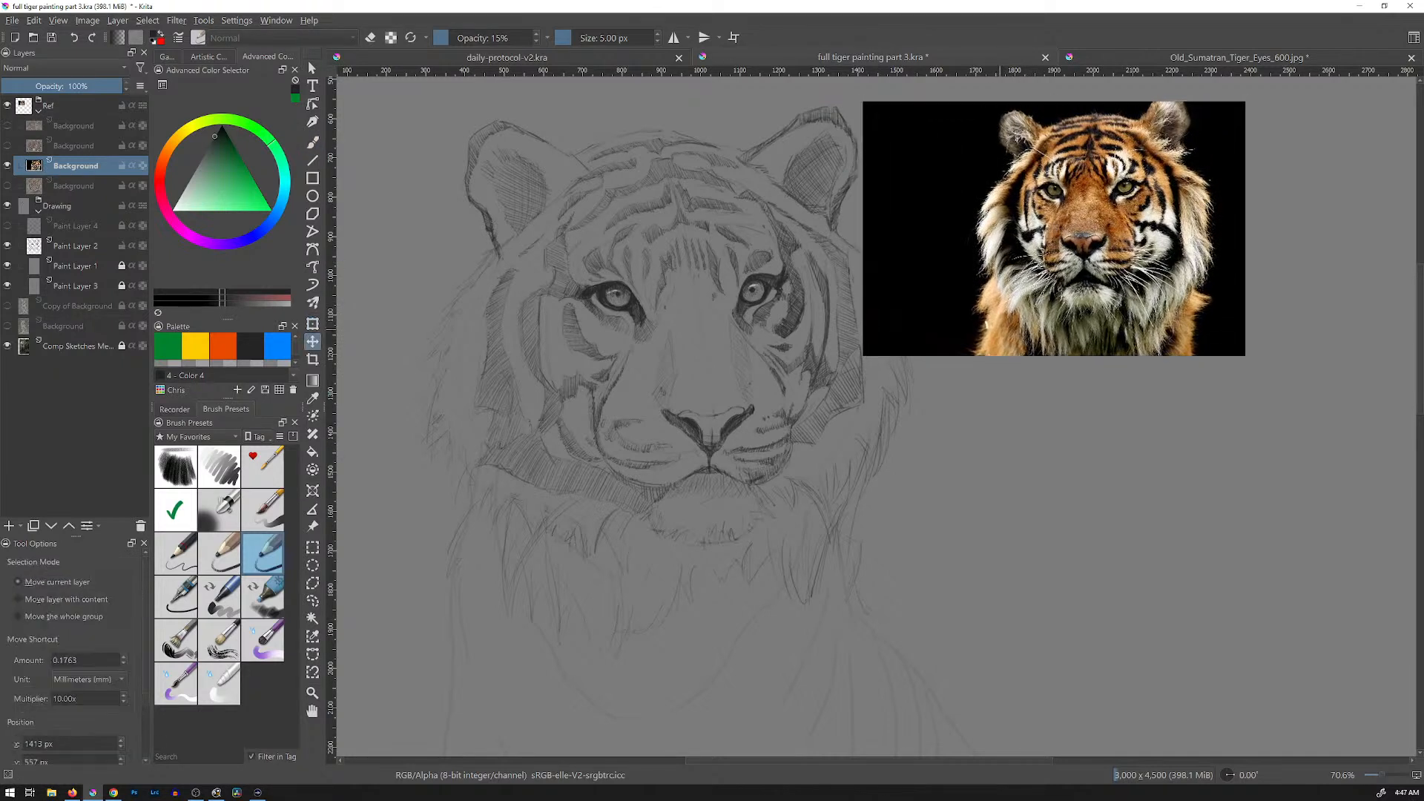
pyautogui.moveTo(1053, 230); pyautogui.dragTo(1139, 281)
pyautogui.press('b')
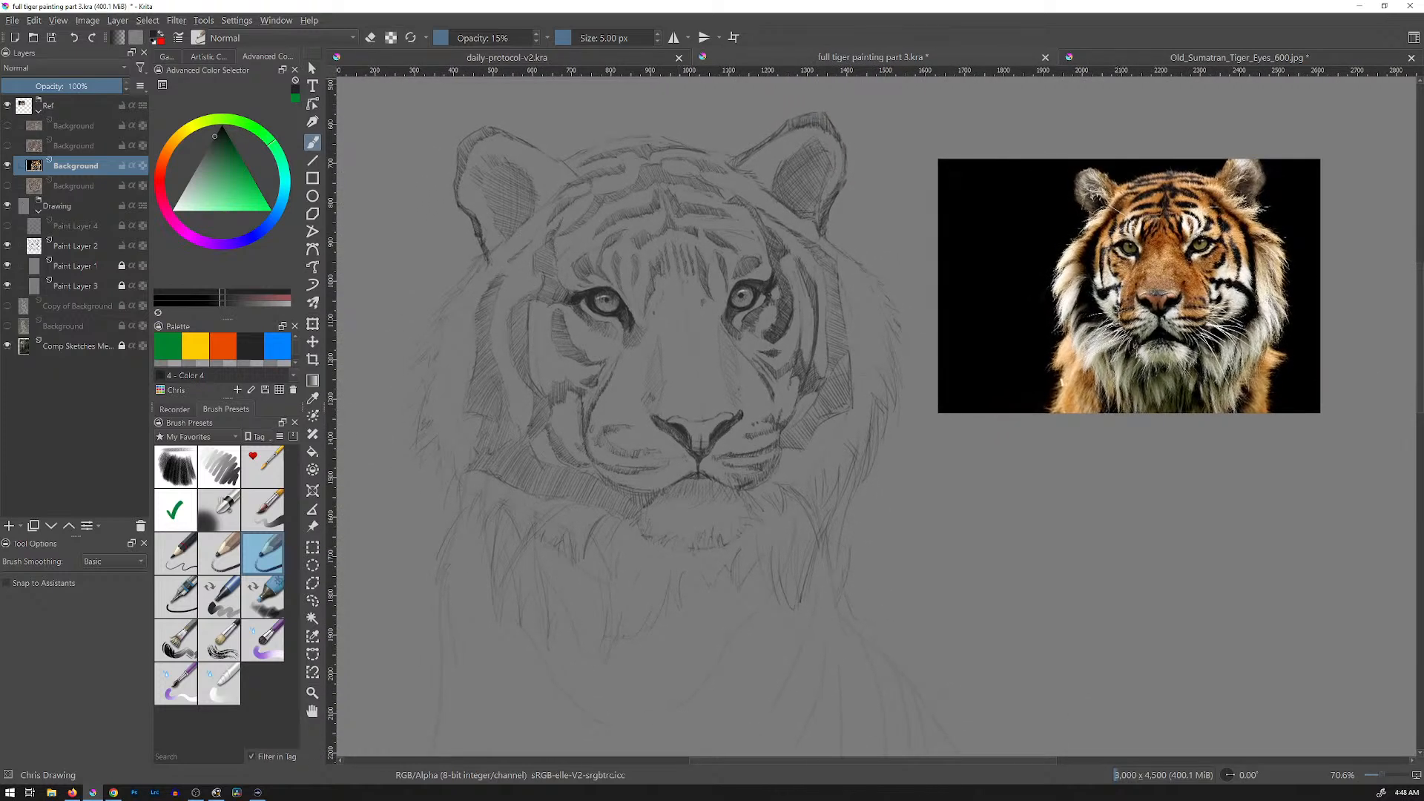
# Step: Mirror the old Sumatran tiger photo layer horizontally and move it back beside the sketched head
pyautogui.click(117, 20)
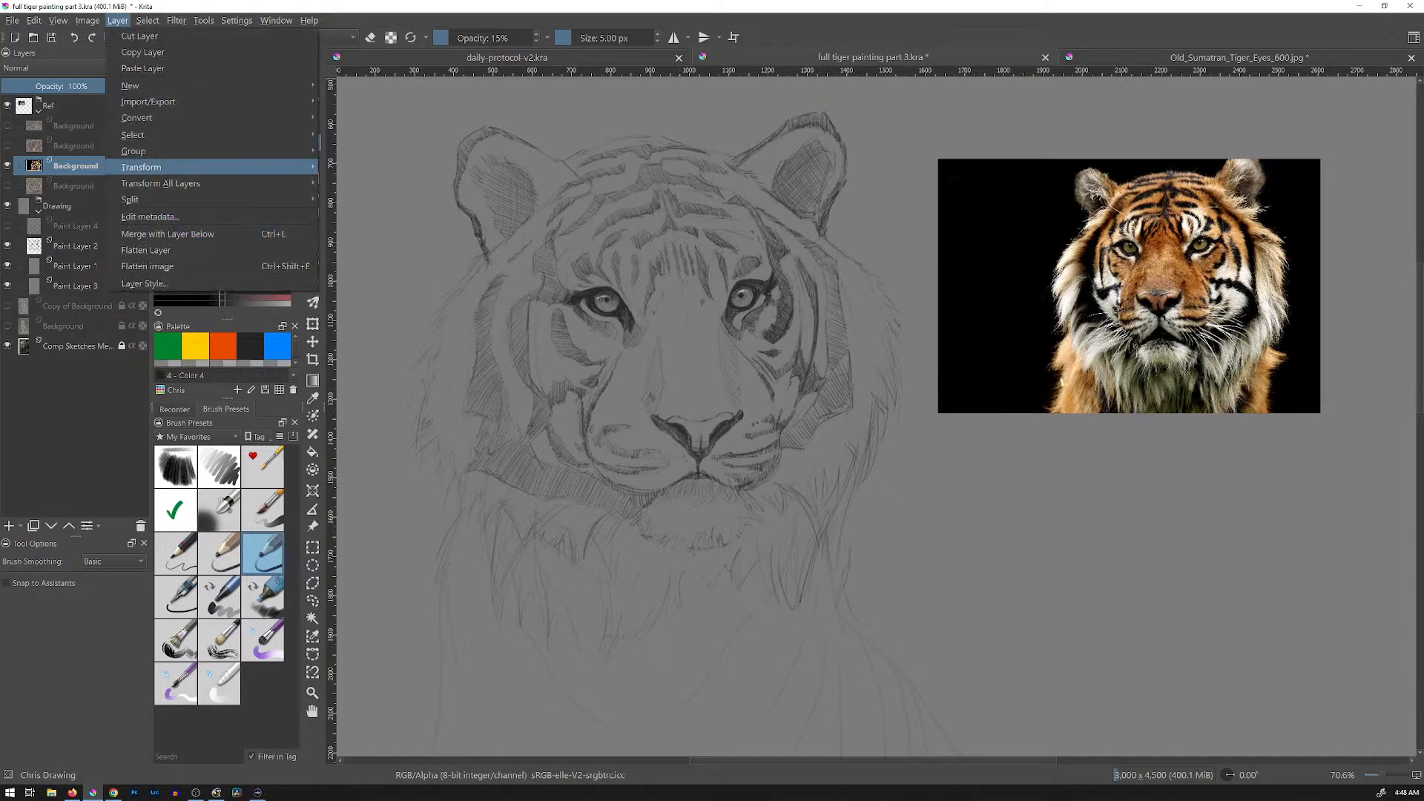
pyautogui.moveTo(149, 166)
pyautogui.click(380, 167)
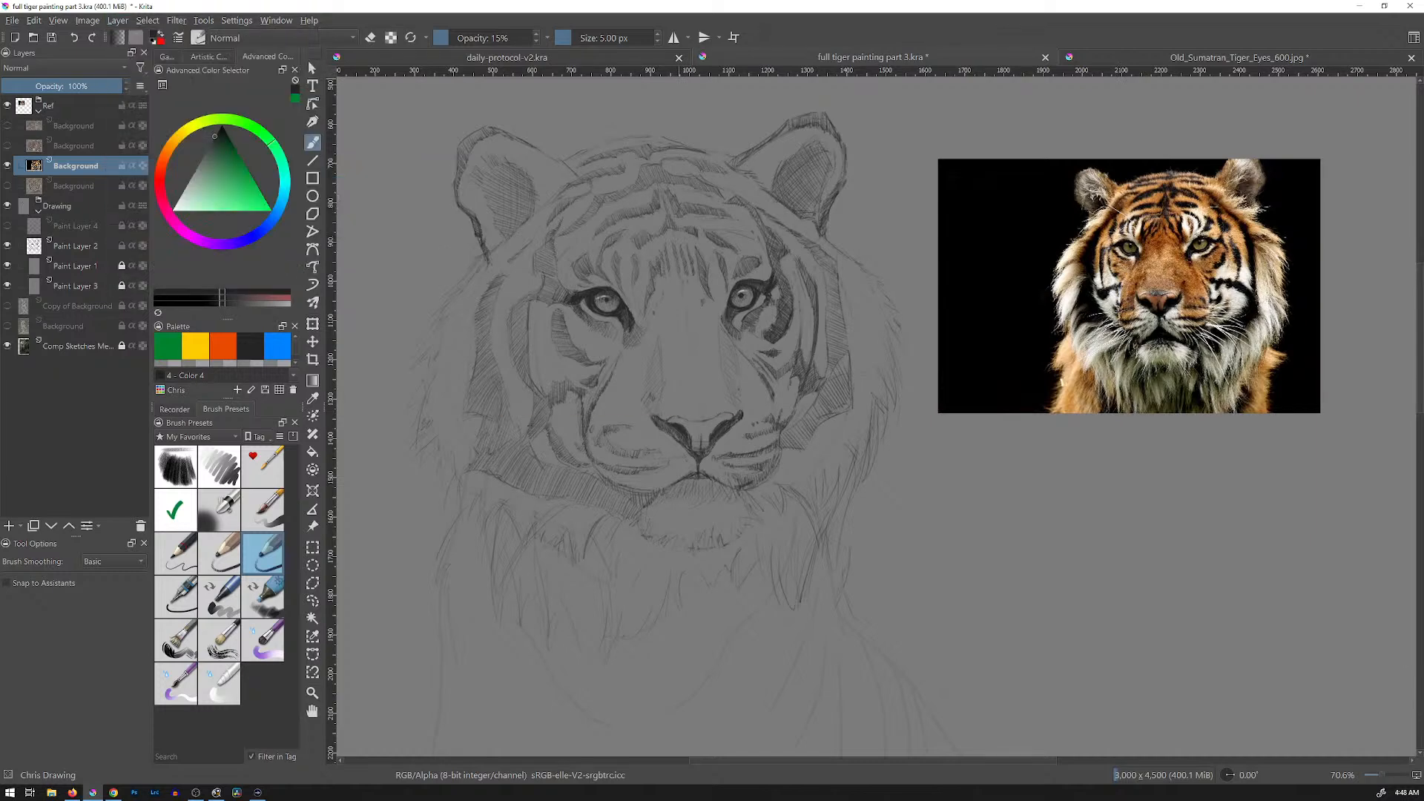
pyautogui.press('t')
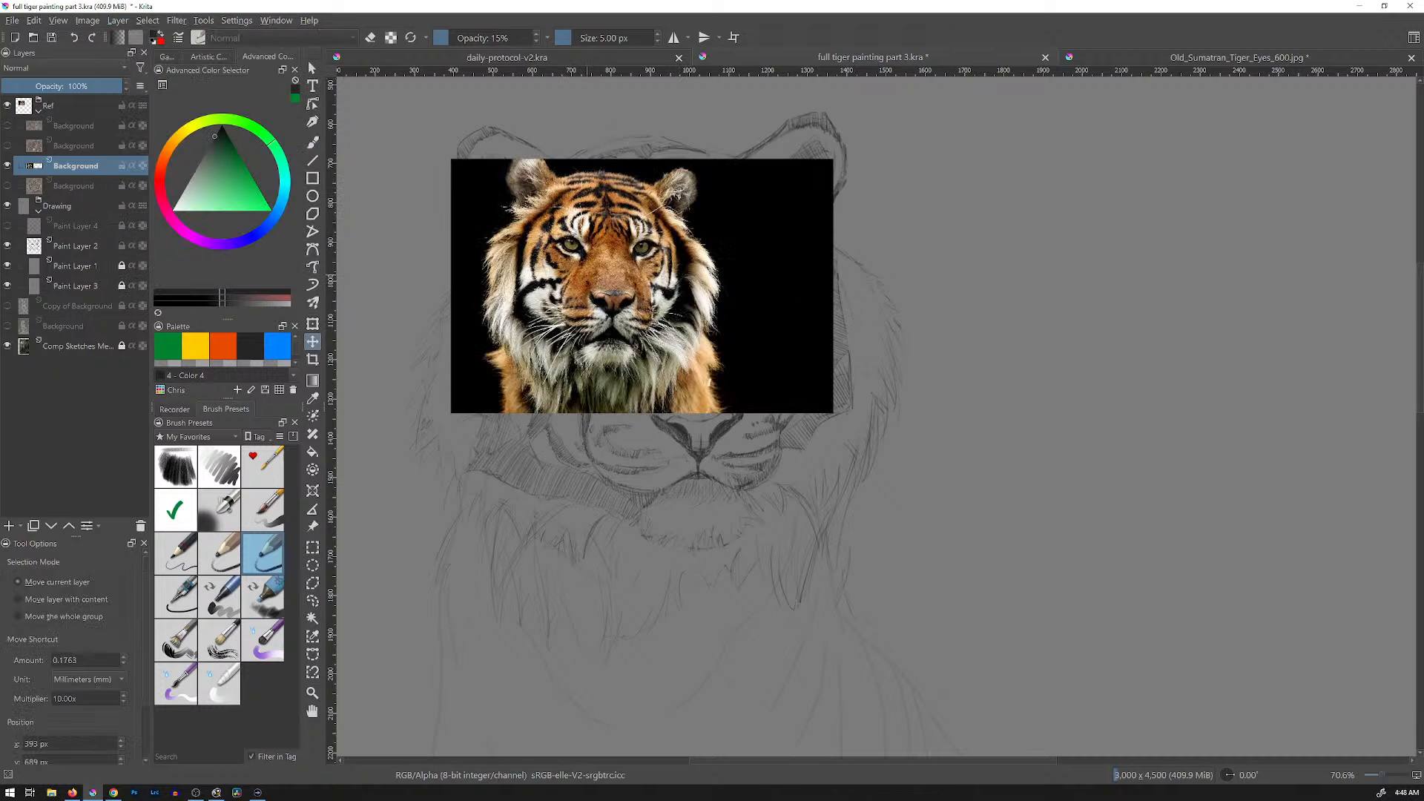
pyautogui.moveTo(642, 286); pyautogui.dragTo(1138, 296)
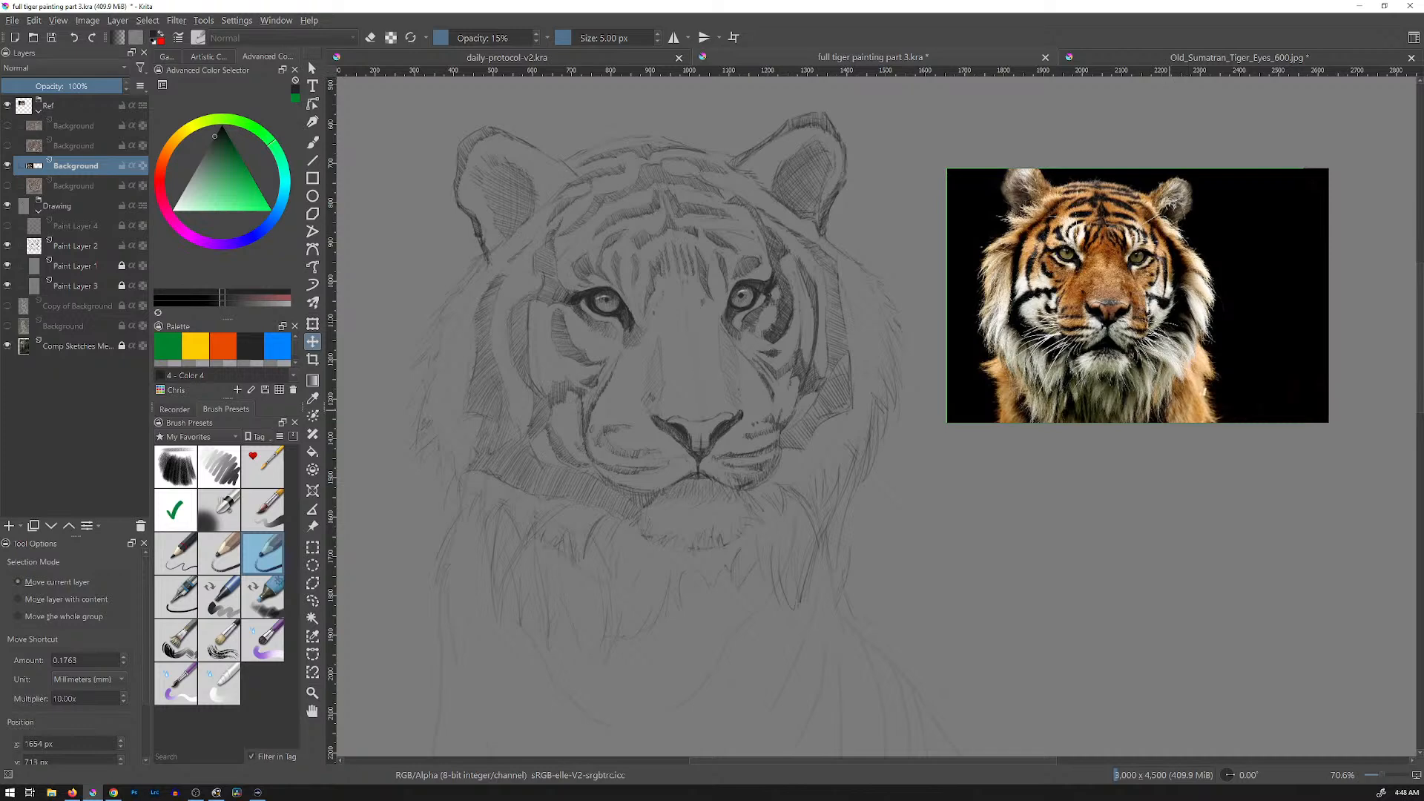
# Step: Try rotating the mirrored tiger photo slightly counterclockwise
pyautogui.hotkey('ctrl', 't')
pyautogui.moveTo(1205, 472); pyautogui.dragTo(1227, 464)
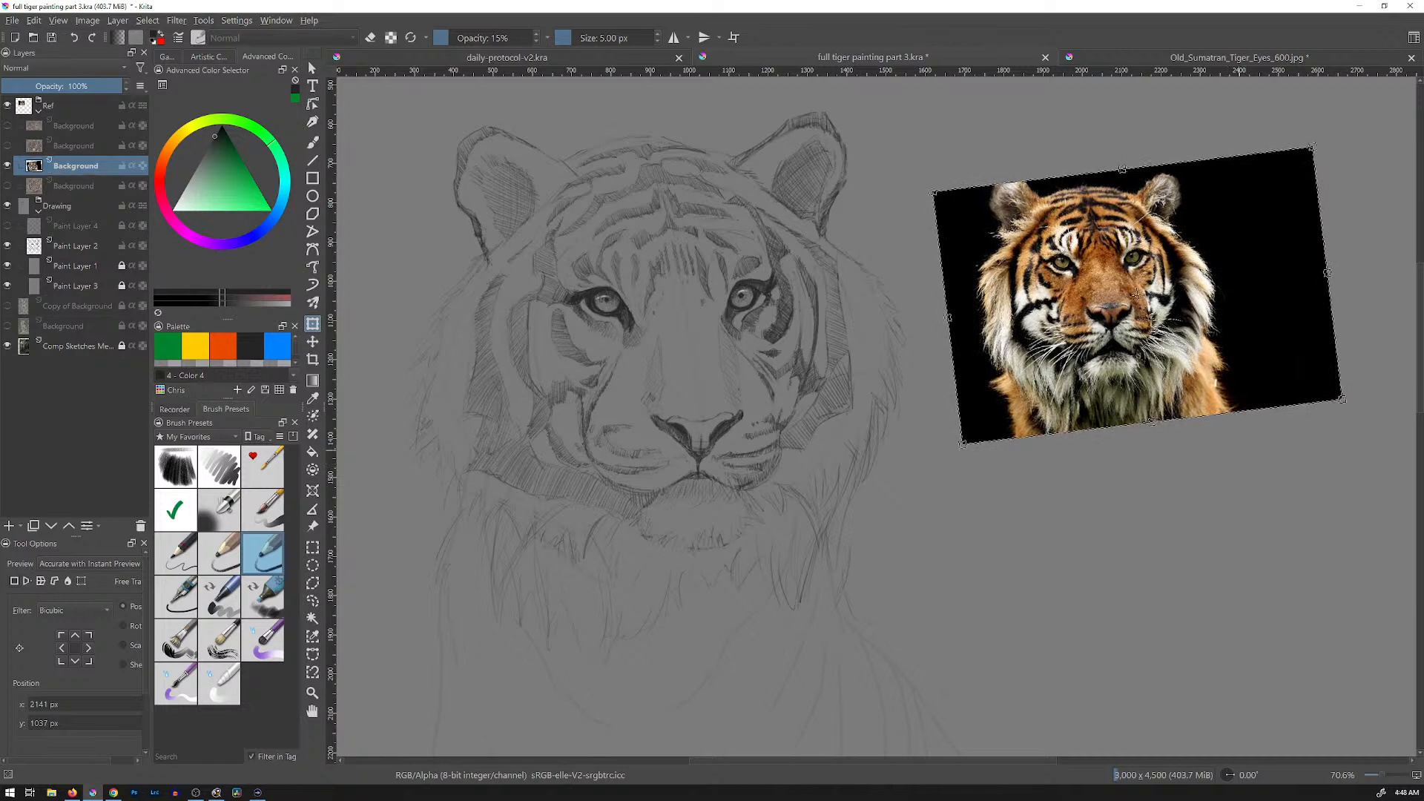
pyautogui.hotkey('ctrl', 'z')
pyautogui.press('Return')
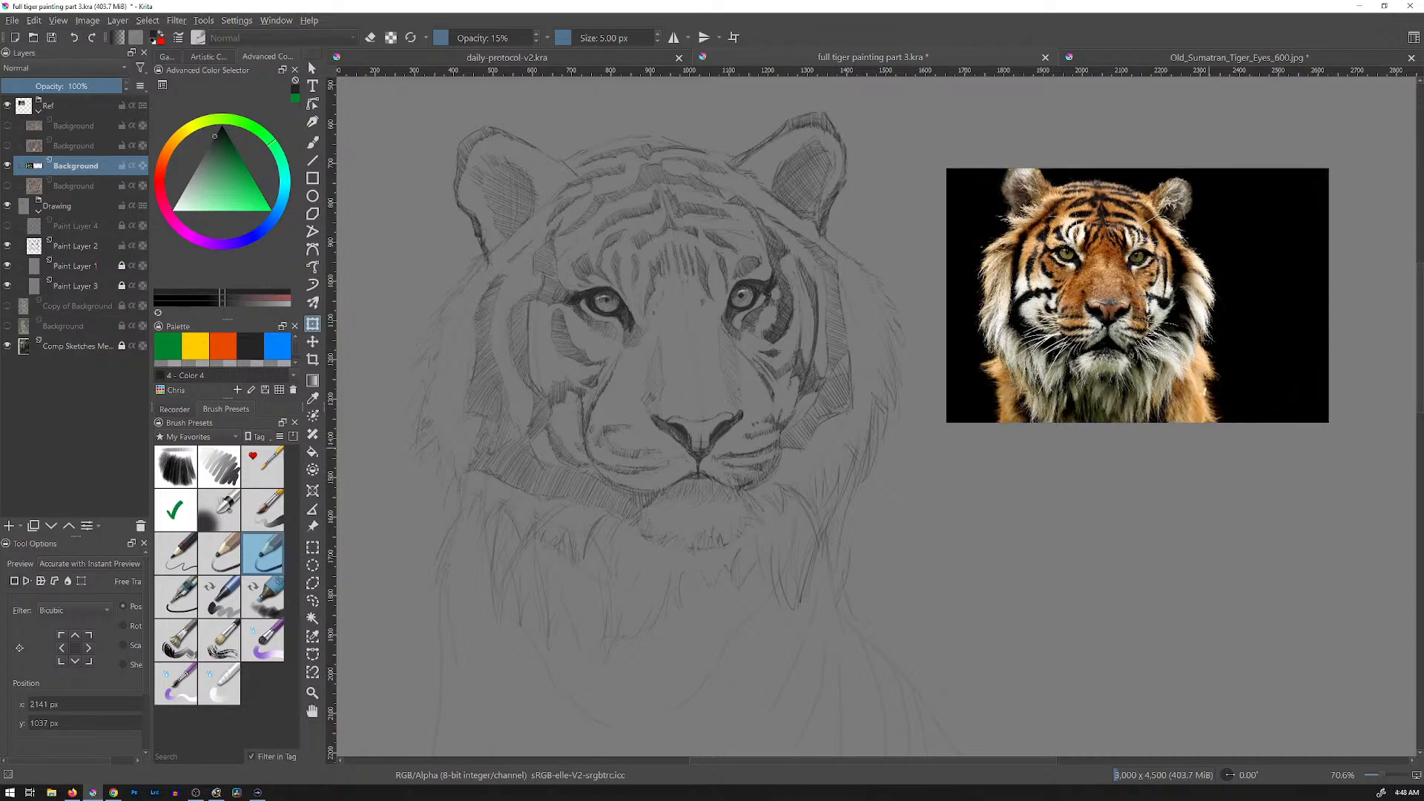
# Step: Sketch the outer contour of the long ruff on Paint Layer 2, from both cheeks down to pointed tufts below the chin
pyautogui.click(77, 246)
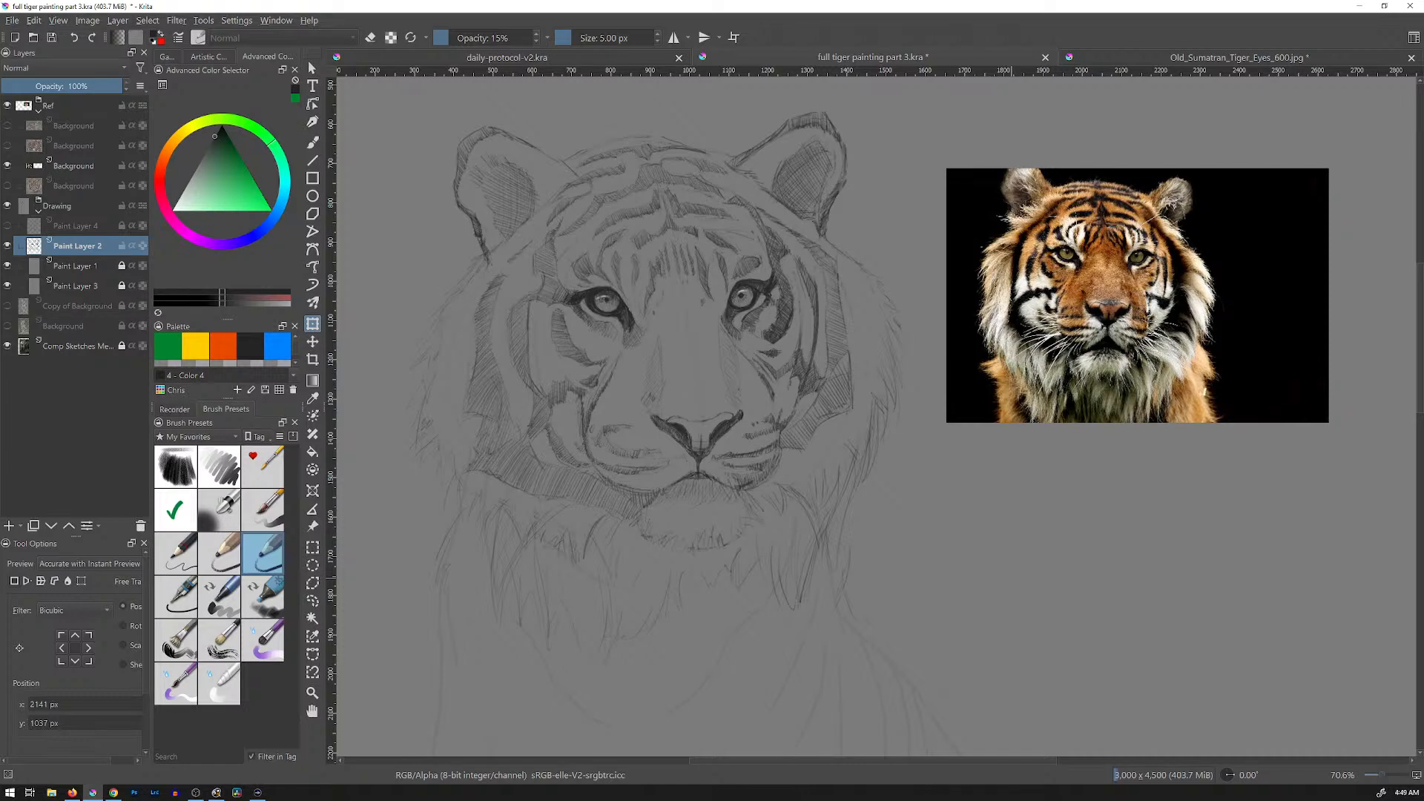
pyautogui.press('b')
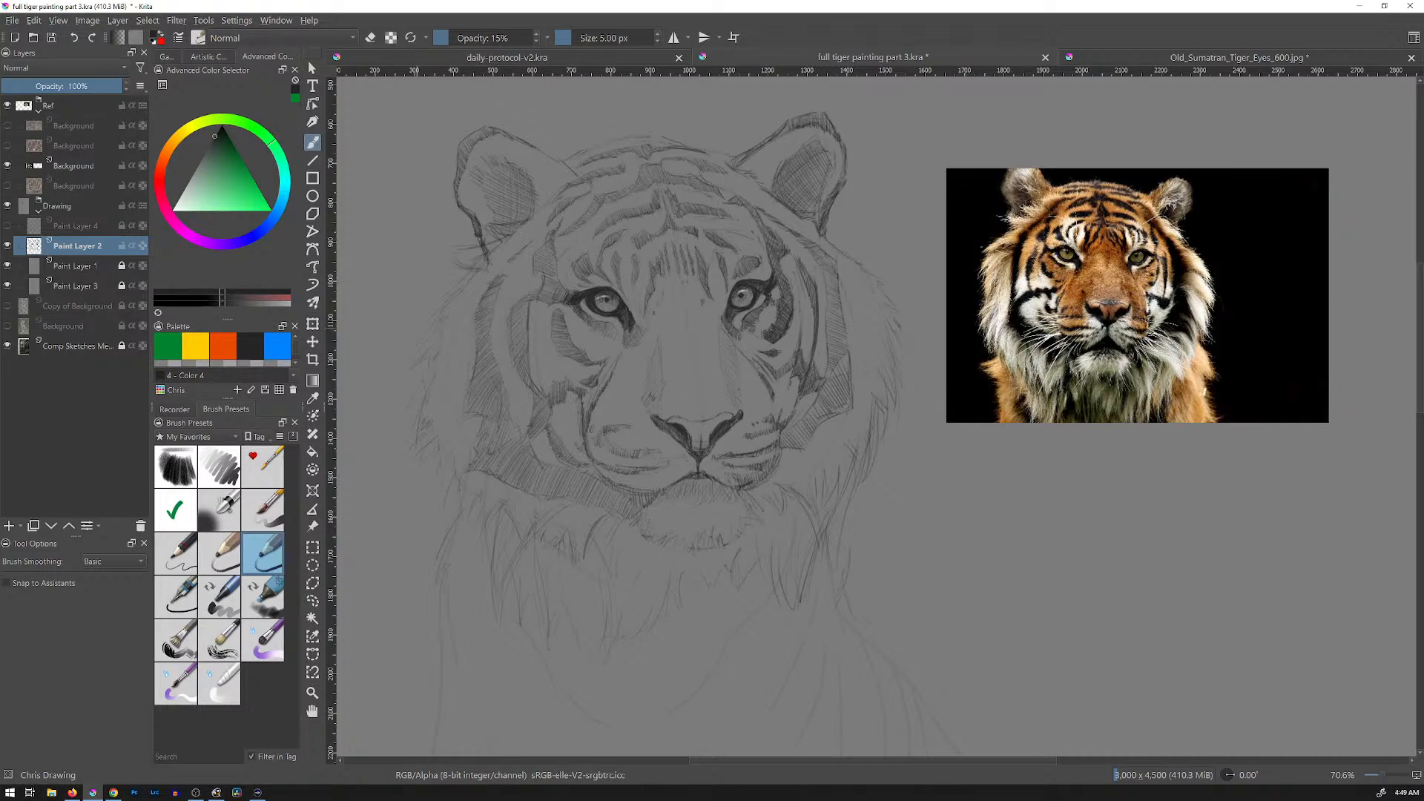
pyautogui.moveTo(441, 302); pyautogui.dragTo(421, 333)
pyautogui.moveTo(362, 250); pyautogui.dragTo(380, 253)
pyautogui.hotkey('ctrl', 'z')
pyautogui.hotkey('ctrl', 'z')
pyautogui.moveTo(424, 450); pyautogui.dragTo(432, 520)
pyautogui.moveTo(890, 296)
pyautogui.mouseDown()
pyautogui.moveTo(902, 369)
pyautogui.moveTo(883, 456)
pyautogui.mouseUp()
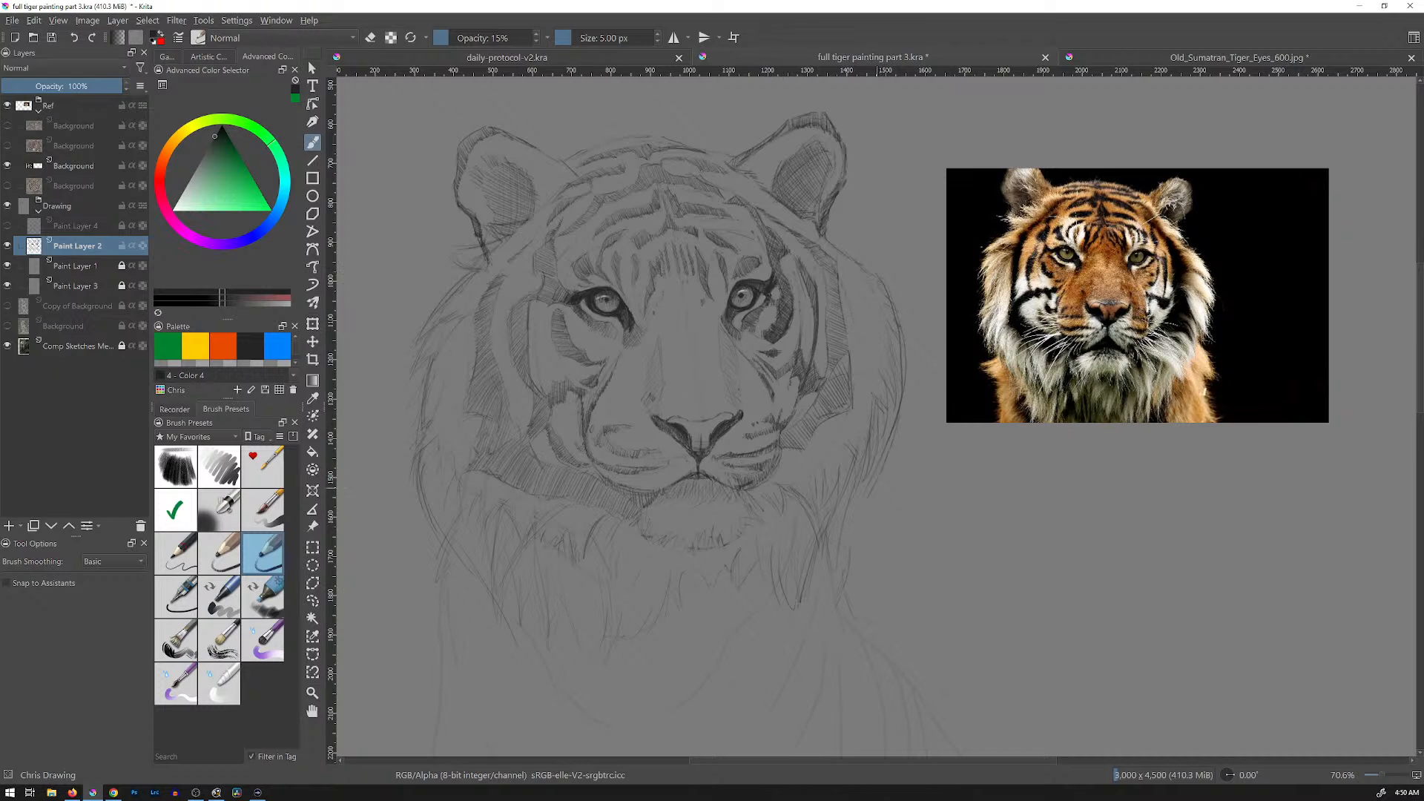
pyautogui.moveTo(864, 498); pyautogui.dragTo(792, 652)
# Step: Erase the stray strokes below the ear and the inner fur strands of the ruff with a 28.43 px eraser
pyautogui.keyDown('shift'); pyautogui.moveTo(968, 390); pyautogui.dragTo(994, 391); pyautogui.keyUp('shift')
pyautogui.press('e')
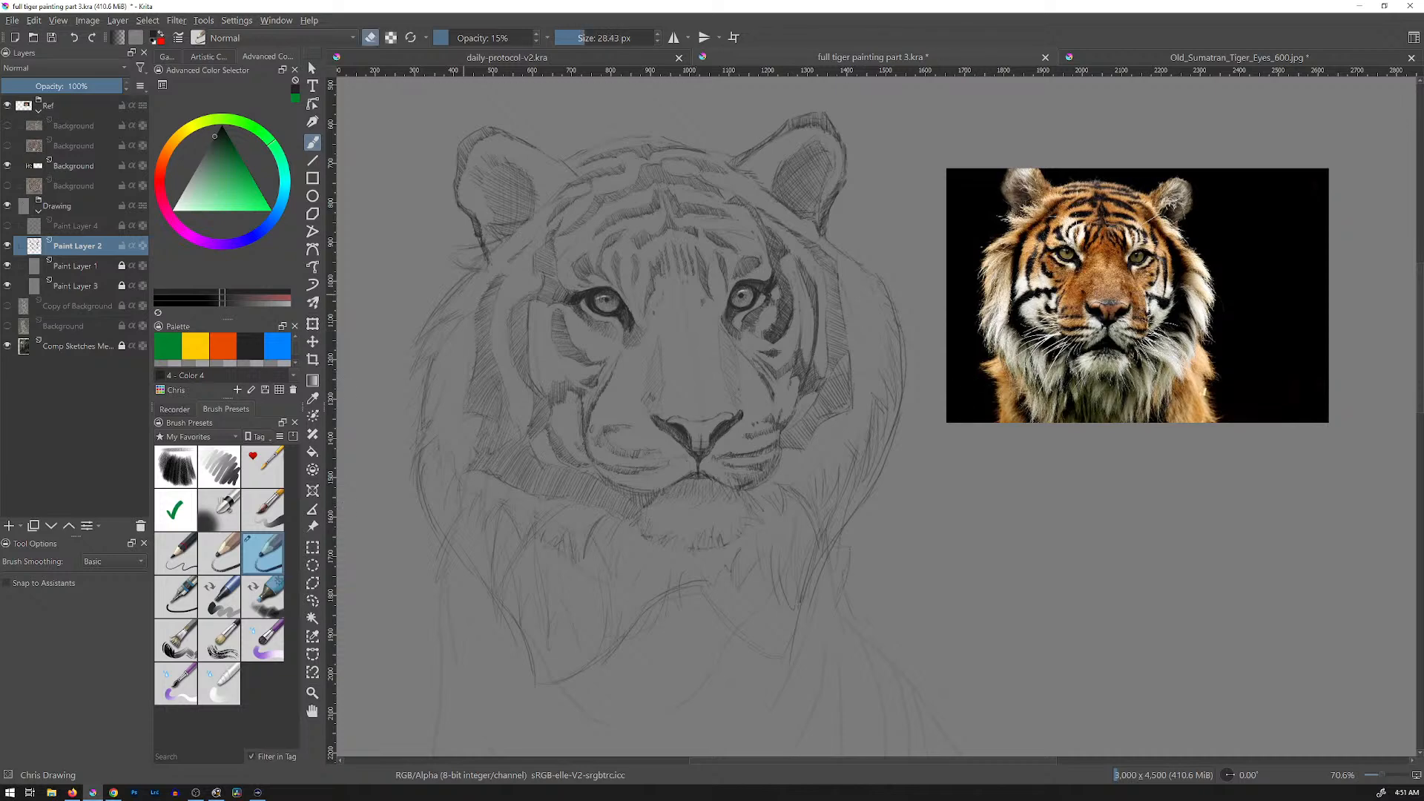
pyautogui.click(486, 253)
pyautogui.moveTo(572, 547); pyautogui.dragTo(588, 545)
pyautogui.moveTo(822, 495); pyautogui.dragTo(870, 433)
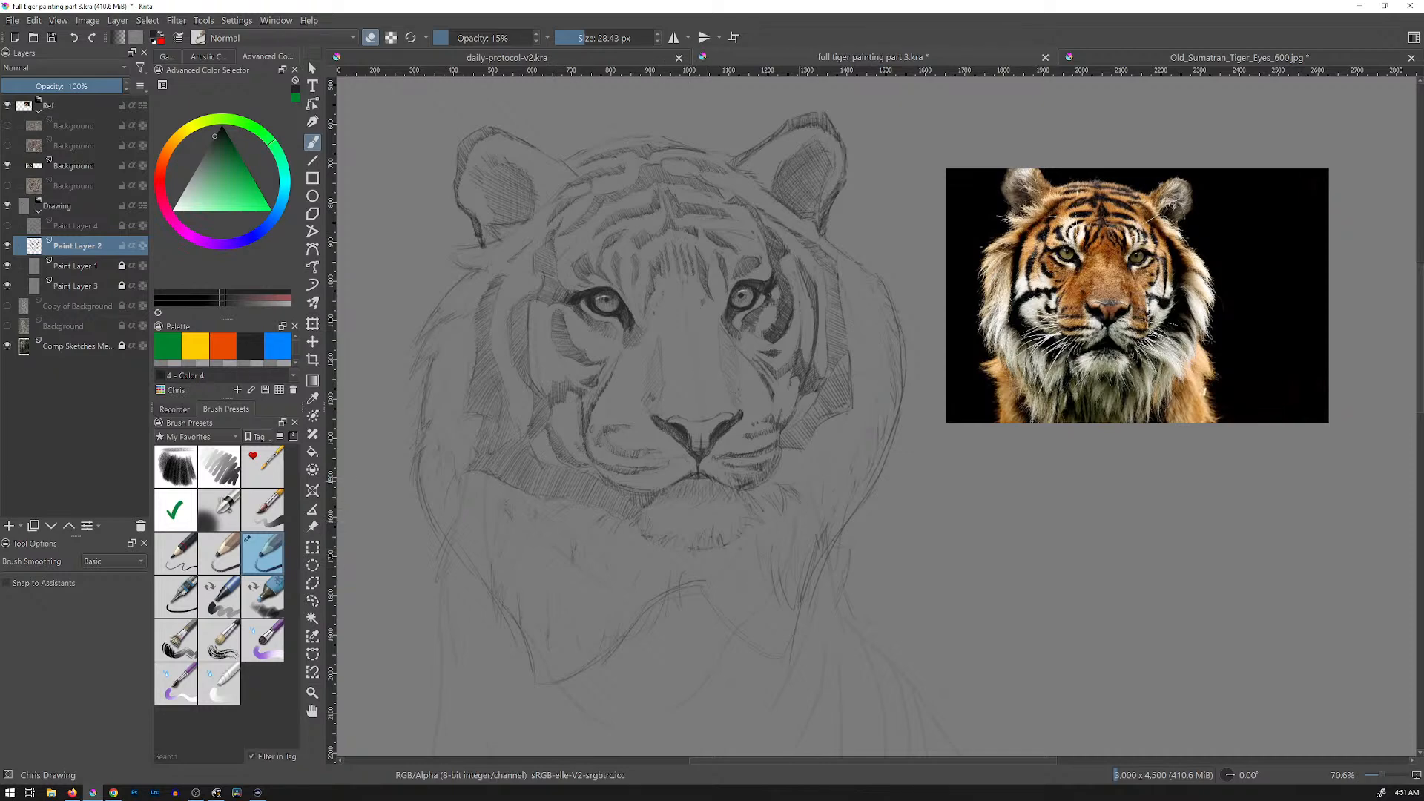
# Step: Erase the remaining inner strand of the ruff below the right cheek, and move the tiger photo over the left half of the sketched head
pyautogui.moveTo(823, 528); pyautogui.dragTo(818, 550)
pyautogui.press('e')
pyautogui.click(74, 166)
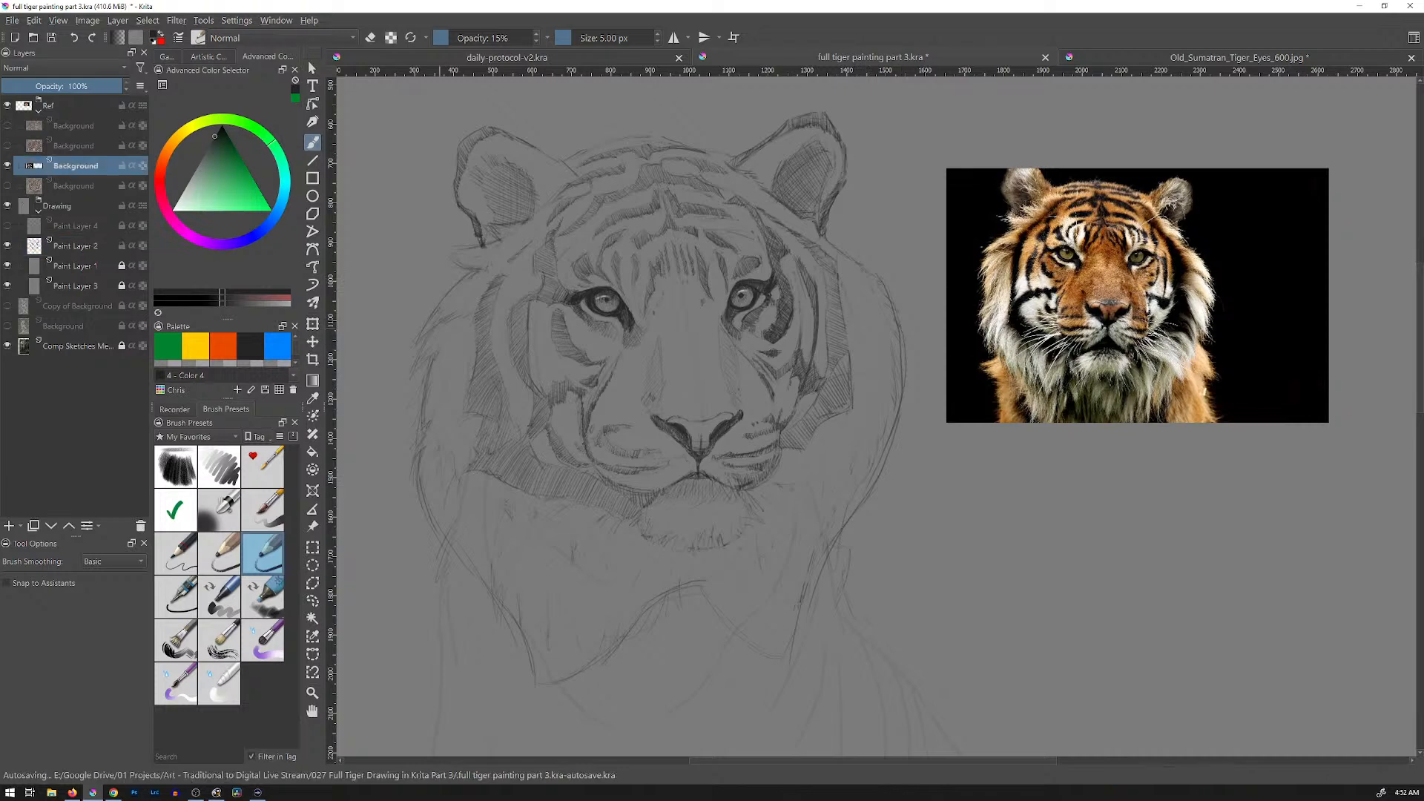
pyautogui.press('t')
pyautogui.moveTo(1134, 297)
pyautogui.mouseDown()
pyautogui.moveTo(732, 310)
pyautogui.moveTo(449, 218)
pyautogui.mouseUp()
pyautogui.click(74, 246)
pyautogui.press('b')
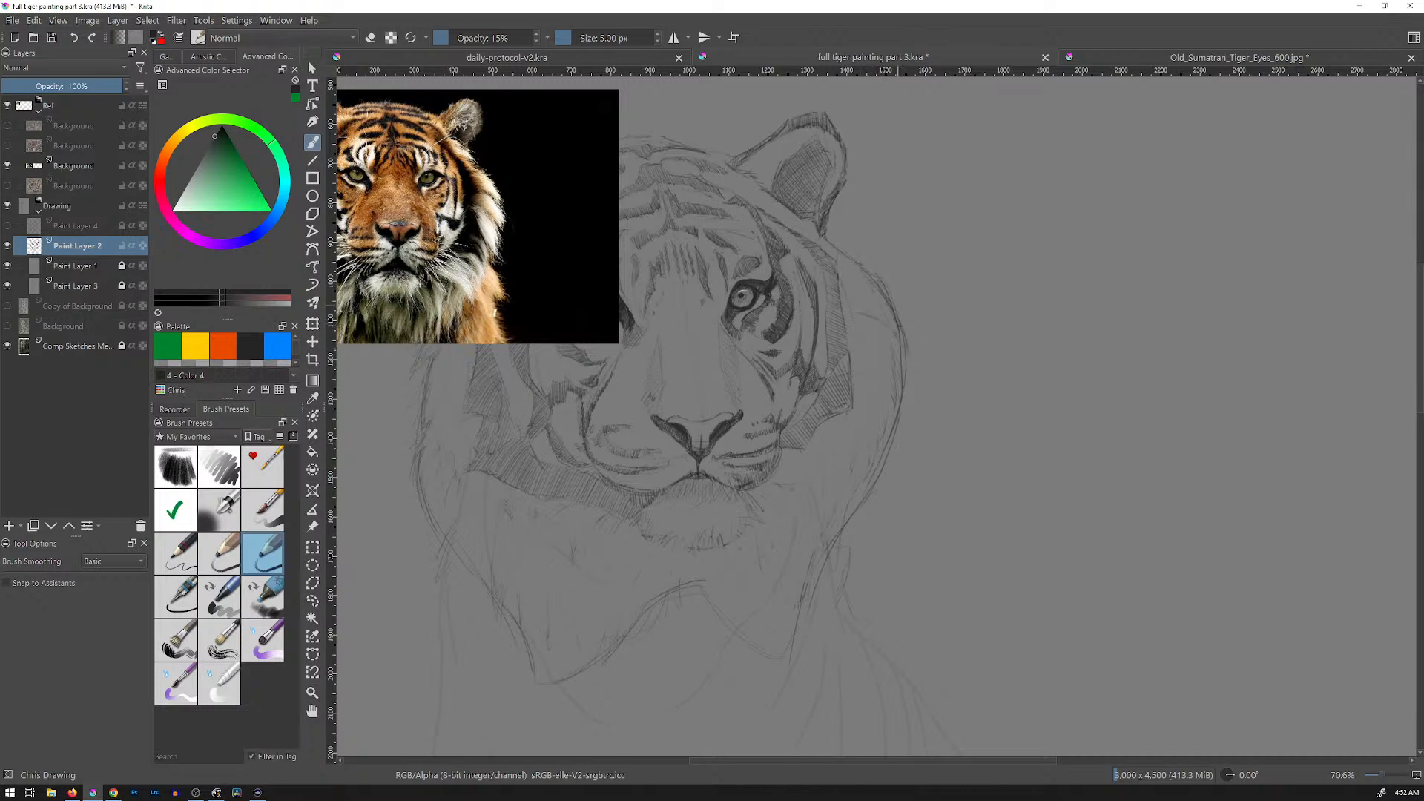
# Step: Sketch and clean up long pointed fur tufts along the outer edge of the ruff beside the right cheek on Paint Layer 2
pyautogui.press('e')
pyautogui.press('e')
pyautogui.press('e')
pyautogui.press('e')
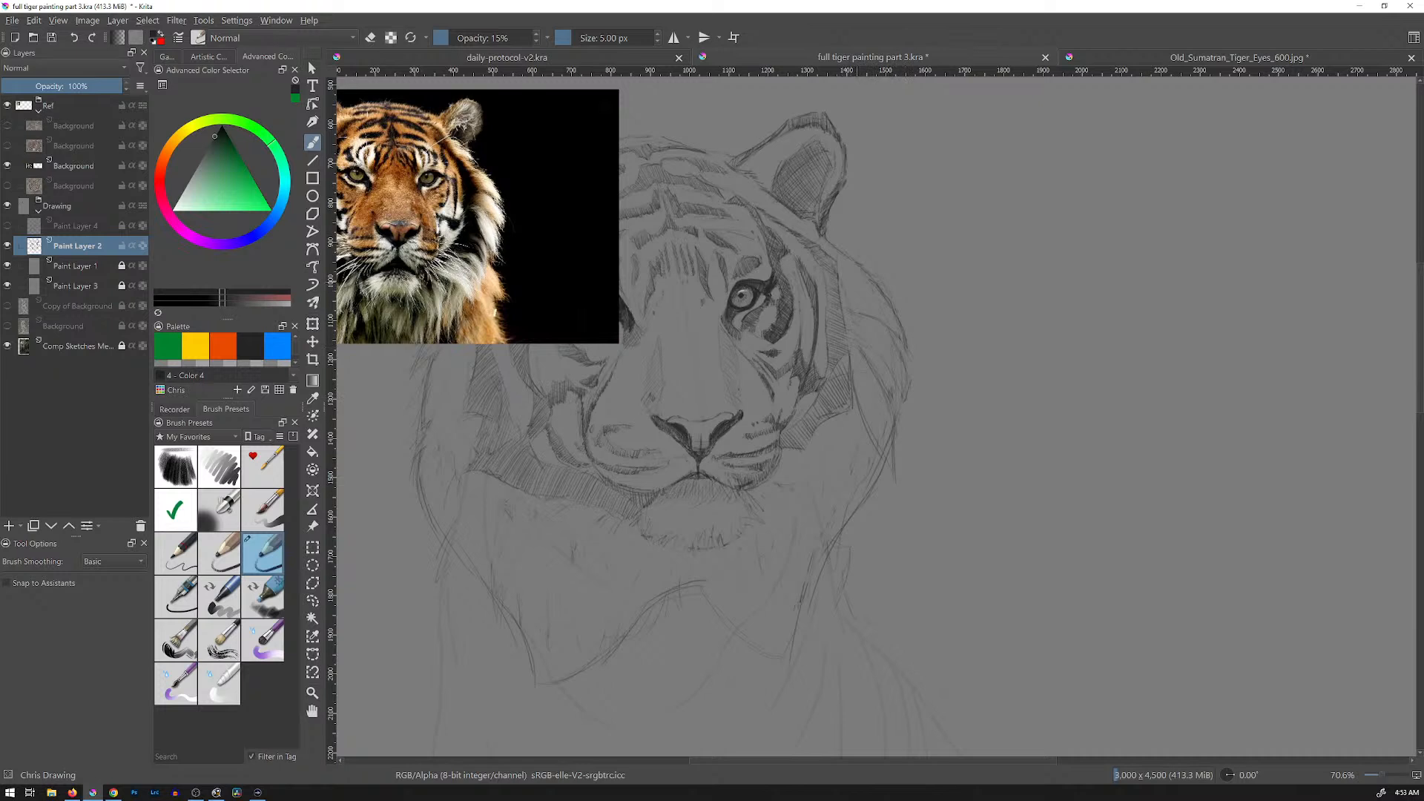
pyautogui.moveTo(853, 305); pyautogui.dragTo(868, 305)
pyautogui.press('e')
pyautogui.press('e')
pyautogui.press('e')
pyautogui.press('e')
pyautogui.press('e')
# Step: Refine the fur tufts below the right cheek, alternating pencil strokes and erasing, with the eraser set to 14.46 px
pyautogui.moveTo(880, 471); pyautogui.dragTo(874, 486)
pyautogui.moveTo(882, 464); pyautogui.dragTo(878, 479)
pyautogui.press('e')
pyautogui.press('e')
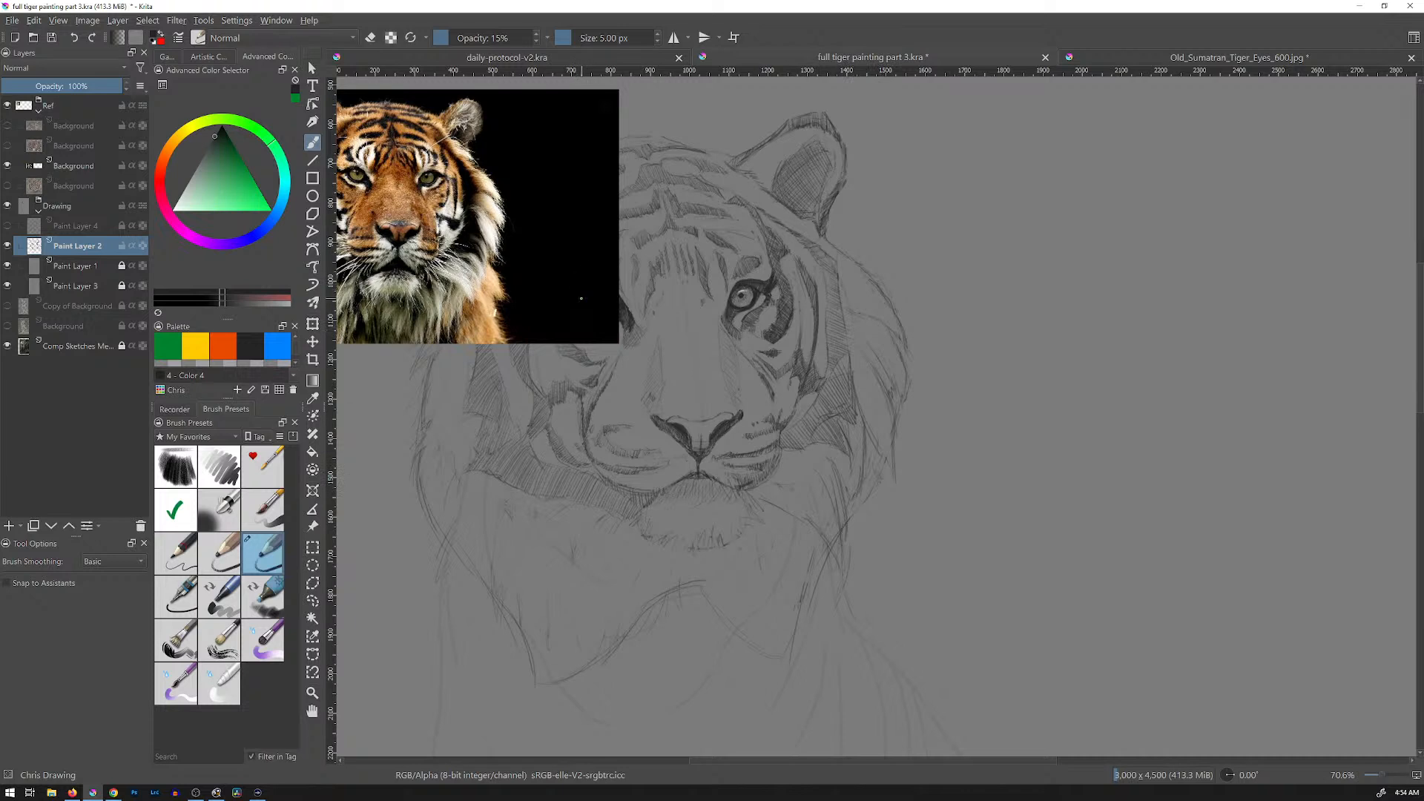
pyautogui.keyDown('shift'); pyautogui.moveTo(594, 302); pyautogui.dragTo(585, 304); pyautogui.keyUp('shift')
pyautogui.press('e')
pyautogui.press('e')
pyautogui.moveTo(853, 528); pyautogui.dragTo(927, 472)
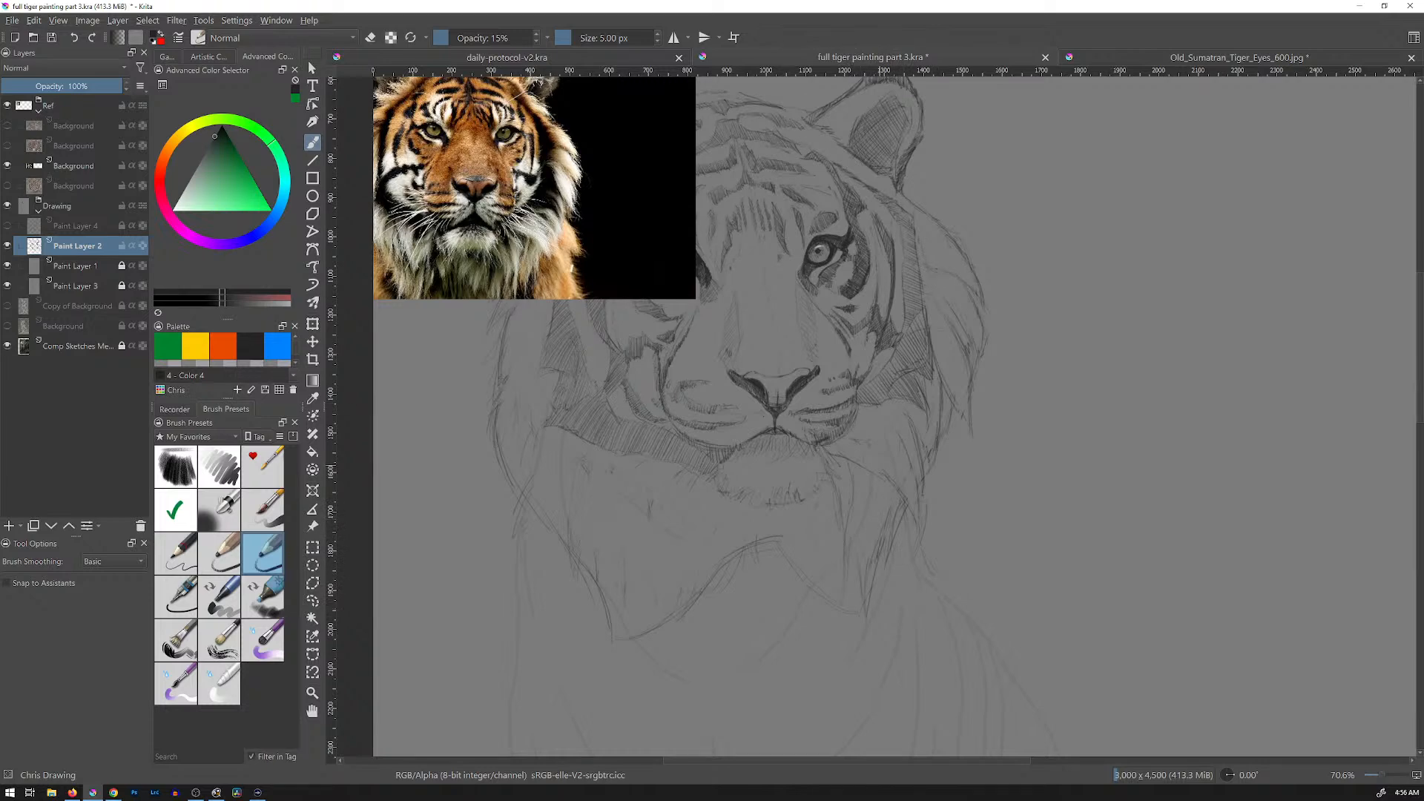
pyautogui.keyDown('shift'); pyautogui.moveTo(873, 495); pyautogui.dragTo(882, 494); pyautogui.keyUp('shift')
pyautogui.press('e')
# Step: Move the tiger photo off the left half of the sketch to the right side of the head and reselect Paint Layer 2
pyautogui.click(28, 165)
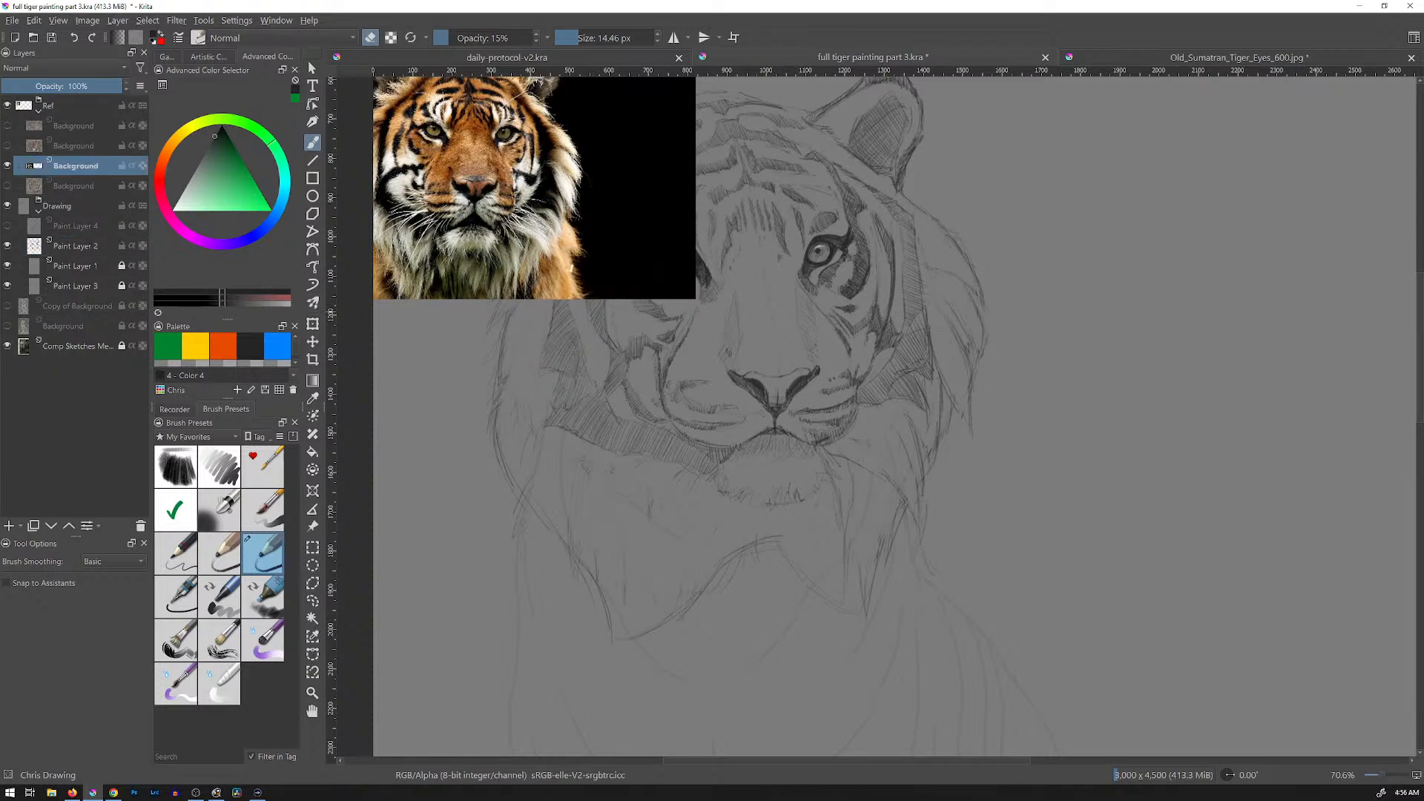
pyautogui.press('t')
pyautogui.moveTo(534, 186); pyautogui.dragTo(1101, 249)
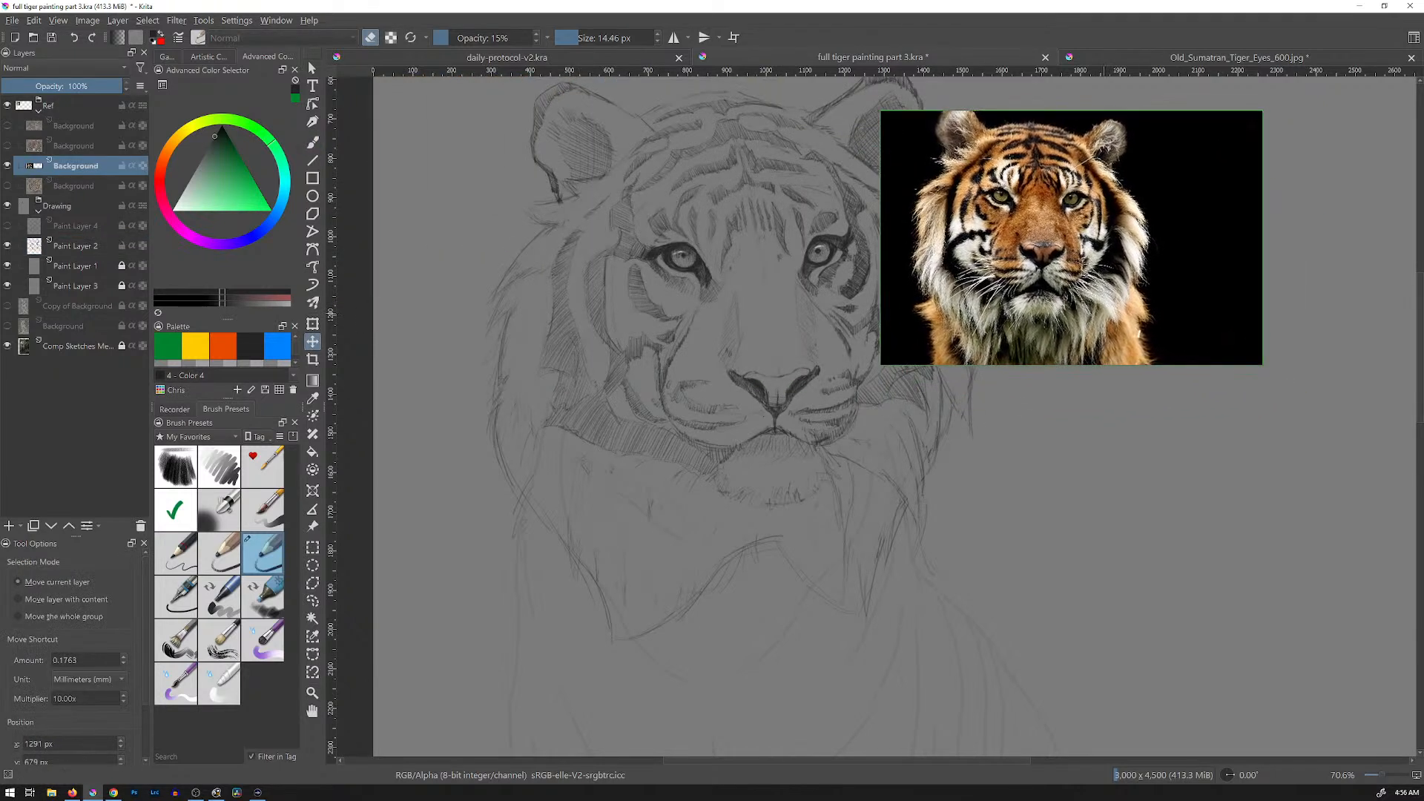
pyautogui.press('b')
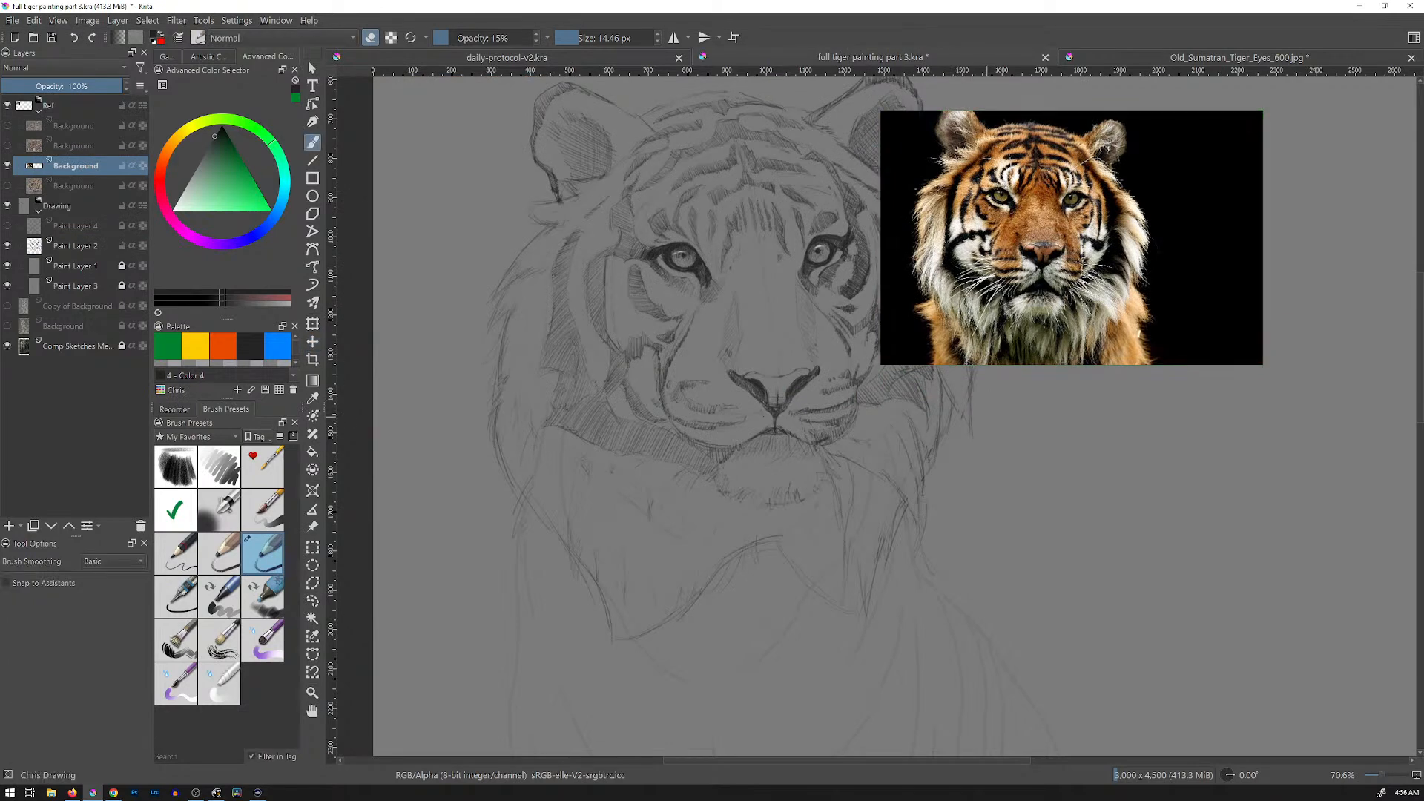
pyautogui.click(77, 246)
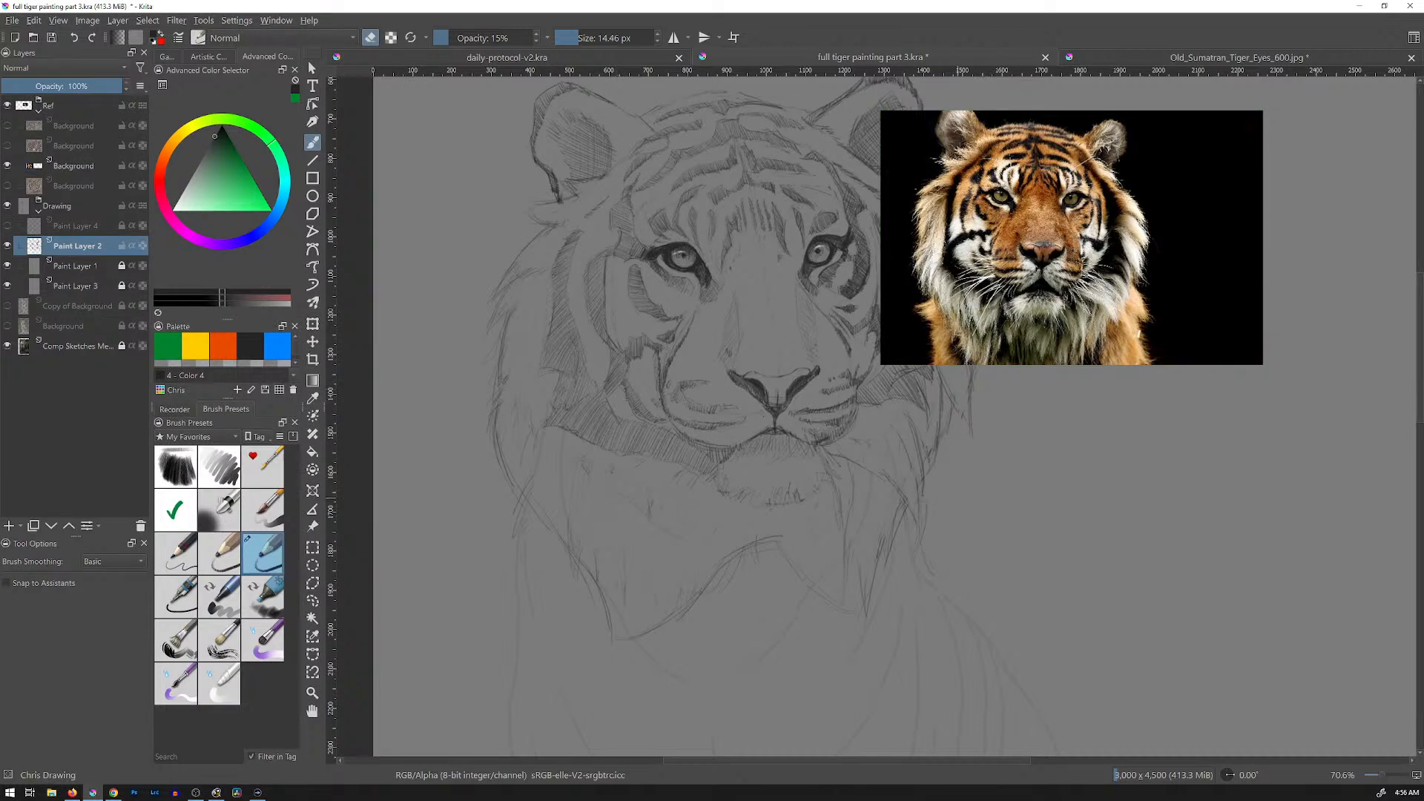
# Step: Sketch hanging fur tufts to the right below the chin, and move the tiger photo farther right, clear of the sketched head
pyautogui.press('e')
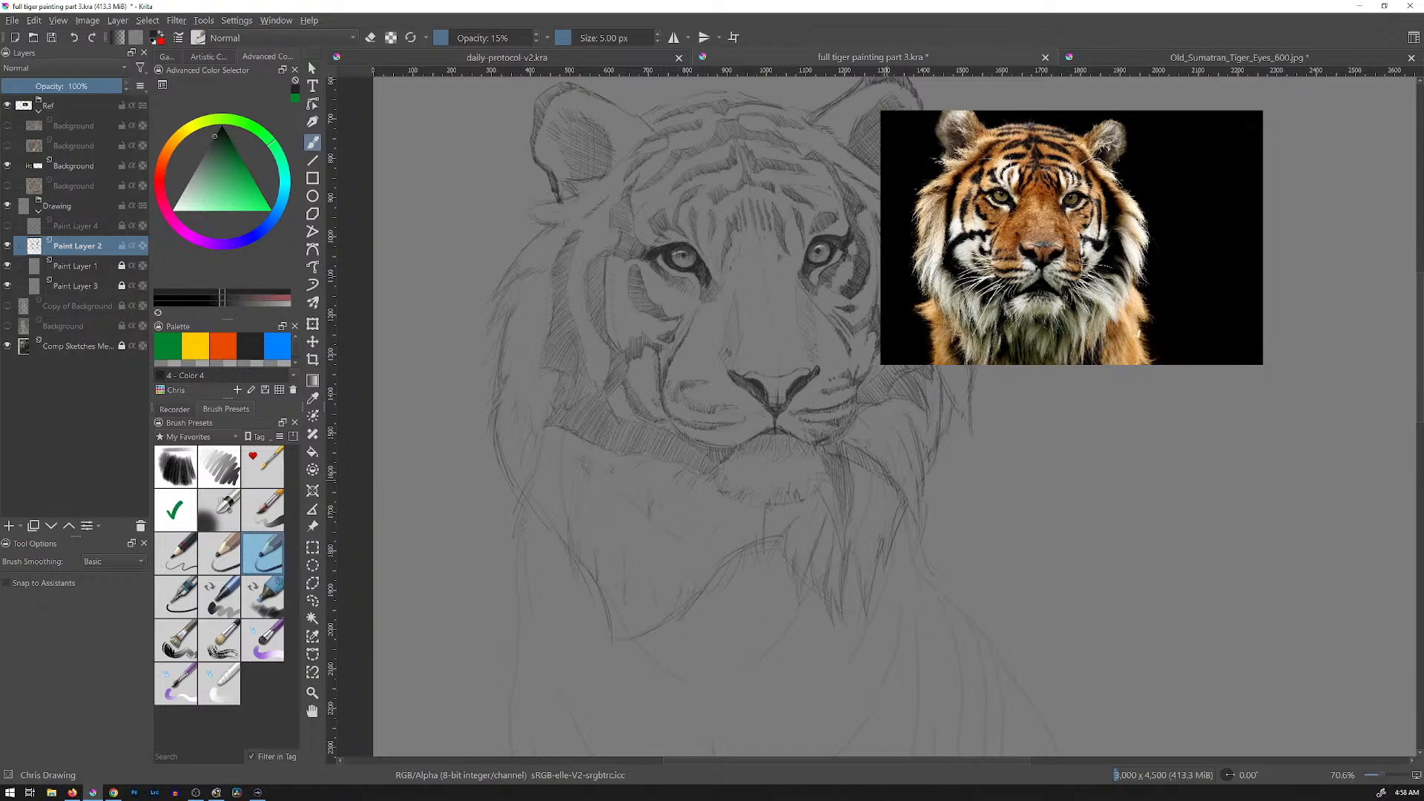
pyautogui.moveTo(887, 519); pyautogui.dragTo(882, 539)
pyautogui.click(76, 166)
pyautogui.press('t')
pyautogui.moveTo(987, 245); pyautogui.dragTo(1106, 237)
pyautogui.click(77, 246)
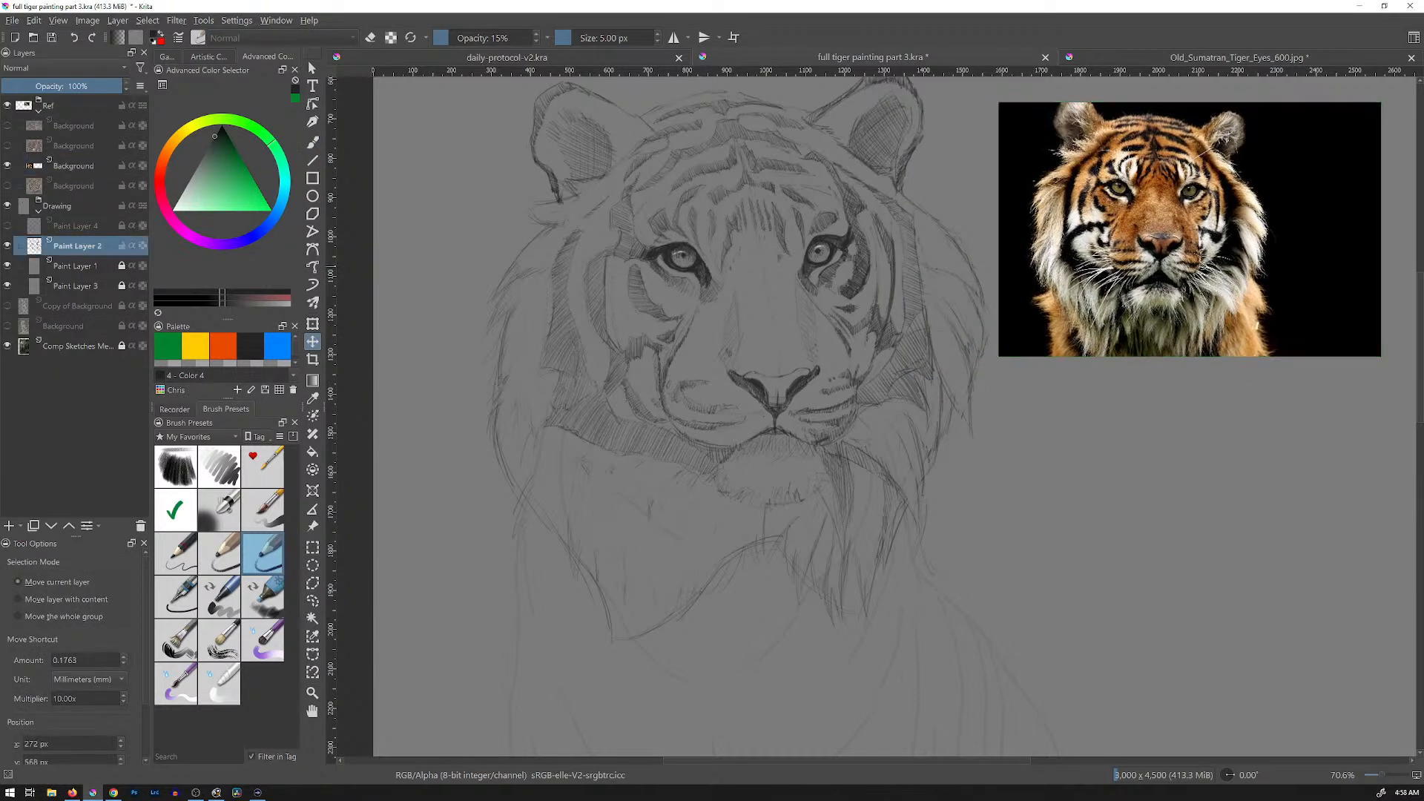
# Step: Sketch inner fur strands and dark shading in the ruff below the left cheek and beneath the chin on Paint Layer 2
pyautogui.press('b')
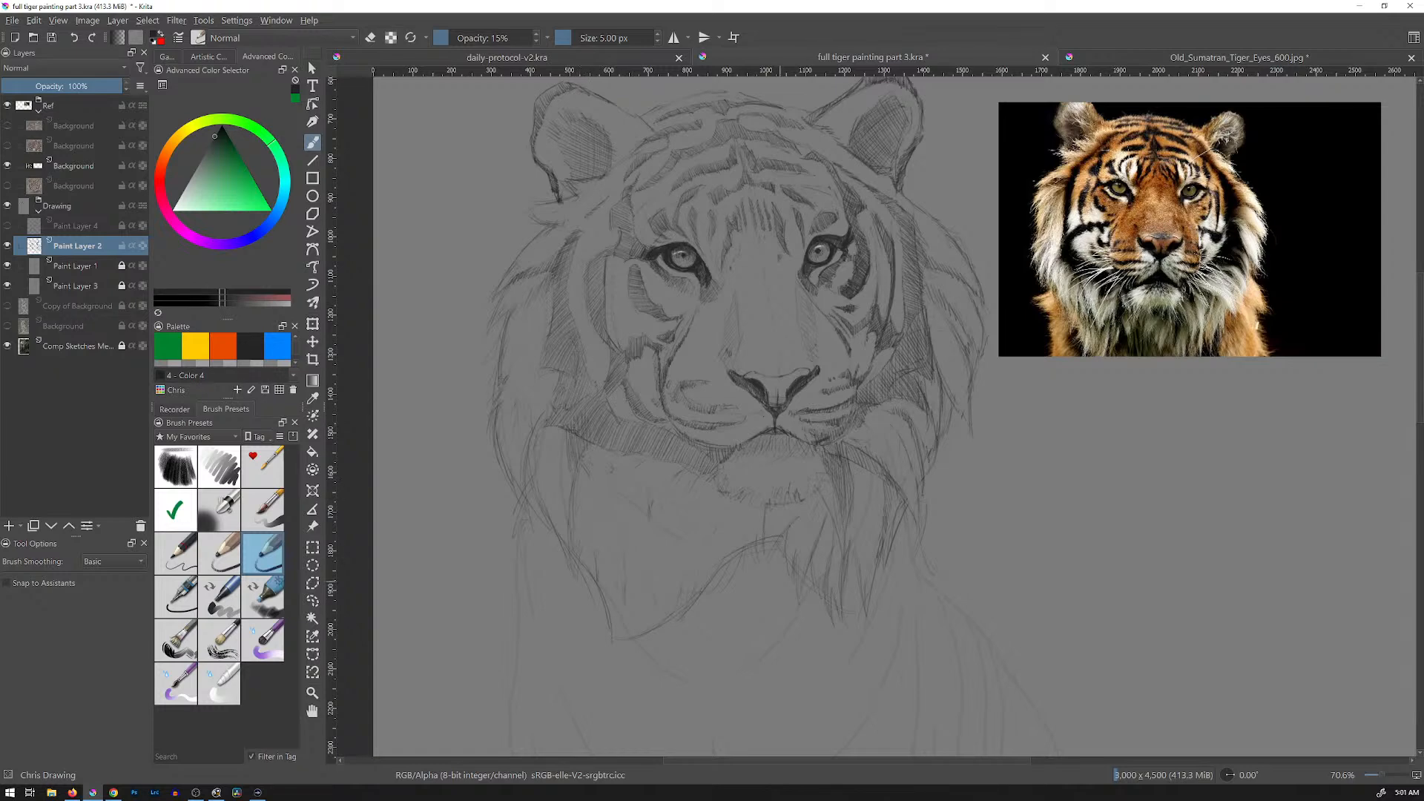
pyautogui.moveTo(816, 529); pyautogui.dragTo(737, 478)
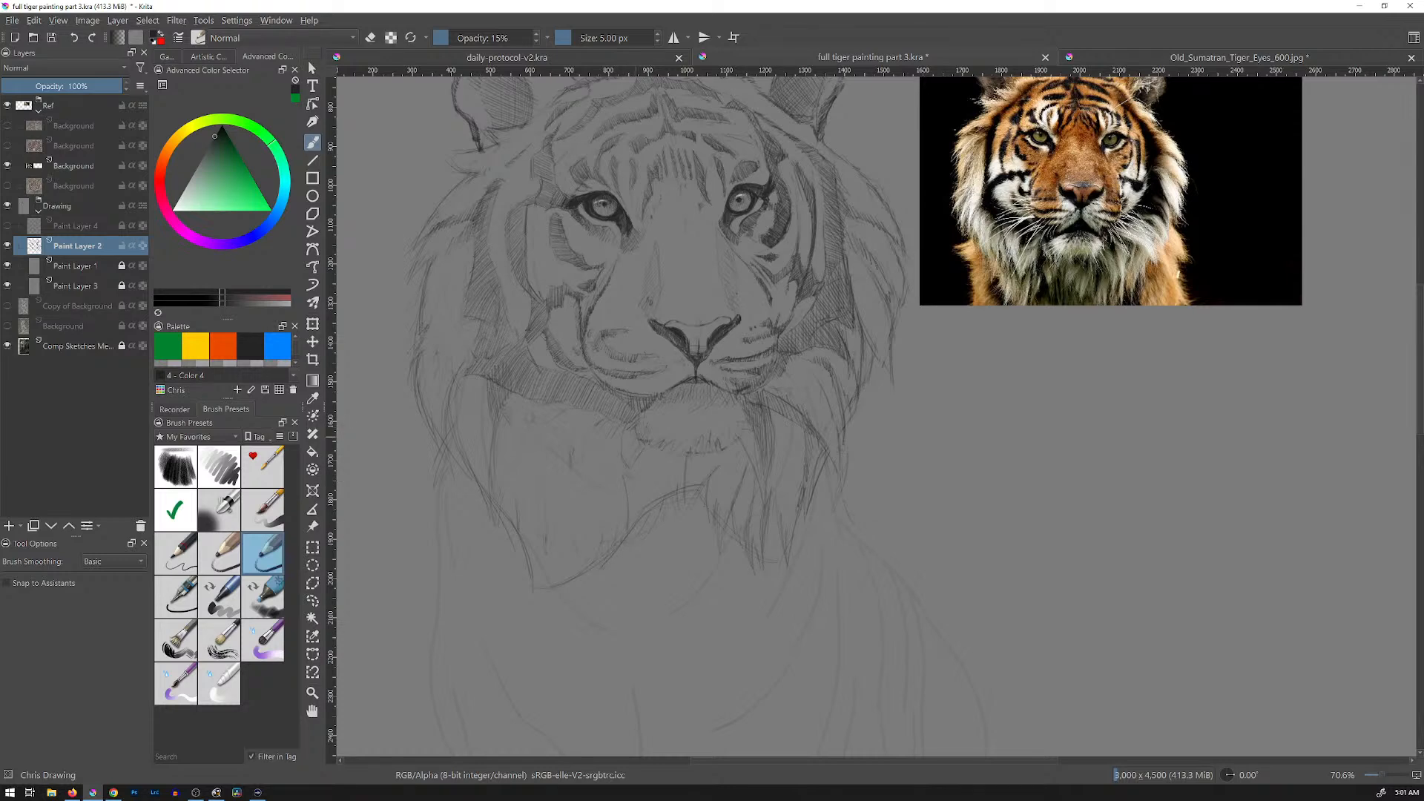
pyautogui.moveTo(632, 429); pyautogui.dragTo(625, 466)
pyautogui.moveTo(631, 474); pyautogui.dragTo(630, 522)
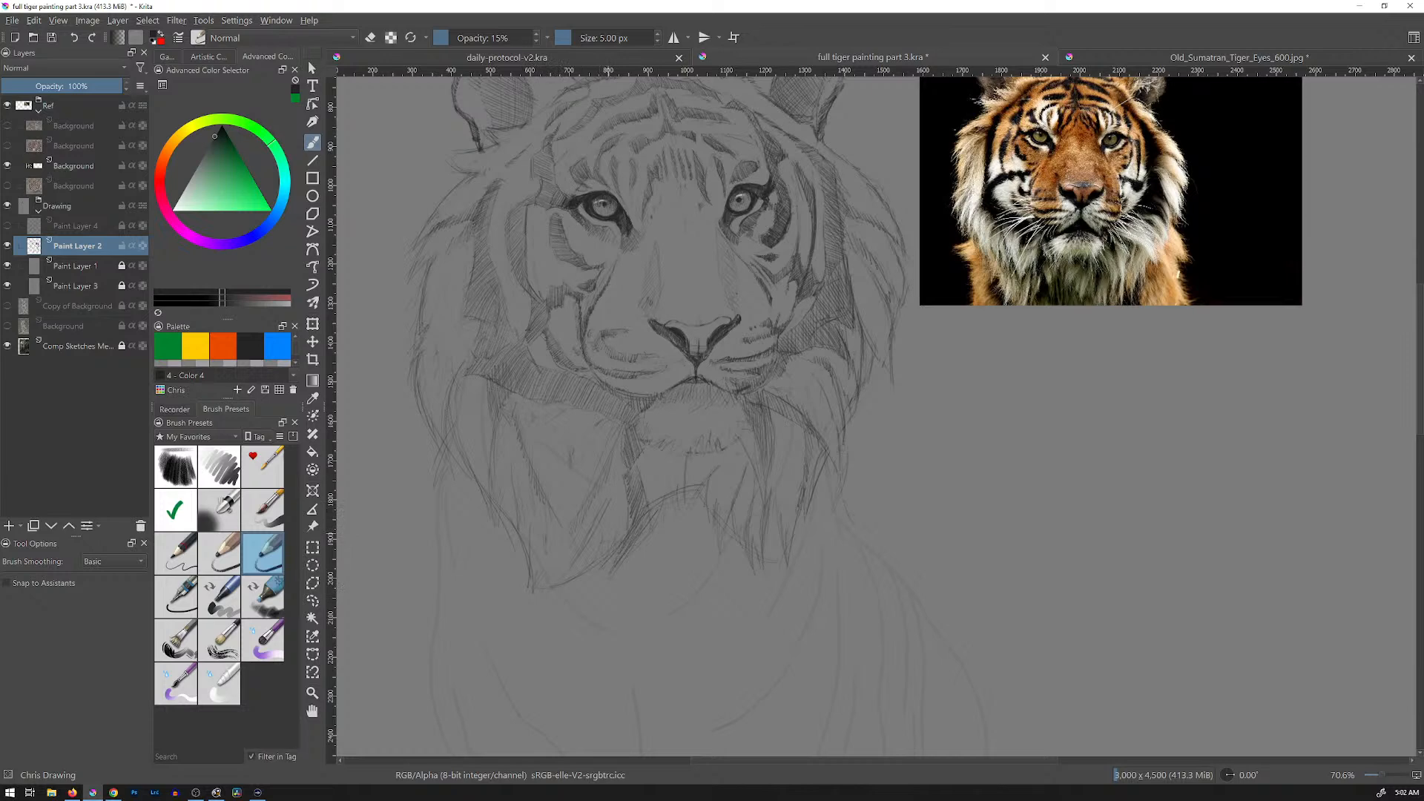
pyautogui.press('e')
pyautogui.press('e')
pyautogui.moveTo(607, 506); pyautogui.dragTo(602, 520)
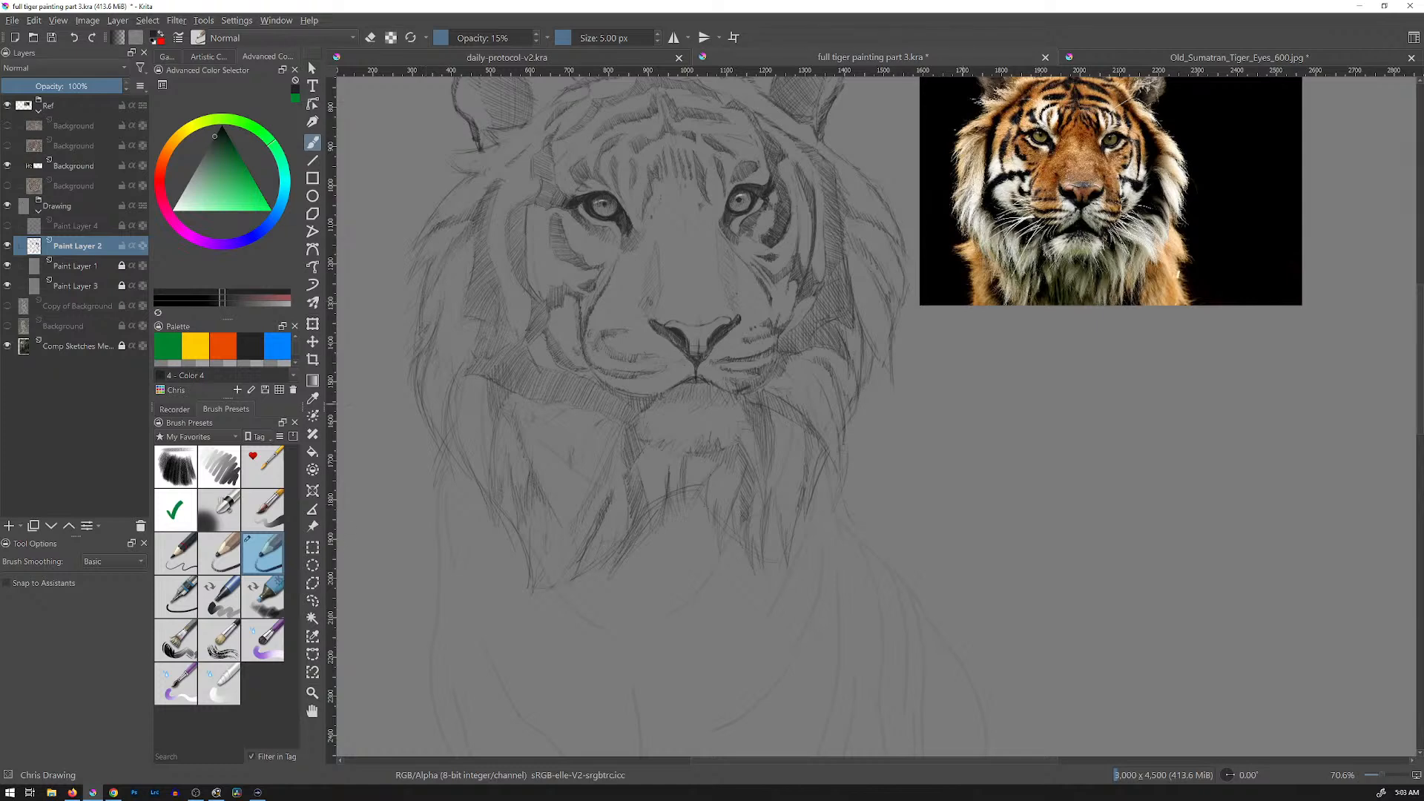
# Step: Set the pencil colour to the palette's dark Color 4 and erase the ruff's pointed lower contour with a 33.02 px eraser
pyautogui.moveTo(955, 421); pyautogui.dragTo(919, 482)
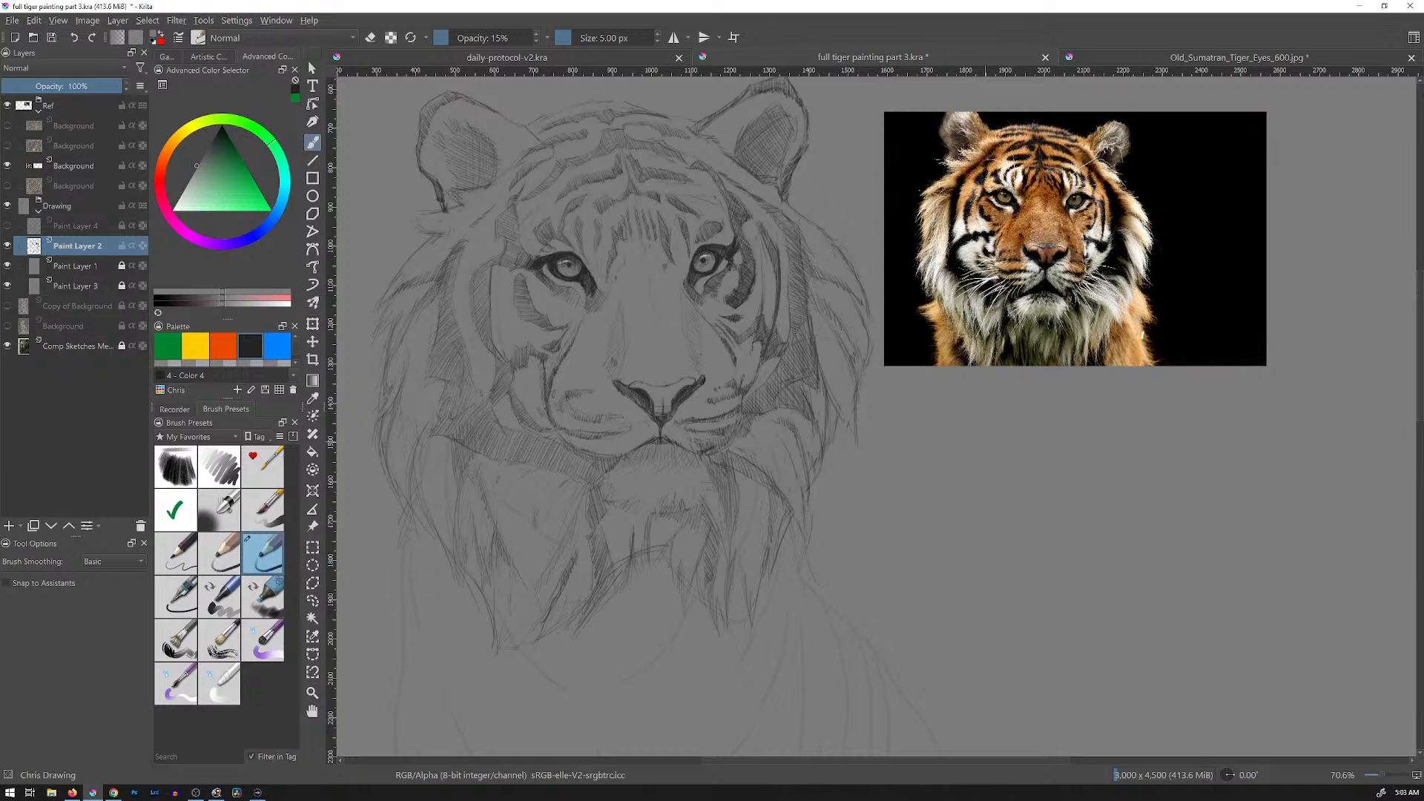
pyautogui.moveTo(1001, 405)
pyautogui.mouseDown()
pyautogui.moveTo(1181, 539)
pyautogui.moveTo(1263, 656)
pyautogui.mouseUp()
pyautogui.moveTo(1079, 439); pyautogui.dragTo(895, 383)
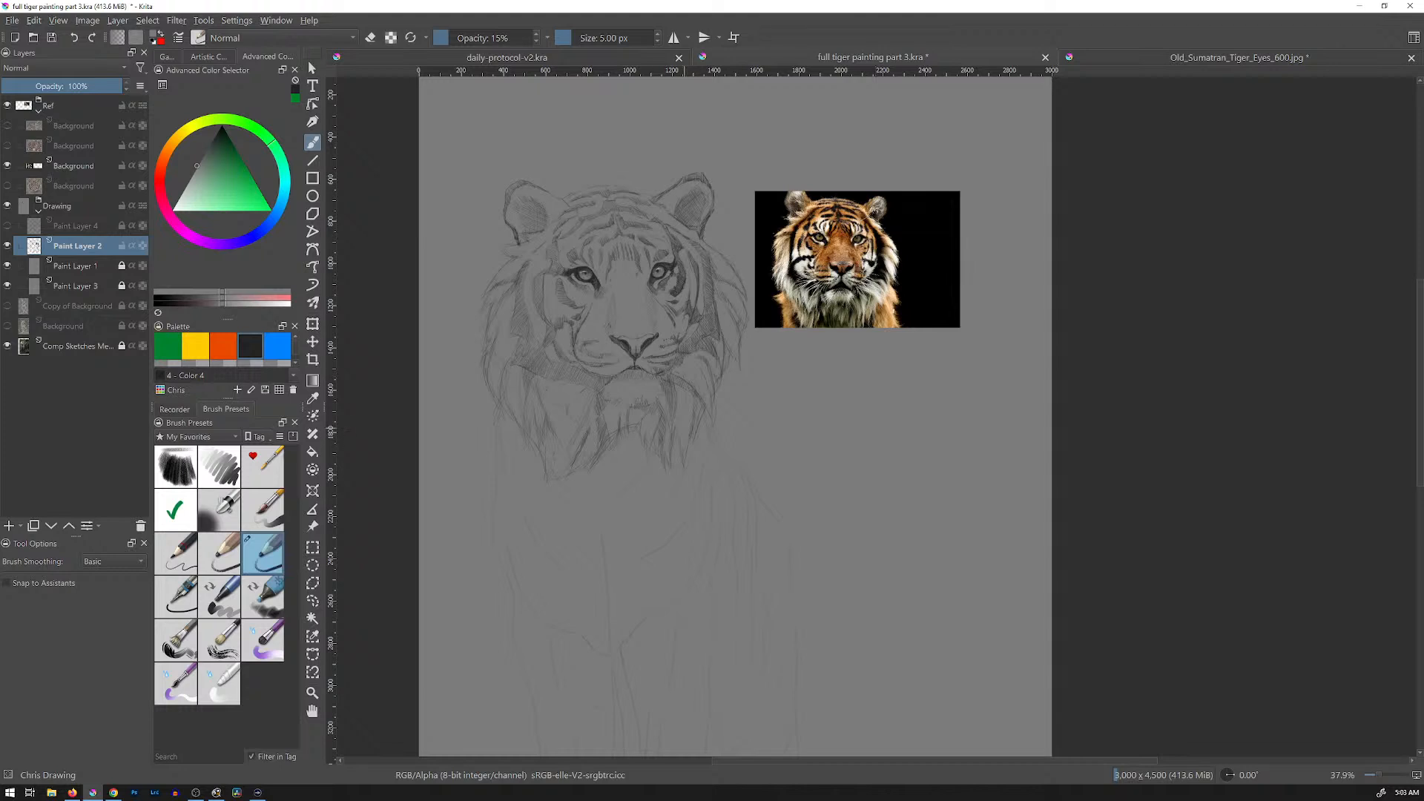
pyautogui.moveTo(598, 395); pyautogui.dragTo(598, 397)
pyautogui.moveTo(593, 399); pyautogui.dragTo(778, 432)
pyautogui.click(250, 346)
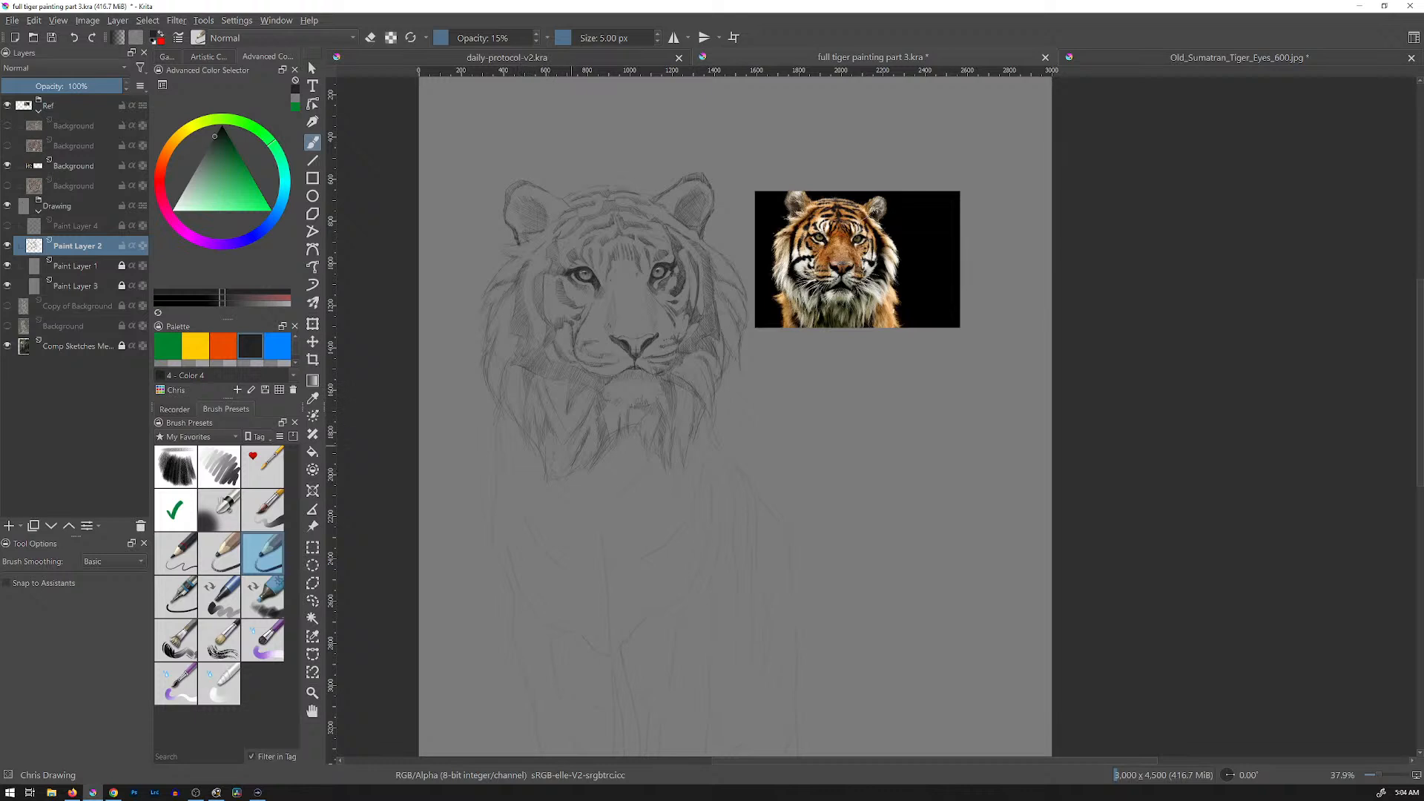
pyautogui.moveTo(602, 486); pyautogui.dragTo(619, 486)
pyautogui.press('e')
pyautogui.moveTo(573, 465)
pyautogui.mouseDown()
pyautogui.moveTo(586, 431)
pyautogui.moveTo(596, 469)
pyautogui.mouseUp()
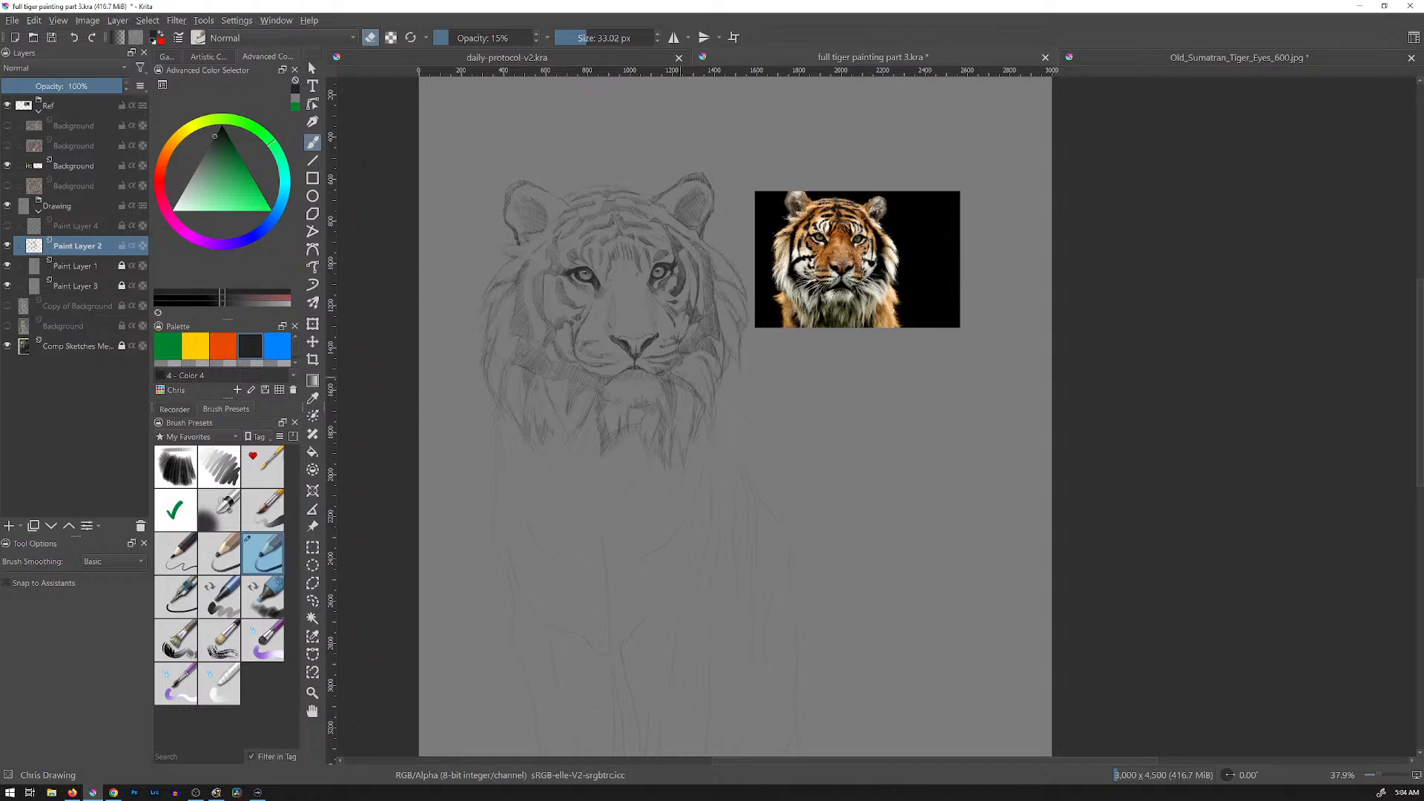
pyautogui.press('e')
# Step: Reposition the tiger photo layer to the right of the sketched head, level with its face, viewed at 100% zoom
pyautogui.click(76, 166)
pyautogui.click(312, 341)
pyautogui.moveTo(857, 259); pyautogui.dragTo(914, 191)
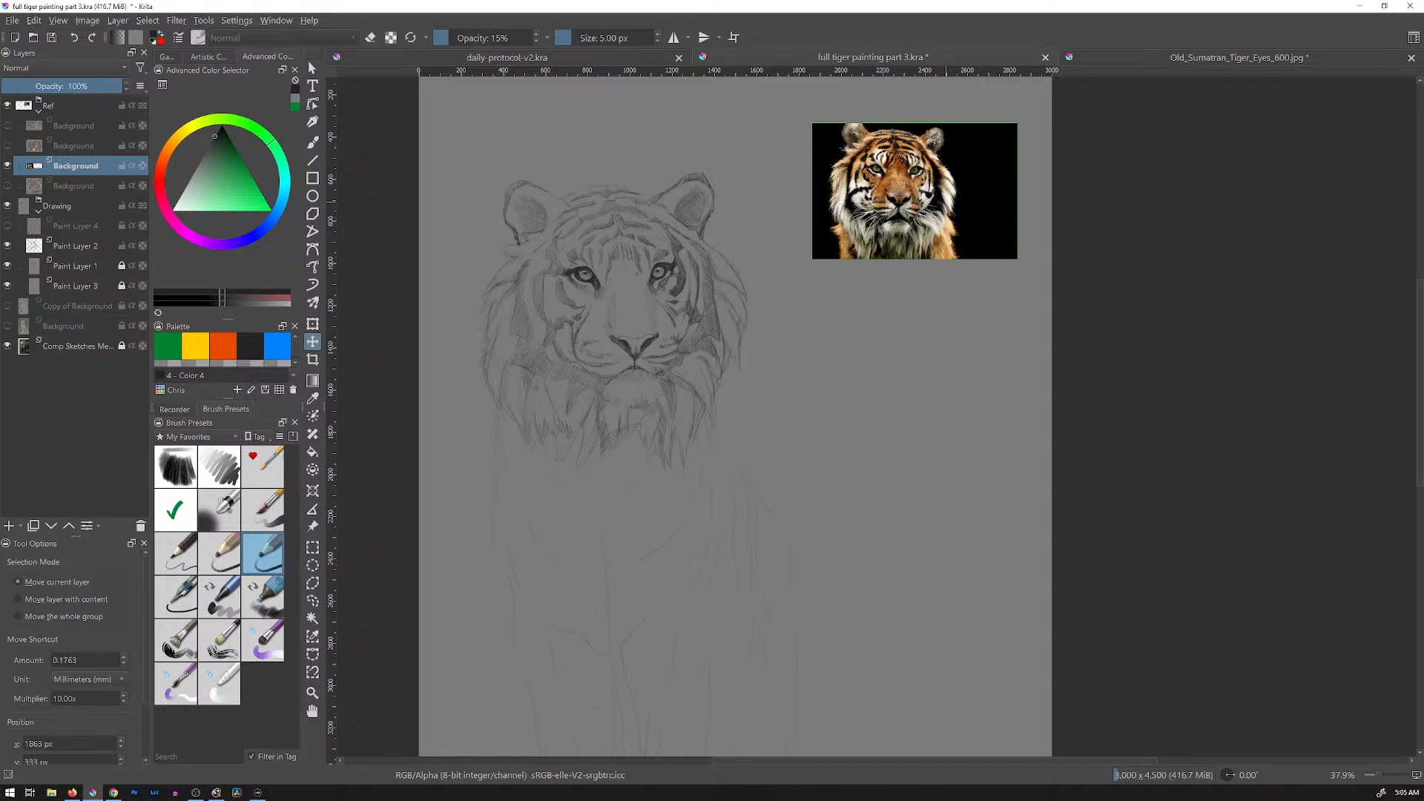
pyautogui.press('1')
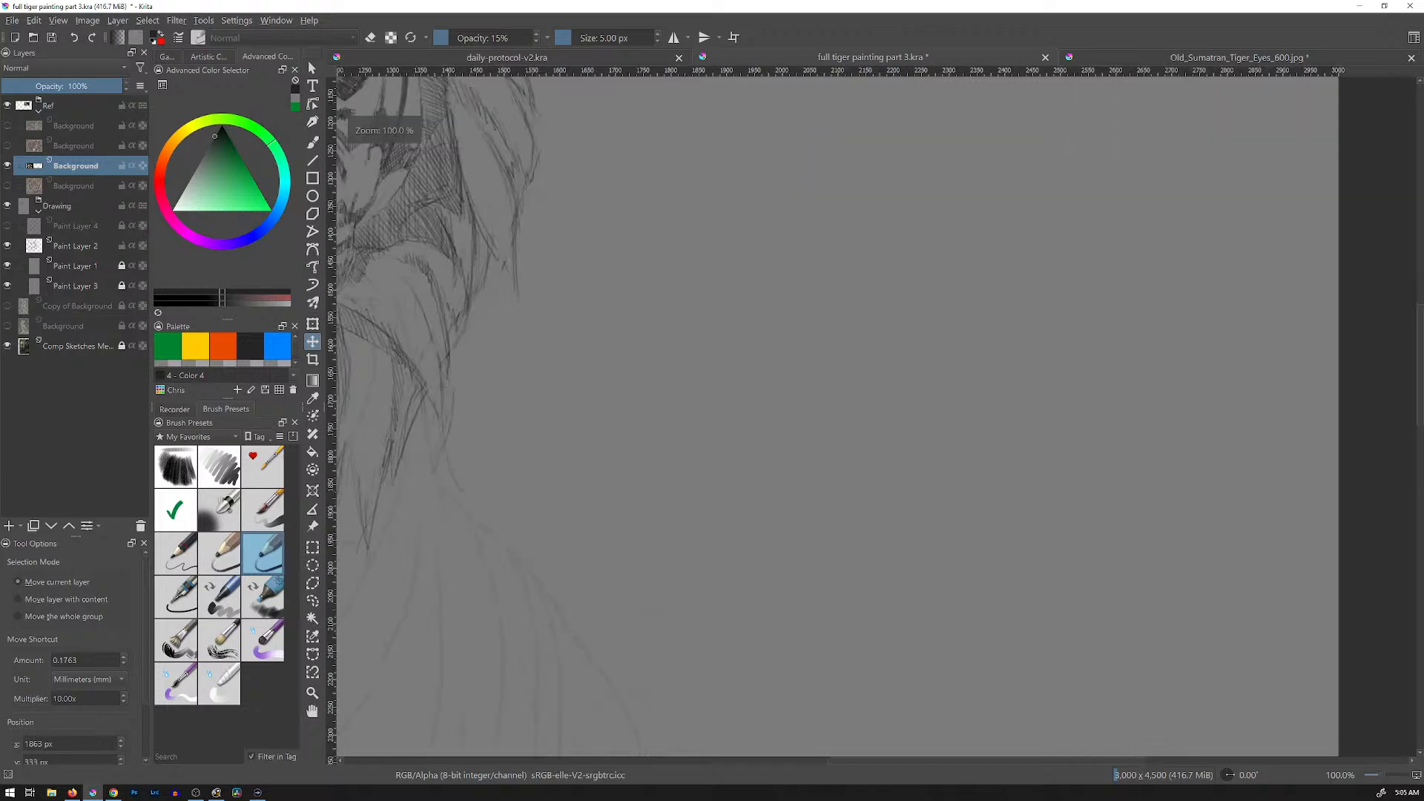
pyautogui.moveTo(521, 202); pyautogui.dragTo(900, 487)
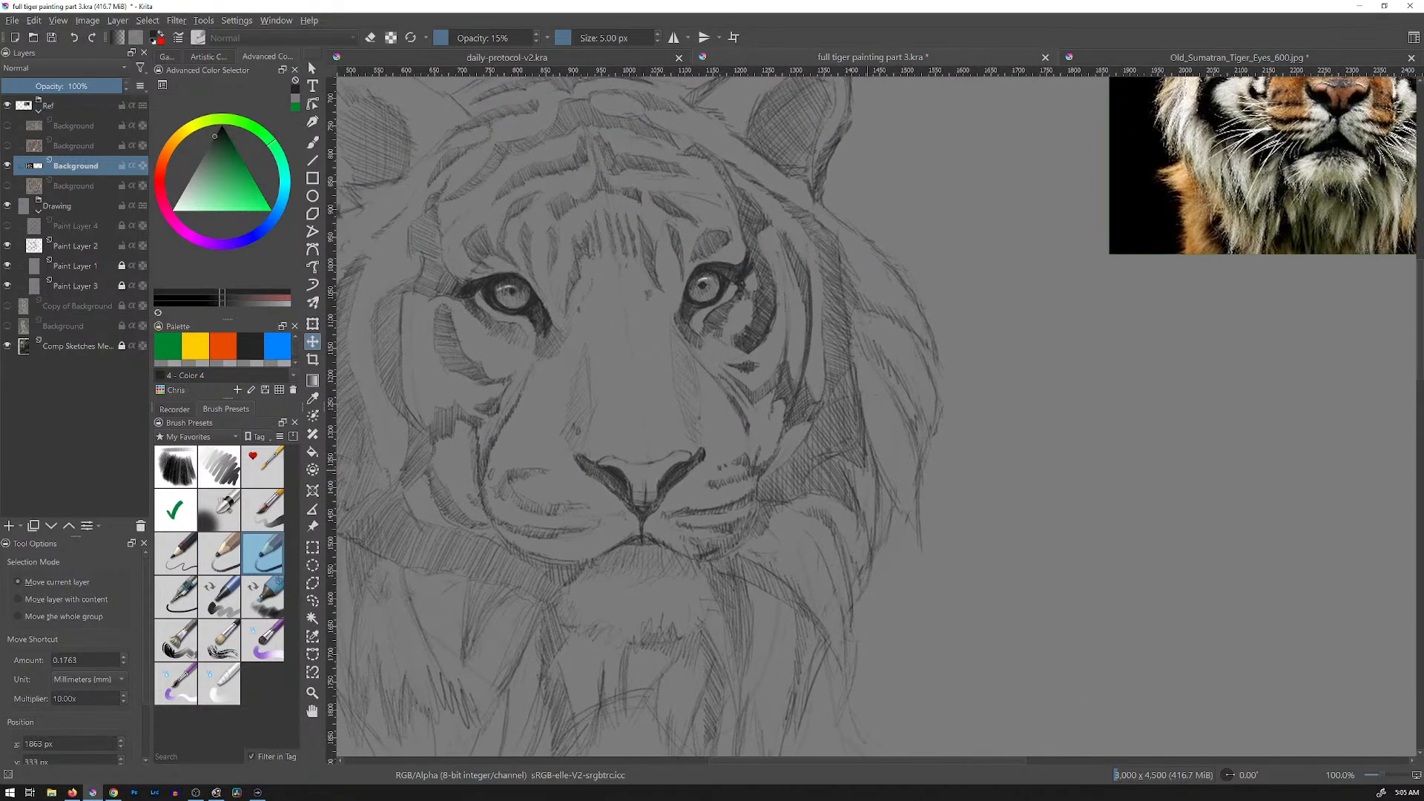
pyautogui.moveTo(1249, 156); pyautogui.dragTo(1108, 434)
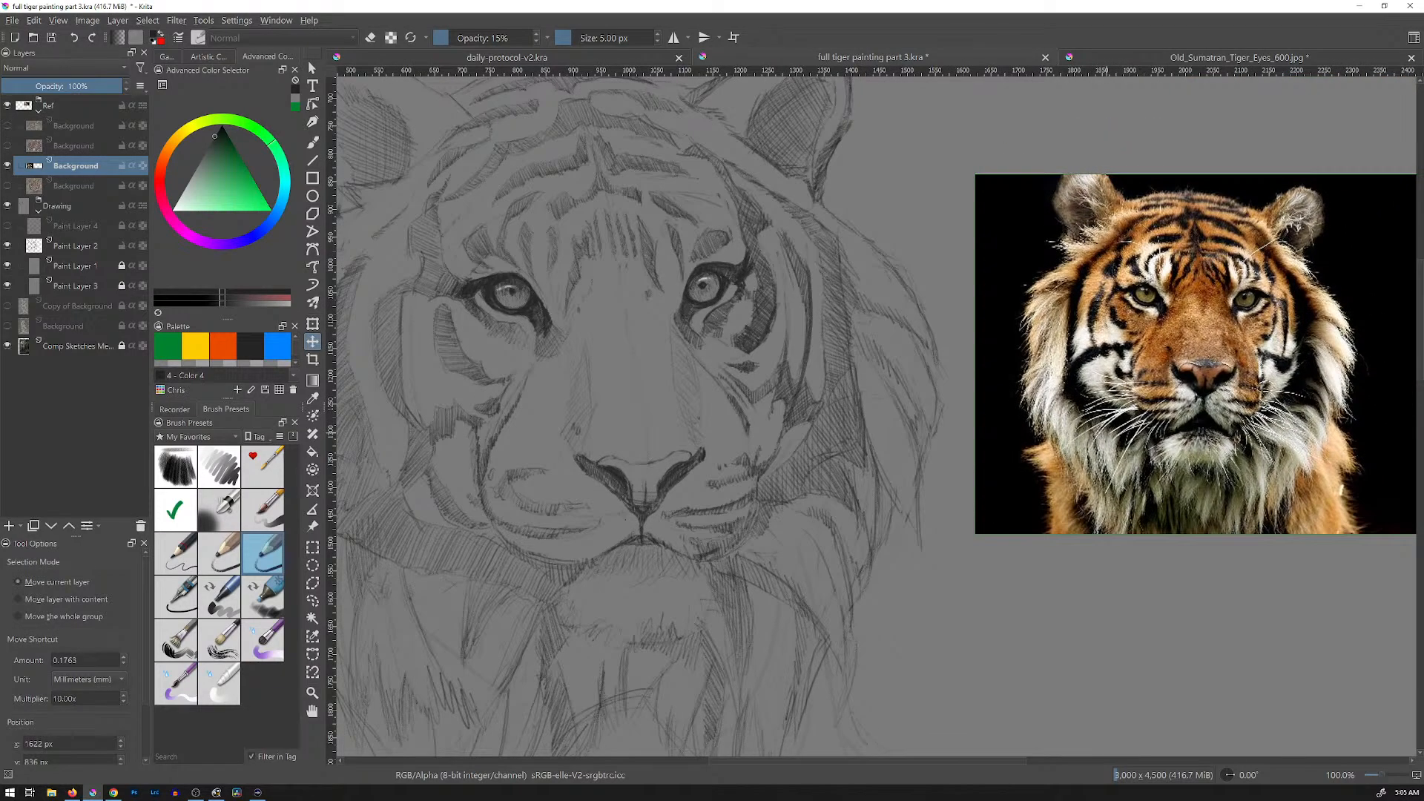
# Step: Switch to the canvas-only view and close Old_Sumatran_Tiger_Eyes_600.jpg without saving its changes
pyautogui.press('Tab')
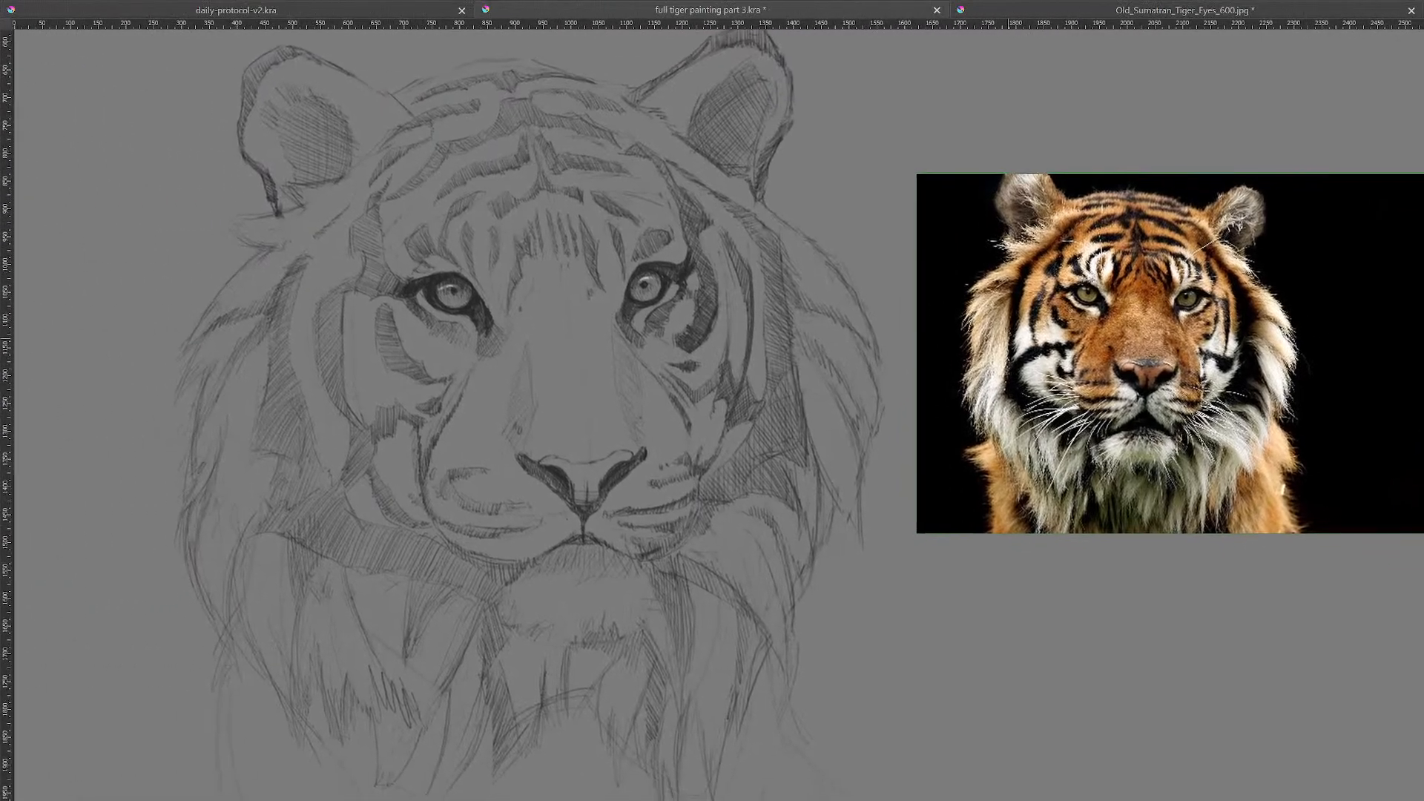
pyautogui.moveTo(1007, 338); pyautogui.dragTo(956, 342)
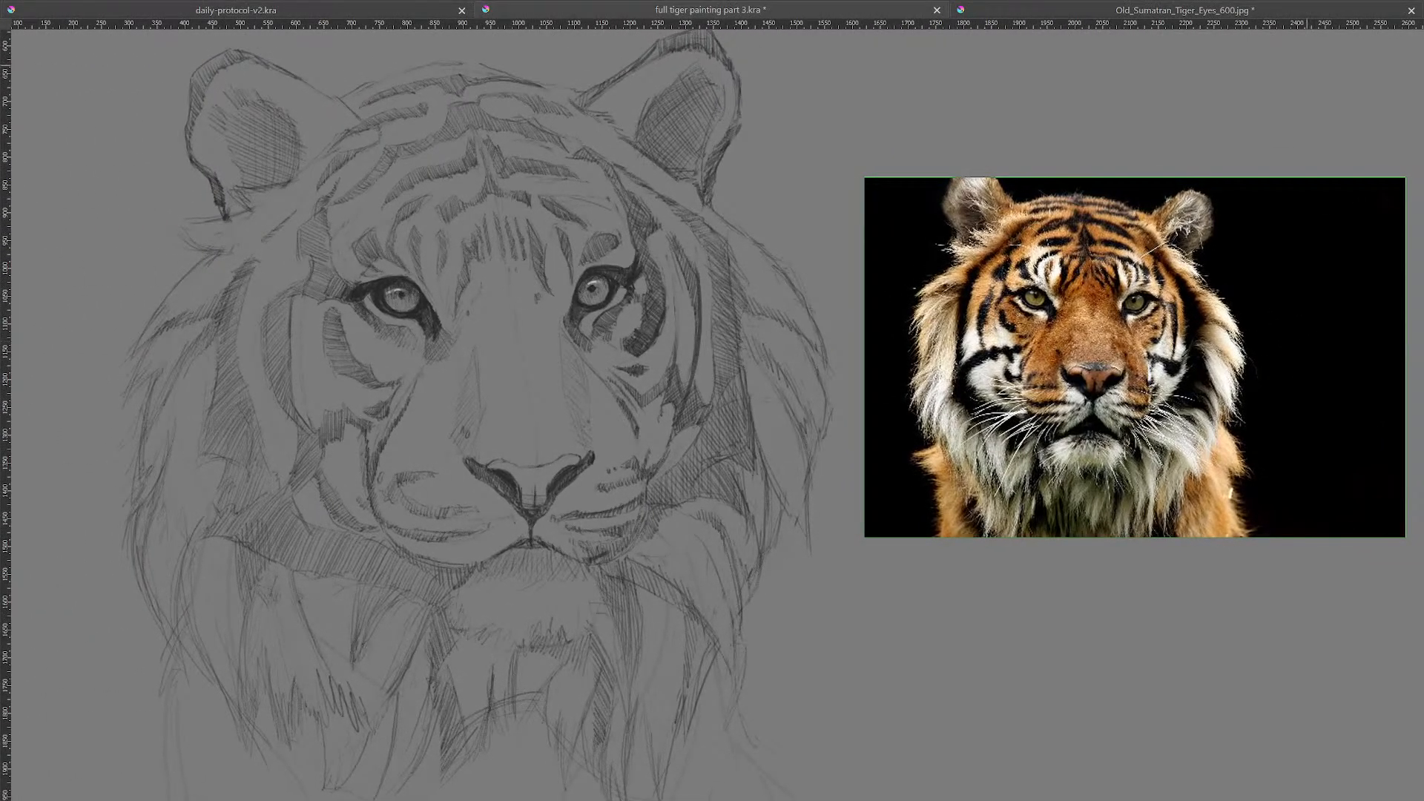
pyautogui.hotkey('ctrl', 'Tab')
pyautogui.hotkey('ctrl', 'shift', 'Tab')
pyautogui.hotkey('ctrl', 'Tab')
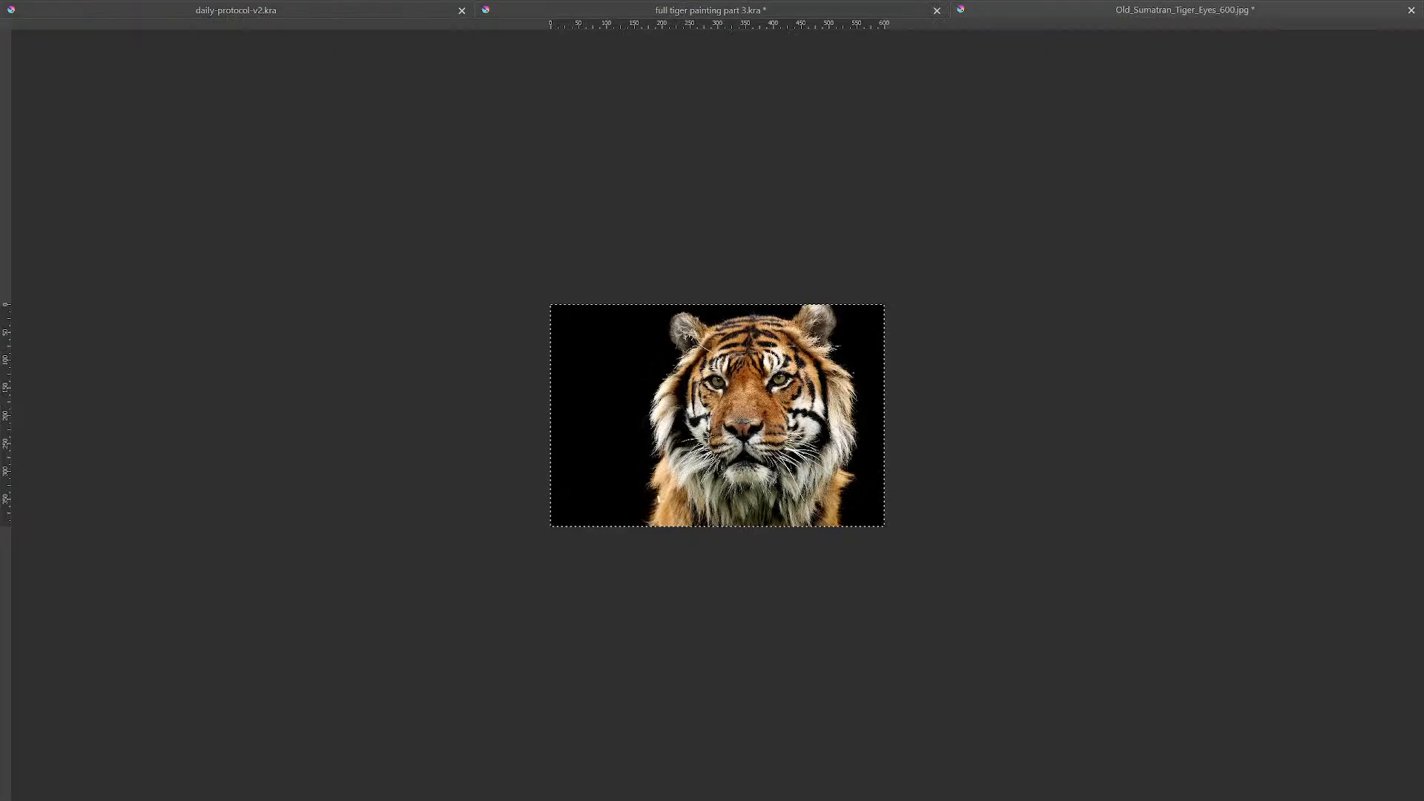
pyautogui.hotkey('ctrl', 'w')
pyautogui.press('n')
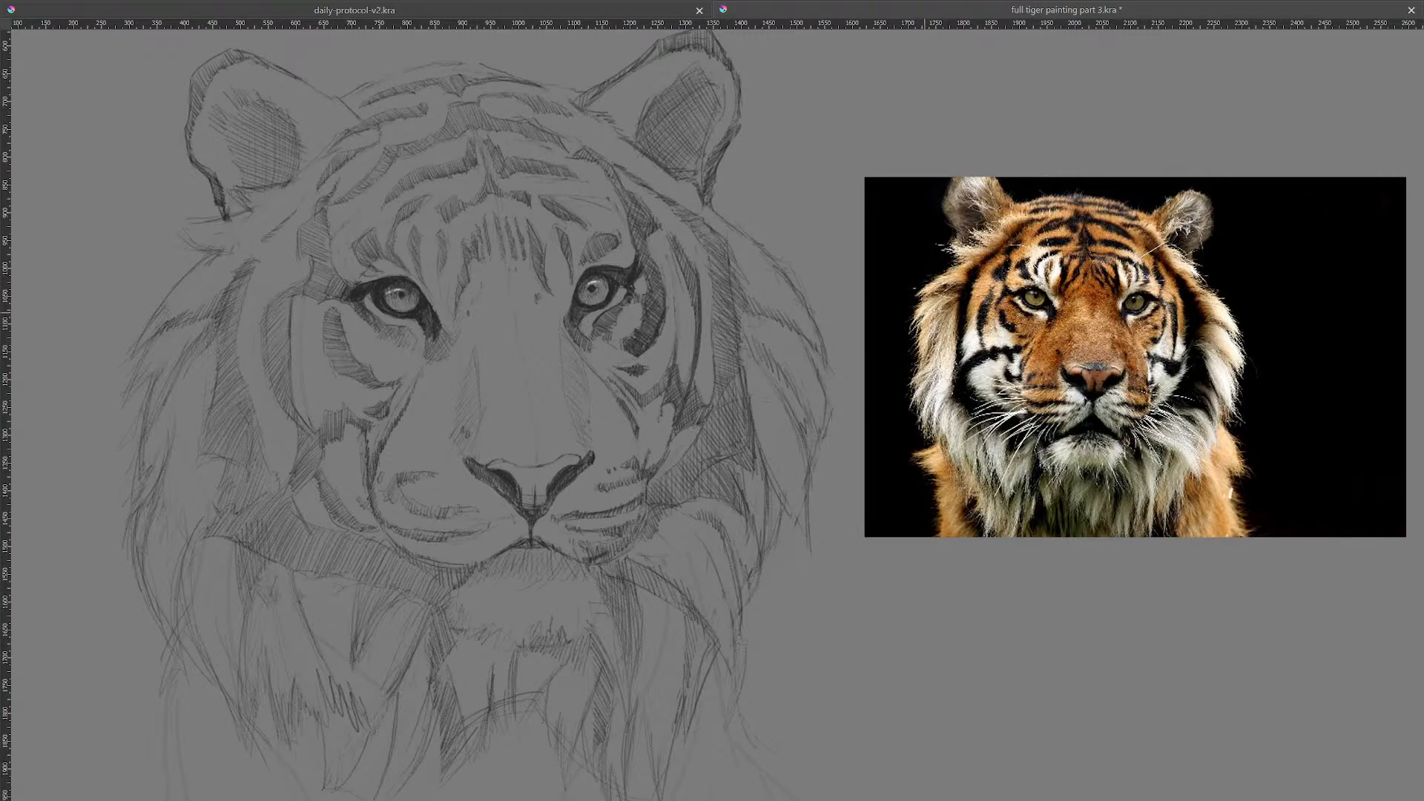
# Step: Leave the canvas-only view, add a new paint layer above Paint Layer 2, and choose the orange Color 3 for the pencil brush
pyautogui.moveTo(879, 295)
pyautogui.mouseDown()
pyautogui.moveTo(908, 387)
pyautogui.moveTo(939, 390)
pyautogui.moveTo(1074, 489)
pyautogui.mouseUp()
pyautogui.moveTo(931, 434); pyautogui.dragTo(855, 405)
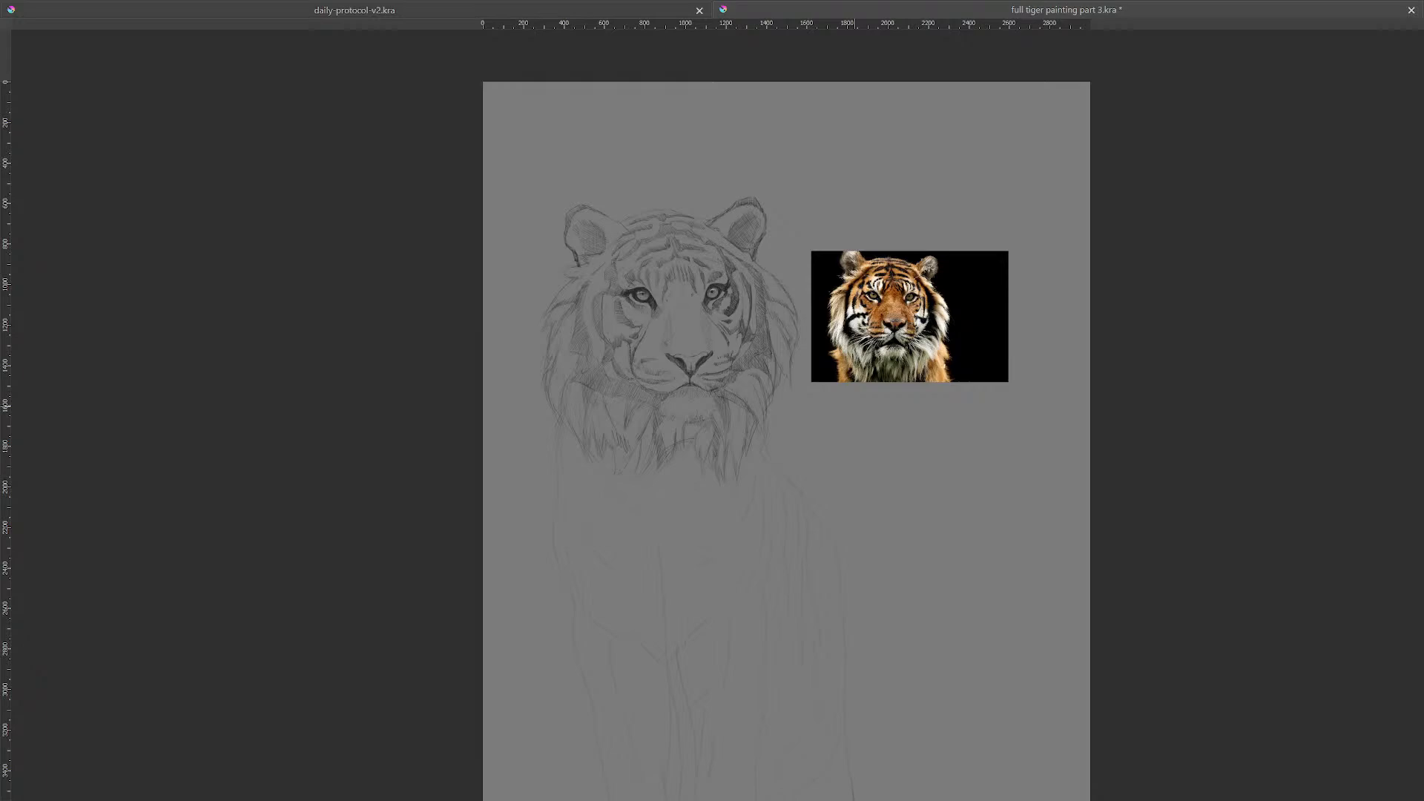
pyautogui.press('Tab')
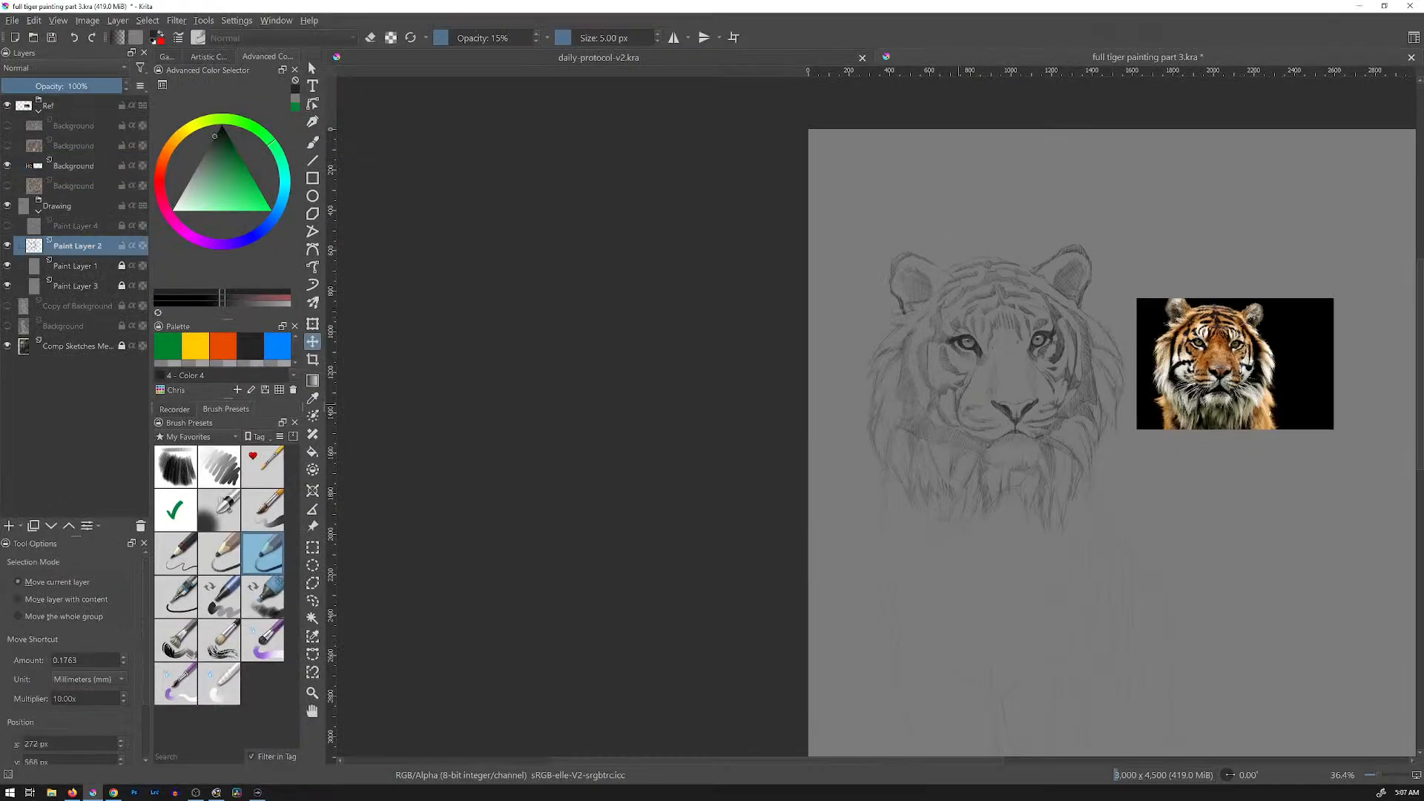
pyautogui.press('Insert')
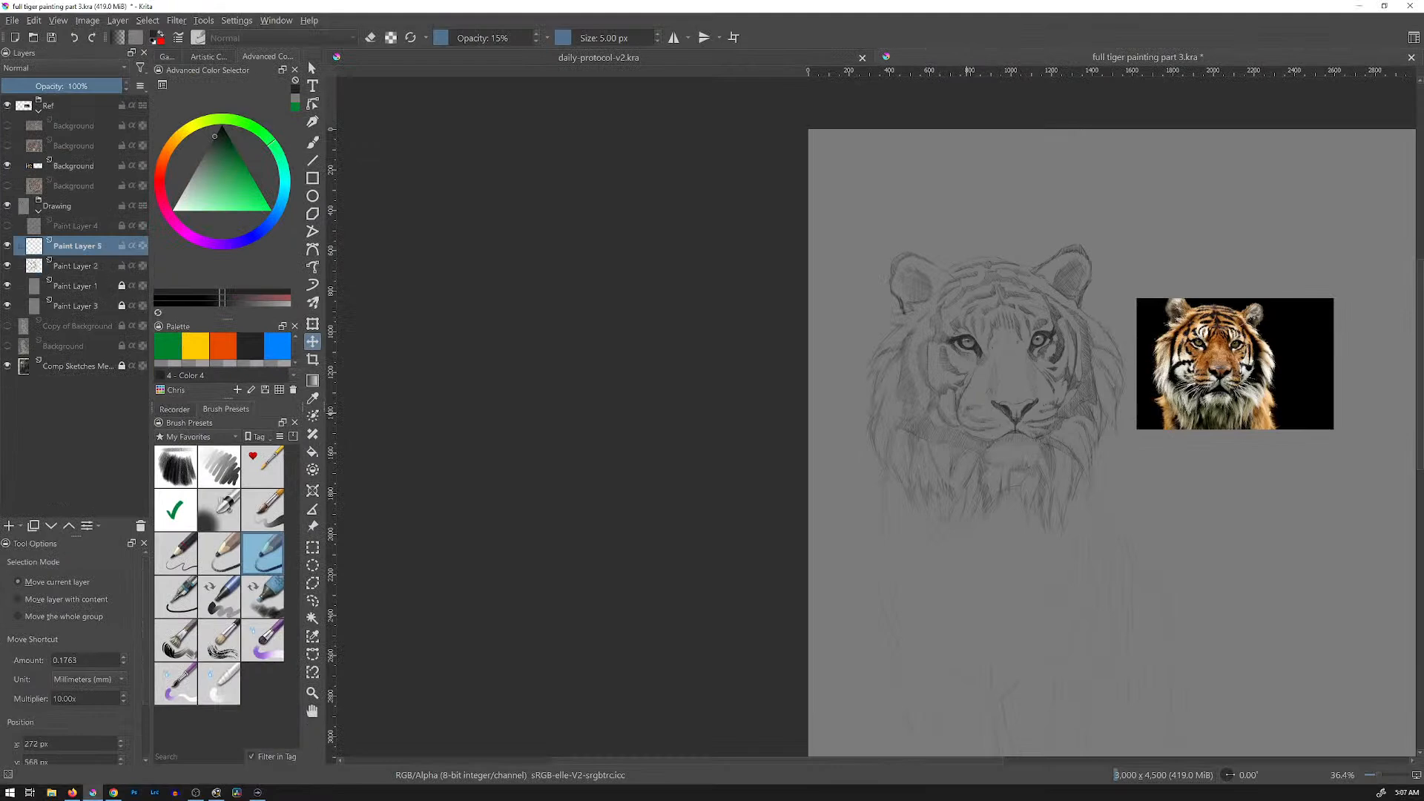
pyautogui.click(223, 345)
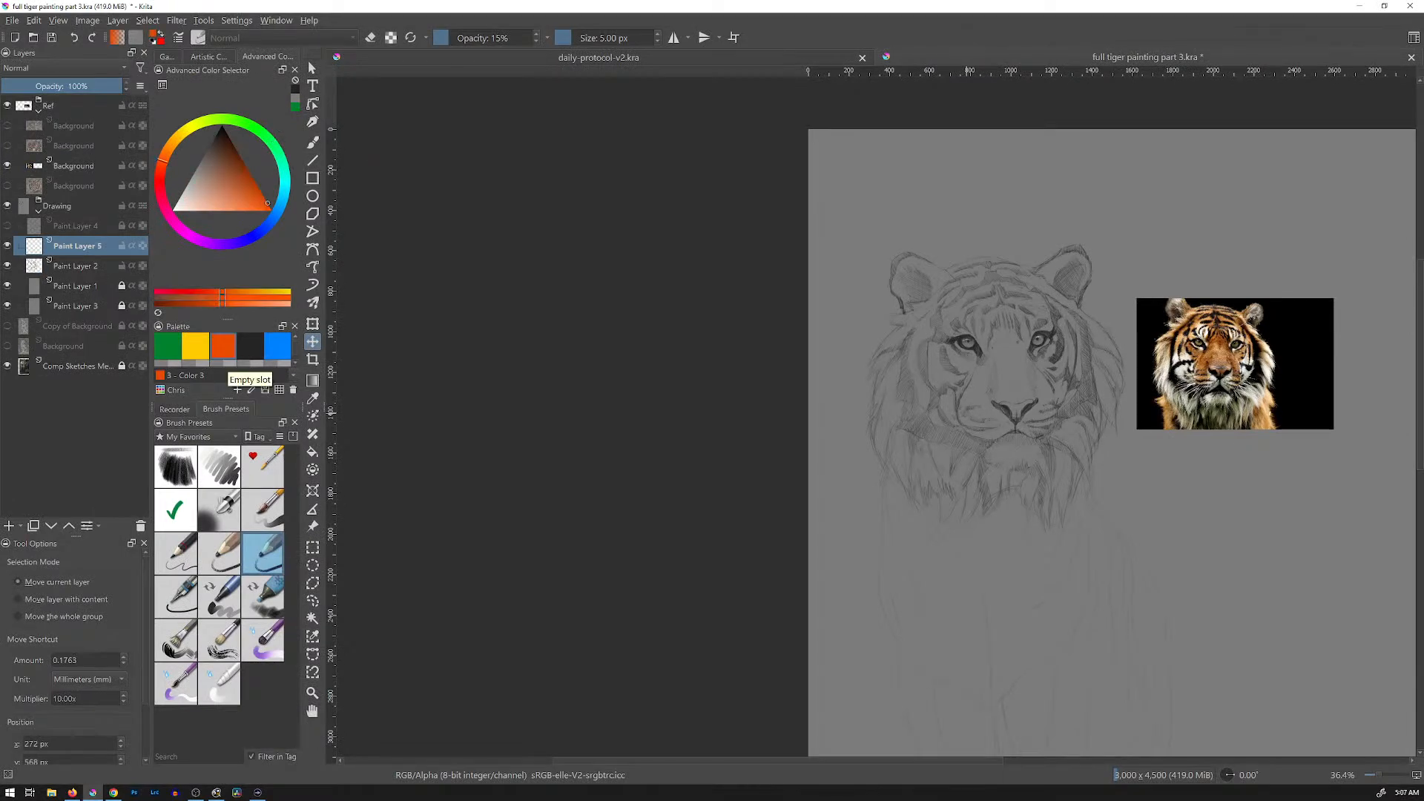
pyautogui.scroll(2, 874, 521)
pyautogui.moveTo(840, 519); pyautogui.dragTo(436, 616)
pyautogui.moveTo(809, 390); pyautogui.dragTo(837, 387)
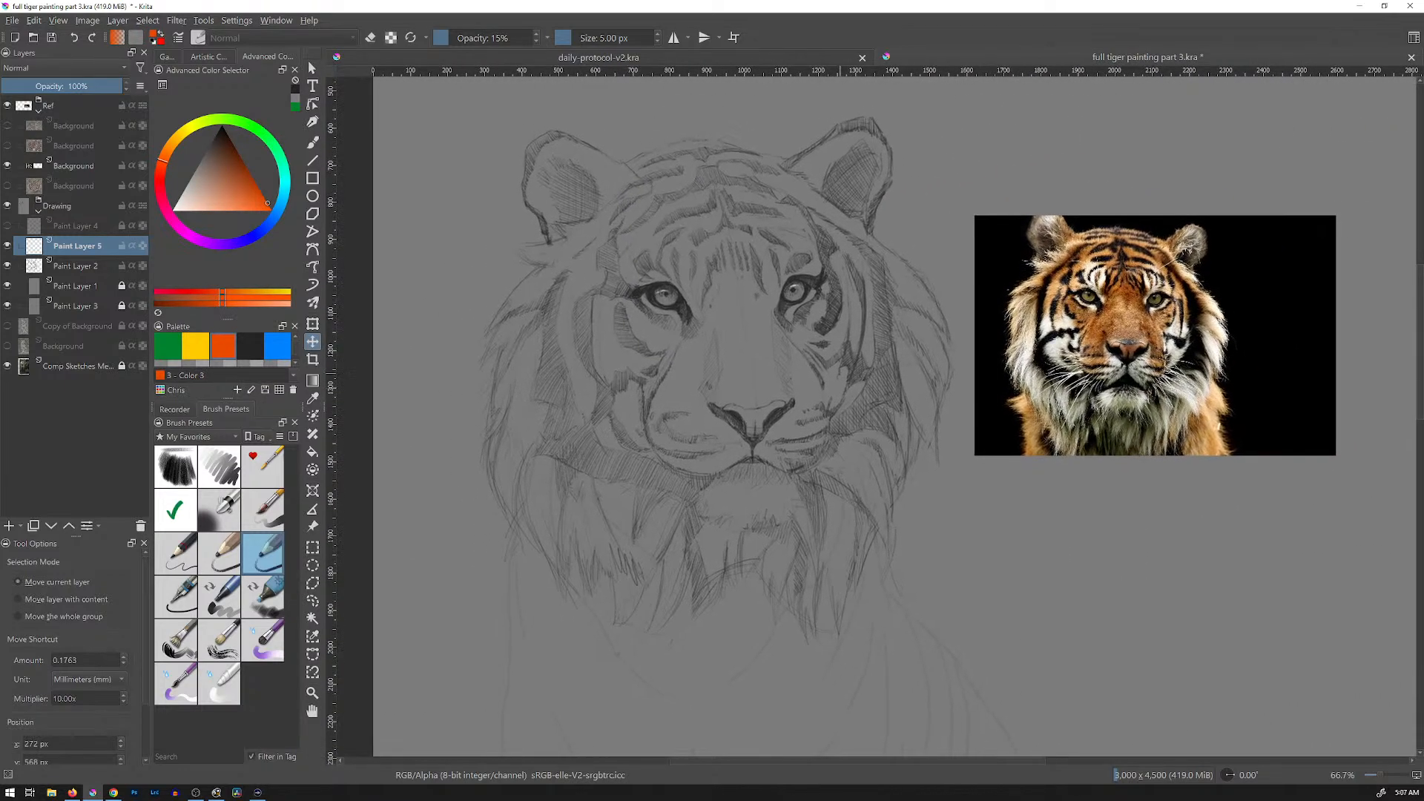
pyautogui.press('b')
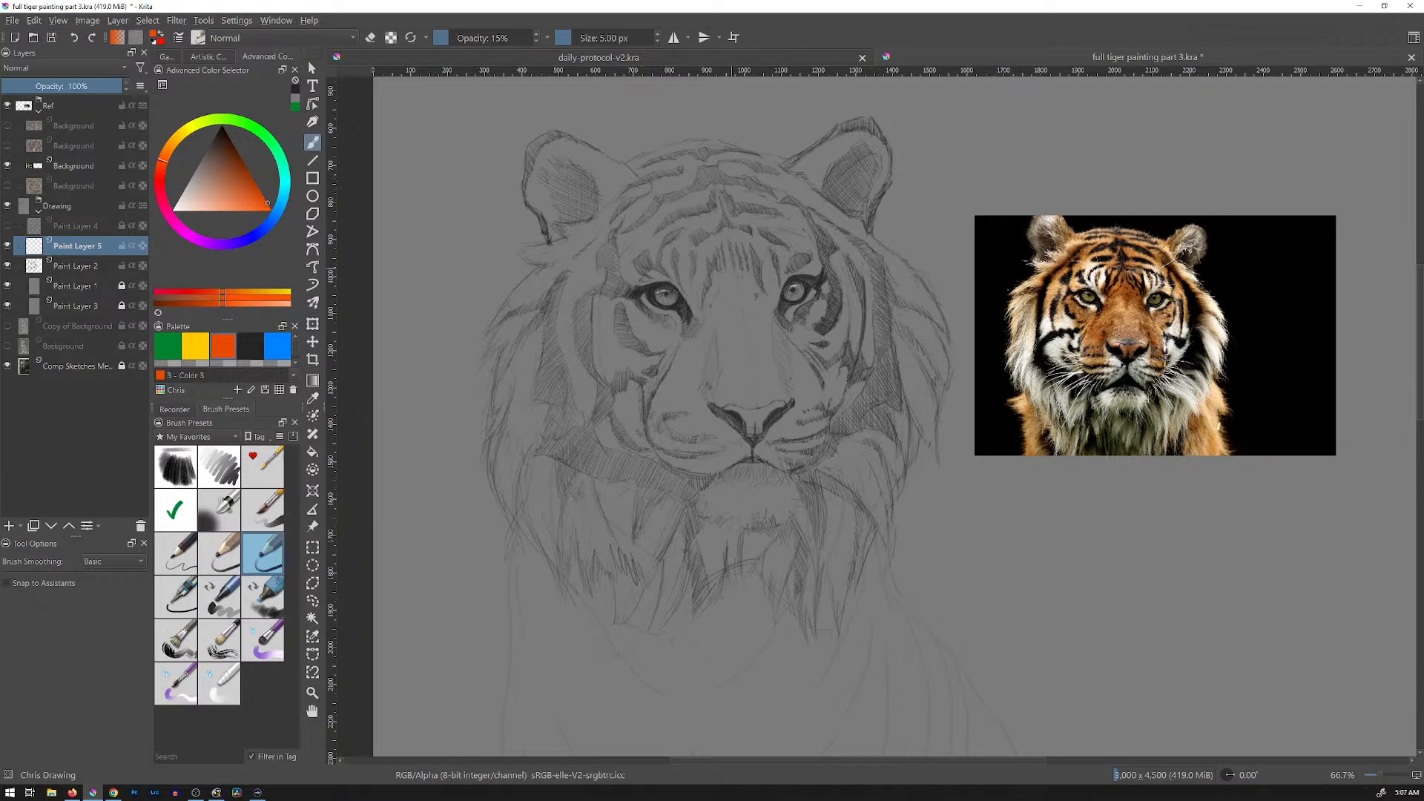
# Step: Draw a curved orange centre guide line from the crown of the head down to the nose on the new layer, and reselect Paint Layer 2
pyautogui.moveTo(734, 272)
pyautogui.mouseDown()
pyautogui.moveTo(718, 194)
pyautogui.moveTo(691, 155)
pyautogui.moveTo(665, 150)
pyautogui.mouseUp()
pyautogui.hotkey('ctrl', 'z')
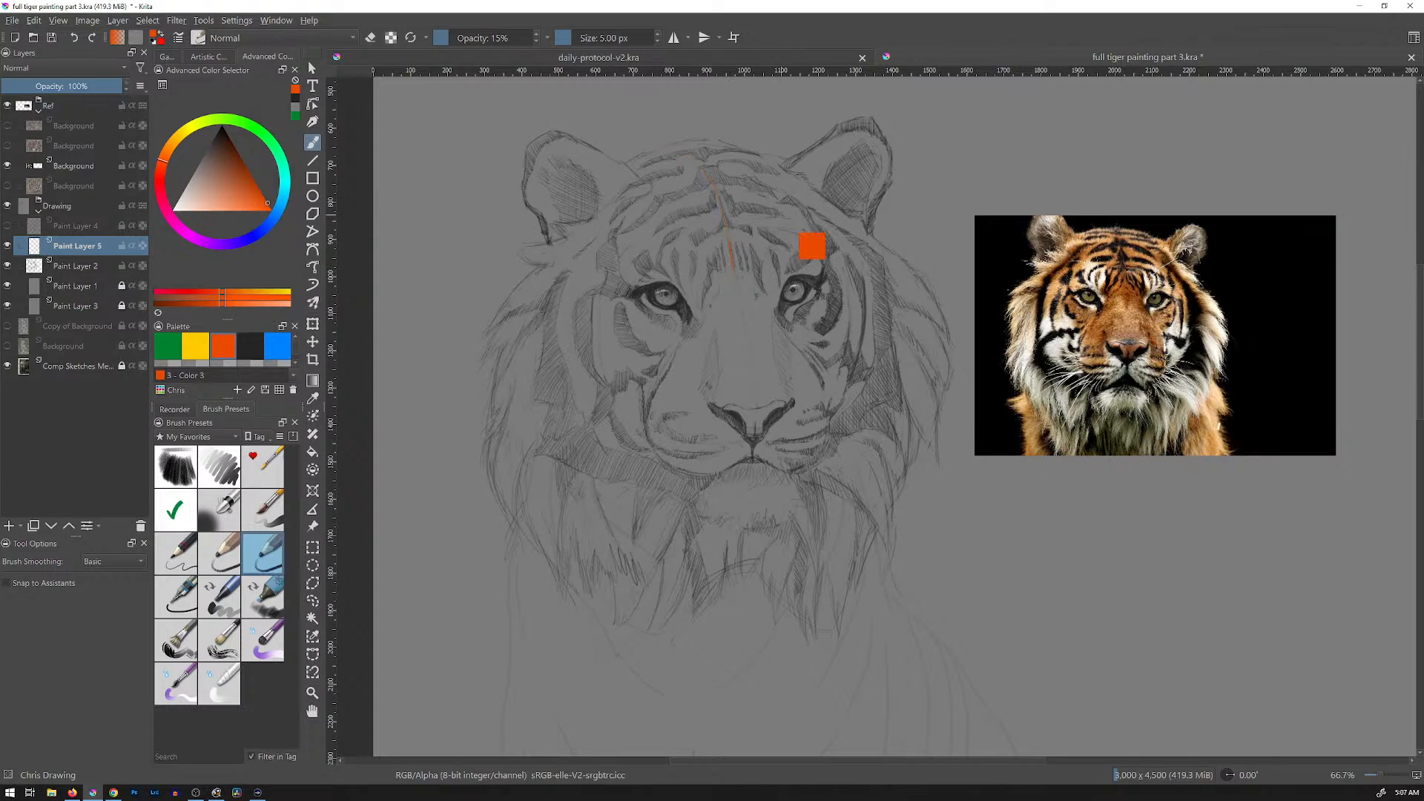
pyautogui.hotkey('ctrl', 'z')
pyautogui.moveTo(698, 149); pyautogui.dragTo(733, 225)
pyautogui.hotkey('ctrl', 'z')
pyautogui.hotkey('ctrl', 'z')
pyautogui.hotkey('ctrl', 'z')
pyautogui.moveTo(688, 147)
pyautogui.mouseDown()
pyautogui.moveTo(730, 226)
pyautogui.moveTo(743, 330)
pyautogui.mouseUp()
pyautogui.hotkey('ctrl', 'z')
pyautogui.moveTo(754, 382); pyautogui.dragTo(738, 286)
pyautogui.click(74, 265)
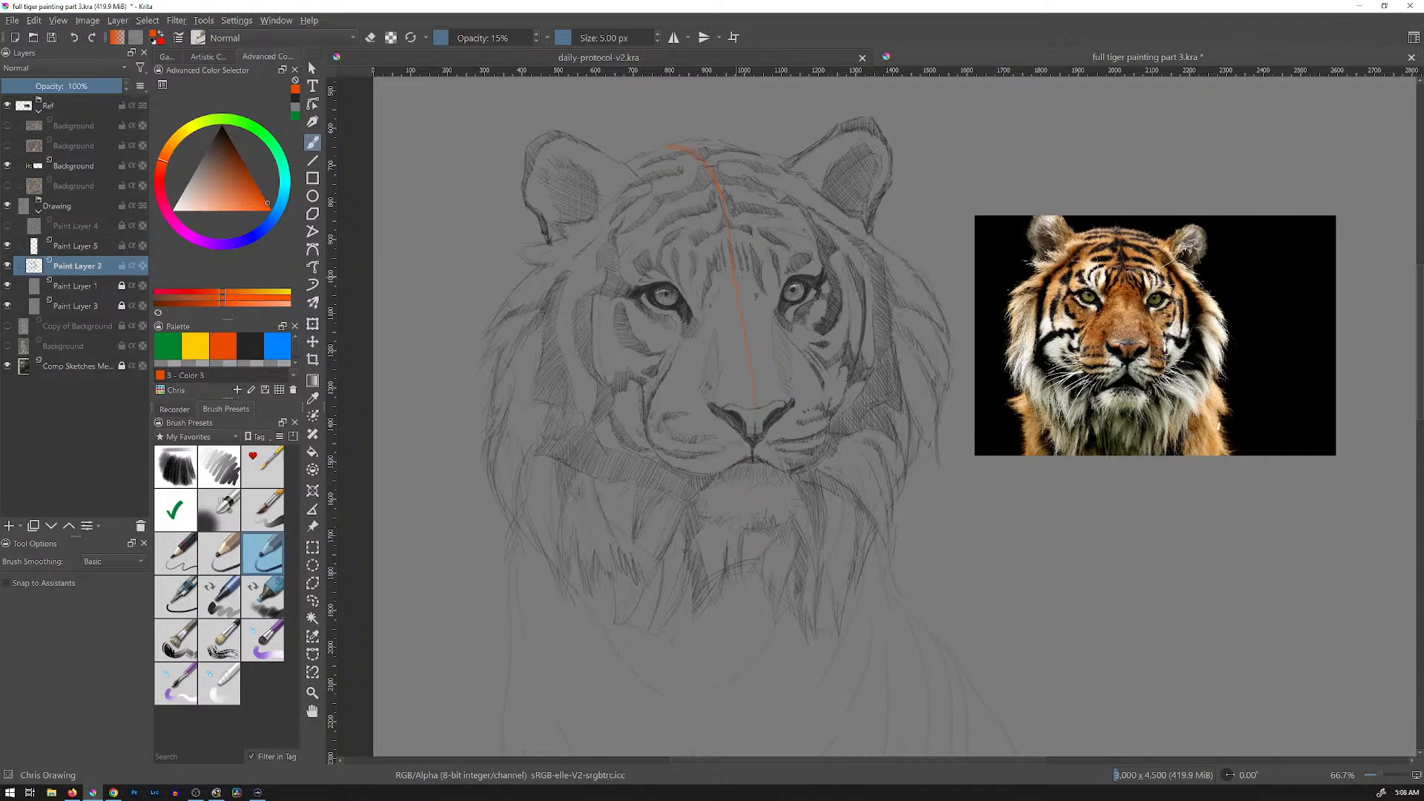
# Step: Try to lasso the head's left ear and nudge it inward with a free transform, and undo the change
pyautogui.press('l')
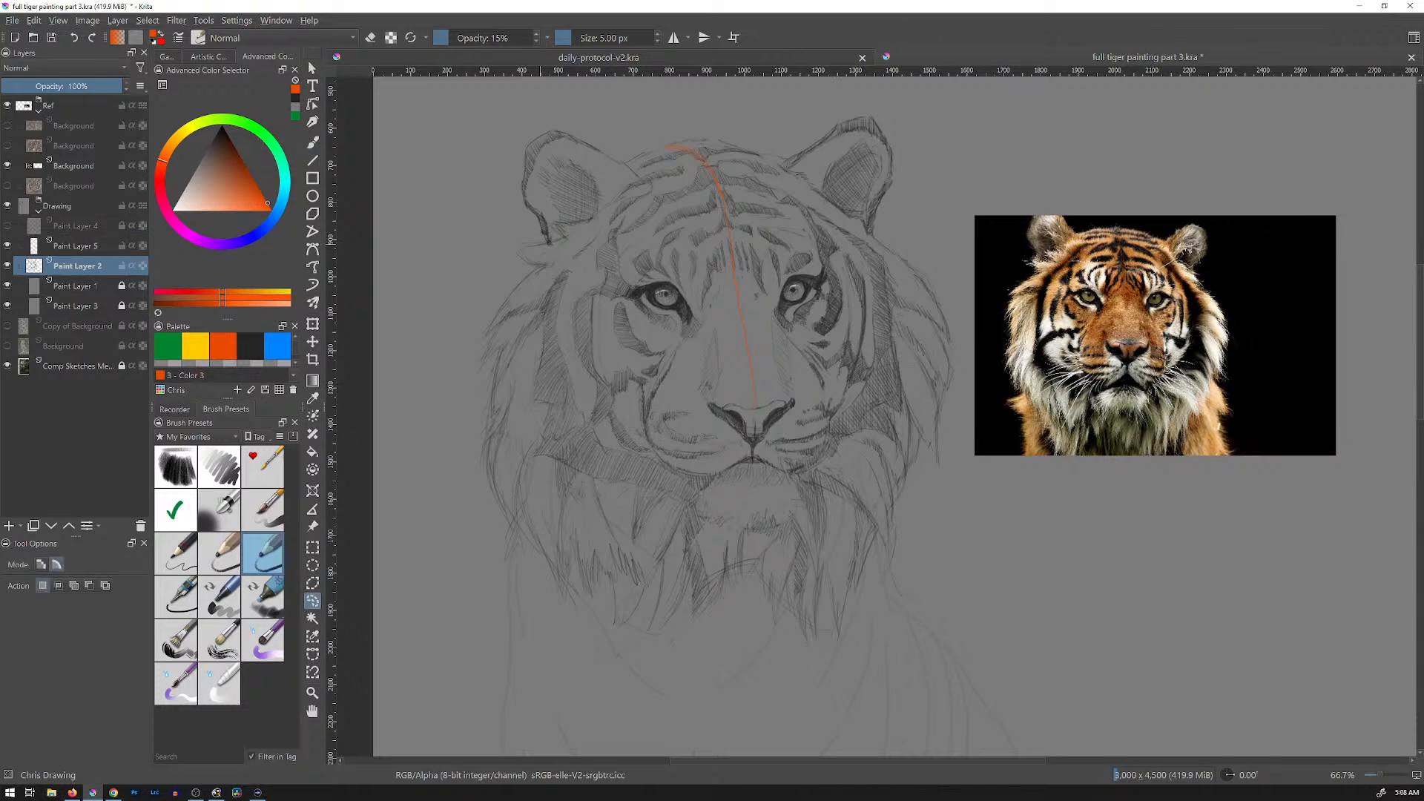
pyautogui.moveTo(642, 186)
pyautogui.mouseDown()
pyautogui.moveTo(564, 122)
pyautogui.moveTo(512, 208)
pyautogui.moveTo(575, 244)
pyautogui.mouseUp()
pyautogui.hotkey('ctrl', 't')
pyautogui.moveTo(574, 181)
pyautogui.mouseDown()
pyautogui.moveTo(564, 192)
pyautogui.moveTo(592, 183)
pyautogui.moveTo(577, 183)
pyautogui.mouseUp()
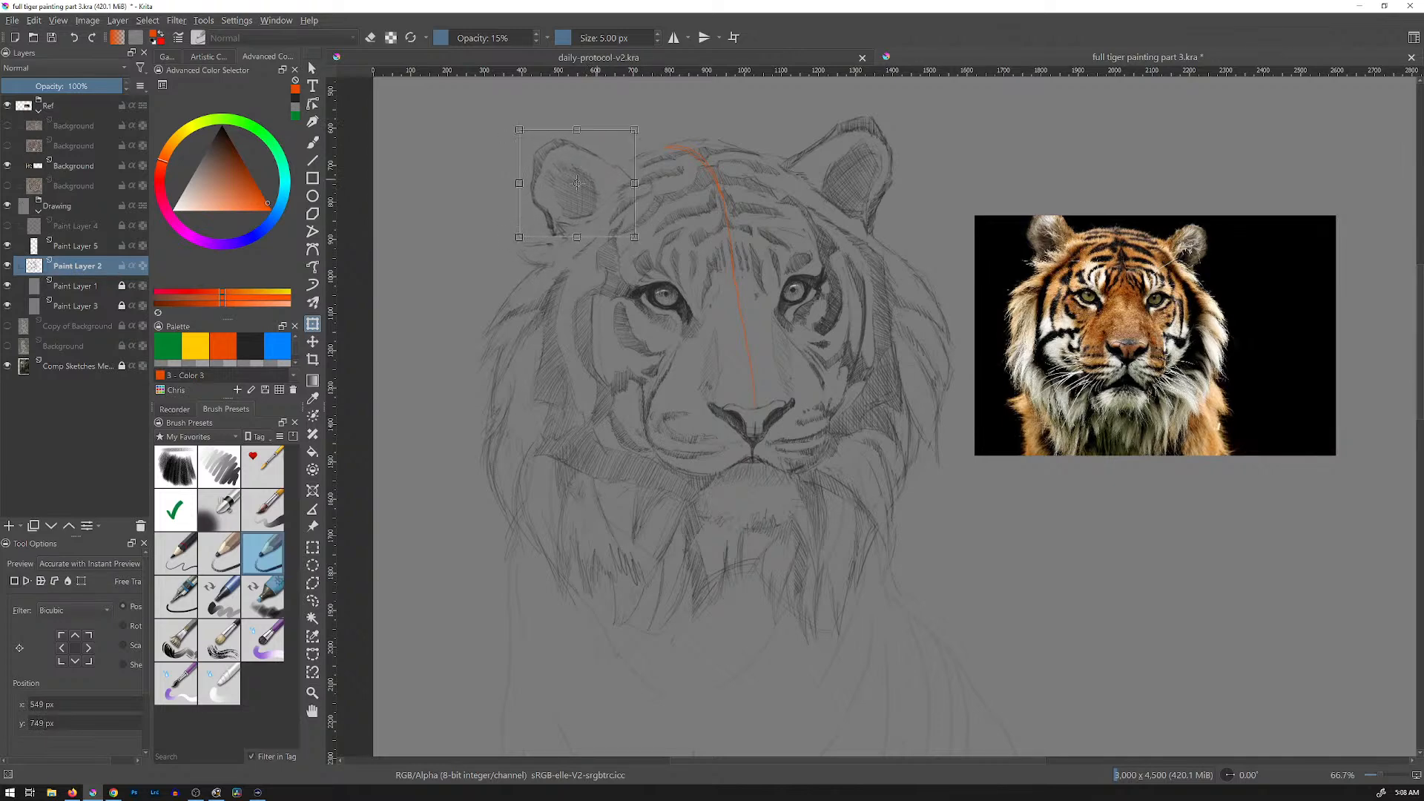
pyautogui.moveTo(577, 183); pyautogui.dragTo(574, 182)
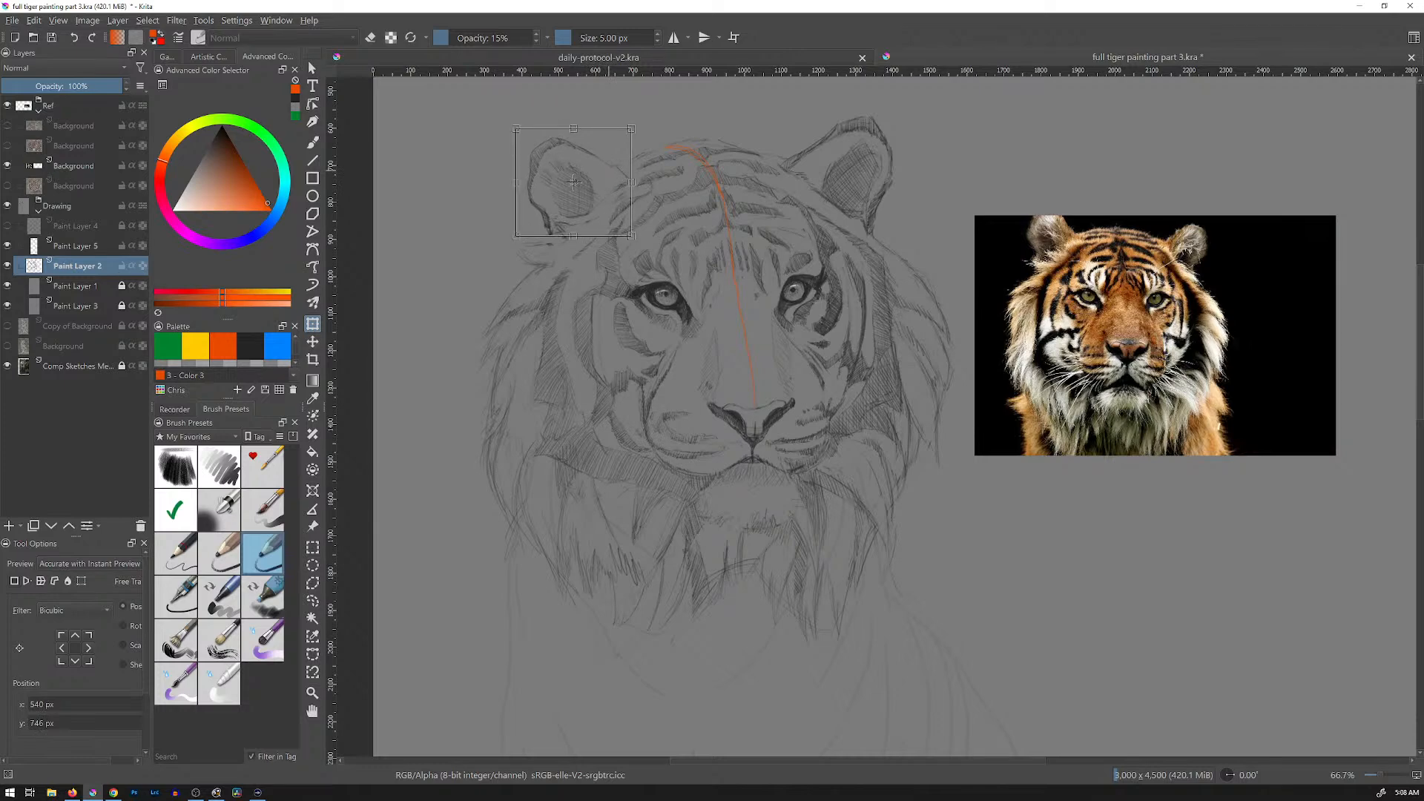
pyautogui.press('Return')
pyautogui.hotkey('ctrl', 'z')
pyautogui.hotkey('ctrl', 'z')
pyautogui.hotkey('ctrl', 'z')
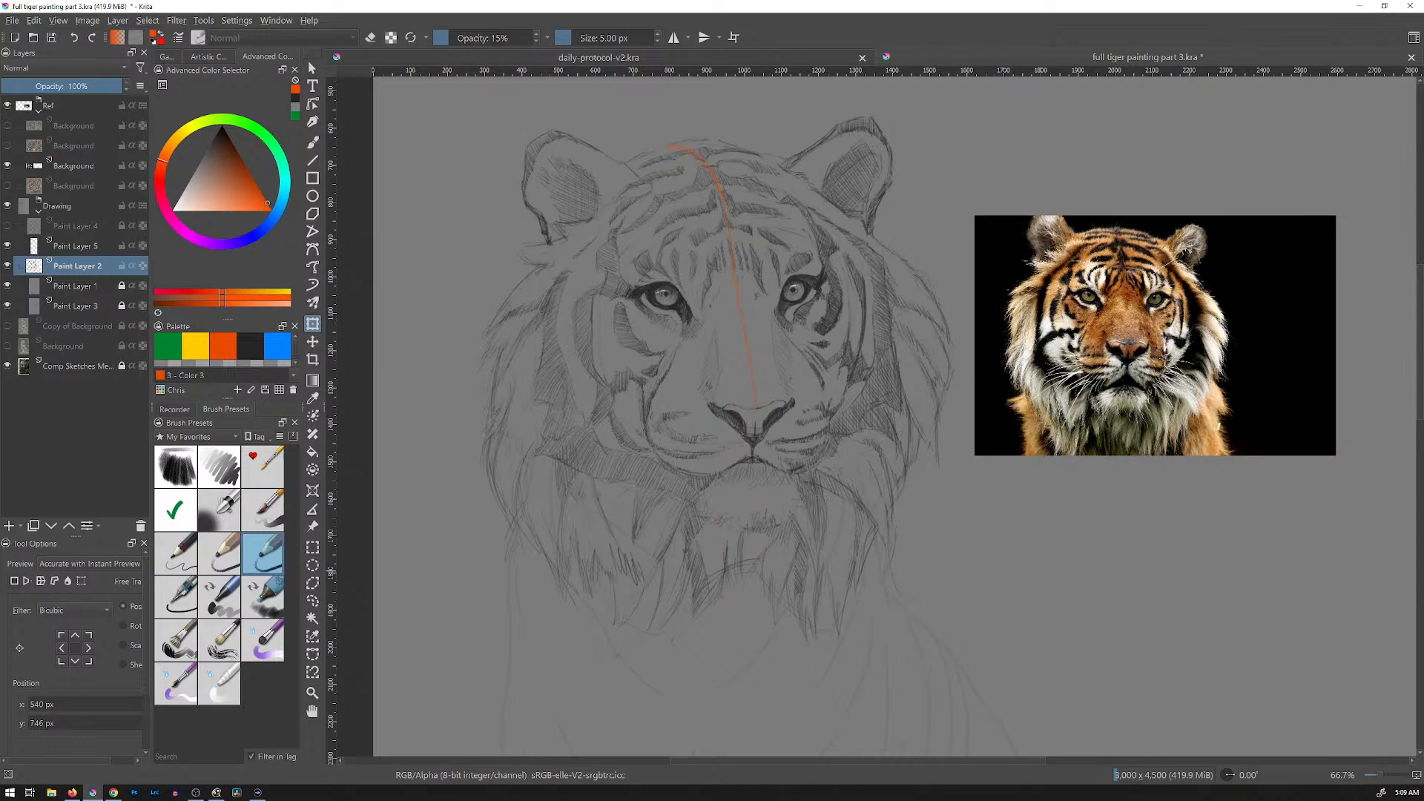
# Step: Lasso the head's left ear on Paint Layer 2 and scale it down slightly toward the head
pyautogui.press('l')
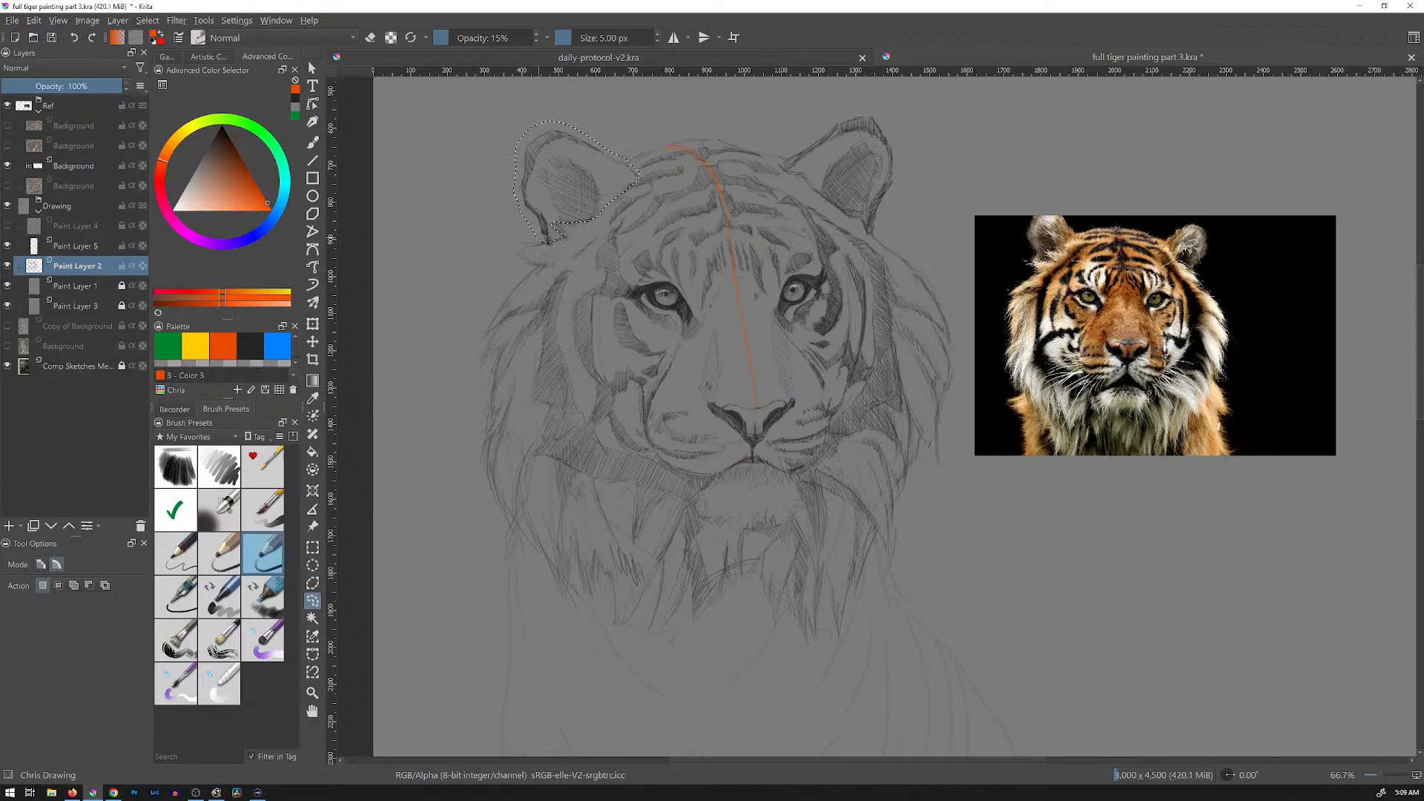
pyautogui.hotkey('ctrl', 't')
pyautogui.moveTo(513, 243); pyautogui.dragTo(520, 236)
pyautogui.press('Return')
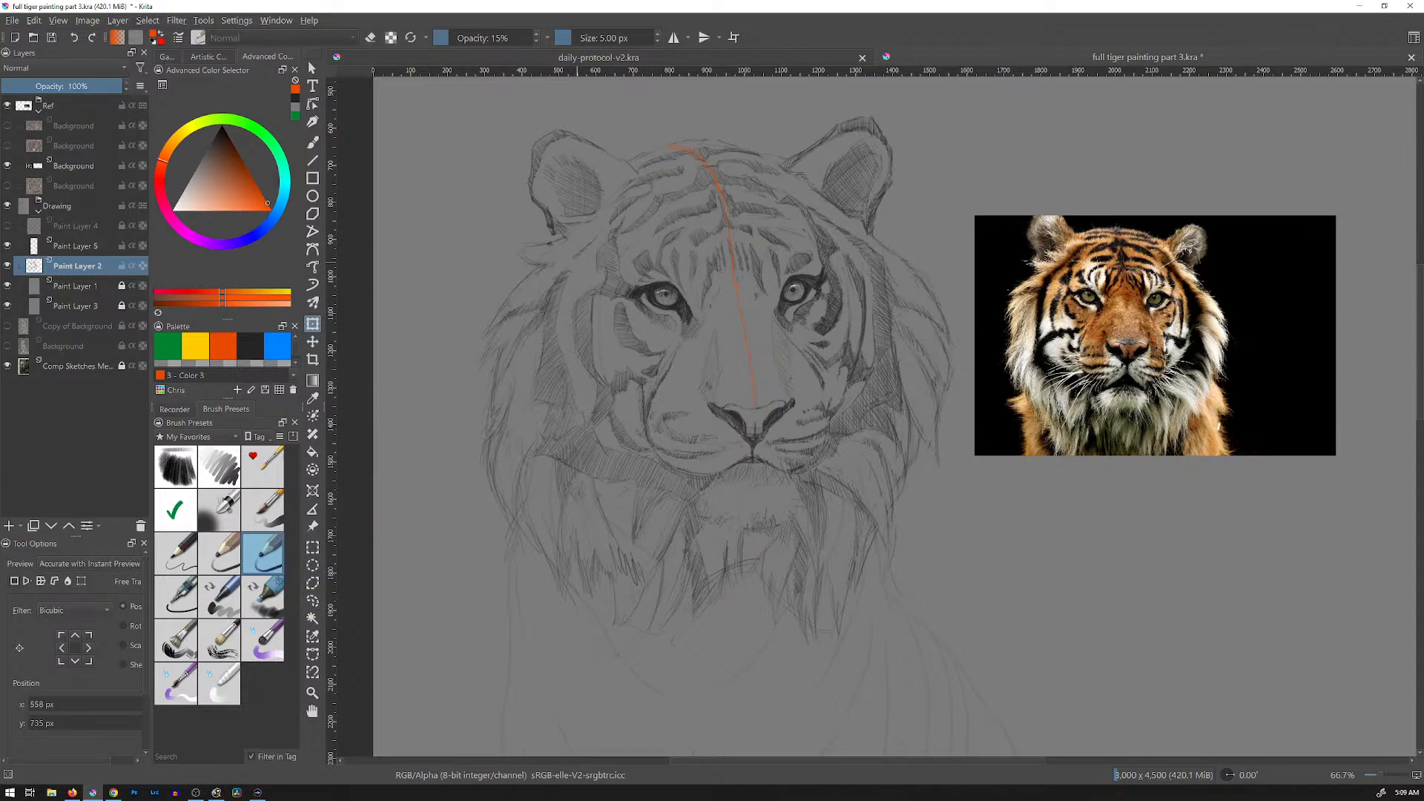
pyautogui.press('t')
pyautogui.moveTo(617, 176); pyautogui.dragTo(617, 173)
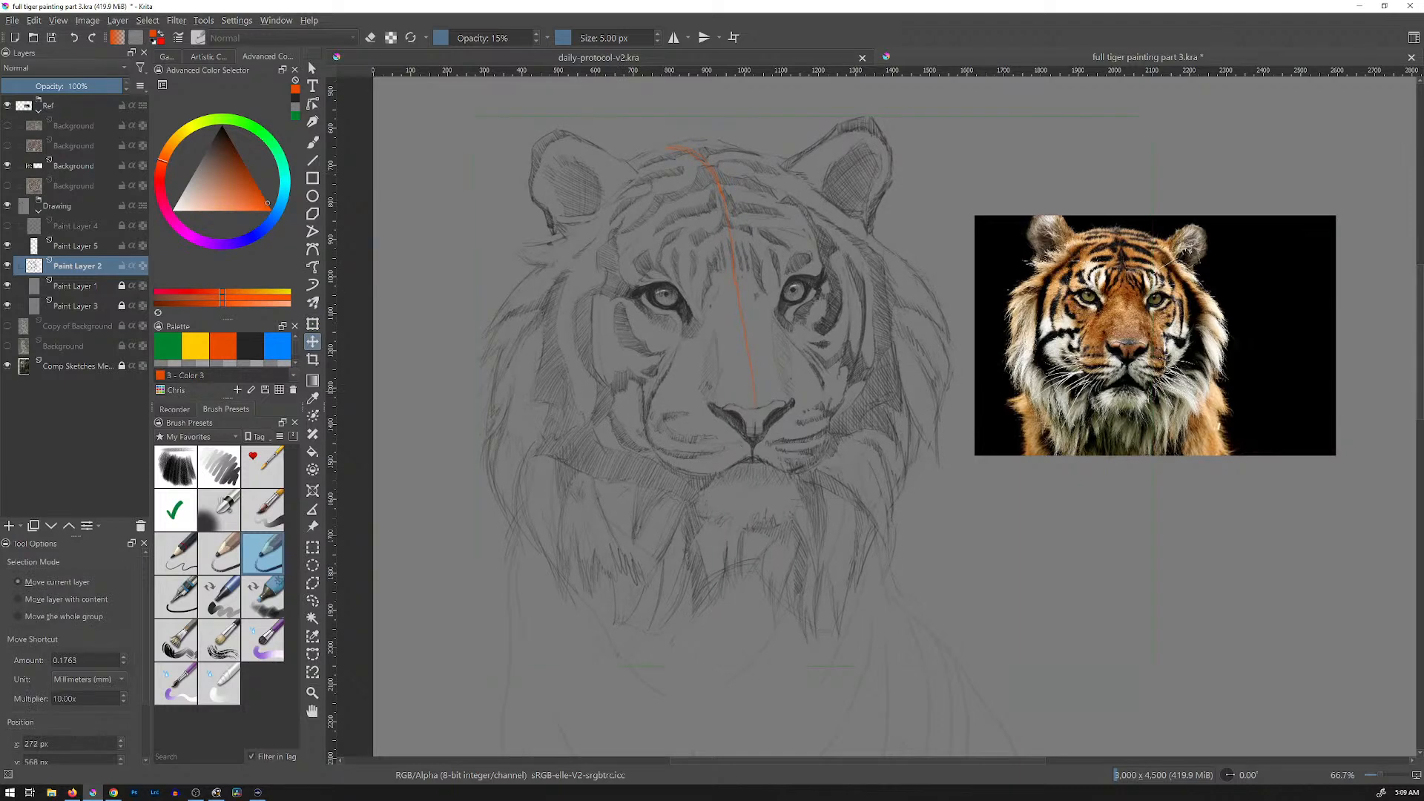
# Step: Lasso the head's right ear, scale it down slightly, shift it toward the crown, apply the transform and deselect
pyautogui.press('l')
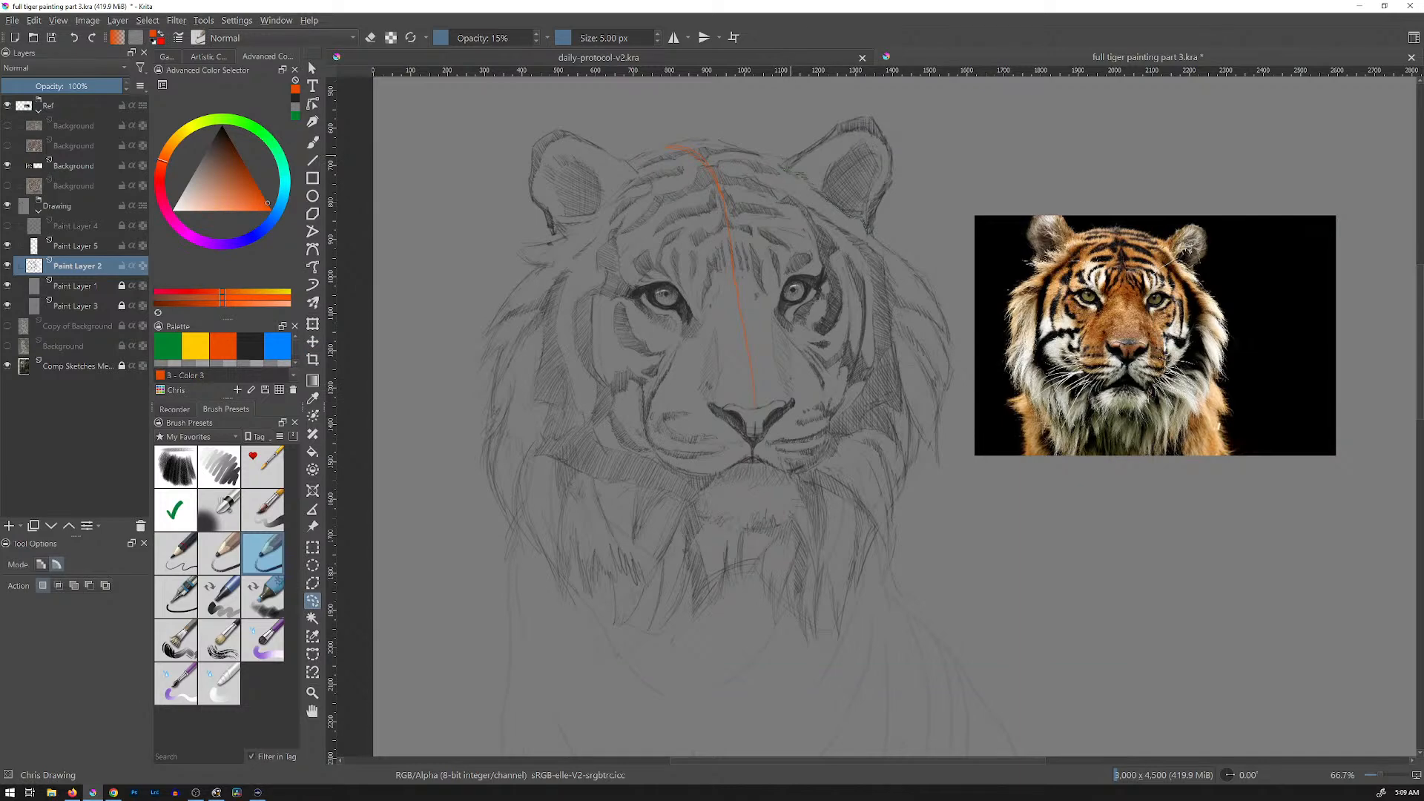
pyautogui.press('t')
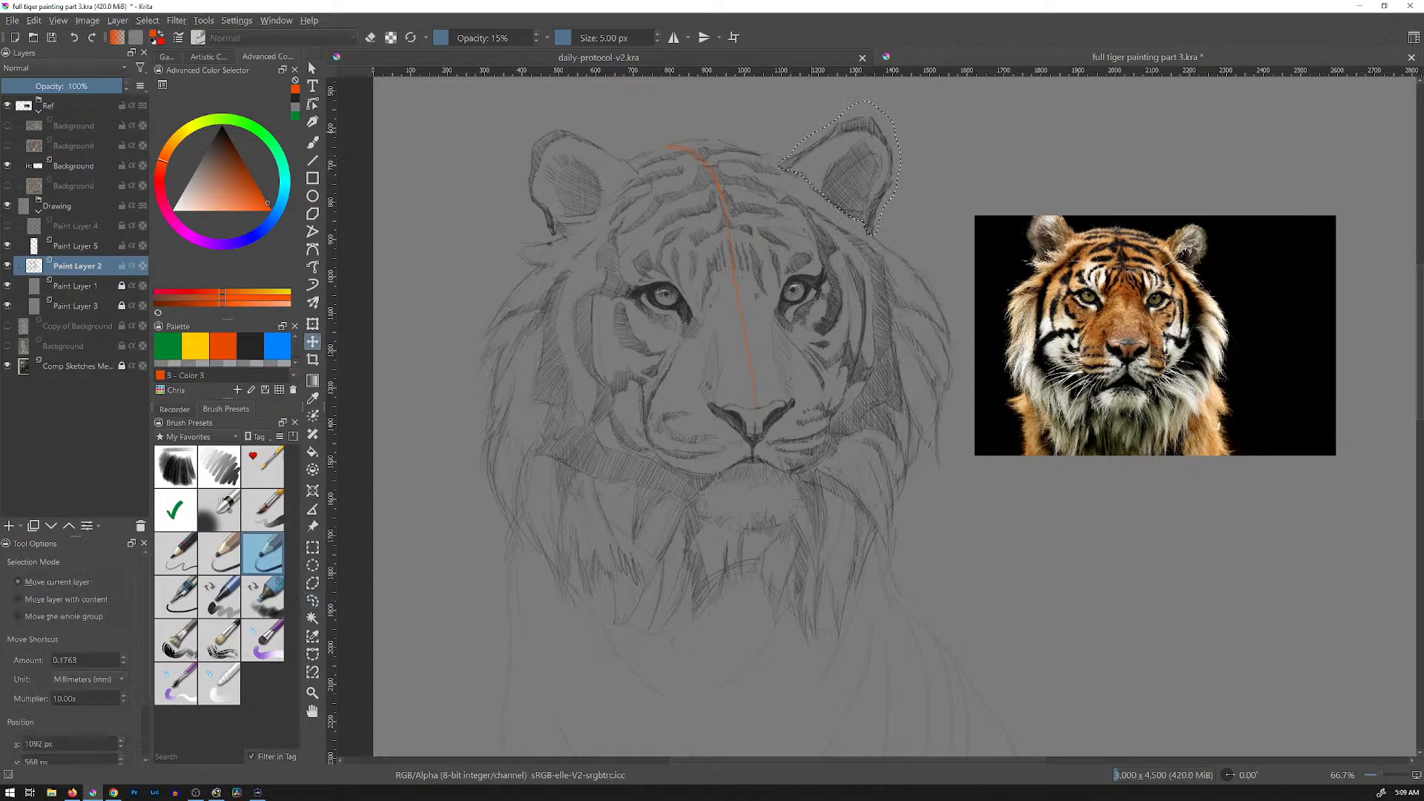
pyautogui.hotkey('ctrl', 't')
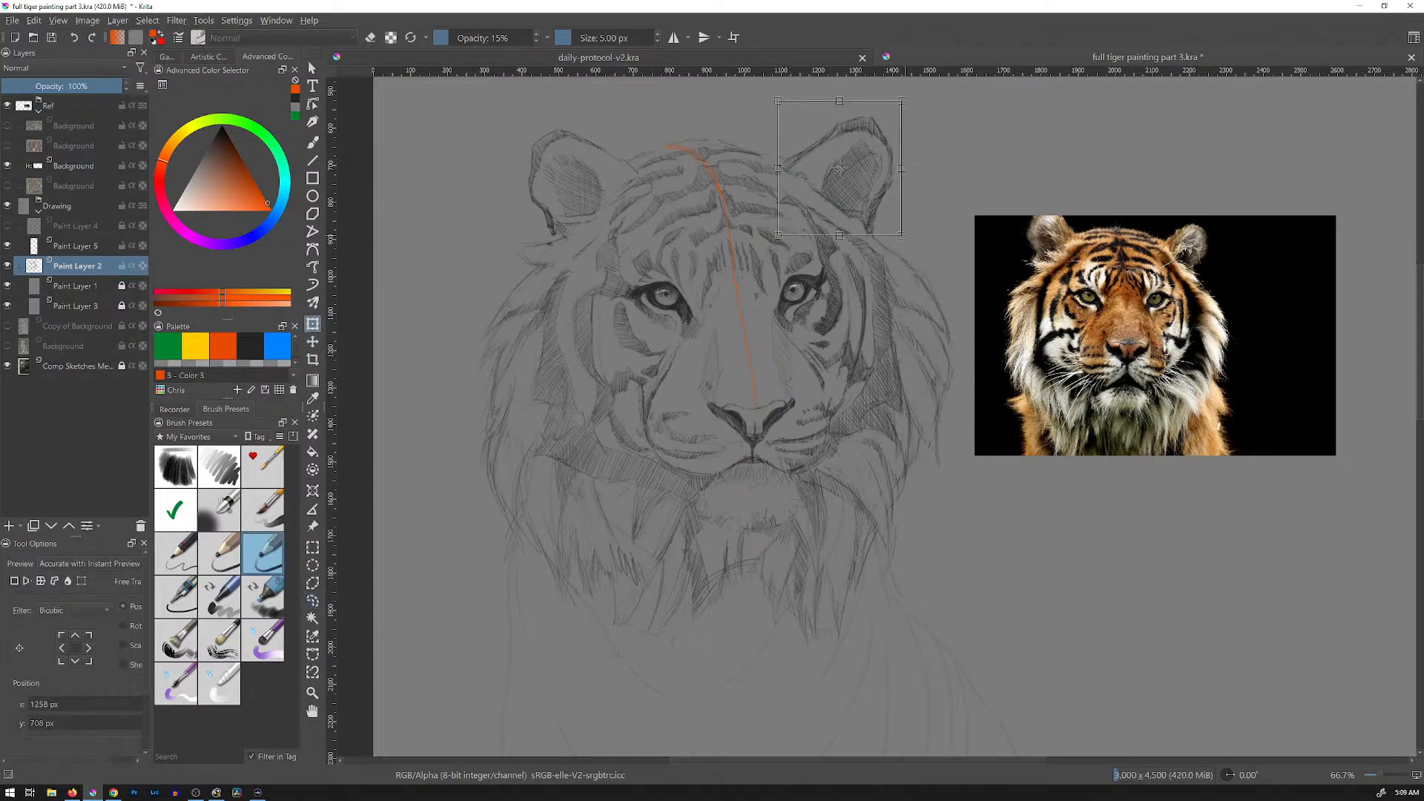
pyautogui.moveTo(903, 237); pyautogui.dragTo(894, 227)
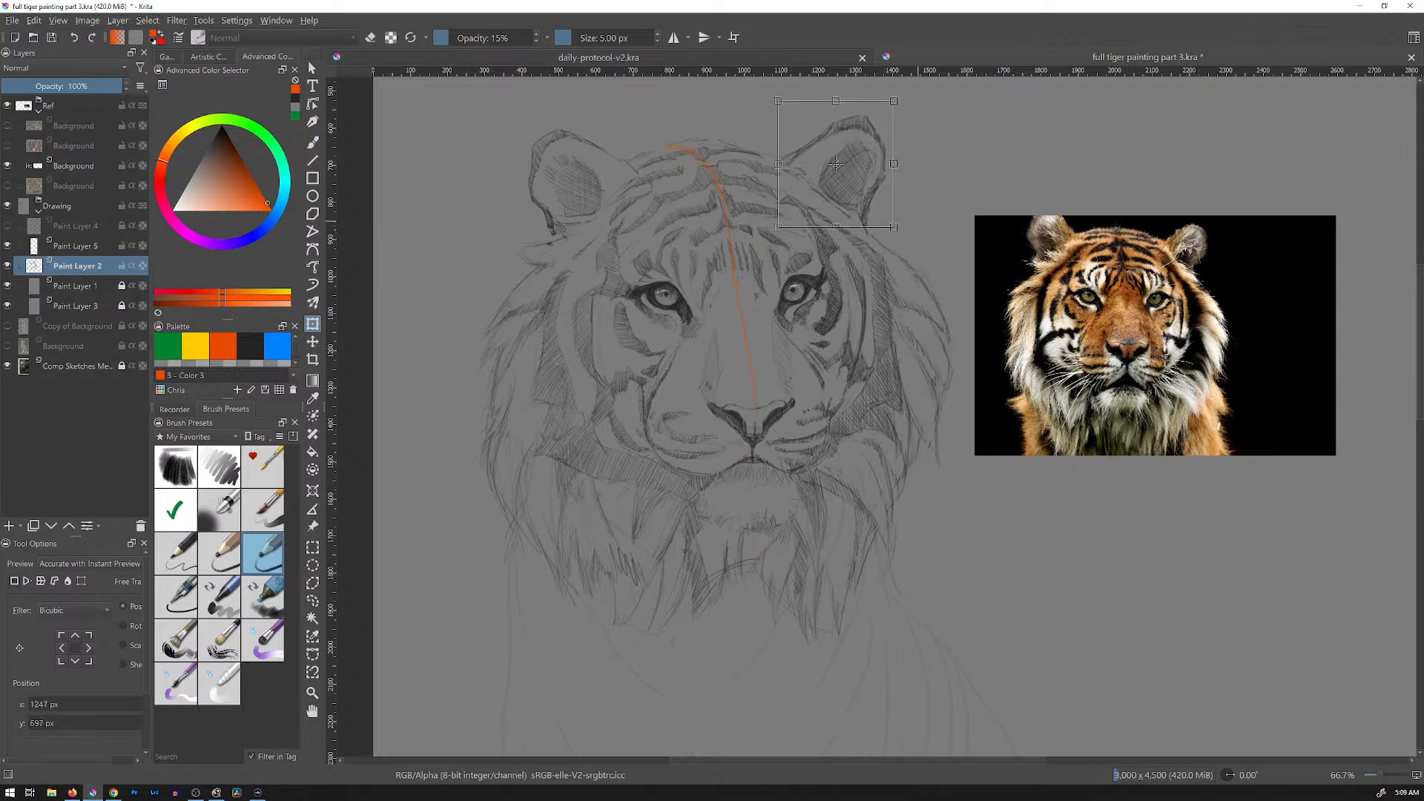
pyautogui.moveTo(835, 163); pyautogui.dragTo(831, 166)
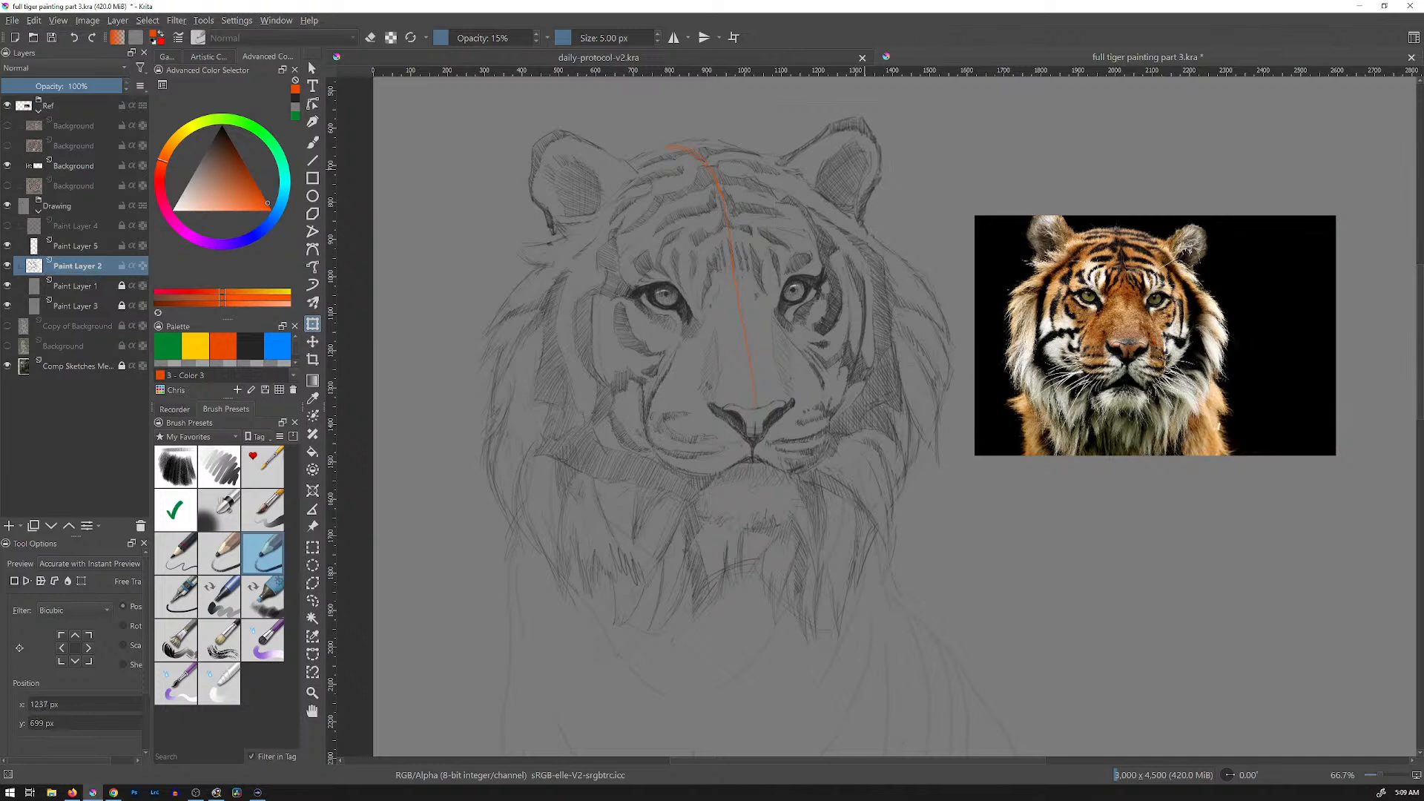
pyautogui.press('Return')
pyautogui.hotkey('ctrl', 'shift', 'a')
# Step: Add a paint layer above Paint Layer 2 and set up the Marker Chisel Smooth brush in dark Color 4 at 125.96 px
pyautogui.press('Insert')
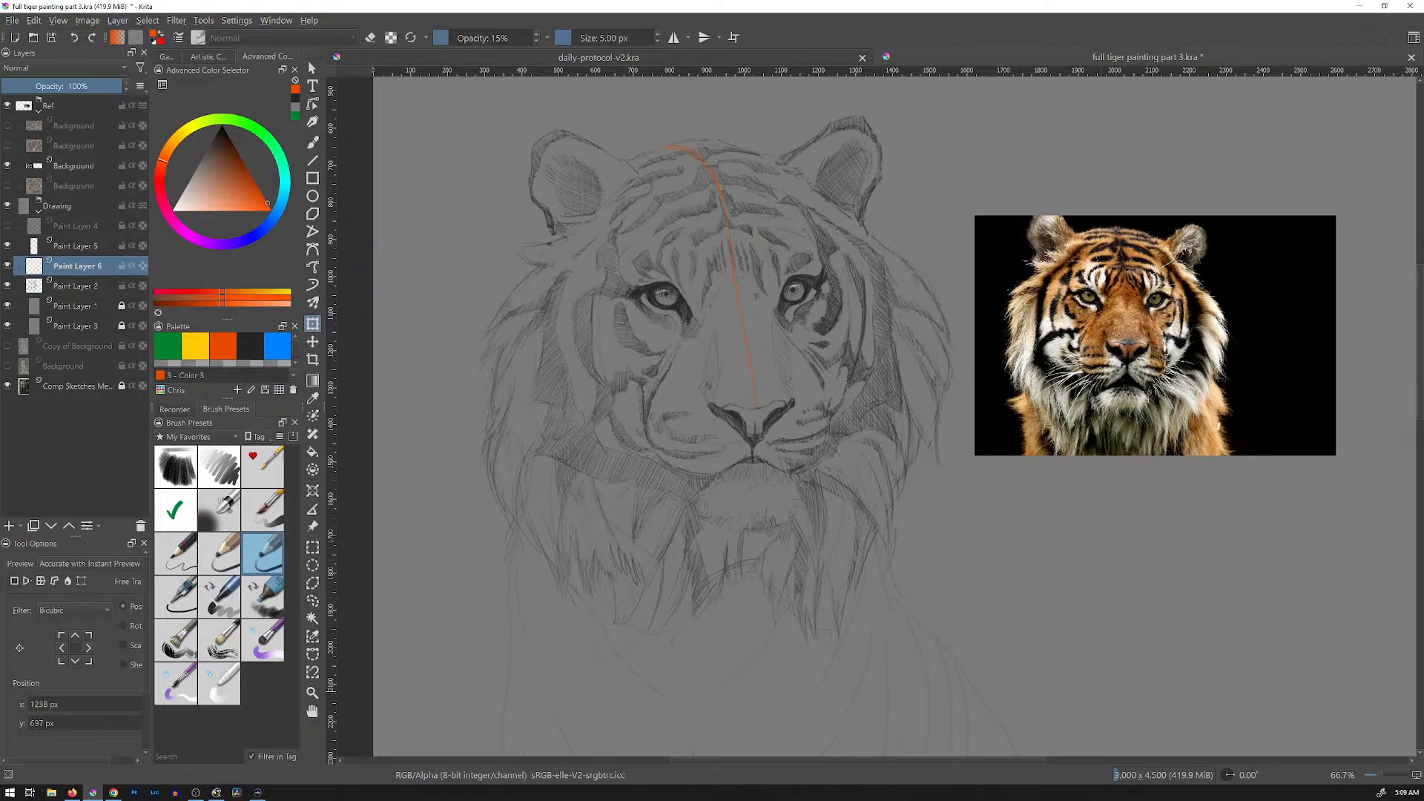
pyautogui.click(219, 597)
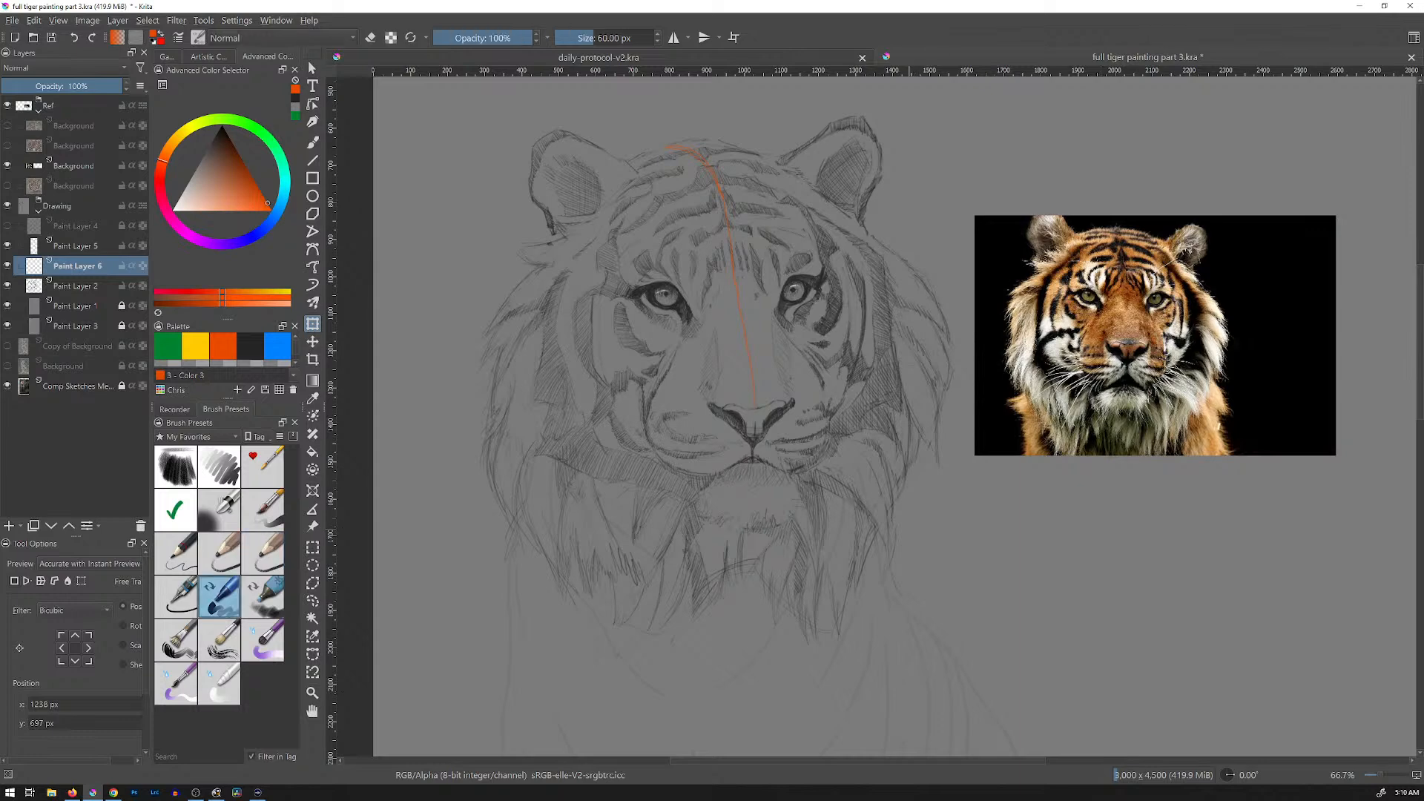
pyautogui.press('b')
pyautogui.click(250, 346)
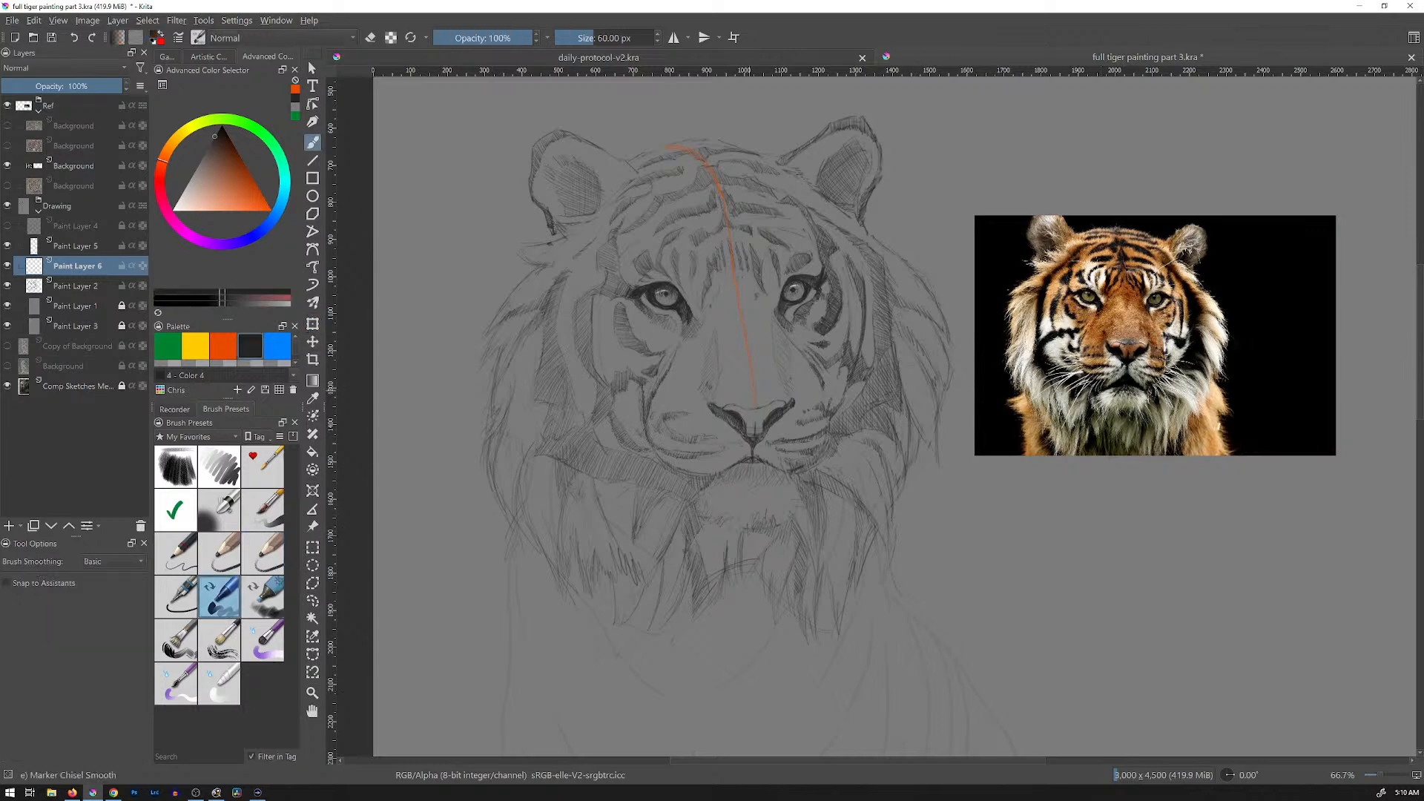
pyautogui.keyDown('shift'); pyautogui.moveTo(928, 561); pyautogui.dragTo(929, 561); pyautogui.keyUp('shift')
# Step: Try shading the ruff below the jaw with broad dark marker strokes, and undo all of them
pyautogui.moveTo(939, 590)
pyautogui.mouseDown()
pyautogui.moveTo(958, 557)
pyautogui.moveTo(982, 583)
pyautogui.moveTo(1030, 564)
pyautogui.mouseUp()
pyautogui.hotkey('ctrl', 'z')
pyautogui.moveTo(630, 432); pyautogui.dragTo(675, 539)
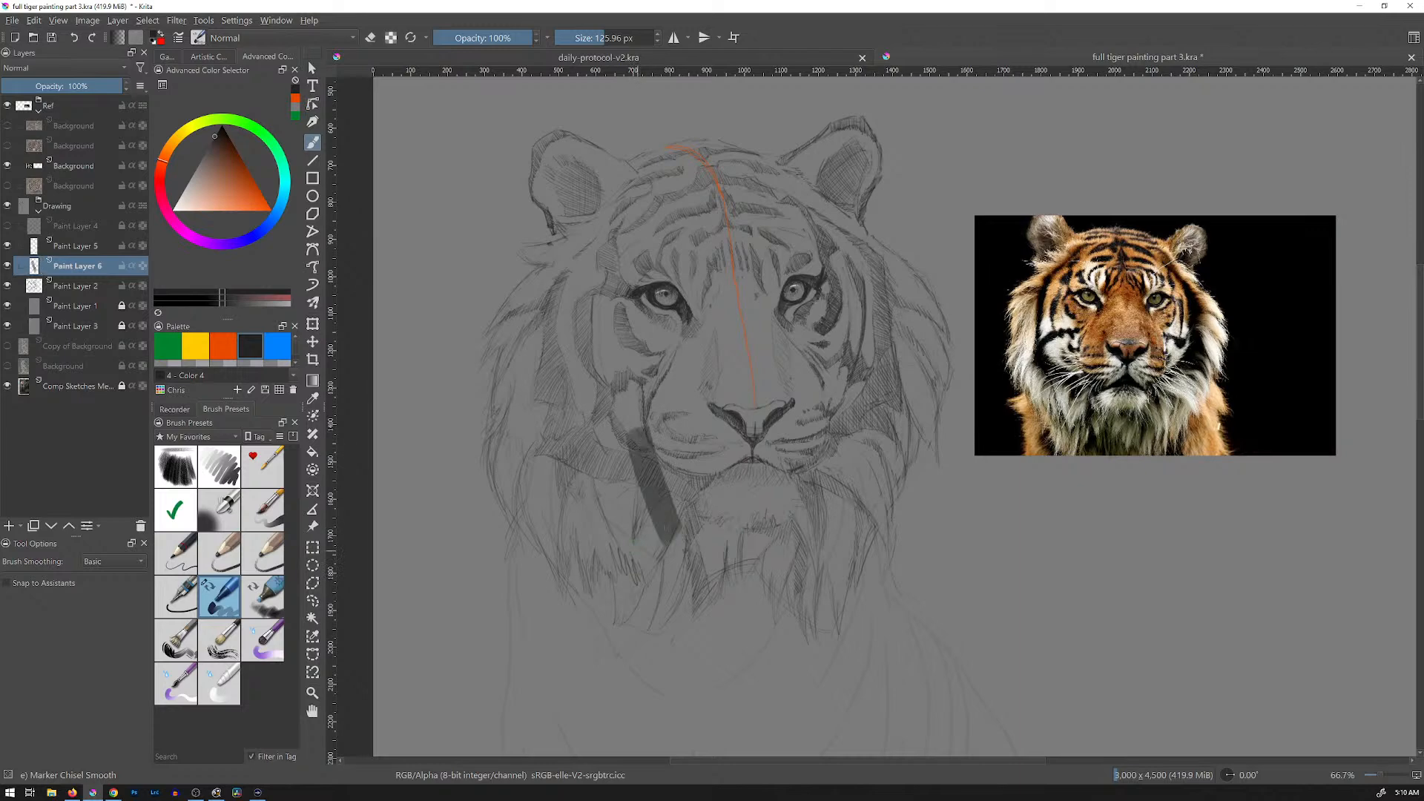
pyautogui.moveTo(535, 489); pyautogui.dragTo(605, 602)
pyautogui.moveTo(571, 448); pyautogui.dragTo(647, 604)
pyautogui.moveTo(616, 437); pyautogui.dragTo(678, 604)
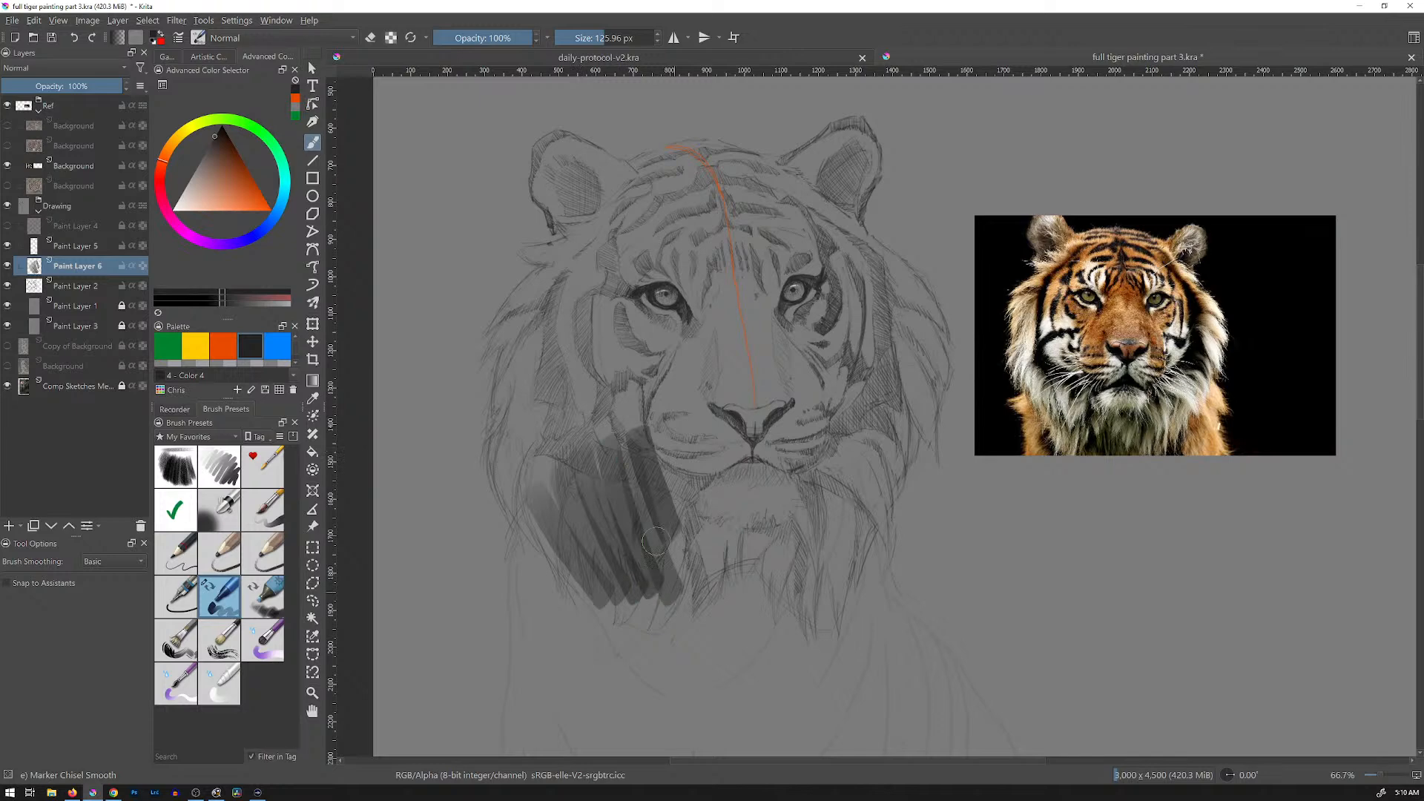
pyautogui.moveTo(653, 452); pyautogui.dragTo(691, 565)
pyautogui.moveTo(698, 482); pyautogui.dragTo(713, 597)
pyautogui.moveTo(723, 497)
pyautogui.mouseDown()
pyautogui.moveTo(746, 602)
pyautogui.moveTo(778, 604)
pyautogui.mouseUp()
pyautogui.moveTo(786, 519); pyautogui.dragTo(834, 579)
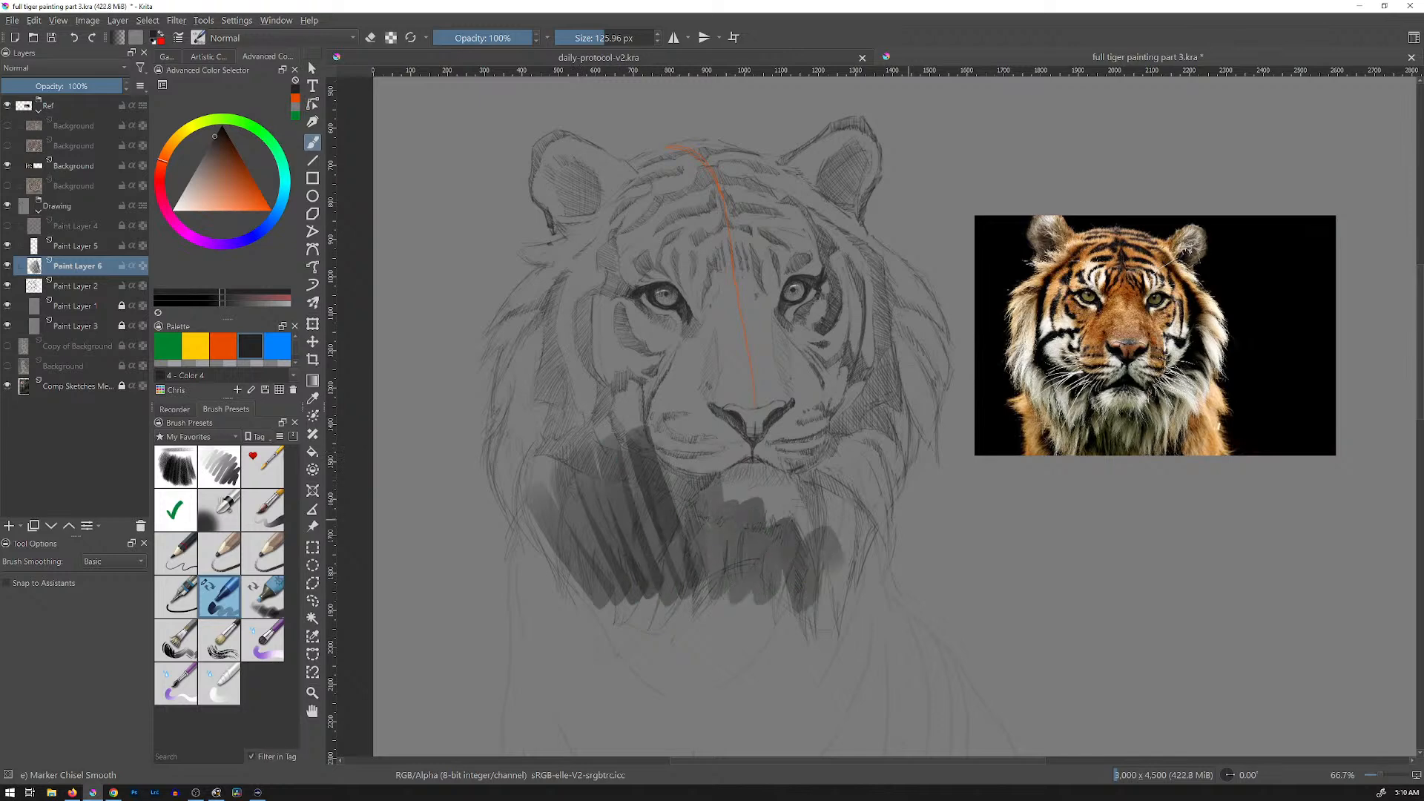
pyautogui.hotkey('ctrl', 'z')
pyautogui.hotkey('ctrl', 'z')
pyautogui.hotkey('ctrl', 'z')
pyautogui.hotkey('ctrl', 'z')
pyautogui.hotkey('ctrl', 'z')
pyautogui.hotkey('ctrl', 'z')
pyautogui.hotkey('ctrl', 'z')
pyautogui.hotkey('ctrl', 'z')
pyautogui.hotkey('ctrl', 'z')
pyautogui.hotkey('ctrl', 'z')
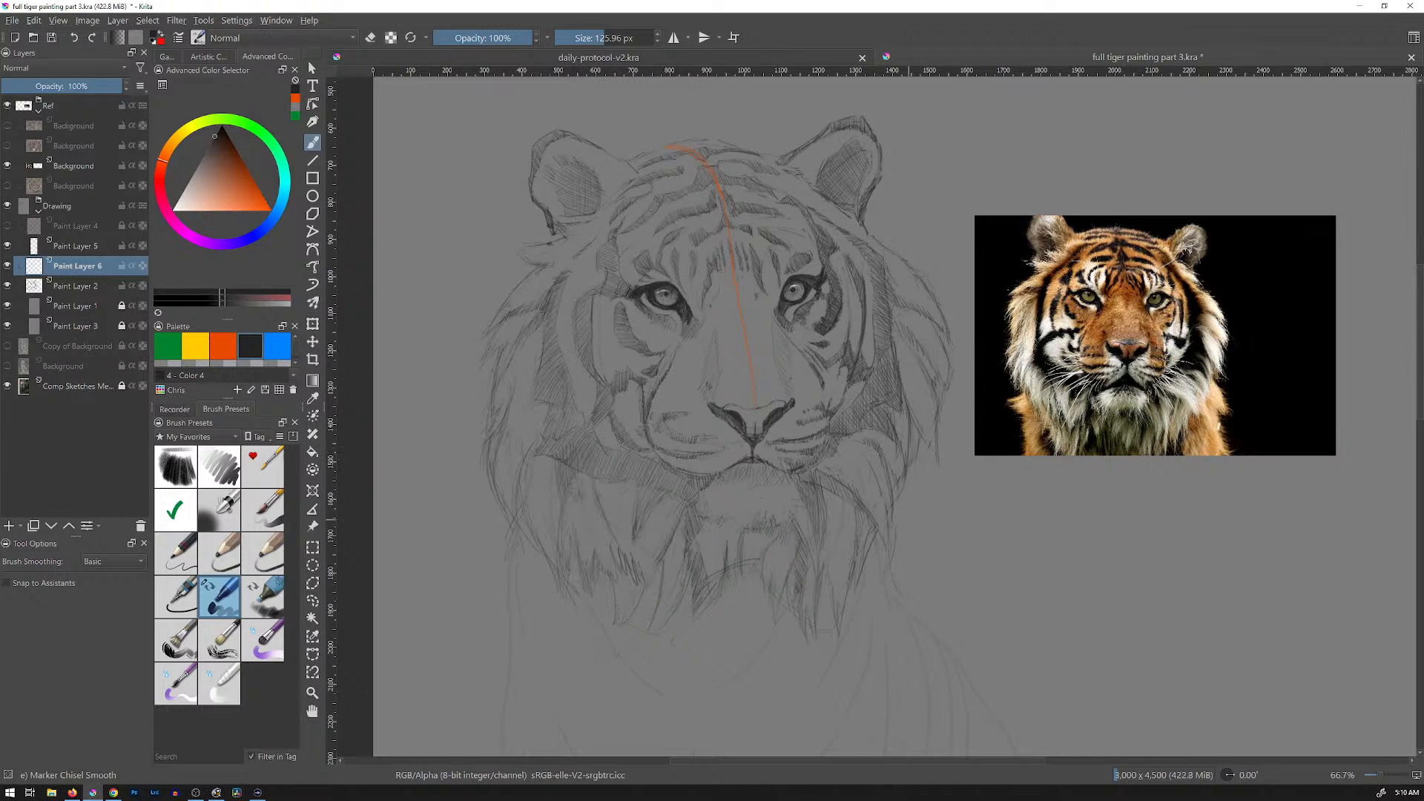
# Step: Shade the ruff, cheek sides and upper chest softly with the Airbrush Soft brush at about 247 px
pyautogui.click(224, 509)
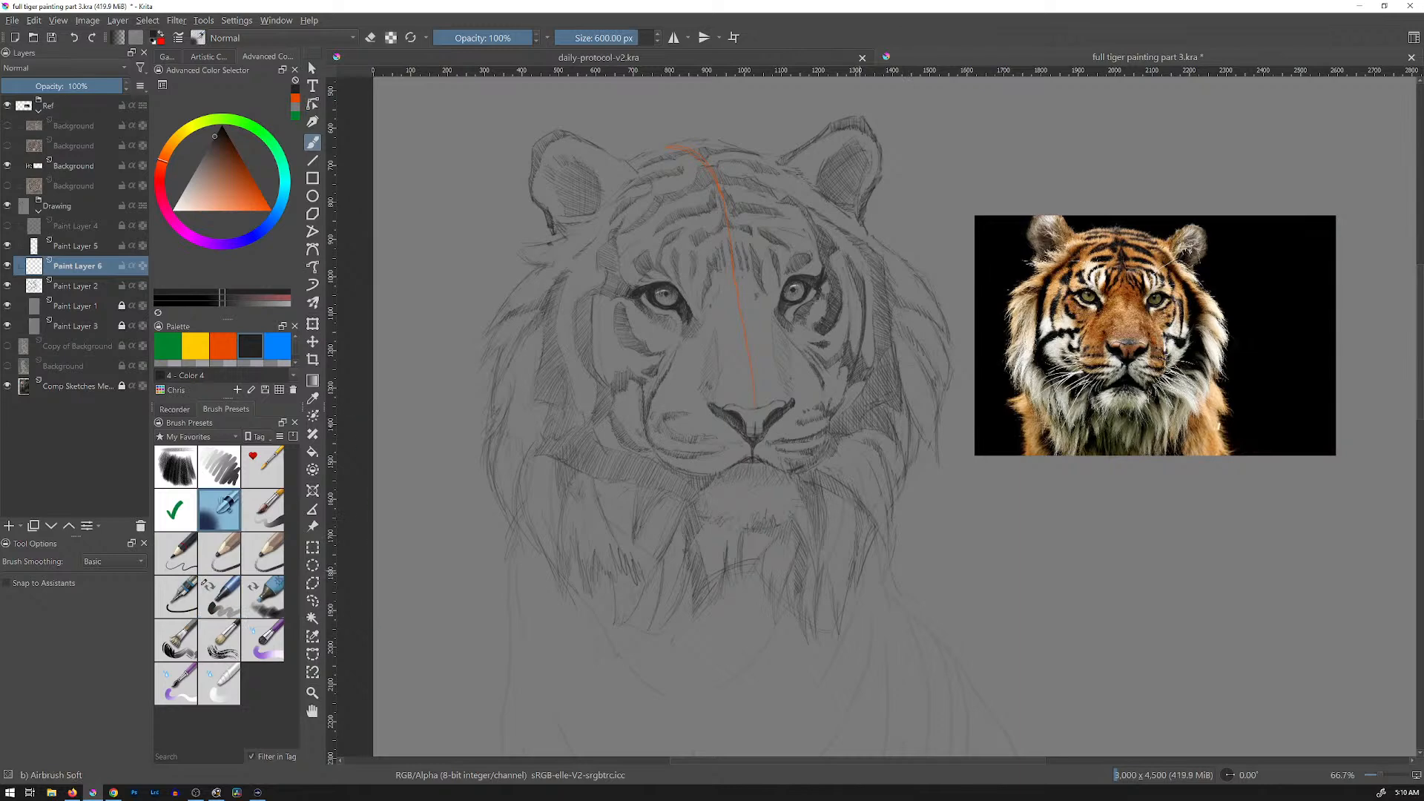
pyautogui.moveTo(921, 562)
pyautogui.mouseDown()
pyautogui.moveTo(742, 556)
pyautogui.moveTo(786, 593)
pyautogui.moveTo(653, 504)
pyautogui.moveTo(639, 519)
pyautogui.moveTo(697, 556)
pyautogui.moveTo(586, 534)
pyautogui.moveTo(623, 638)
pyautogui.moveTo(730, 599)
pyautogui.moveTo(749, 548)
pyautogui.moveTo(823, 519)
pyautogui.moveTo(857, 465)
pyautogui.moveTo(860, 520)
pyautogui.moveTo(816, 586)
pyautogui.mouseUp()
pyautogui.moveTo(545, 512)
pyautogui.mouseDown()
pyautogui.moveTo(526, 477)
pyautogui.moveTo(615, 470)
pyautogui.moveTo(553, 486)
pyautogui.mouseUp()
pyautogui.moveTo(529, 369); pyautogui.dragTo(533, 343)
pyautogui.moveTo(901, 337); pyautogui.dragTo(871, 422)
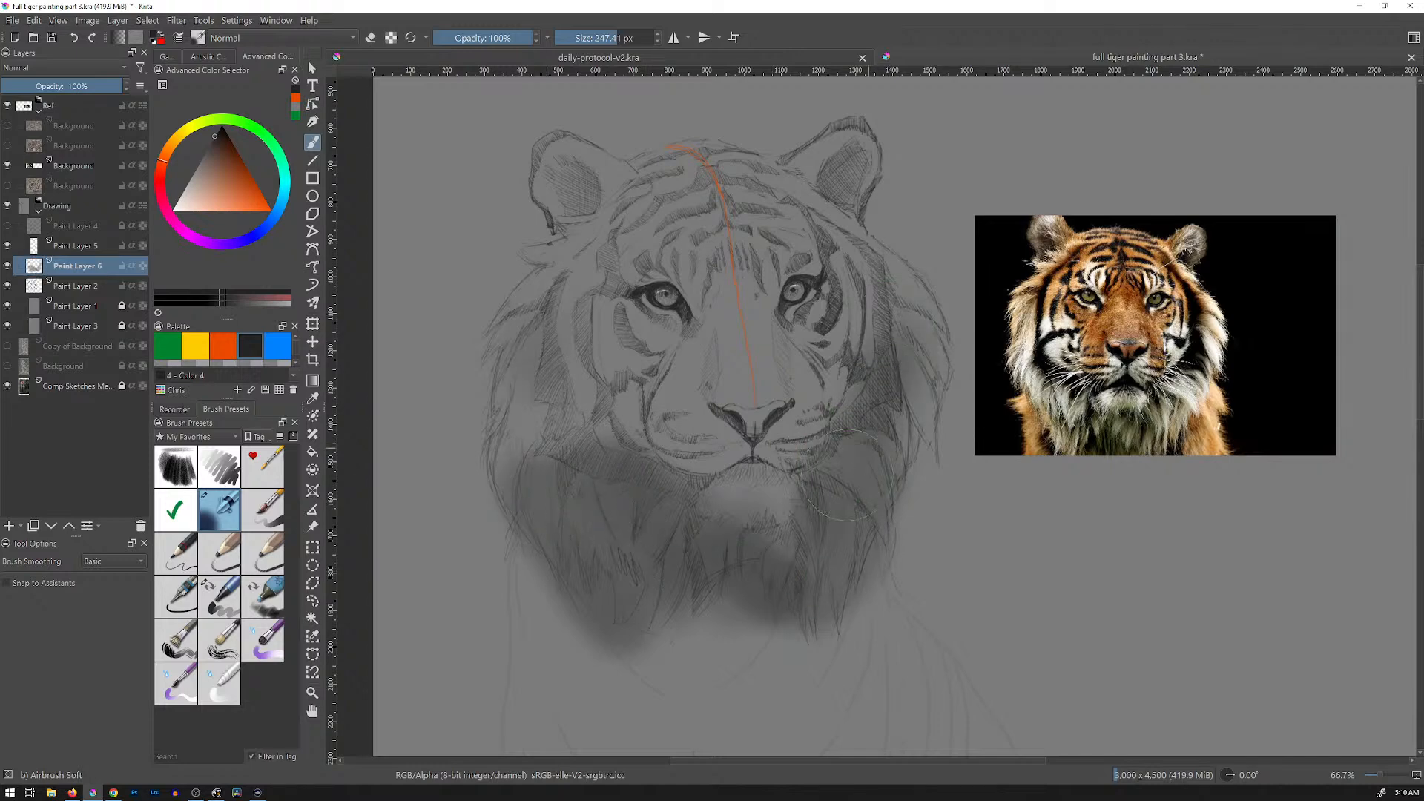
pyautogui.moveTo(674, 351); pyautogui.dragTo(686, 359)
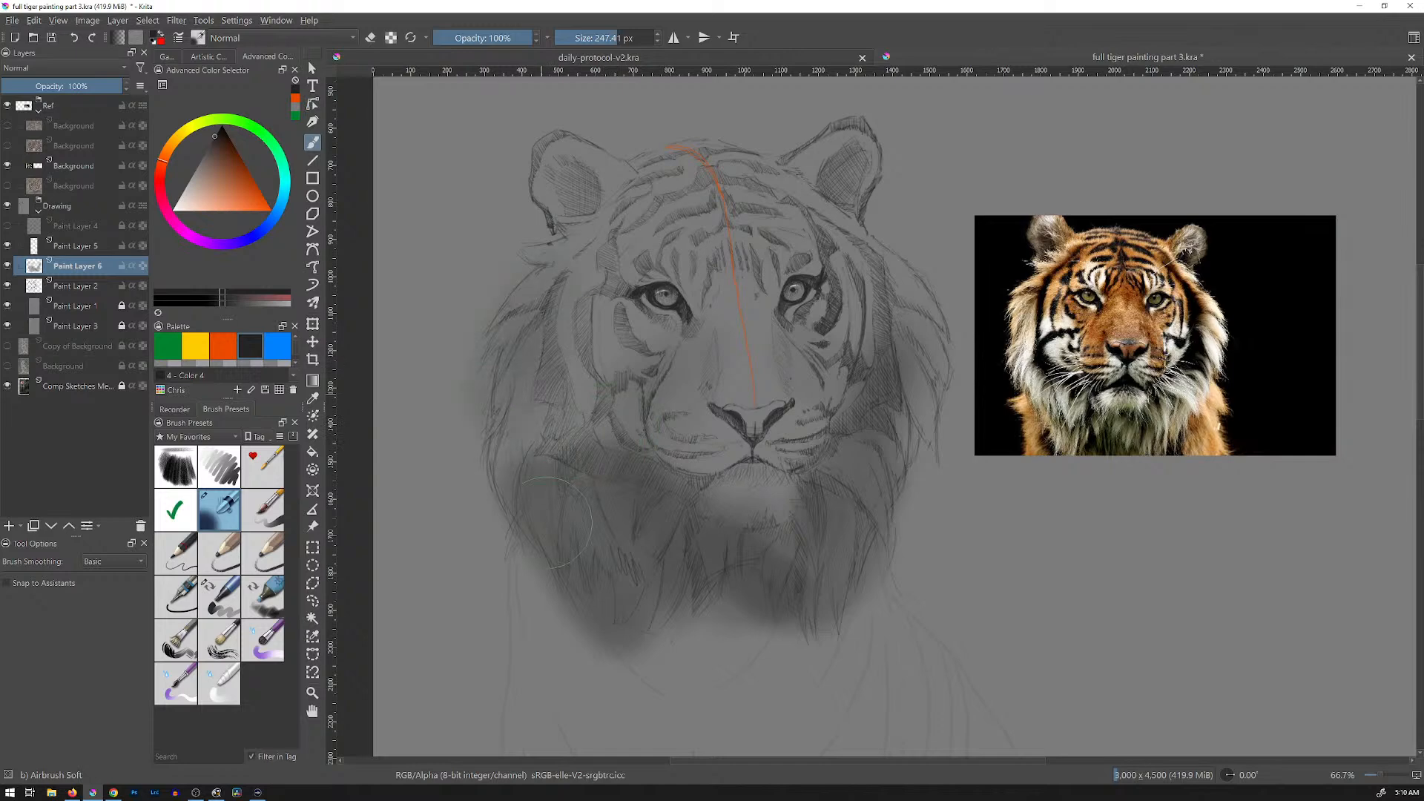
pyautogui.moveTo(831, 555)
pyautogui.mouseDown()
pyautogui.moveTo(696, 534)
pyautogui.moveTo(524, 442)
pyautogui.moveTo(616, 615)
pyautogui.moveTo(789, 600)
pyautogui.moveTo(670, 640)
pyautogui.moveTo(821, 591)
pyautogui.moveTo(776, 552)
pyautogui.moveTo(792, 546)
pyautogui.moveTo(780, 515)
pyautogui.moveTo(751, 551)
pyautogui.moveTo(720, 523)
pyautogui.moveTo(768, 542)
pyautogui.moveTo(820, 599)
pyautogui.moveTo(750, 637)
pyautogui.moveTo(859, 515)
pyautogui.moveTo(833, 448)
pyautogui.moveTo(701, 511)
pyautogui.mouseUp()
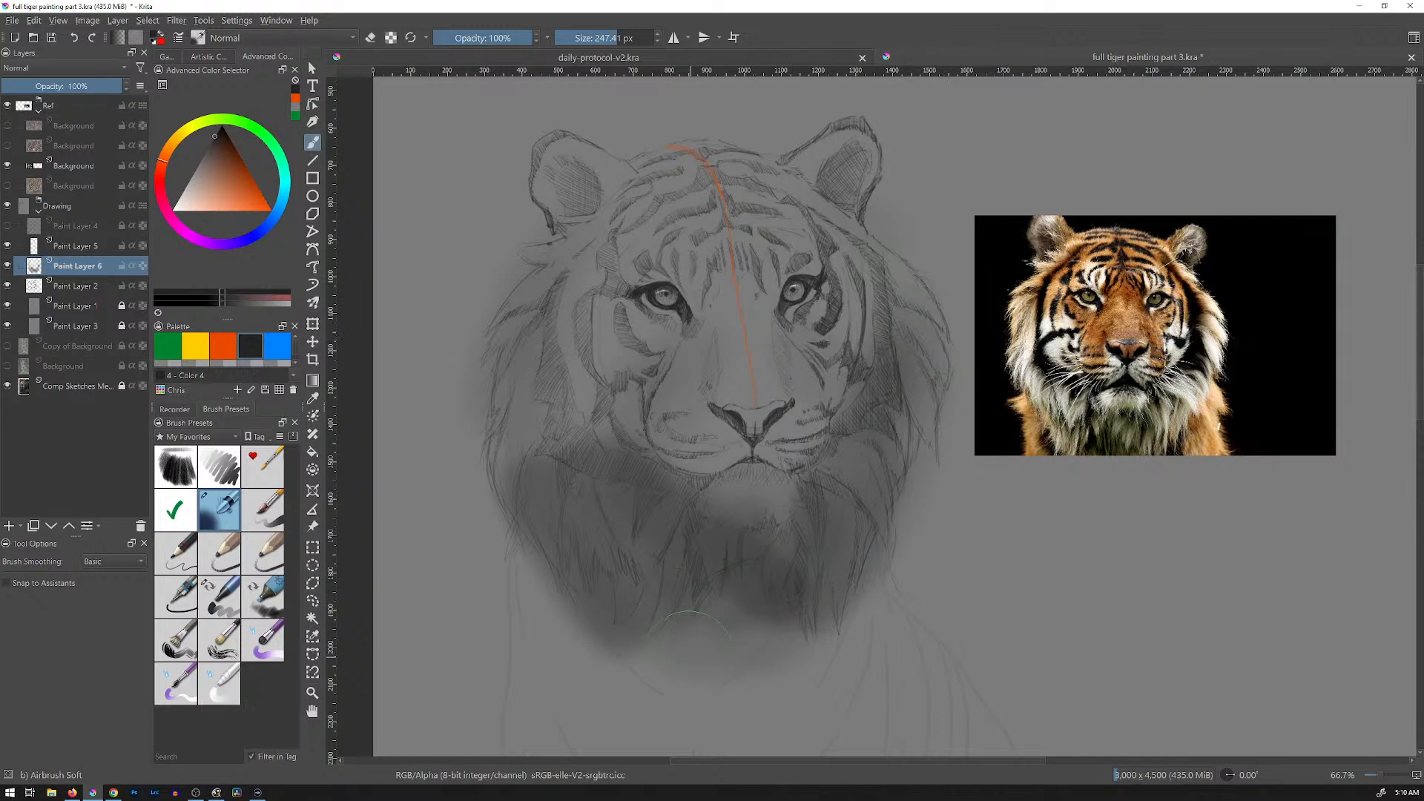
pyautogui.moveTo(569, 515)
pyautogui.mouseDown()
pyautogui.moveTo(591, 643)
pyautogui.moveTo(696, 716)
pyautogui.moveTo(845, 623)
pyautogui.mouseUp()
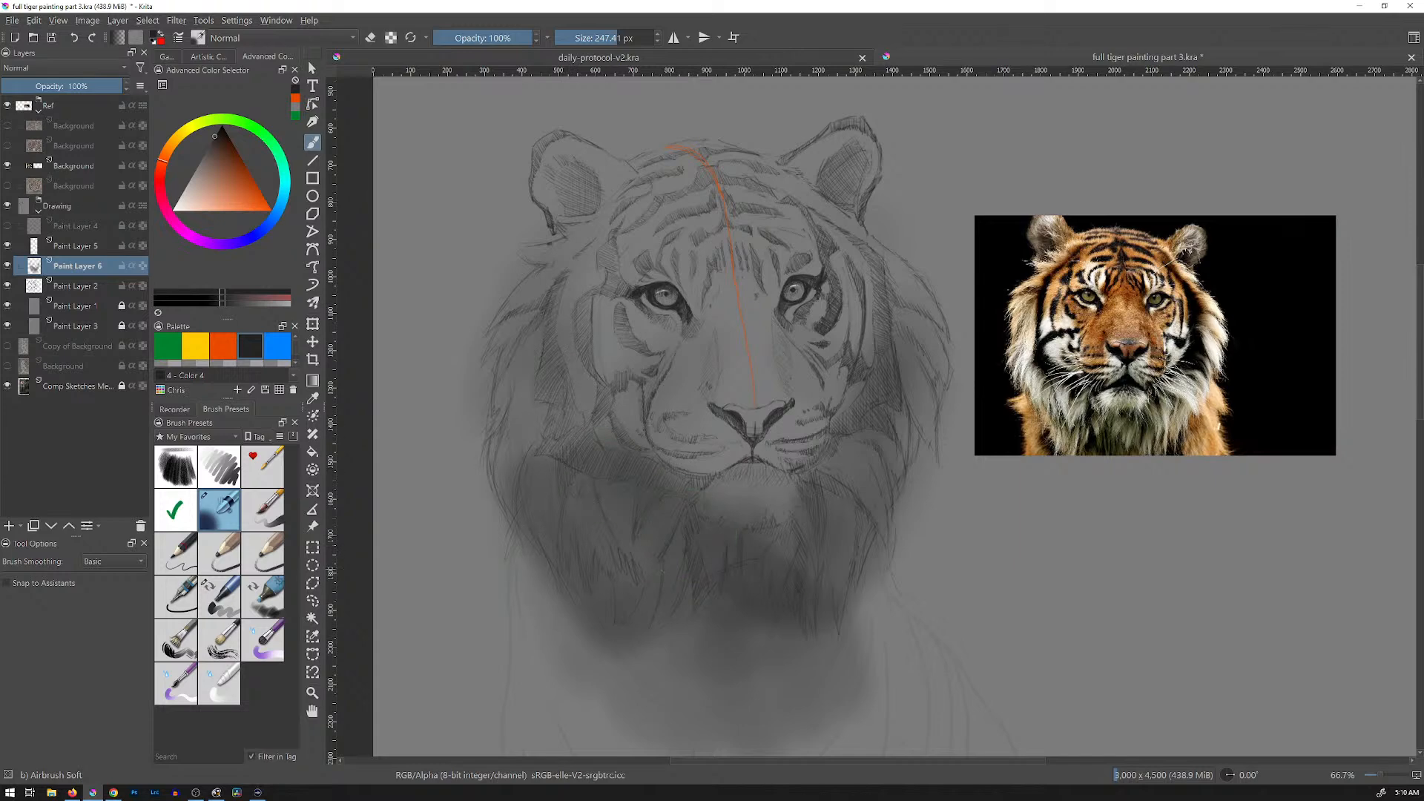
# Step: Erase parts of the airbrushed shading around the cheek ruff with the Marker Chisel Smooth brush in eraser mode
pyautogui.click(219, 597)
pyautogui.press('e')
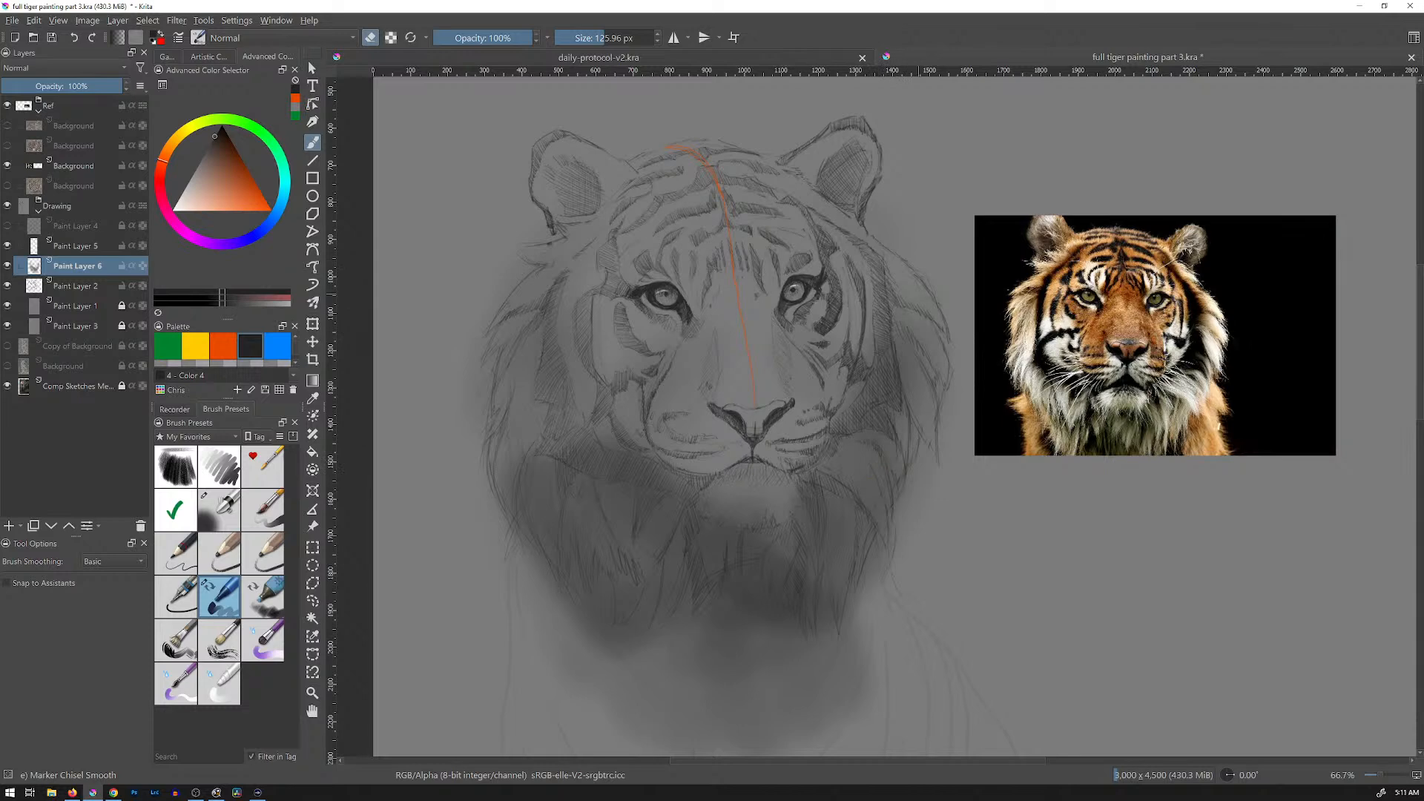
pyautogui.moveTo(894, 351)
pyautogui.mouseDown()
pyautogui.moveTo(916, 405)
pyautogui.moveTo(882, 412)
pyautogui.moveTo(833, 454)
pyautogui.mouseUp()
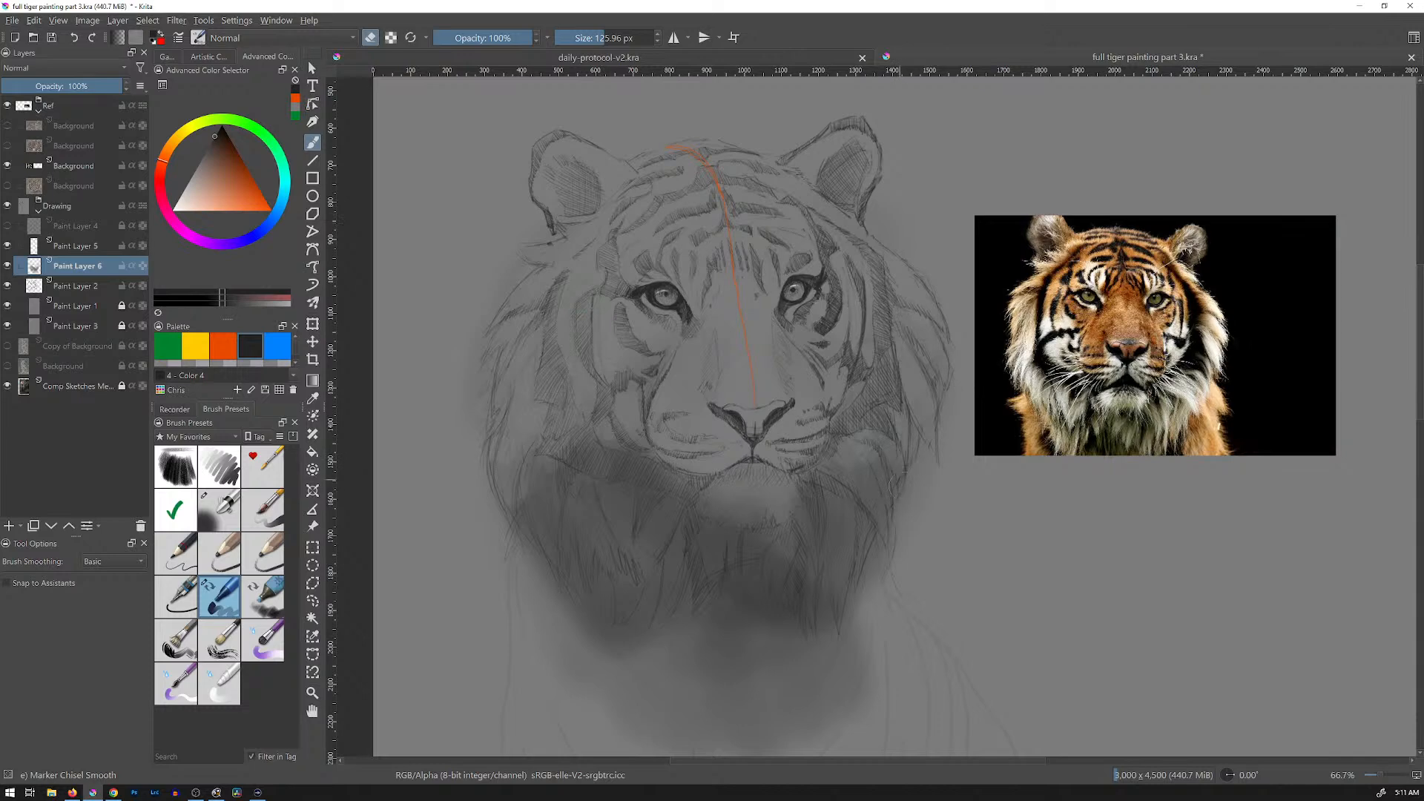
# Step: Delete Paint Layer 6 with its trial shading of the ruff and chest
pyautogui.scroll(-3, 971, 435)
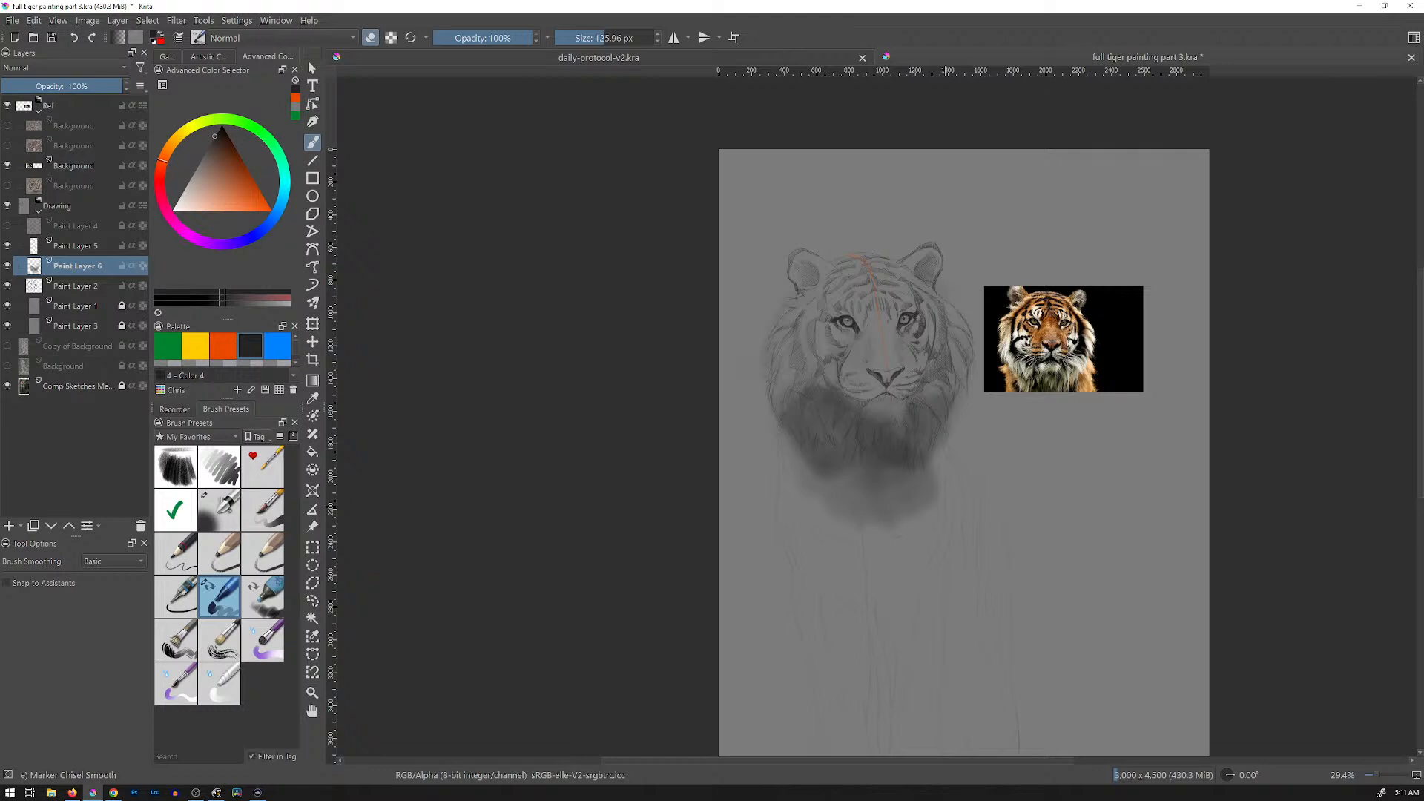
pyautogui.hotkey('shift', 'Delete')
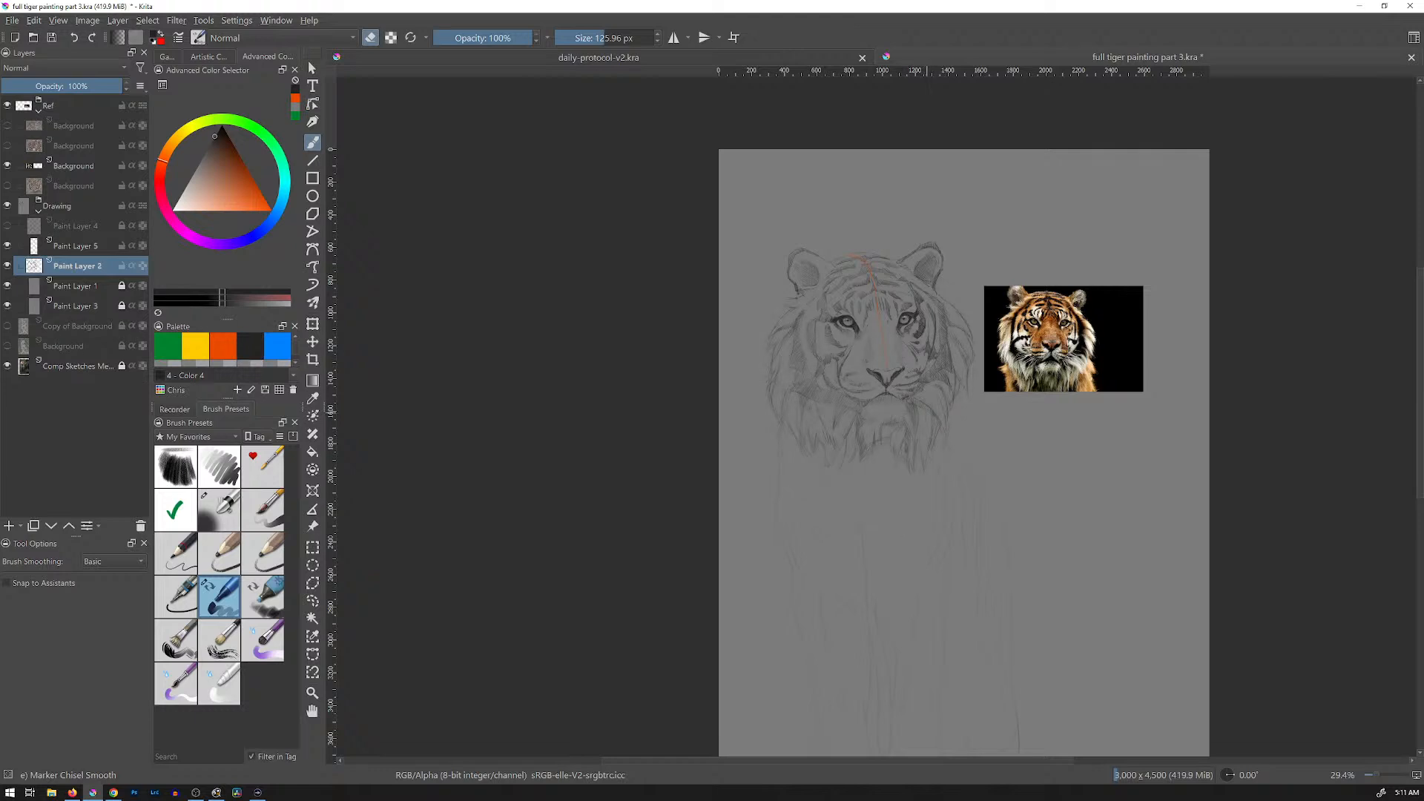
pyautogui.press('1')
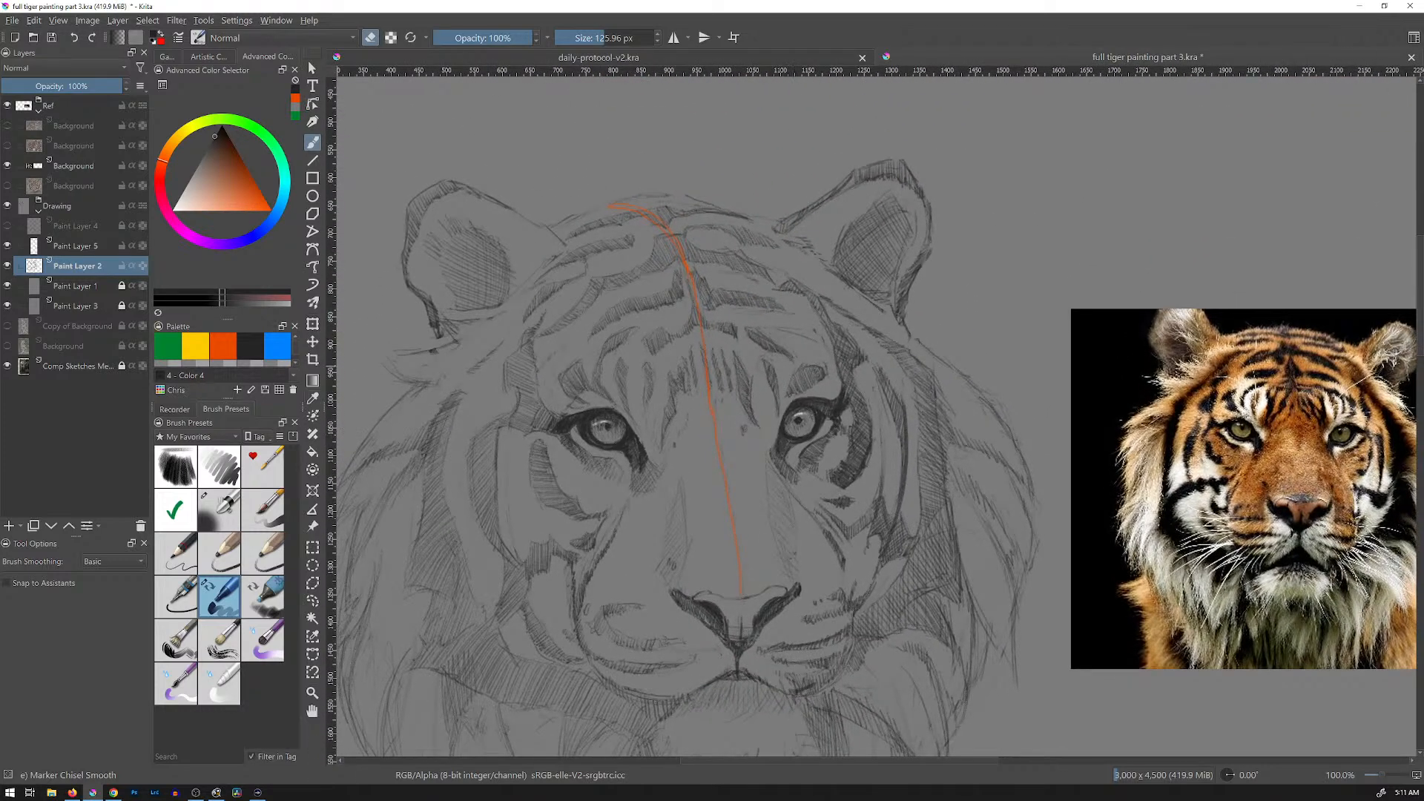
# Step: Lasso the upper forehead stripes across the centre guide on Paint Layer 2 and adjust them with a free transform
pyautogui.press('t')
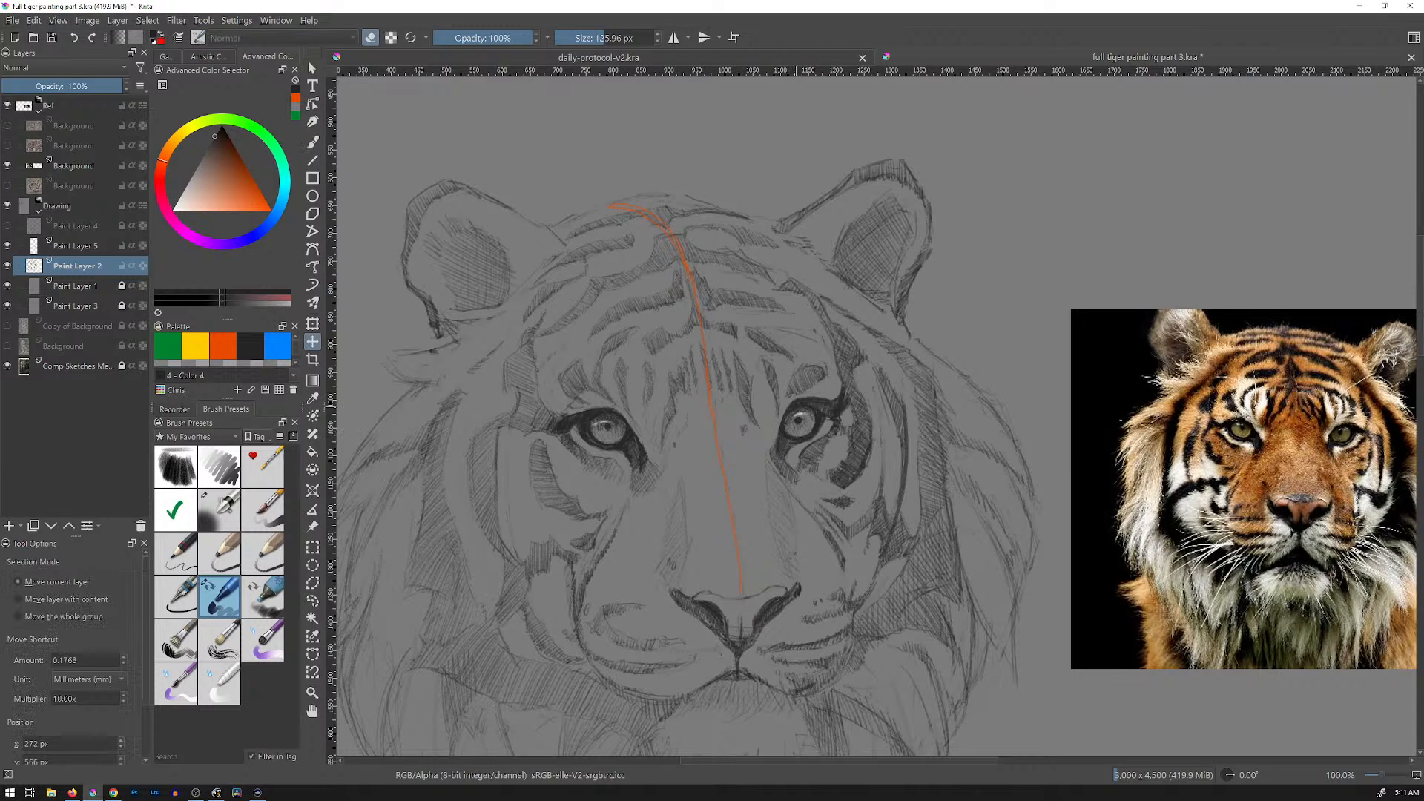
pyautogui.hotkey('ctrl', 'r')
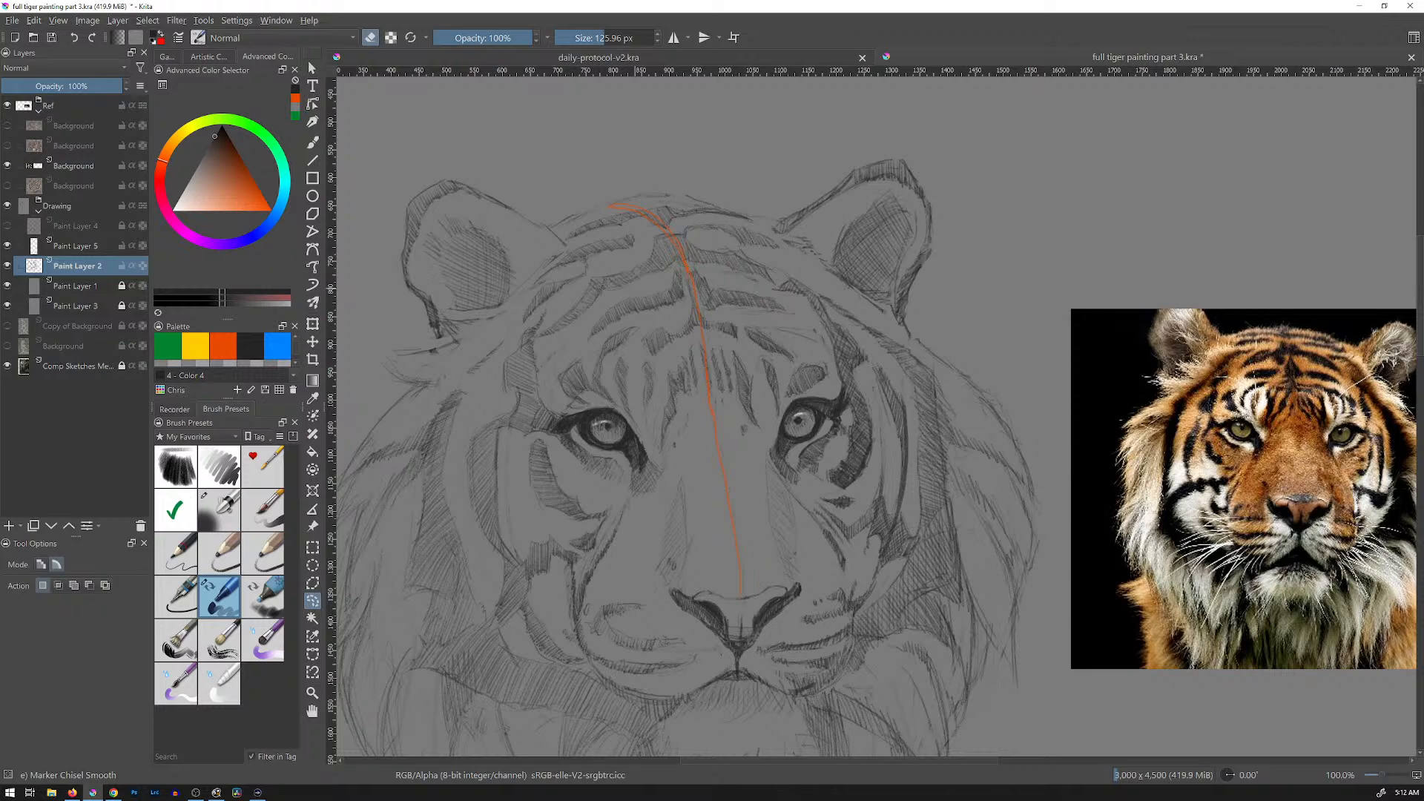
pyautogui.hotkey('ctrl', 'shift', 'd')
pyautogui.press('t')
pyautogui.hotkey('ctrl', 't')
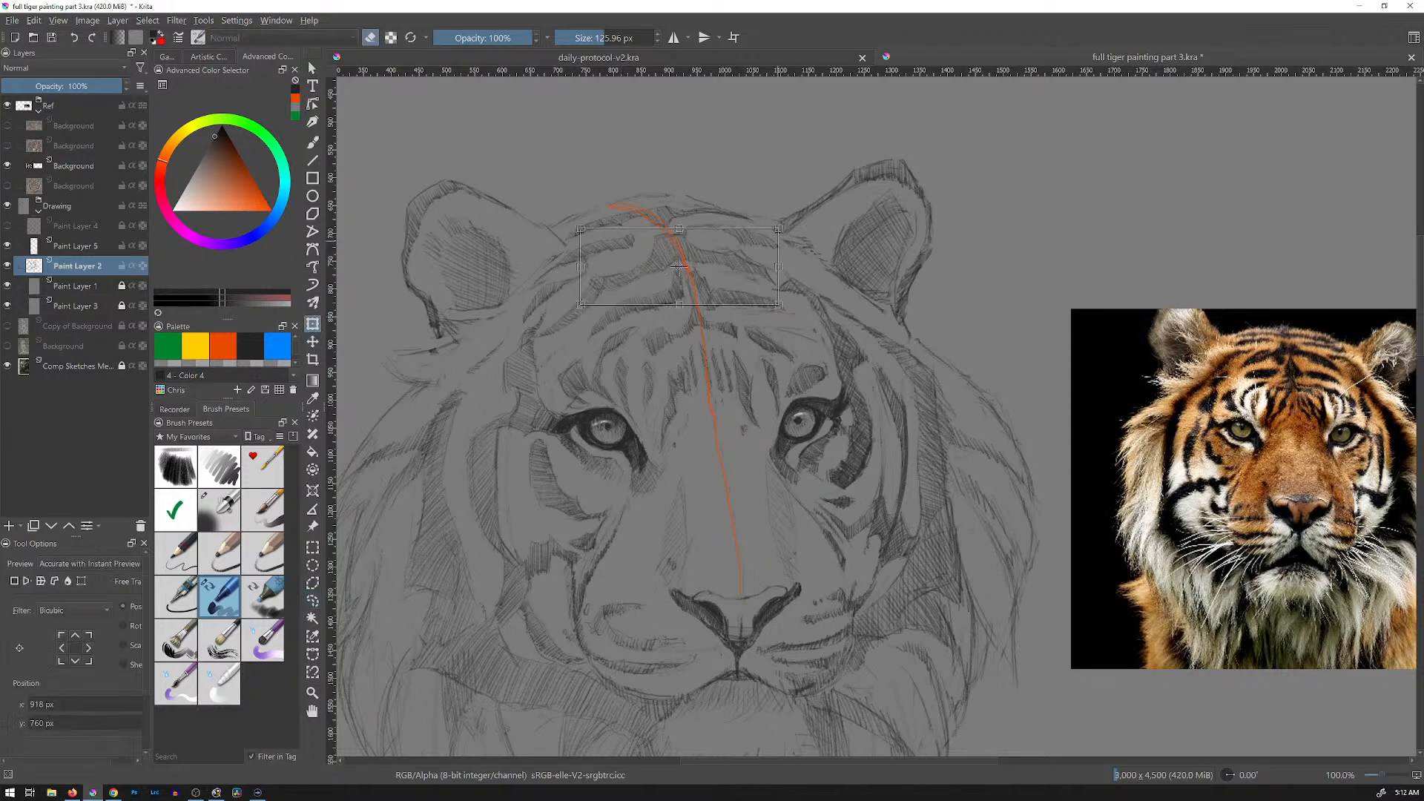
pyautogui.press('Return')
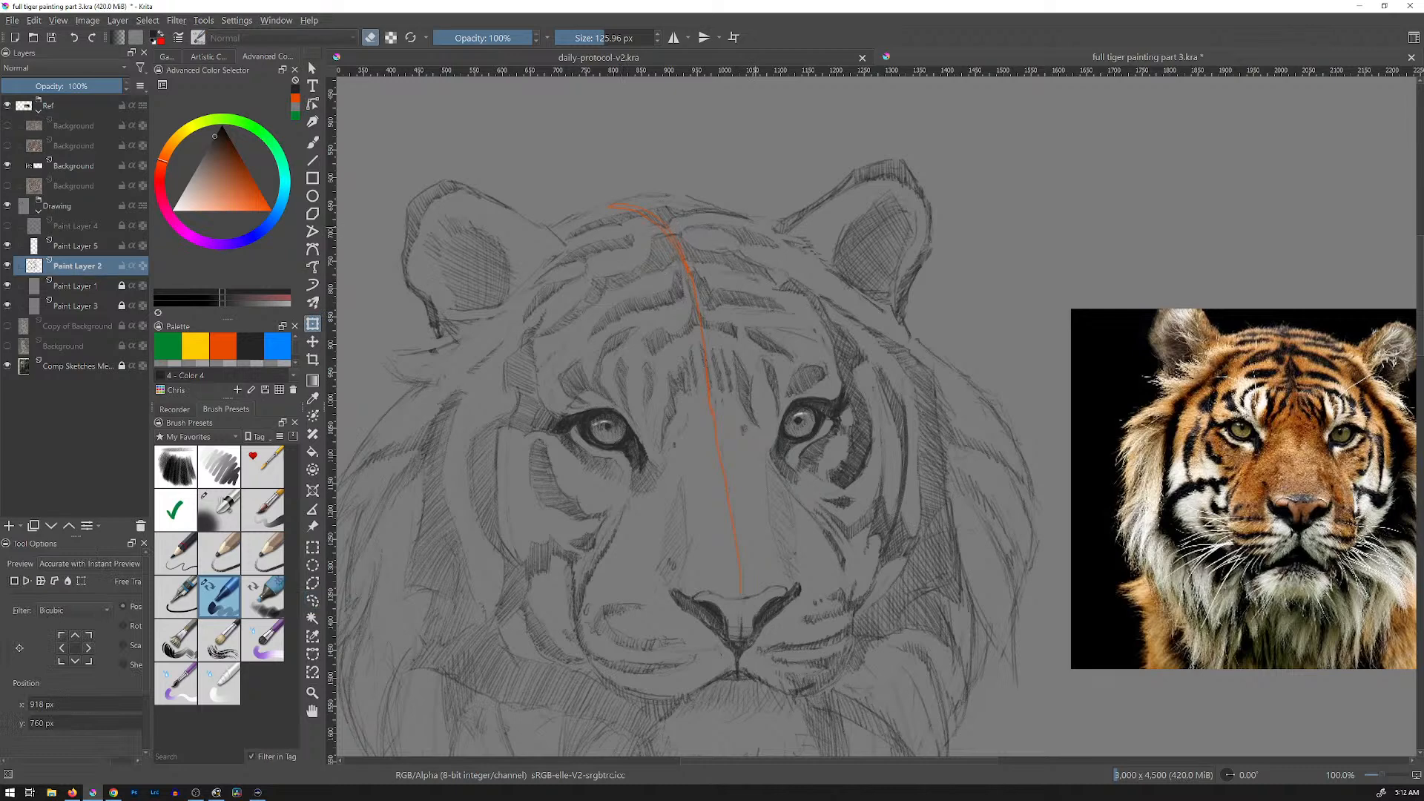
# Step: Fine-tune the placement of the forehead stripes beside the orange centre guide with further small free transforms
pyautogui.hotkey('ctrl', 't')
pyautogui.press('Return')
pyautogui.hotkey('ctrl', 't')
pyautogui.press('Return')
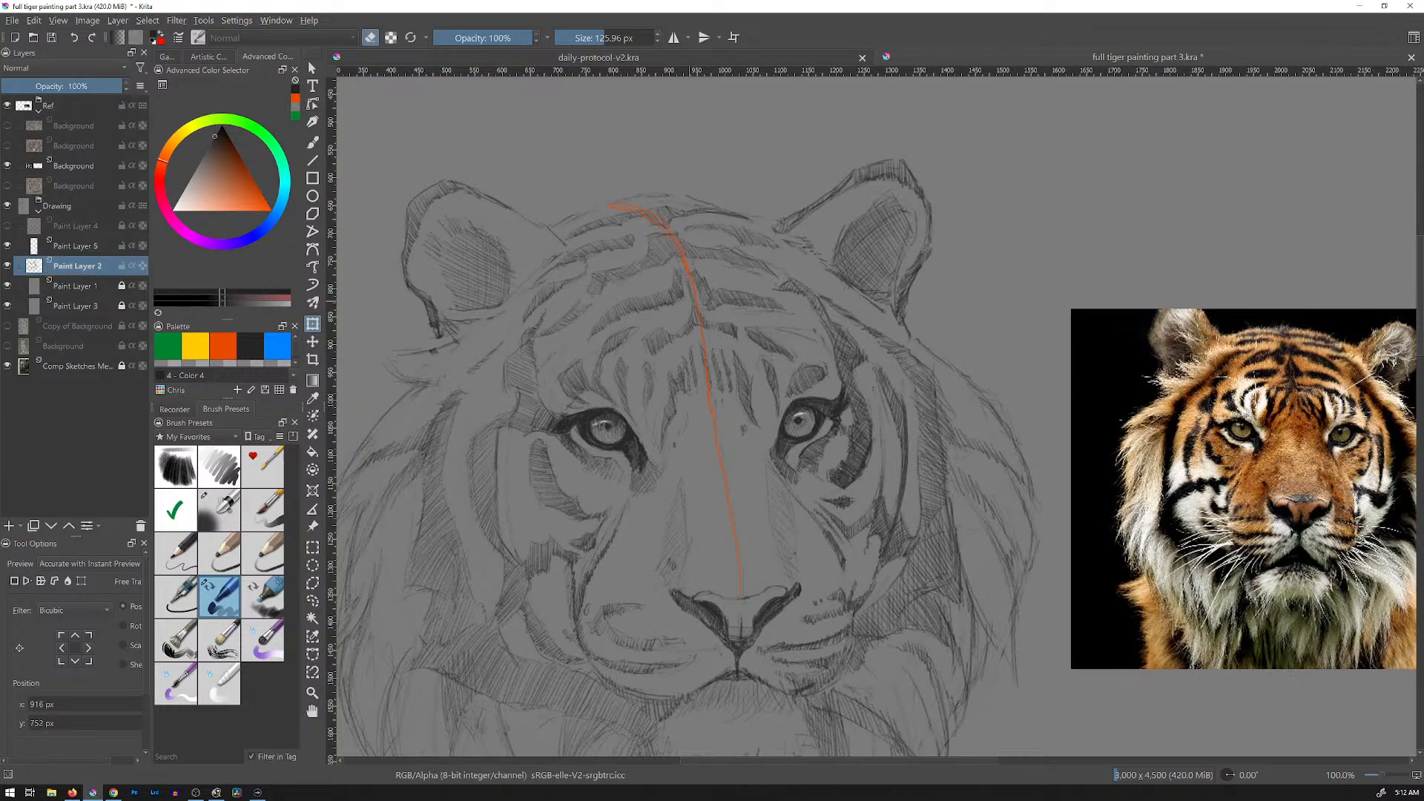
pyautogui.hotkey('ctrl', 't')
pyautogui.press('Return')
pyautogui.press('l')
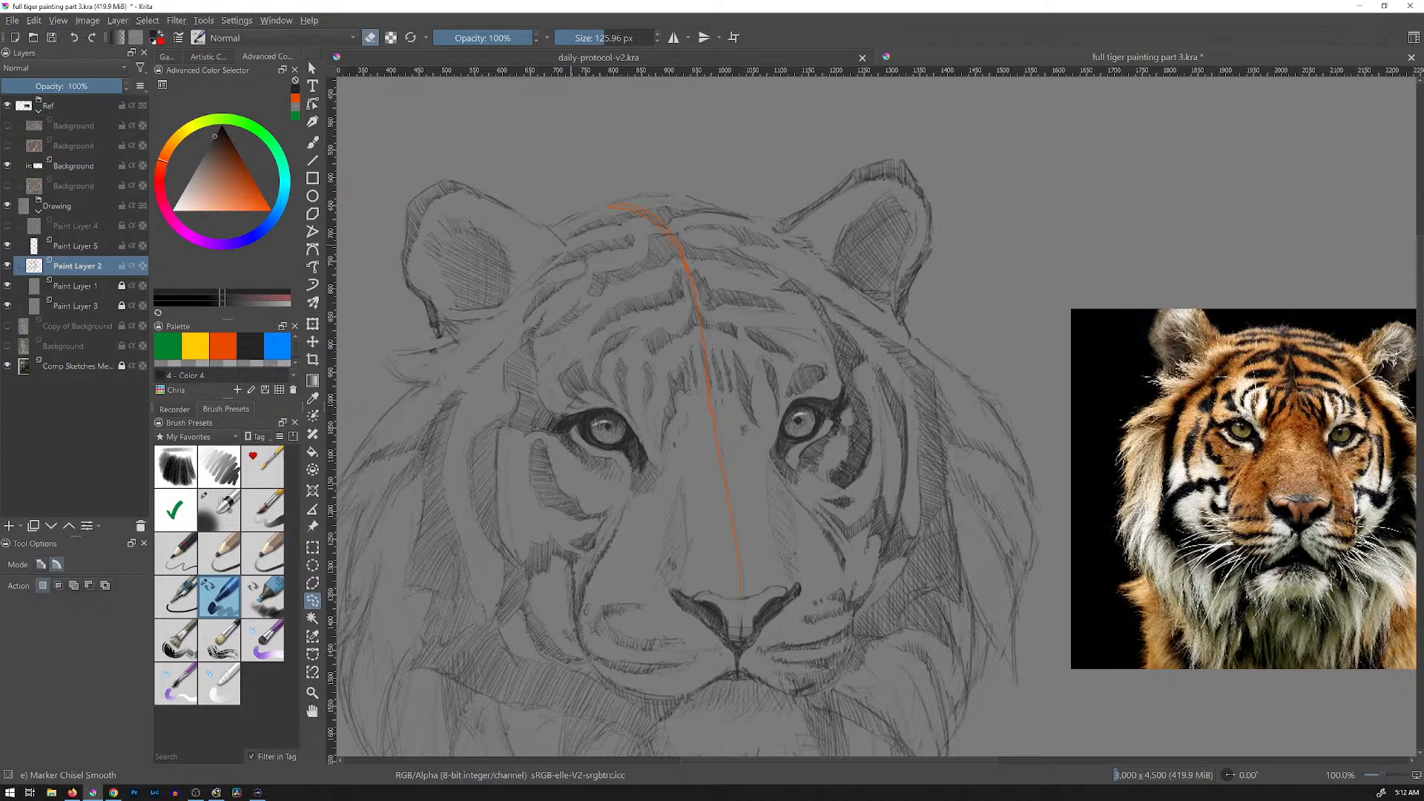
# Step: Nudge the lassoed stripes along the crown of the head with small free transforms on Paint Layer 2
pyautogui.press('t')
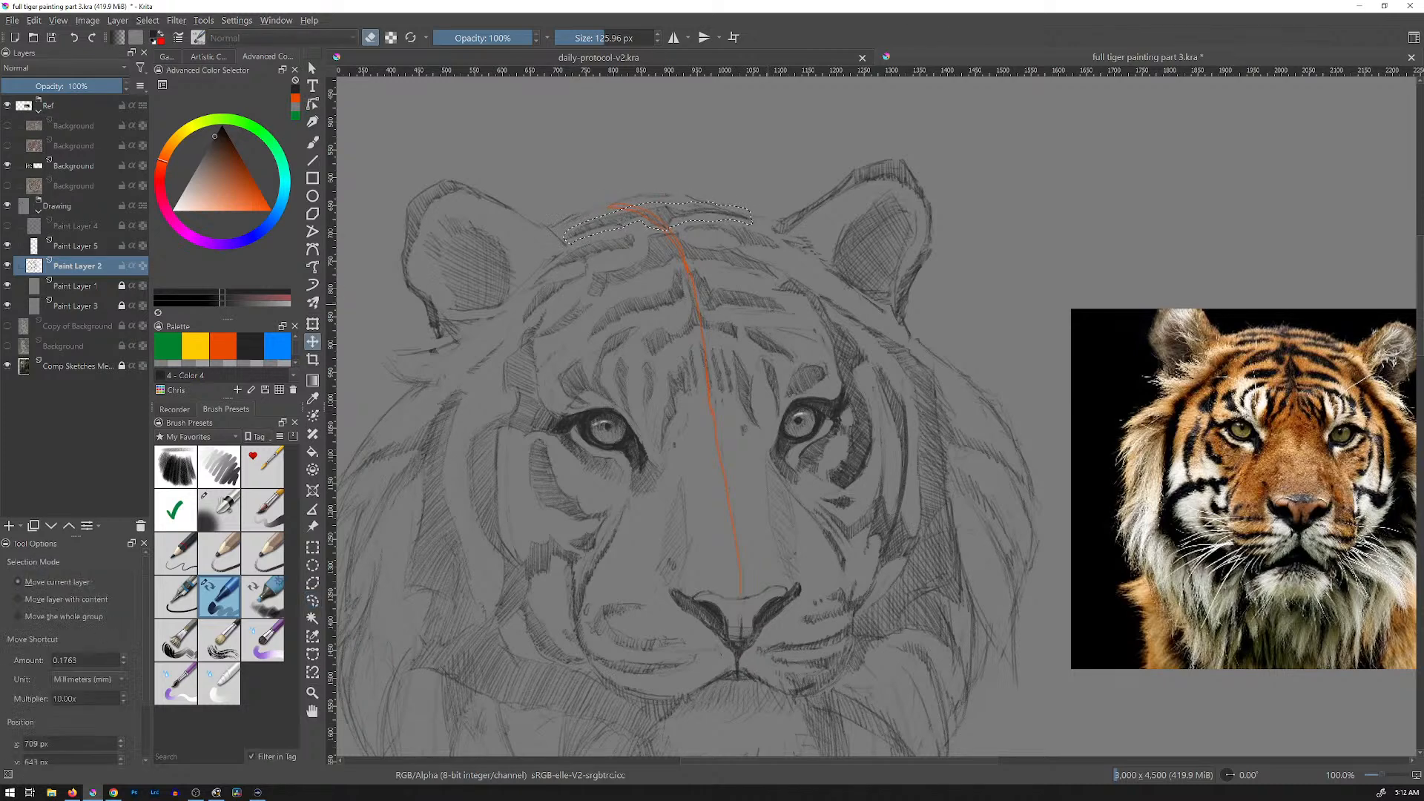
pyautogui.hotkey('ctrl', 't')
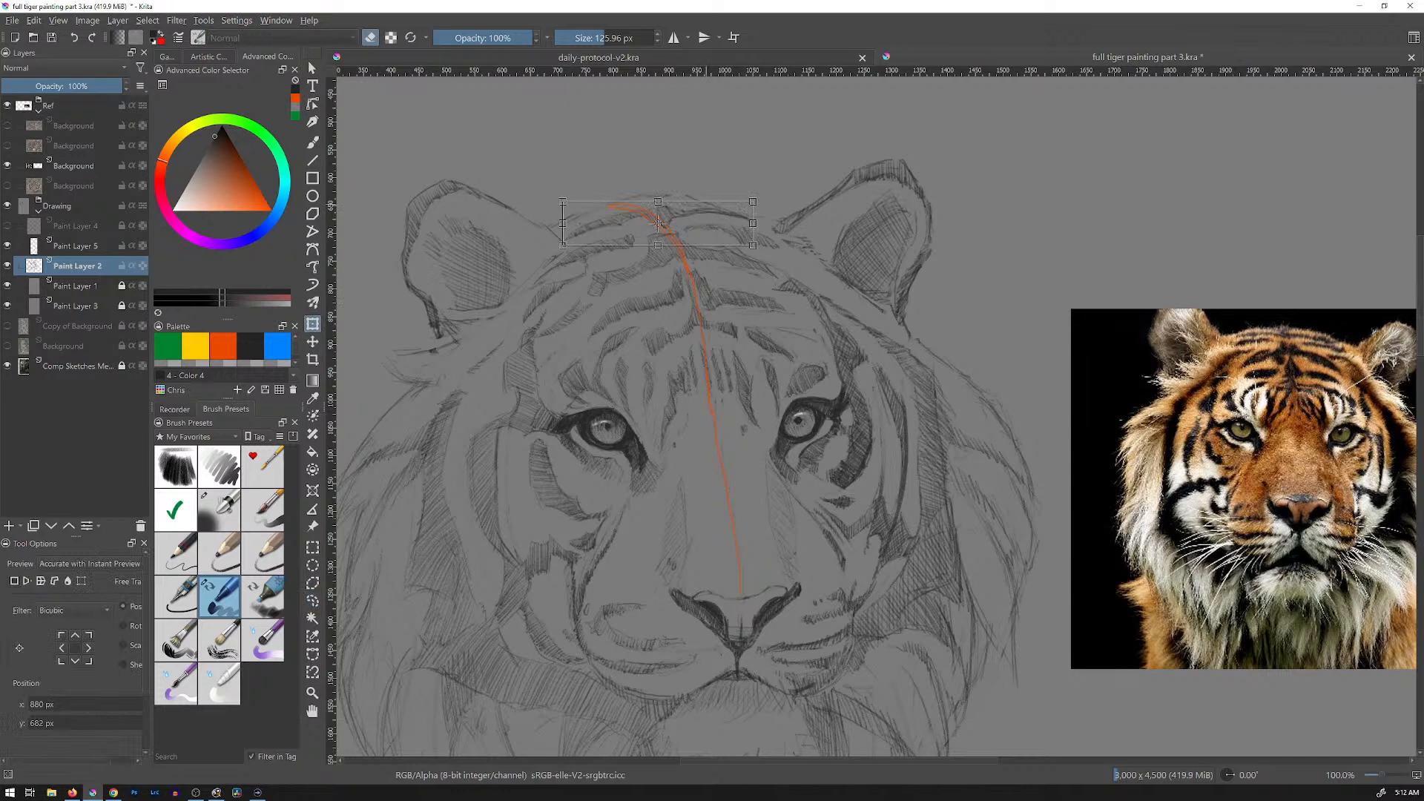
pyautogui.press('Return')
pyautogui.moveTo(662, 247); pyautogui.dragTo(703, 246)
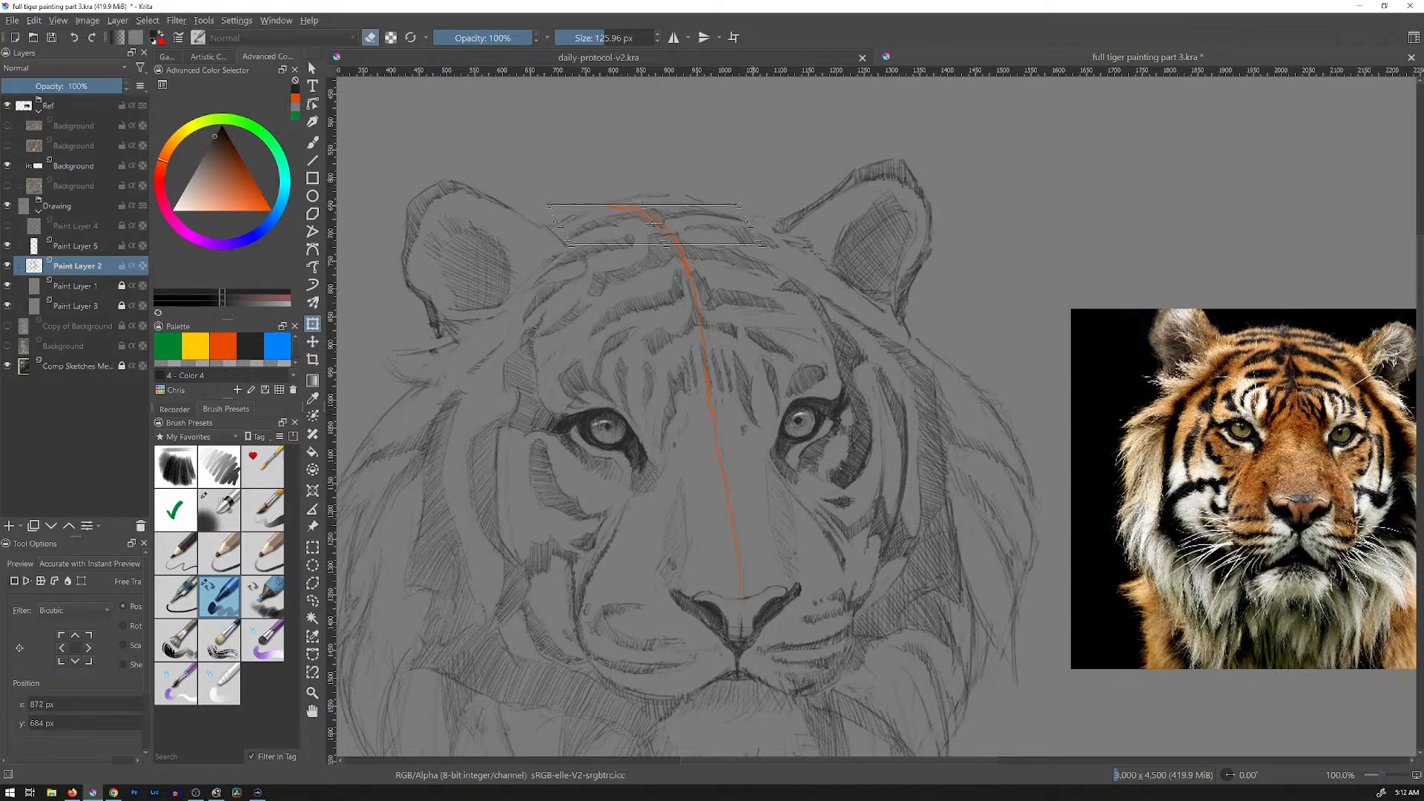
pyautogui.press('Return')
# Step: Lasso the mid-forehead stripes on both sides of the orange guide and shift them slightly with repeated free transforms
pyautogui.press('l')
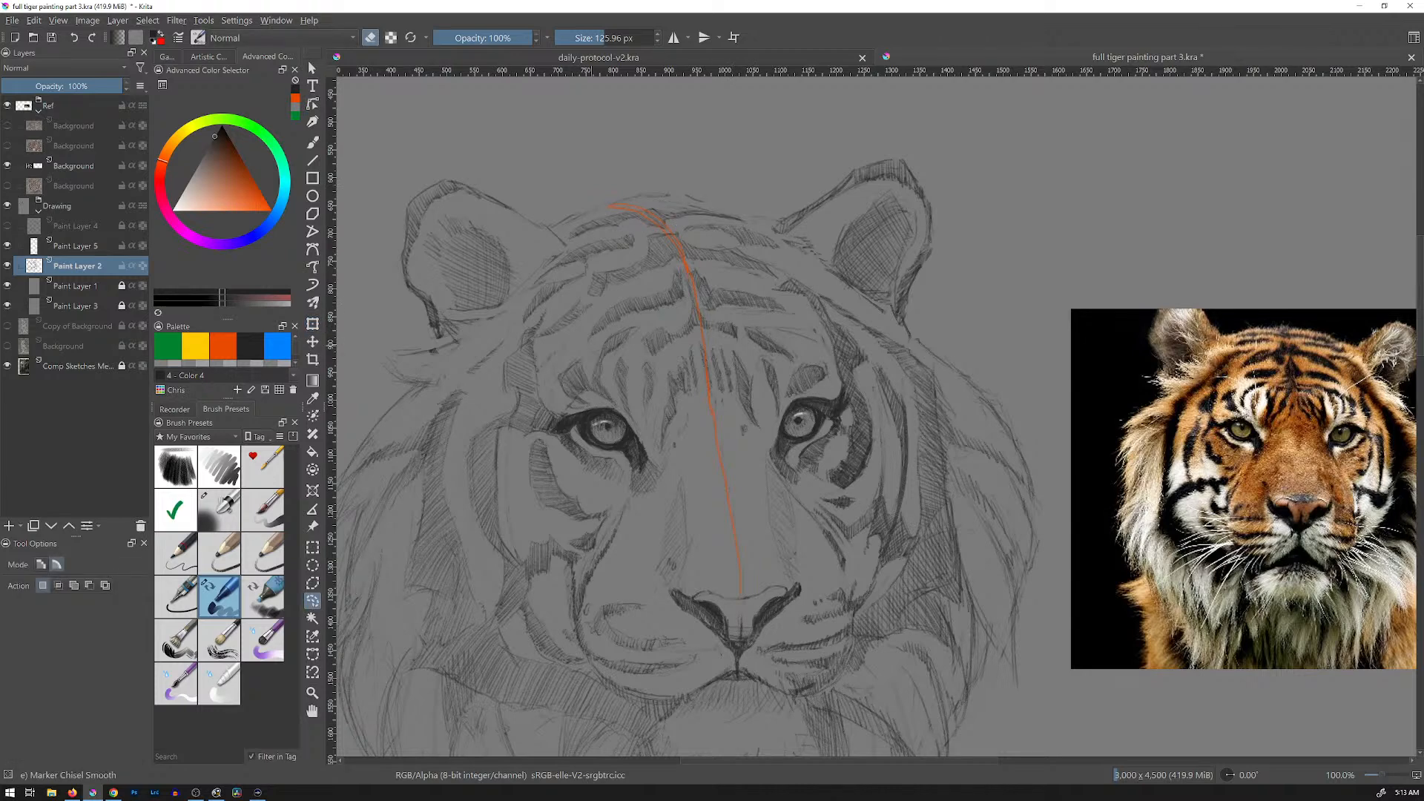
pyautogui.hotkey('ctrl', 't')
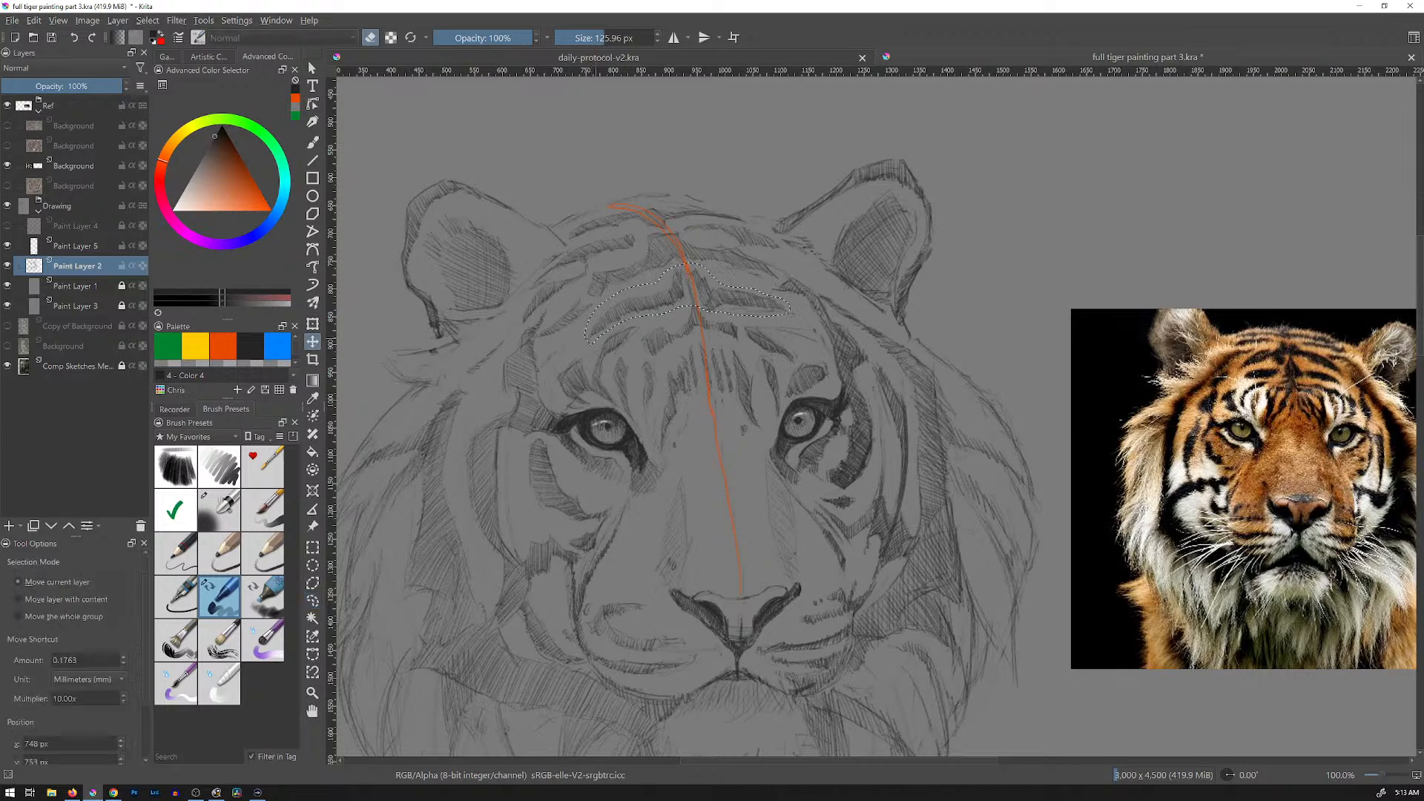
pyautogui.press('Return')
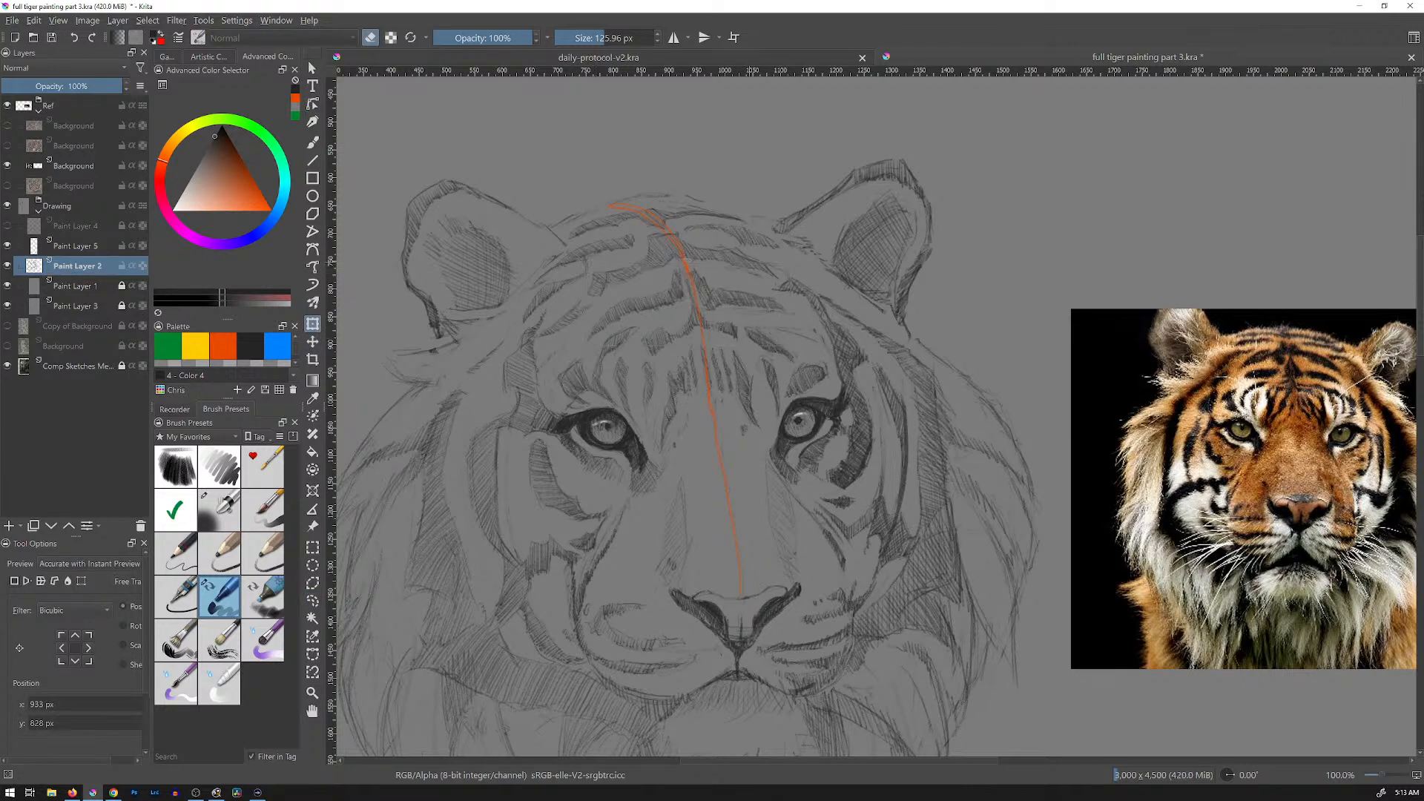
pyautogui.hotkey('ctrl', 't')
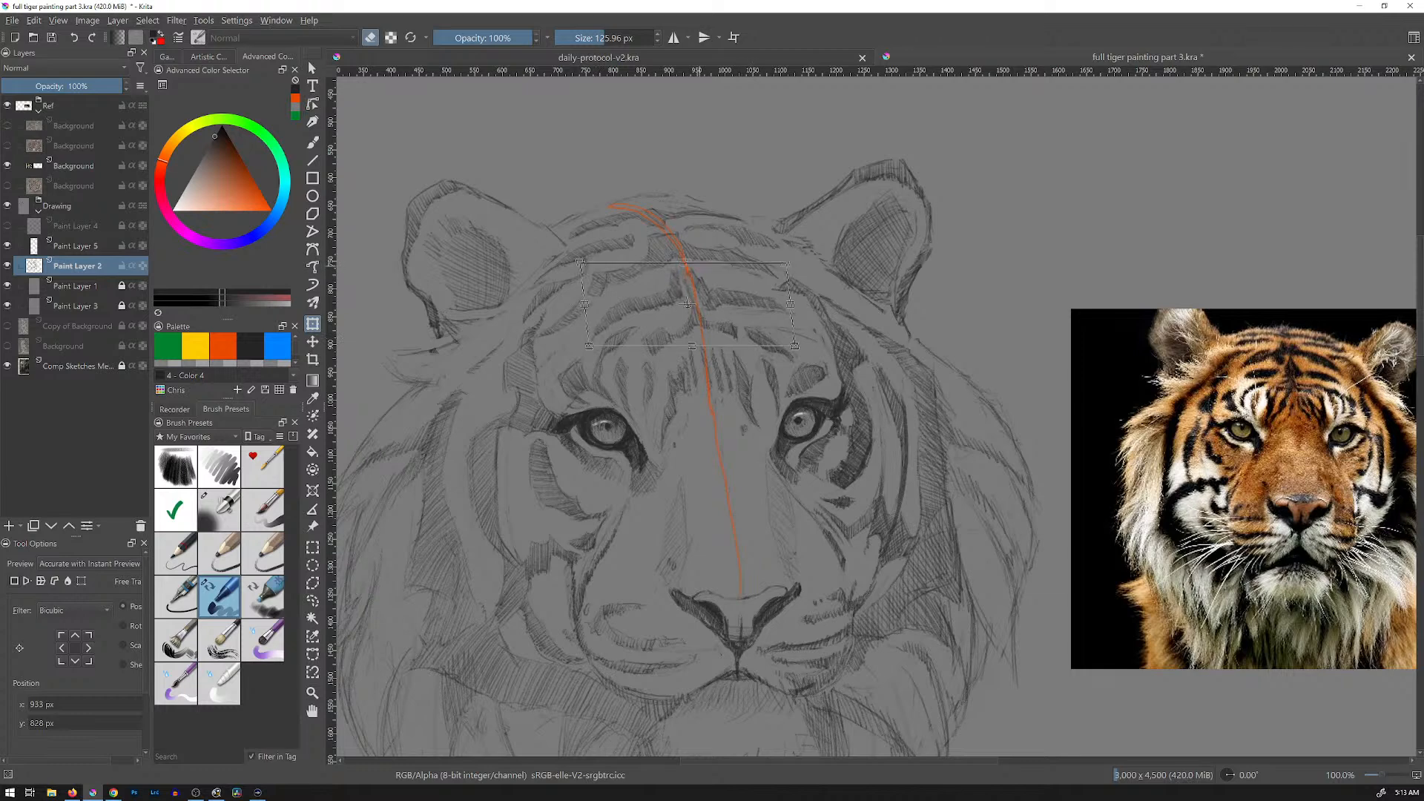
pyautogui.press('Return')
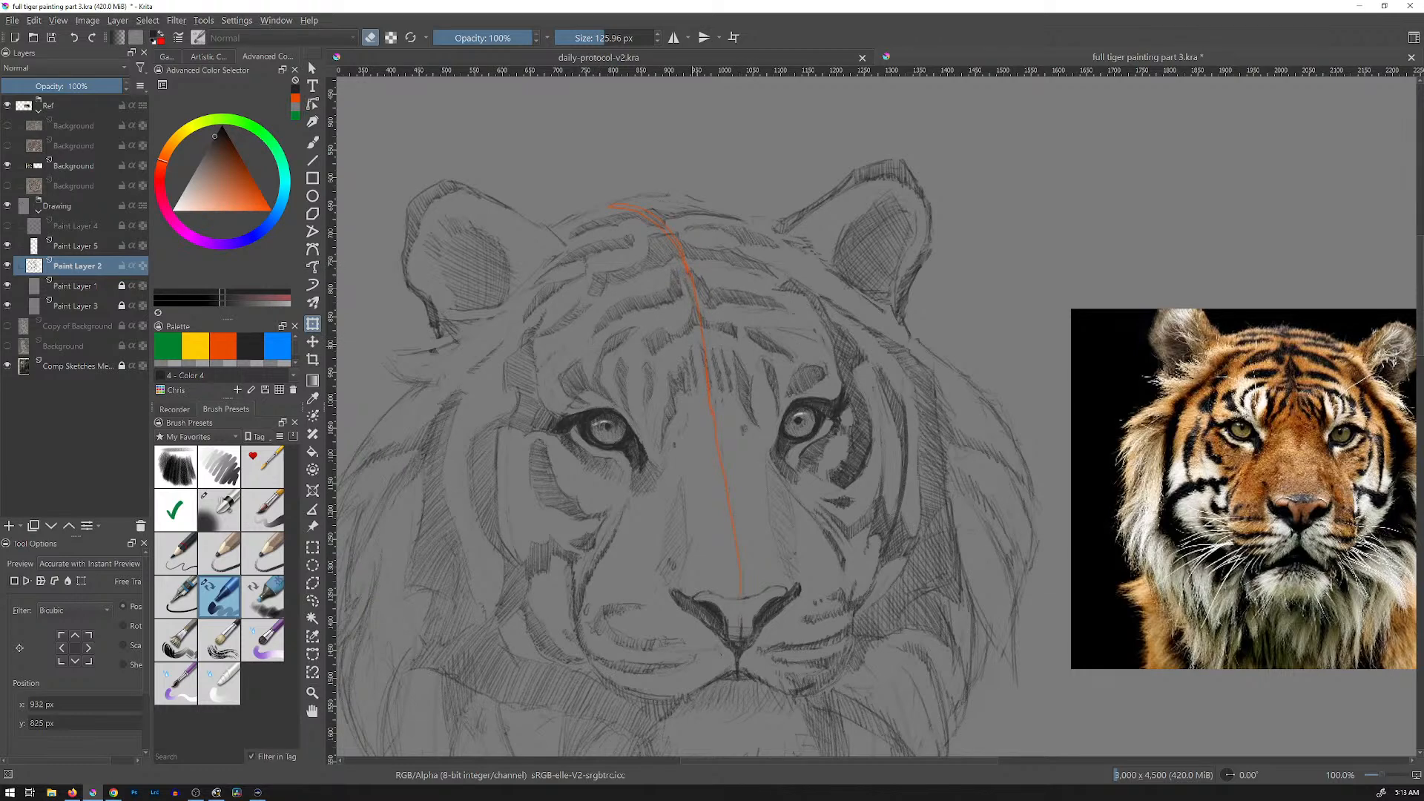
pyautogui.hotkey('ctrl', 't')
pyautogui.press('Return')
# Step: Hide the orange guide on Paint Layer 5 and switch to the Chris Drawing brush at 5 px with erasing off
pyautogui.click(7, 245)
pyautogui.moveTo(937, 302); pyautogui.dragTo(881, 391)
pyautogui.moveTo(859, 391); pyautogui.dragTo(859, 404)
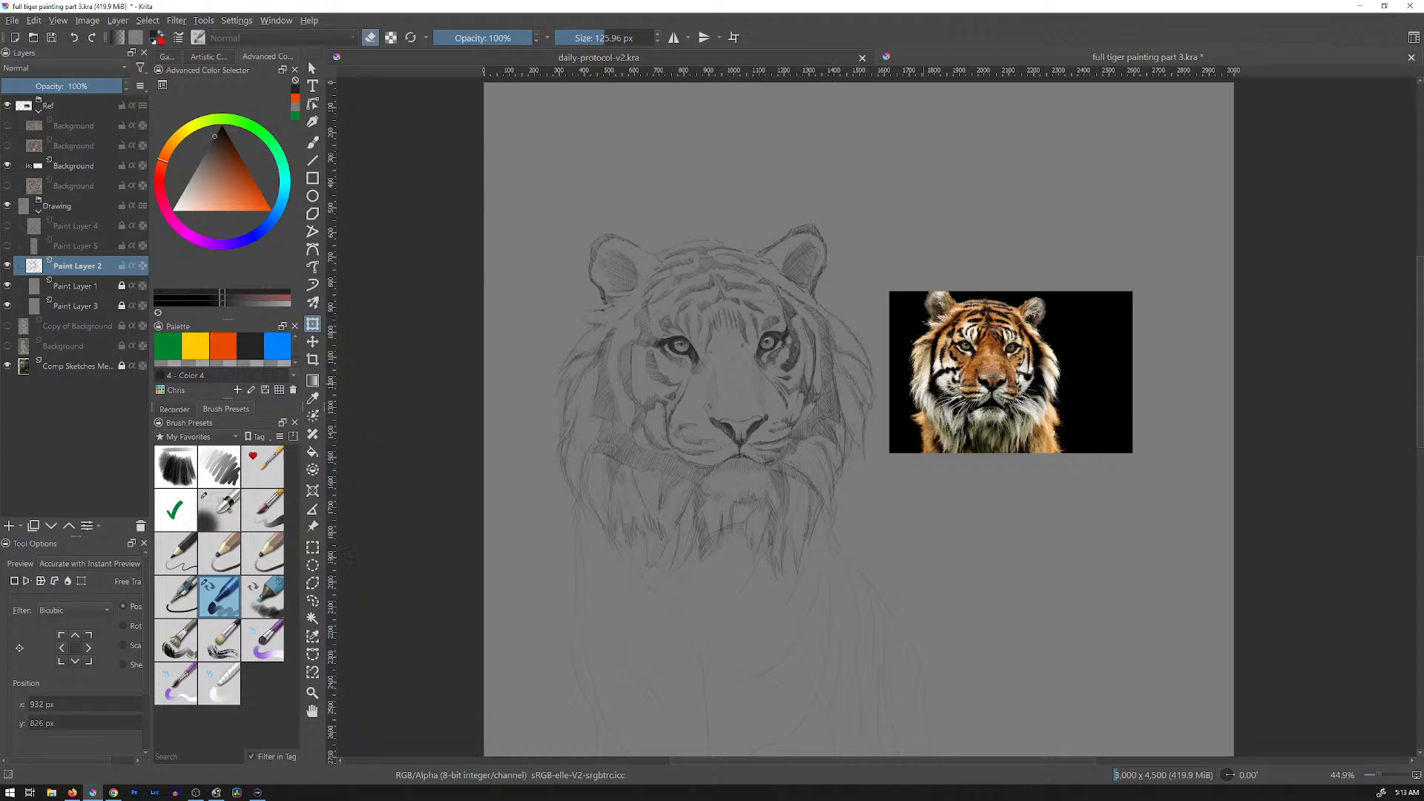
pyautogui.press('b')
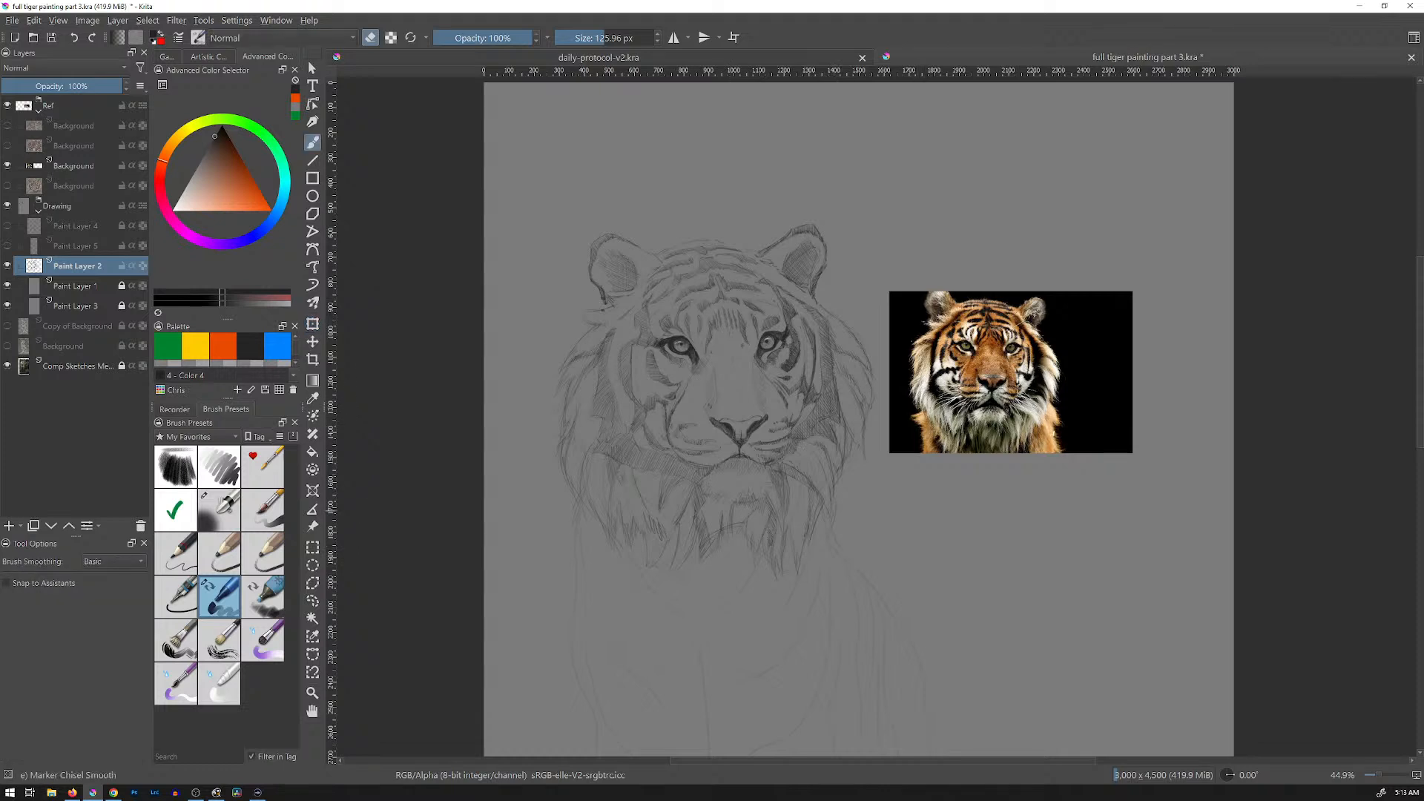
pyautogui.click(262, 553)
pyautogui.moveTo(1079, 403); pyautogui.dragTo(1102, 369)
pyautogui.press('e')
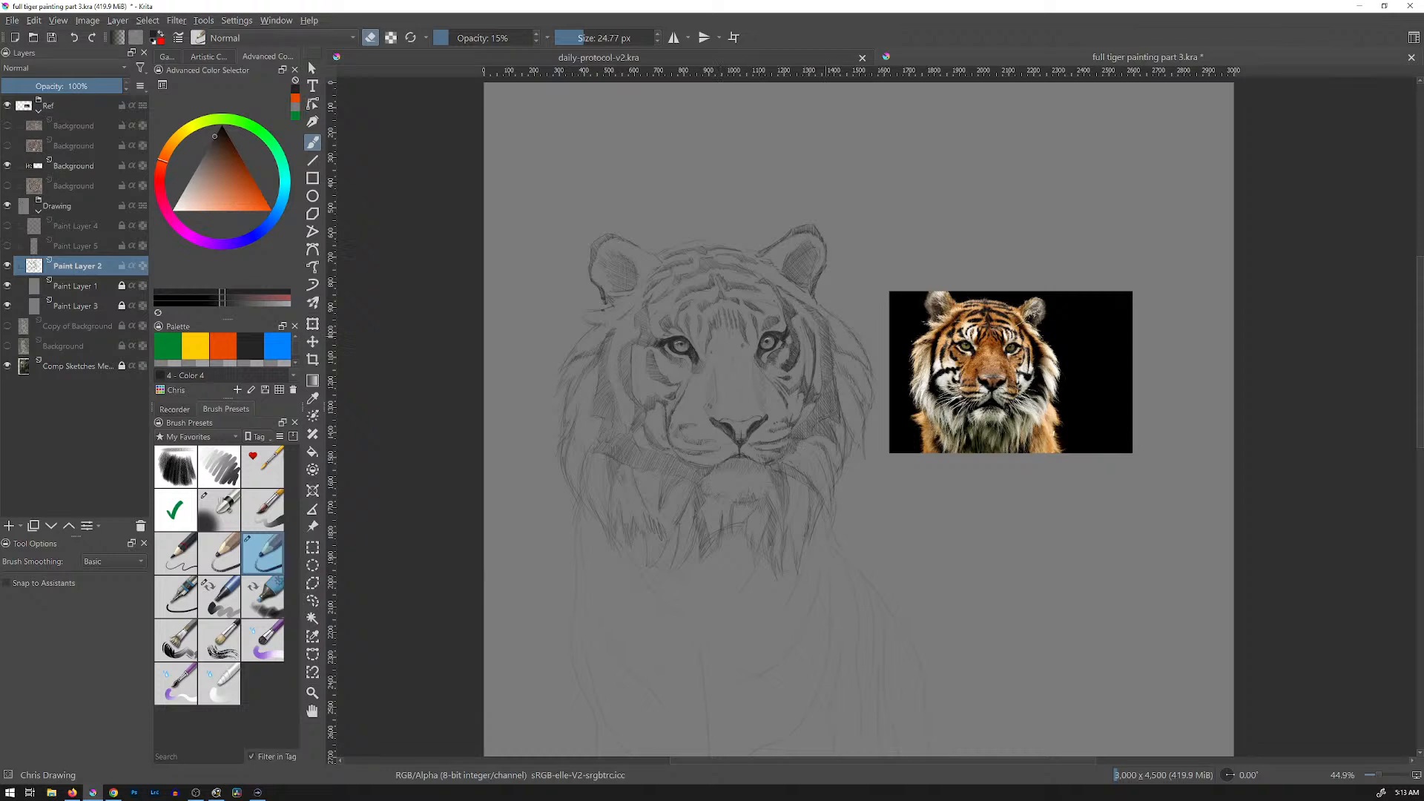
pyautogui.press('e')
# Step: Lasso the upper outer contour of the ruff nearest the reference photo and adjust it with a free transform
pyautogui.press('l')
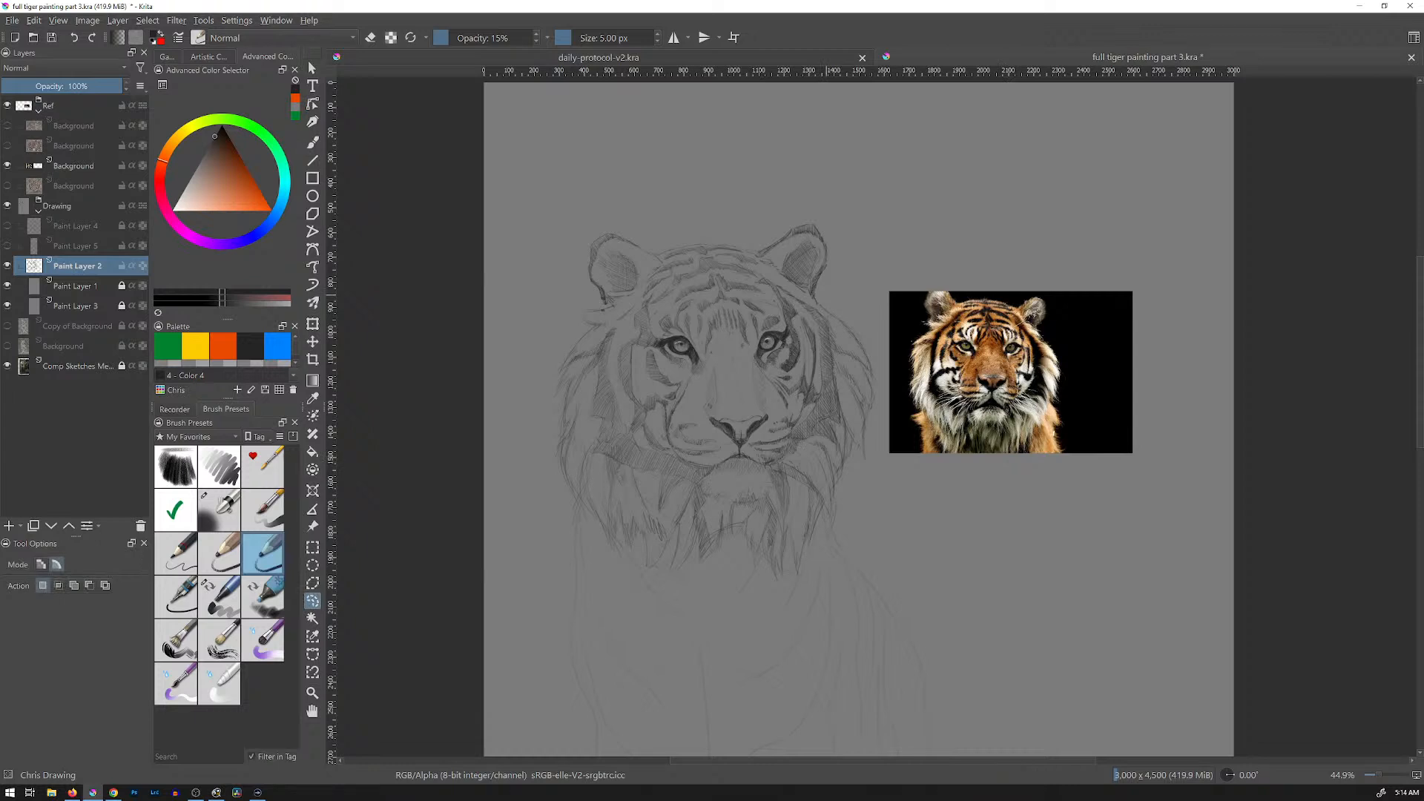
pyautogui.moveTo(826, 295)
pyautogui.mouseDown()
pyautogui.moveTo(837, 354)
pyautogui.moveTo(825, 296)
pyautogui.mouseUp()
pyautogui.hotkey('ctrl', 't')
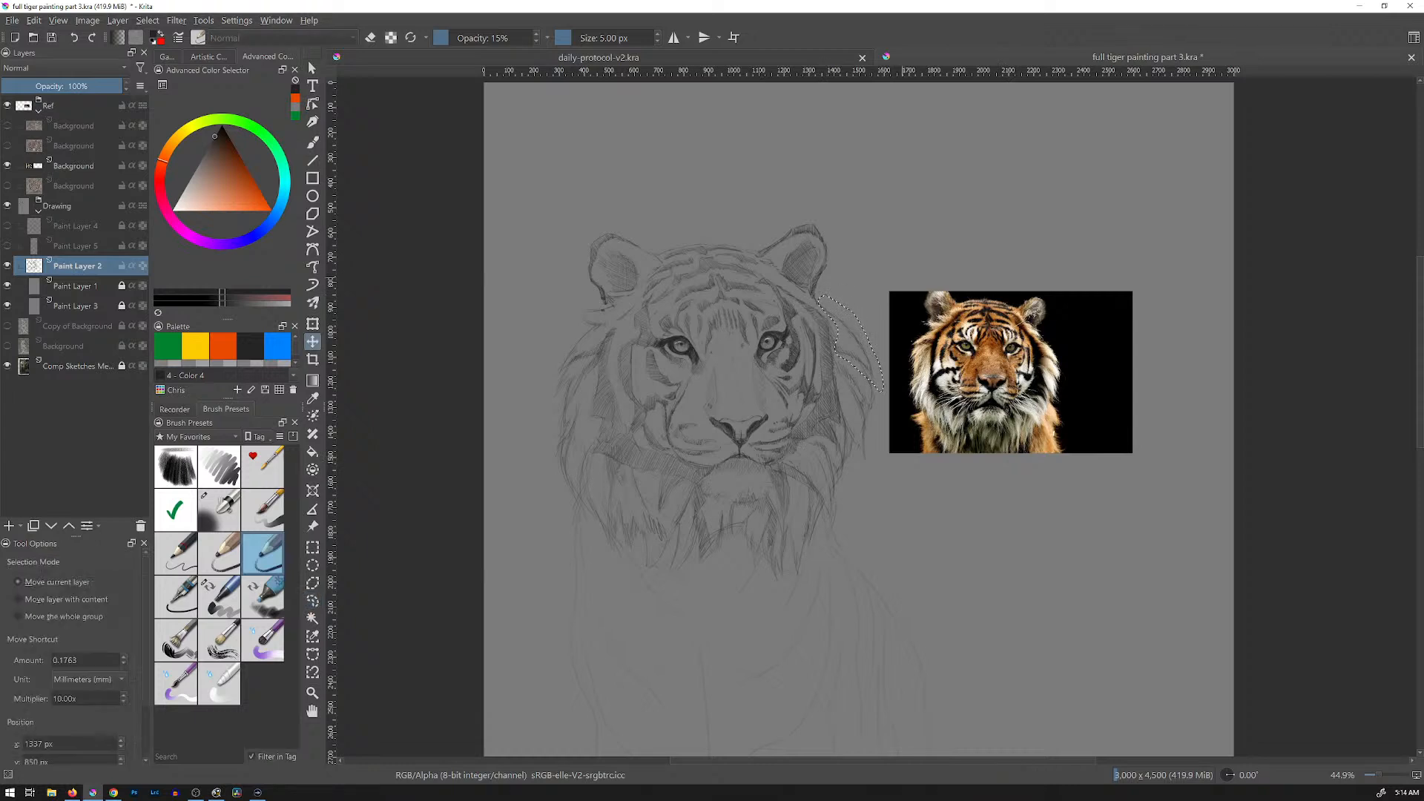
pyautogui.press('Return')
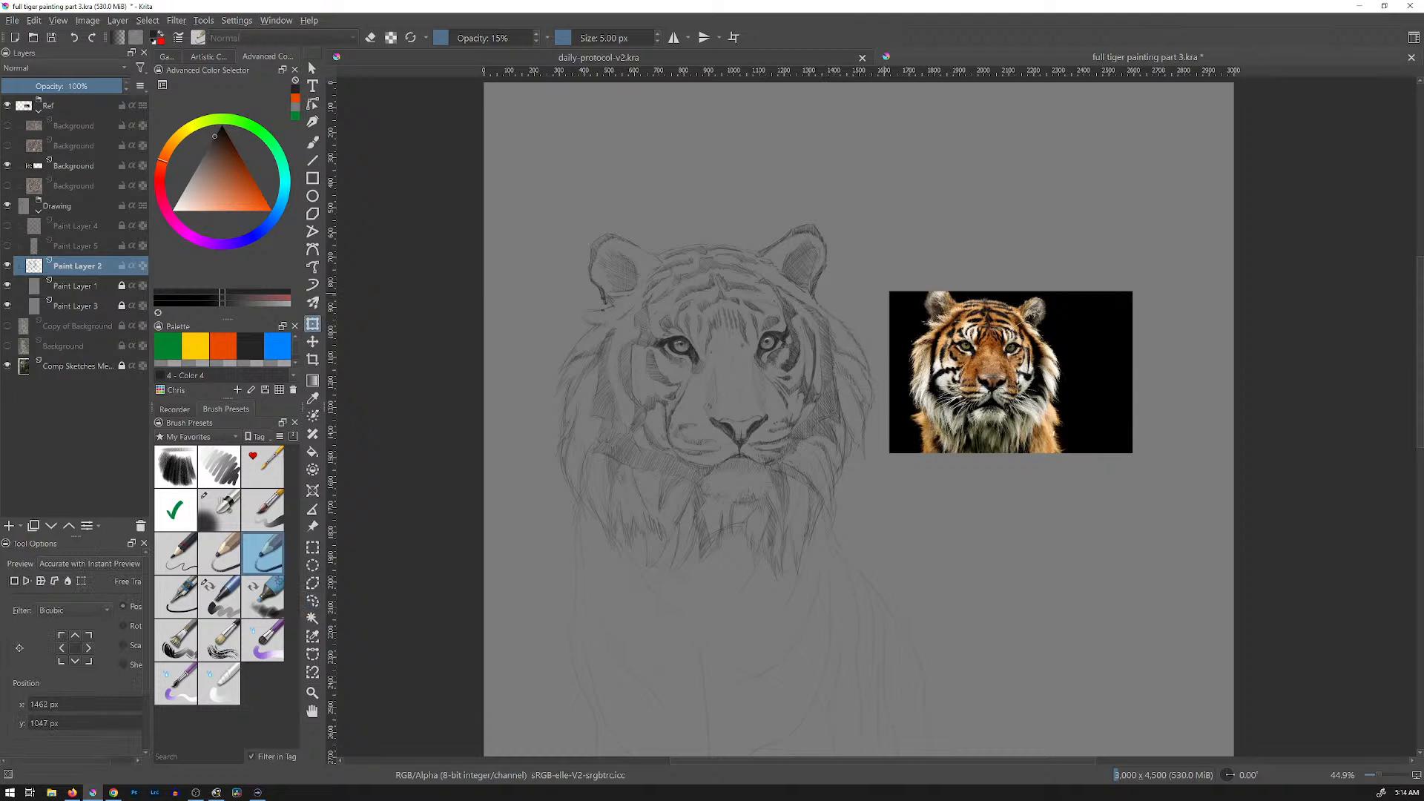
pyautogui.moveTo(878, 300); pyautogui.dragTo(879, 300)
pyautogui.press('Return')
# Step: Fine-tune the selected ruff contour with further small transforms, remove the selection, and save the painting
pyautogui.click(880, 362)
pyautogui.press('Return')
pyautogui.click(847, 348)
pyautogui.press('Return')
pyautogui.moveTo(880, 403); pyautogui.dragTo(884, 391)
pyautogui.press('h')
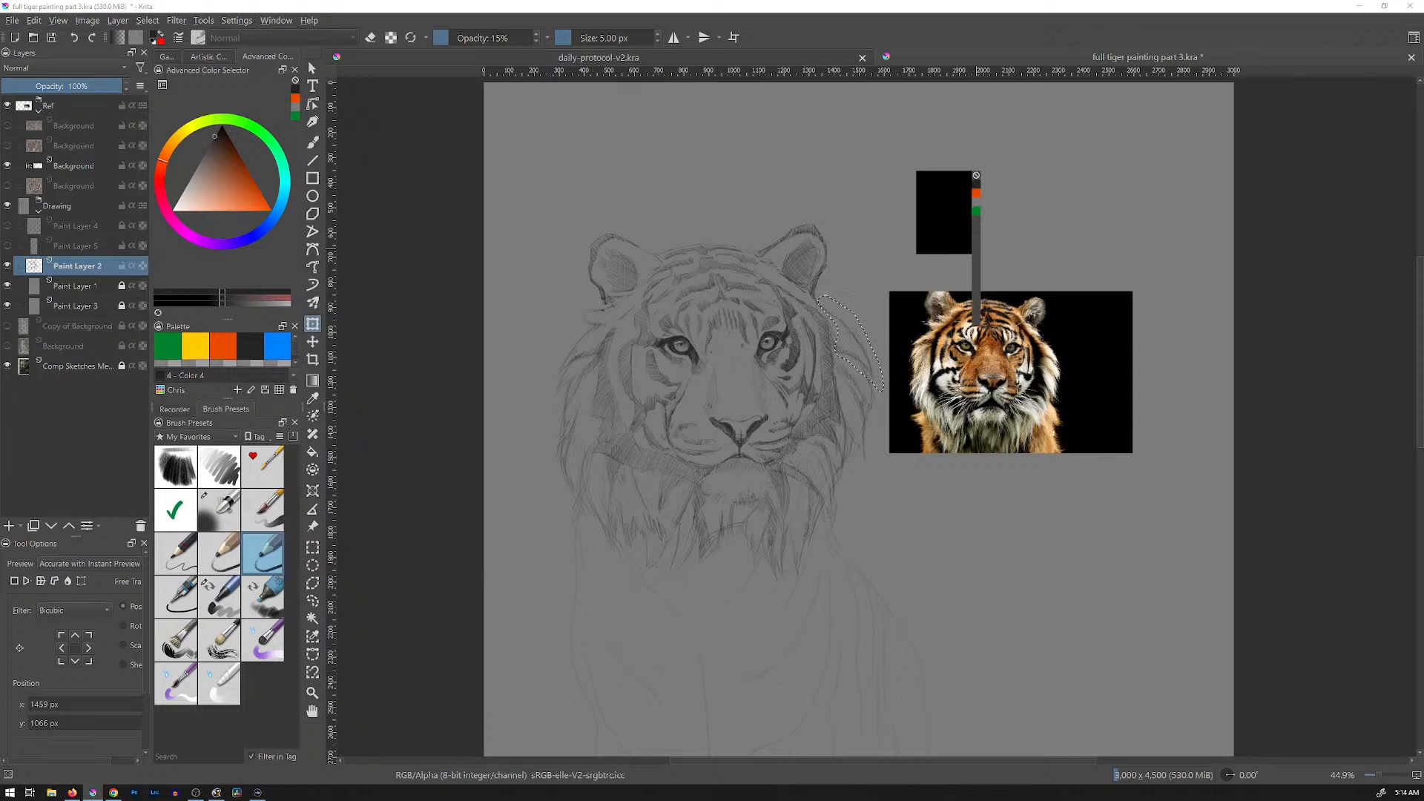
pyautogui.press('Escape')
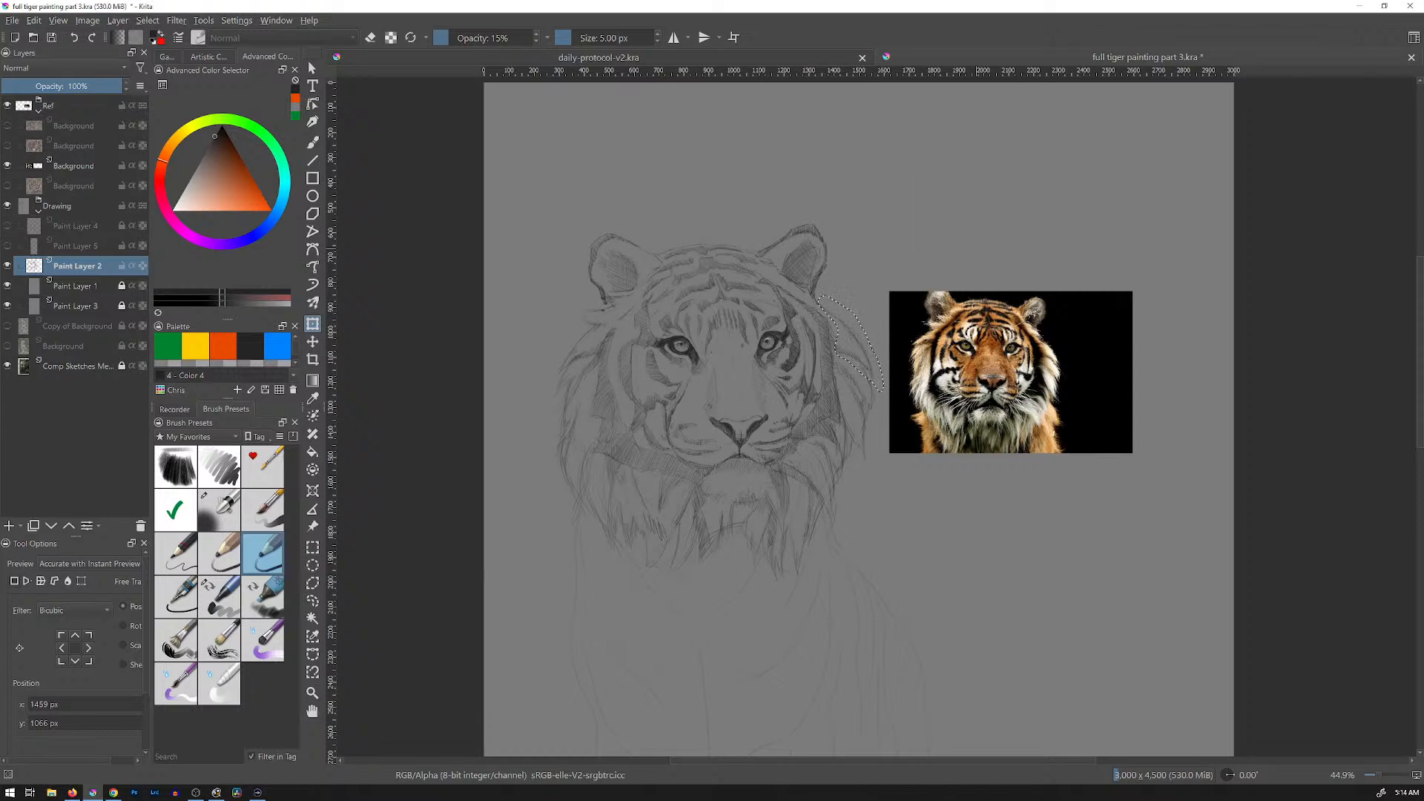
pyautogui.hotkey('ctrl', 'shift', 'a')
pyautogui.hotkey('ctrl', 's')
# Step: Refine the pencil lines of the upper forehead stripes with light Chris Drawing brush strokes on Paint Layer 2
pyautogui.press('b')
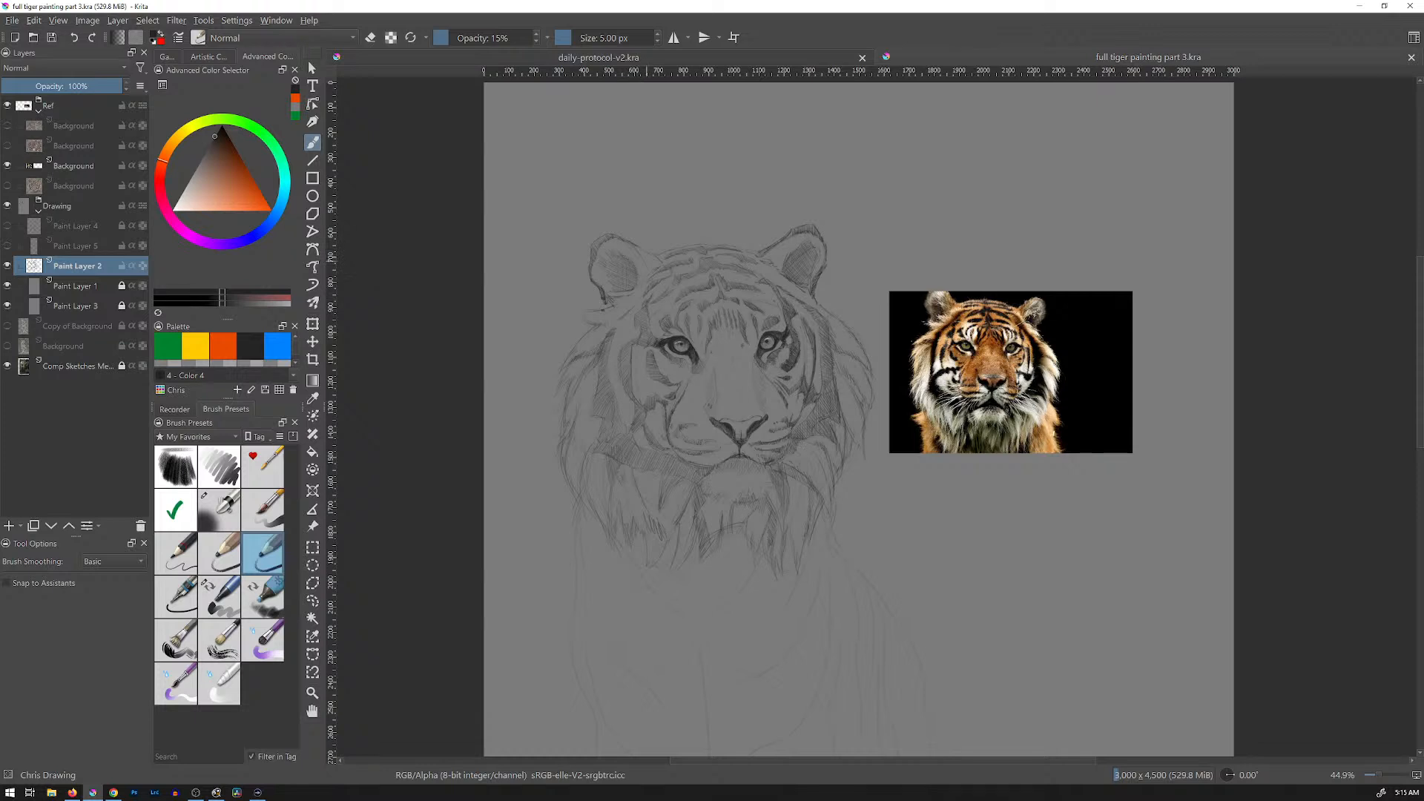
pyautogui.moveTo(671, 258); pyautogui.dragTo(647, 264)
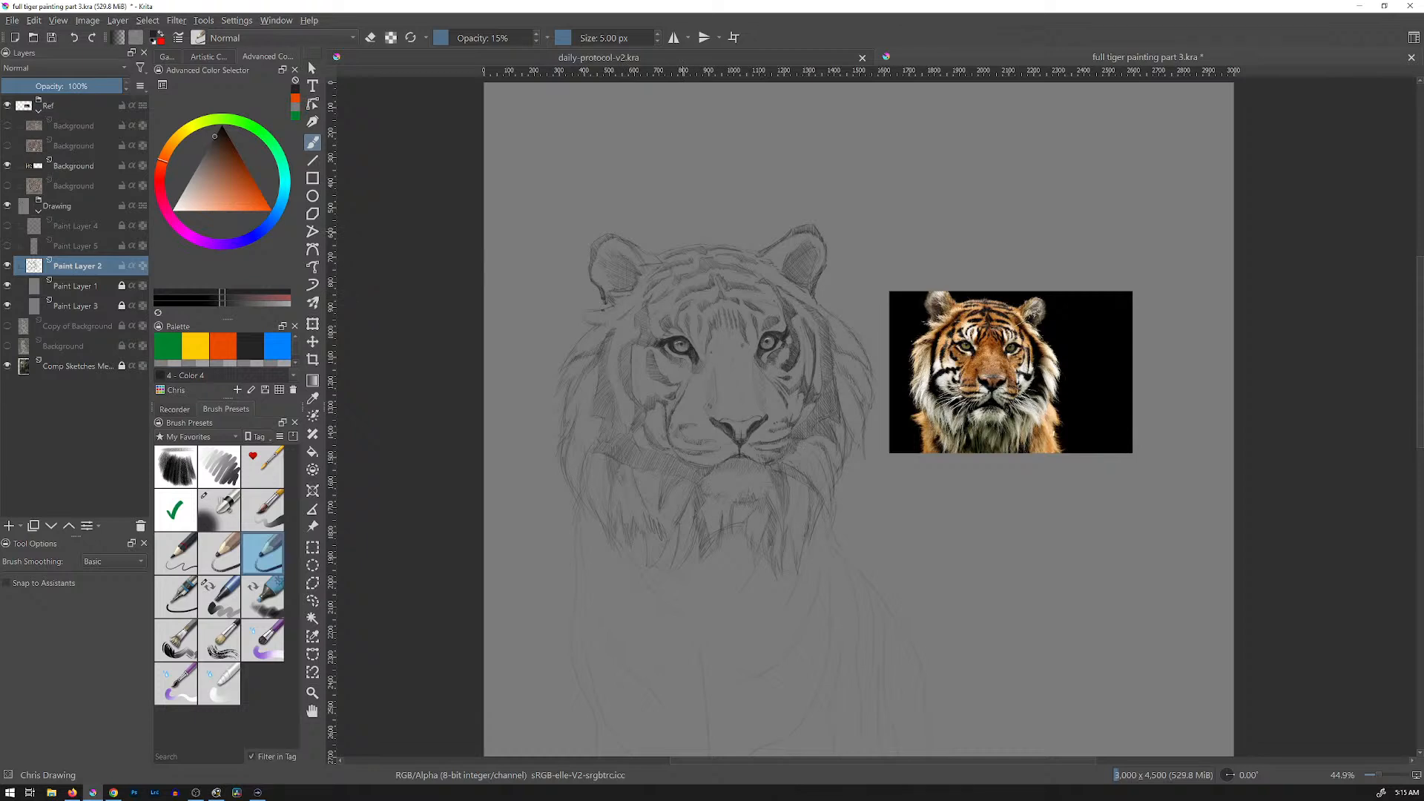
pyautogui.press('-')
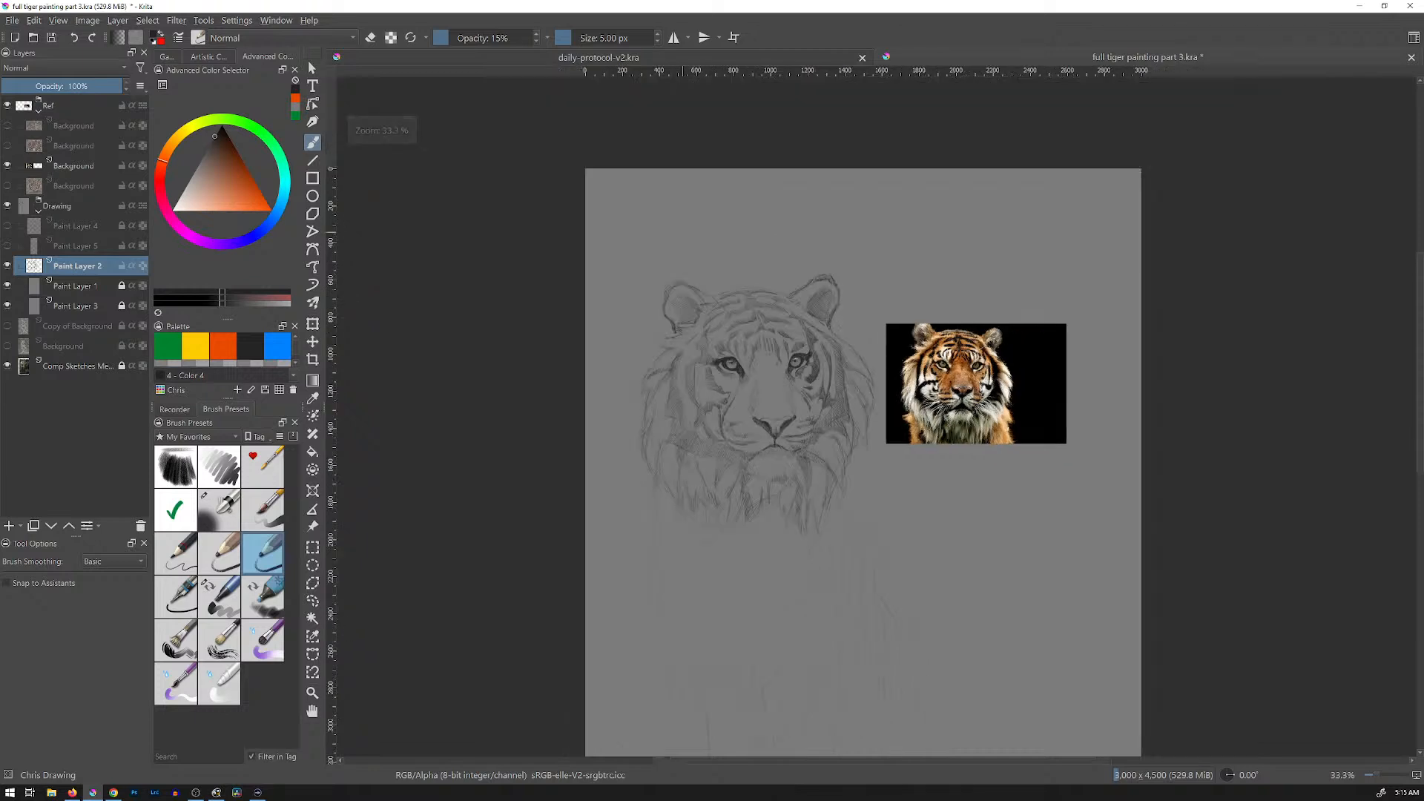
pyautogui.press('+')
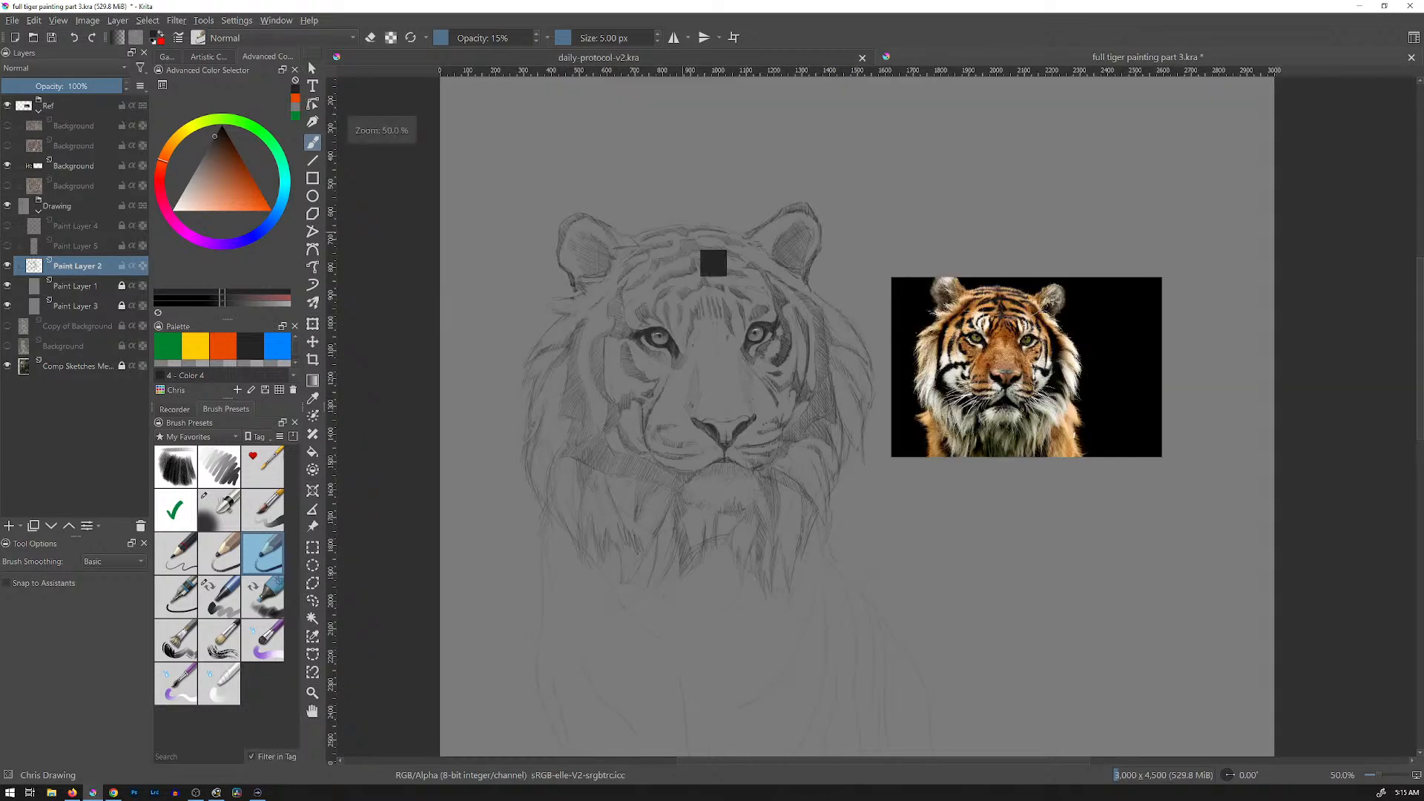
# Step: Add a new paint layer above Paint Layer 2 and ready the Marker Chisel Smooth brush with erasing off
pyautogui.press('Insert')
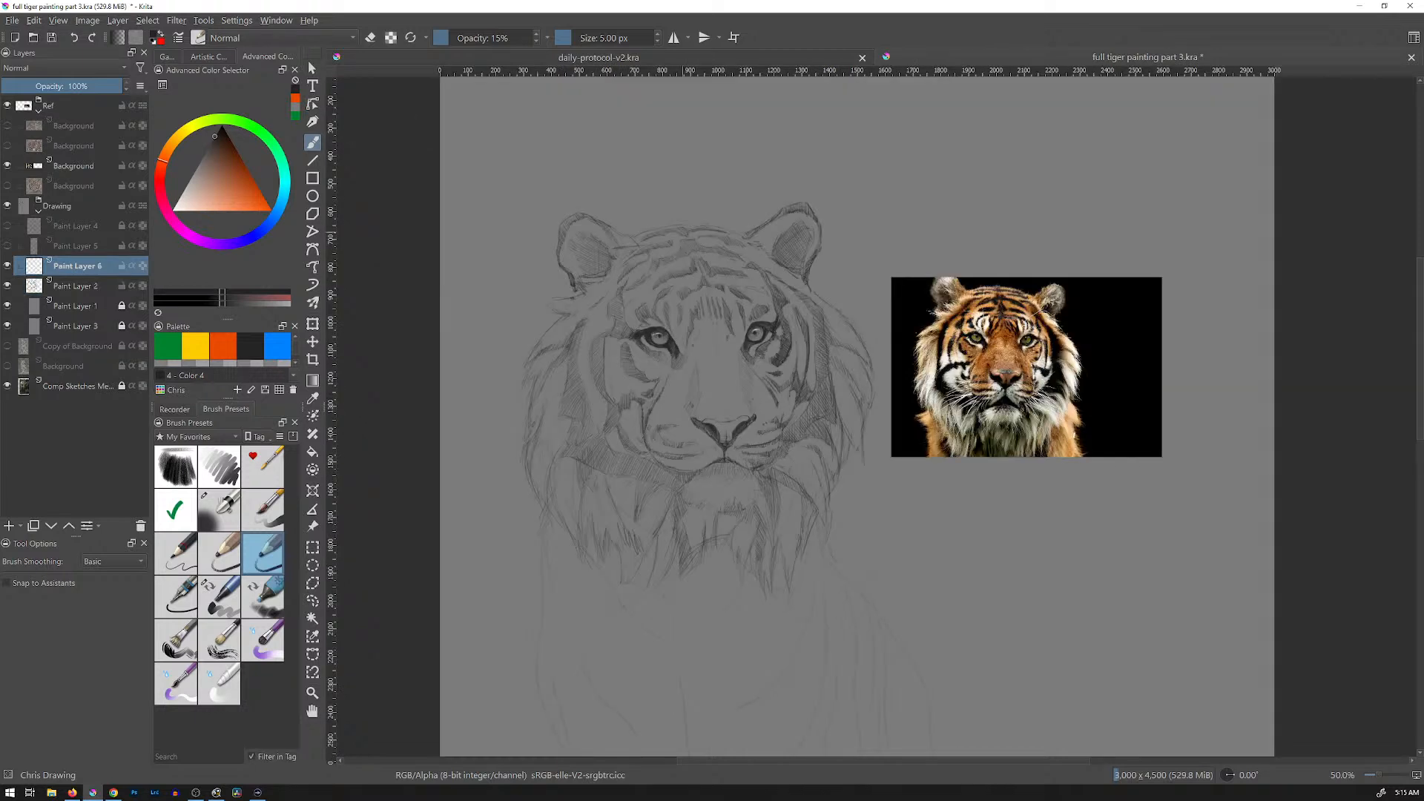
pyautogui.click(220, 596)
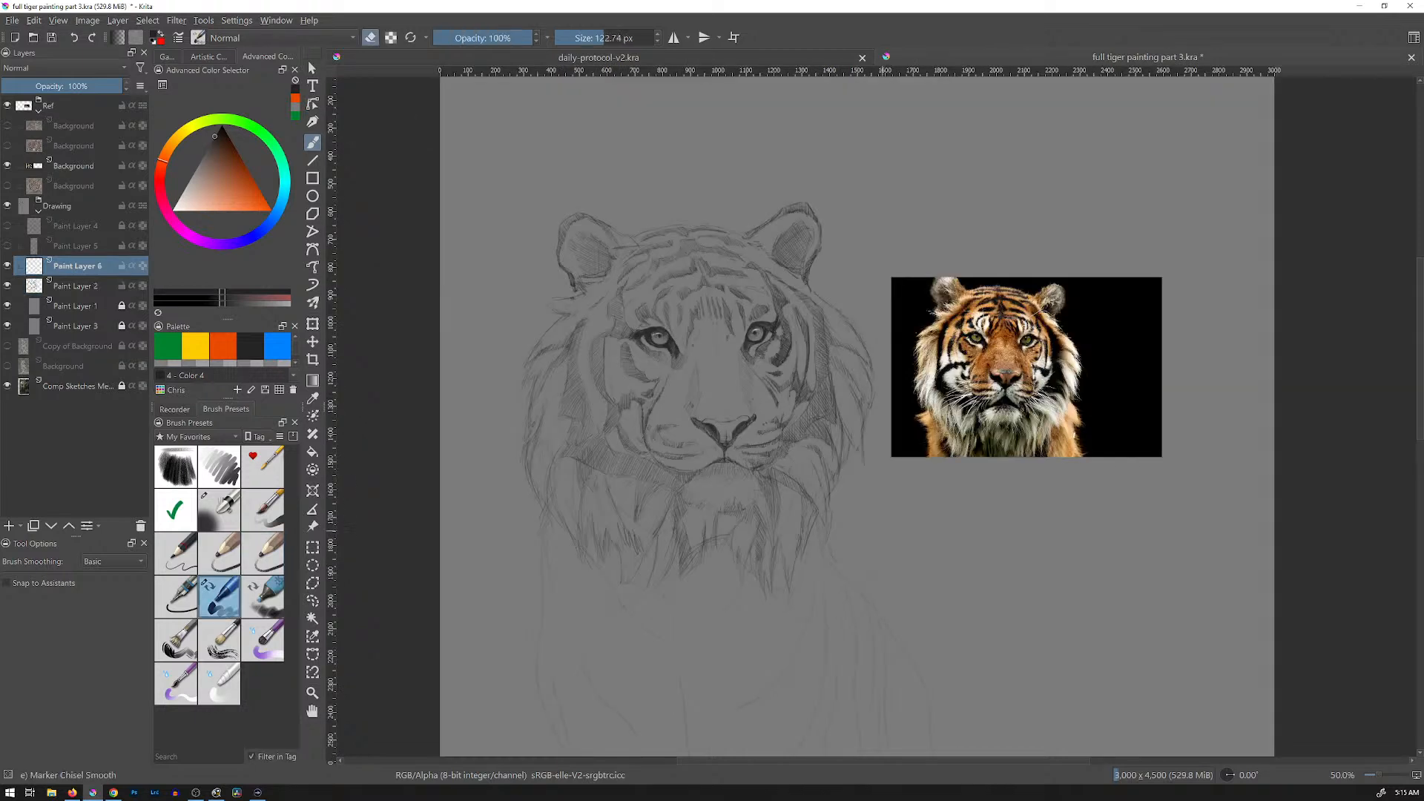
pyautogui.keyDown('ctrl'); pyautogui.click(938, 464); pyautogui.keyUp('ctrl')
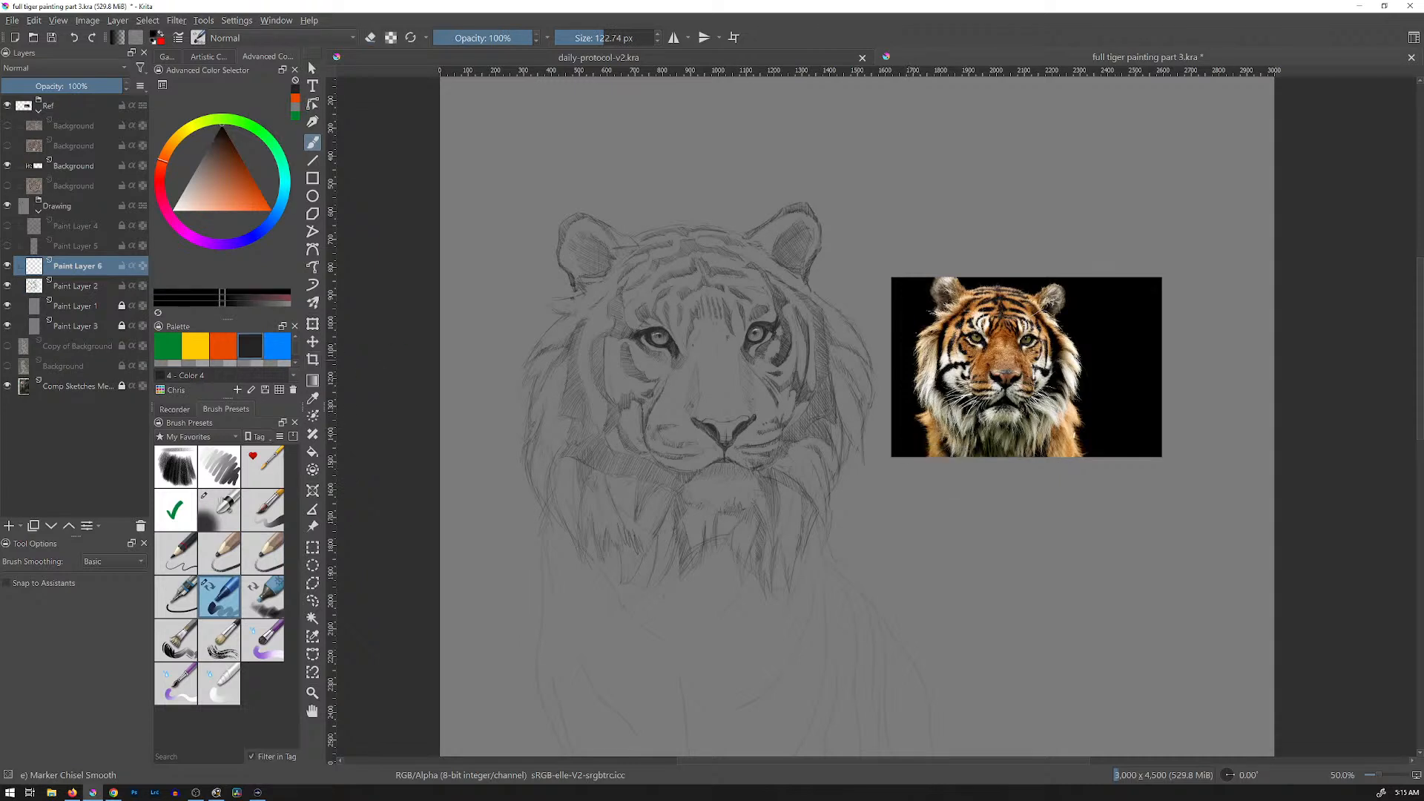
# Step: Reduce the marker brush to about 41 px, making trial strokes above the reference photo and undoing them
pyautogui.moveTo(894, 222)
pyautogui.mouseDown()
pyautogui.moveTo(926, 176)
pyautogui.moveTo(931, 215)
pyautogui.mouseUp()
pyautogui.hotkey('ctrl', 'z')
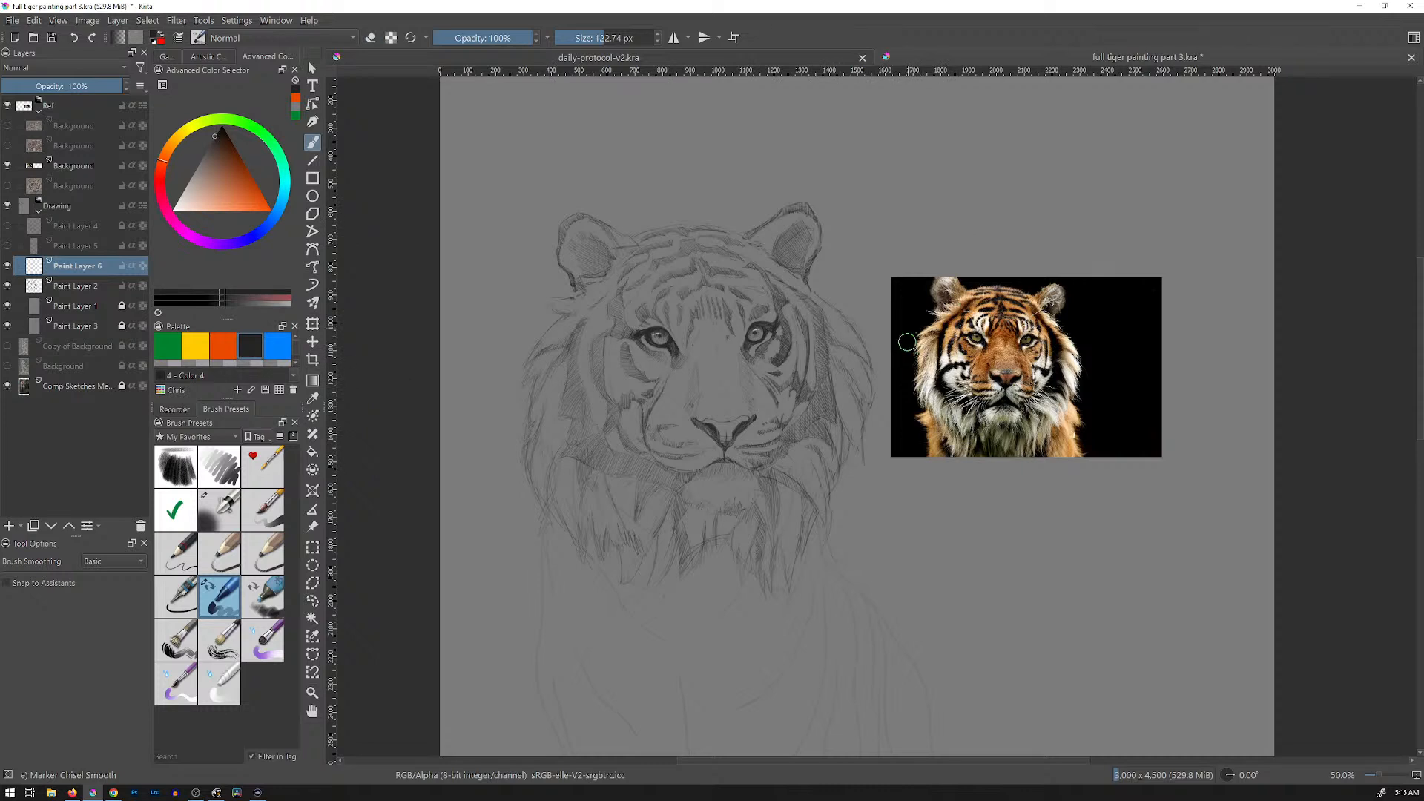
pyautogui.press('[')
pyautogui.press('[')
pyautogui.press('[')
pyautogui.press('[')
pyautogui.press('[')
pyautogui.moveTo(893, 241); pyautogui.dragTo(925, 215)
pyautogui.press('[')
pyautogui.press('[')
pyautogui.press('[')
pyautogui.hotkey('ctrl', 'z')
pyautogui.moveTo(926, 224)
pyautogui.mouseDown()
pyautogui.moveTo(914, 261)
pyautogui.moveTo(928, 259)
pyautogui.mouseUp()
pyautogui.hotkey('ctrl', 'z')
pyautogui.hotkey('ctrl', 'z')
pyautogui.hotkey('ctrl', 'z')
# Step: Block in the cheek stripes, the ruff shadows and the inner ears with dark marker strokes on Paint Layer 6
pyautogui.moveTo(784, 438)
pyautogui.mouseDown()
pyautogui.moveTo(809, 416)
pyautogui.moveTo(825, 427)
pyautogui.moveTo(812, 408)
pyautogui.moveTo(827, 405)
pyautogui.moveTo(821, 311)
pyautogui.moveTo(825, 400)
pyautogui.moveTo(812, 307)
pyautogui.moveTo(807, 362)
pyautogui.moveTo(783, 335)
pyautogui.moveTo(783, 356)
pyautogui.moveTo(777, 291)
pyautogui.moveTo(781, 302)
pyautogui.mouseUp()
pyautogui.moveTo(623, 346)
pyautogui.mouseDown()
pyautogui.moveTo(642, 376)
pyautogui.moveTo(602, 366)
pyautogui.moveTo(601, 389)
pyautogui.moveTo(597, 371)
pyautogui.moveTo(621, 403)
pyautogui.moveTo(631, 443)
pyautogui.mouseUp()
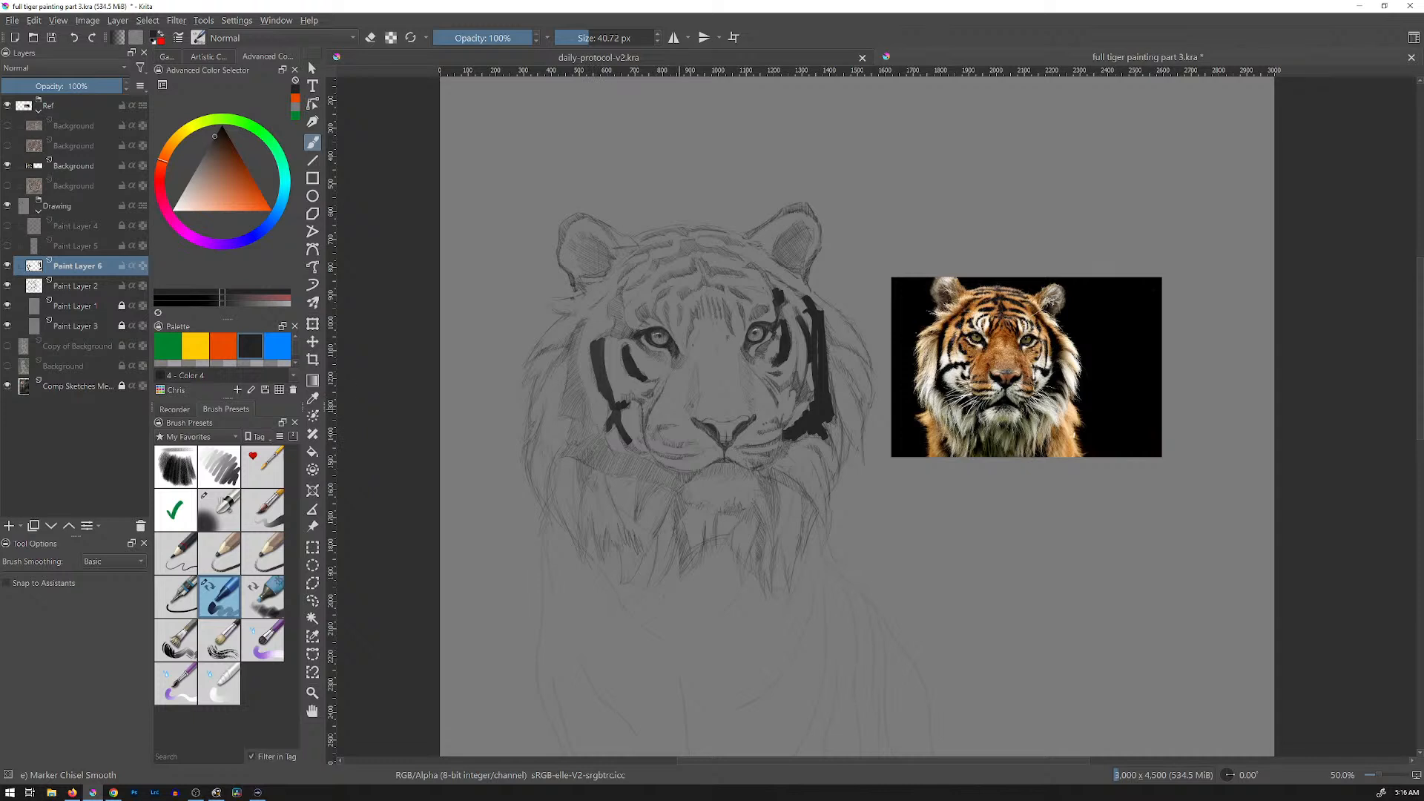
pyautogui.moveTo(579, 322)
pyautogui.mouseDown()
pyautogui.moveTo(582, 402)
pyautogui.moveTo(567, 446)
pyautogui.moveTo(591, 424)
pyautogui.moveTo(620, 473)
pyautogui.moveTo(683, 486)
pyautogui.mouseUp()
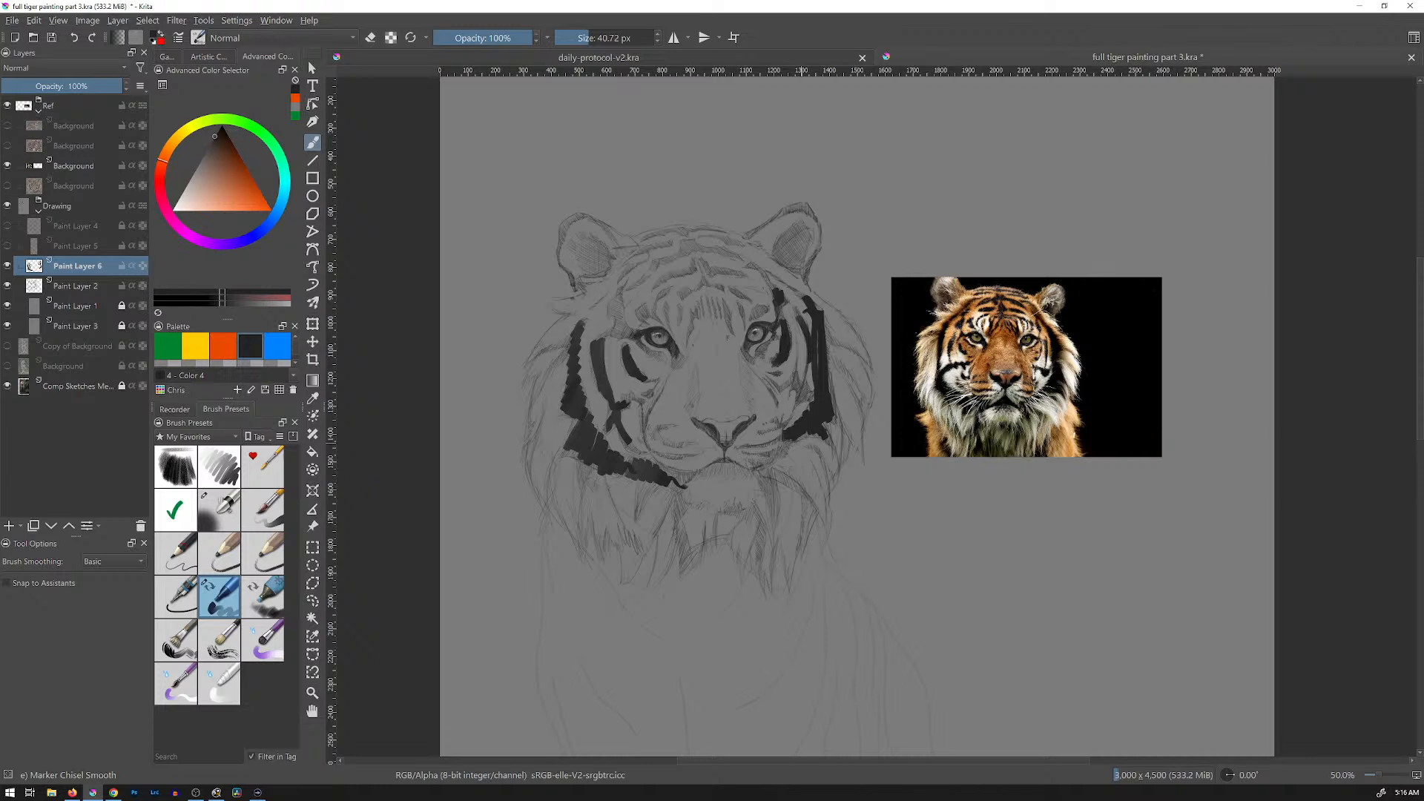
pyautogui.moveTo(579, 241); pyautogui.dragTo(613, 275)
pyautogui.moveTo(775, 267)
pyautogui.mouseDown()
pyautogui.moveTo(801, 231)
pyautogui.moveTo(812, 246)
pyautogui.mouseUp()
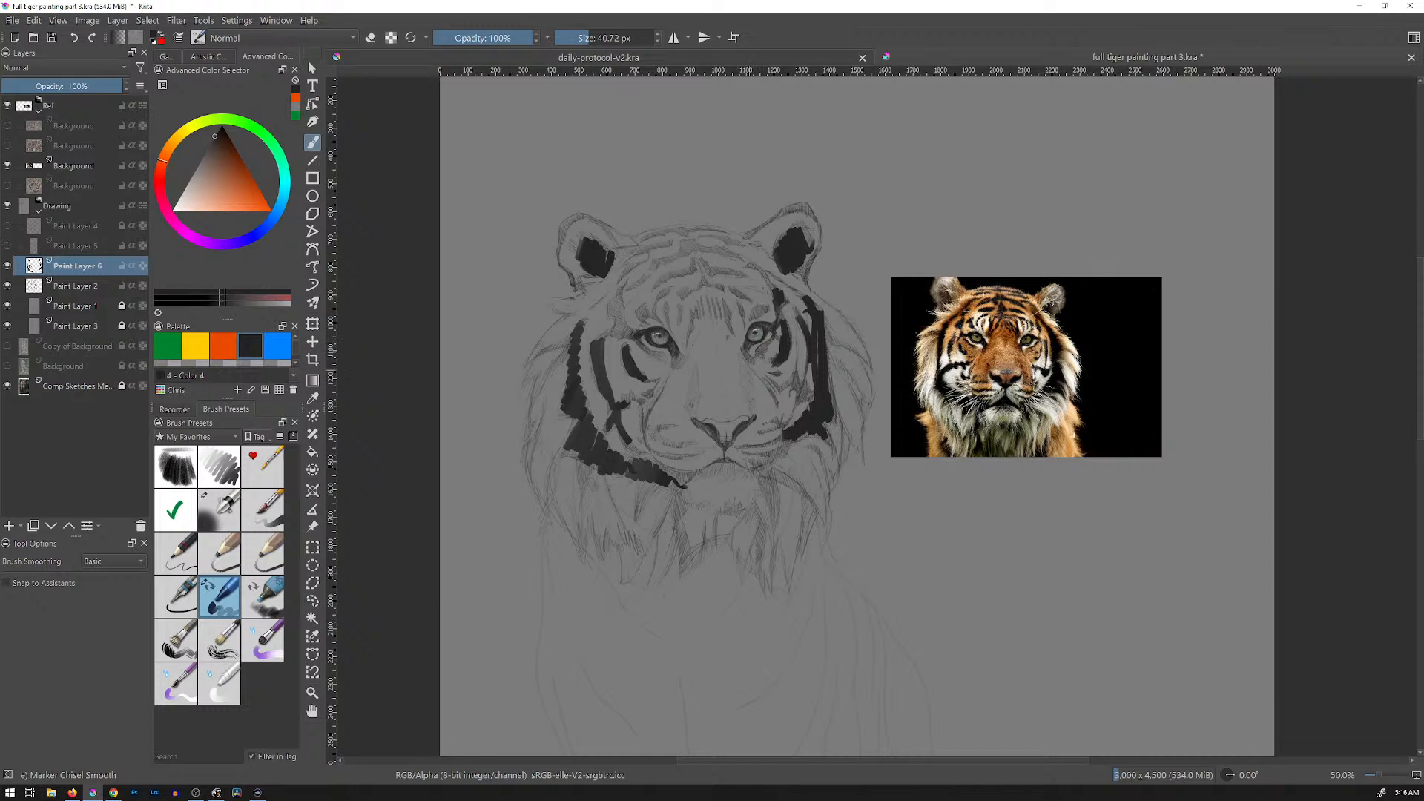
# Step: Paint dark marker stripes over both brows and across the centre of the forehead
pyautogui.moveTo(763, 350); pyautogui.dragTo(775, 340)
pyautogui.moveTo(742, 306); pyautogui.dragTo(741, 325)
pyautogui.moveTo(640, 309); pyautogui.dragTo(645, 311)
pyautogui.moveTo(616, 319); pyautogui.dragTo(630, 337)
pyautogui.moveTo(673, 274)
pyautogui.mouseDown()
pyautogui.moveTo(730, 267)
pyautogui.moveTo(746, 291)
pyautogui.moveTo(696, 290)
pyautogui.moveTo(709, 280)
pyautogui.moveTo(657, 301)
pyautogui.moveTo(651, 322)
pyautogui.moveTo(687, 338)
pyautogui.mouseUp()
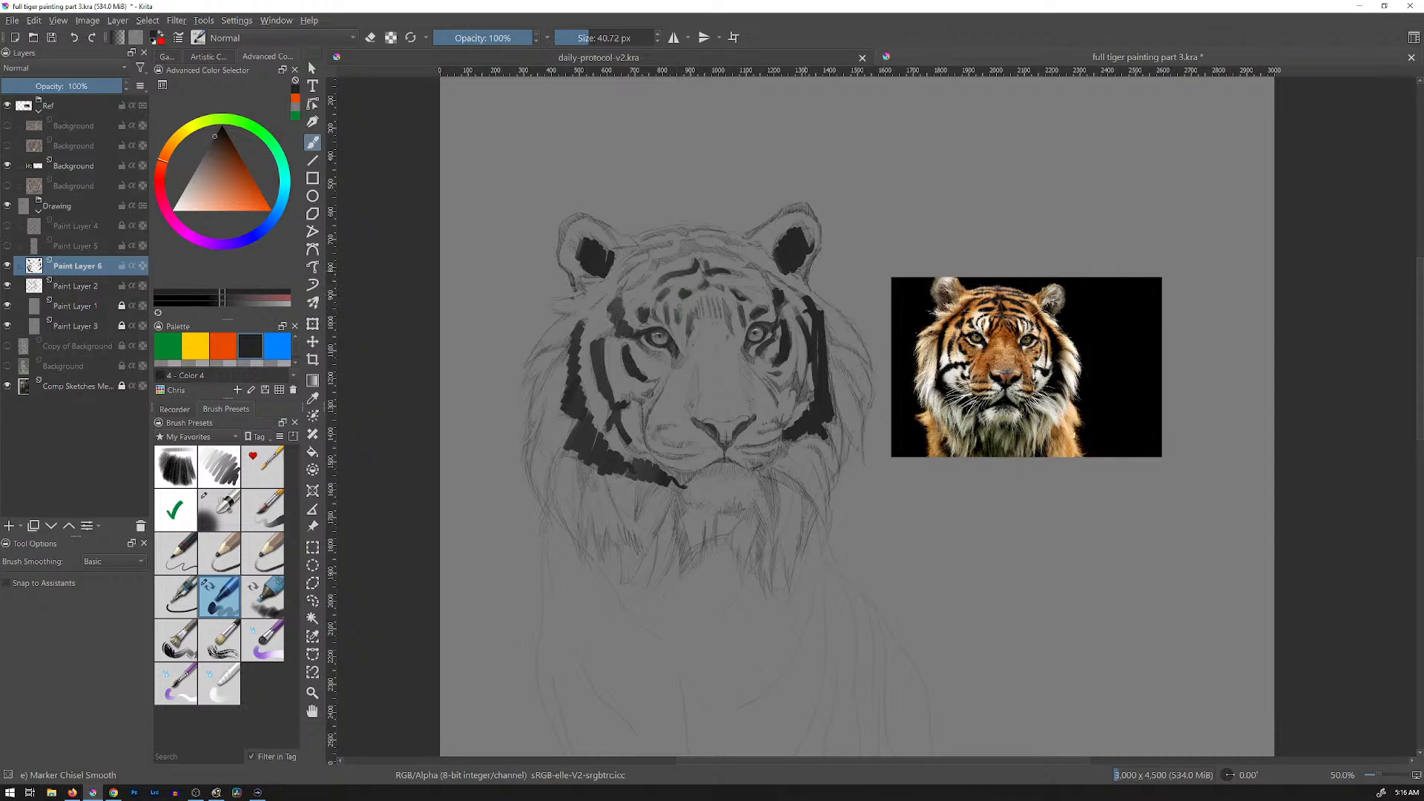
# Step: Block in dark marker marks on the lower cheeks, beside the mouth and in the fur shadows below the chin
pyautogui.moveTo(644, 393)
pyautogui.mouseDown()
pyautogui.moveTo(617, 405)
pyautogui.moveTo(644, 394)
pyautogui.moveTo(644, 430)
pyautogui.mouseUp()
pyautogui.moveTo(758, 444)
pyautogui.mouseDown()
pyautogui.moveTo(784, 432)
pyautogui.moveTo(767, 453)
pyautogui.mouseUp()
pyautogui.moveTo(659, 452)
pyautogui.mouseDown()
pyautogui.moveTo(673, 455)
pyautogui.moveTo(651, 455)
pyautogui.mouseUp()
pyautogui.moveTo(759, 469); pyautogui.dragTo(776, 521)
pyautogui.moveTo(675, 484); pyautogui.dragTo(684, 567)
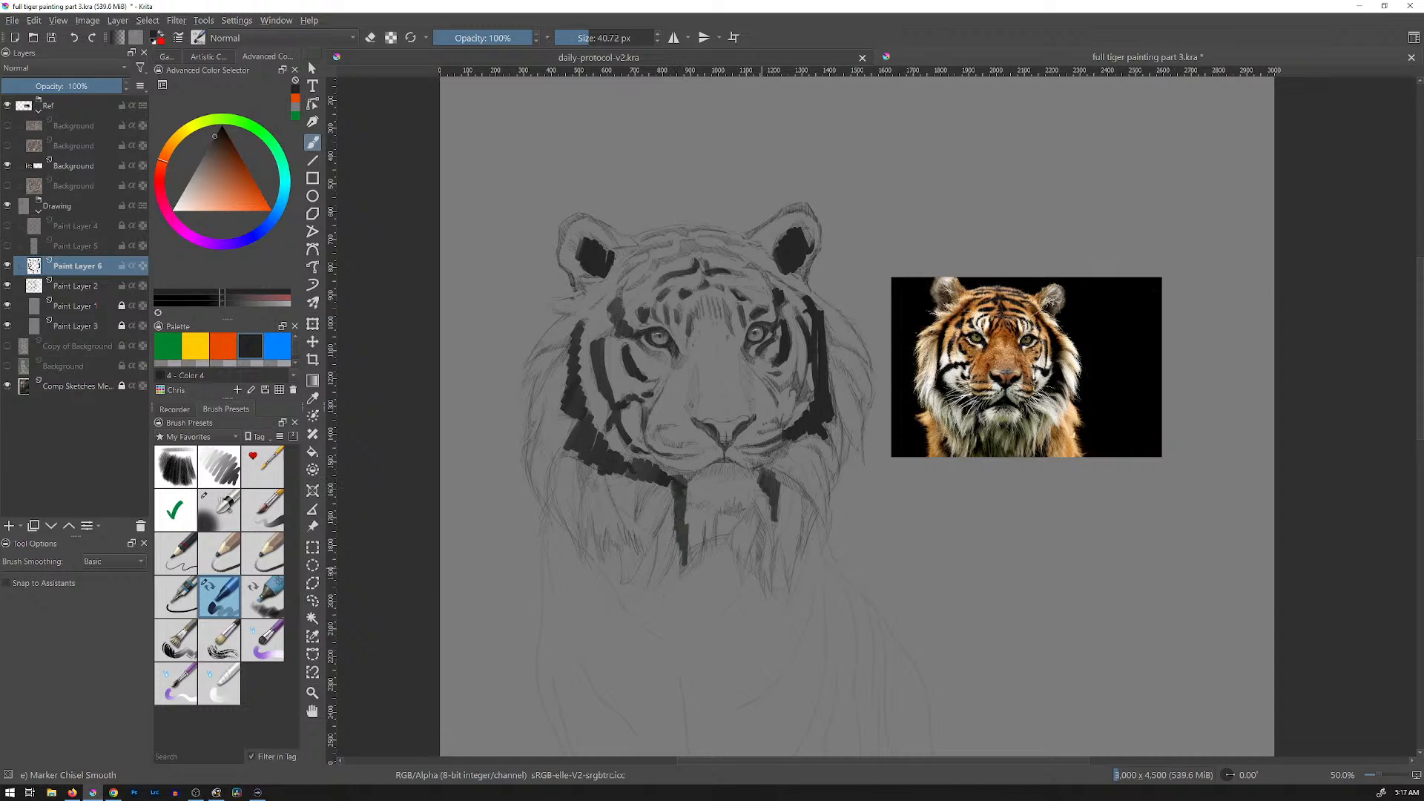
pyautogui.moveTo(728, 511); pyautogui.dragTo(749, 517)
# Step: Clear all the trial marker shading from Paint Layer 6 and save the painting
pyautogui.press('Delete')
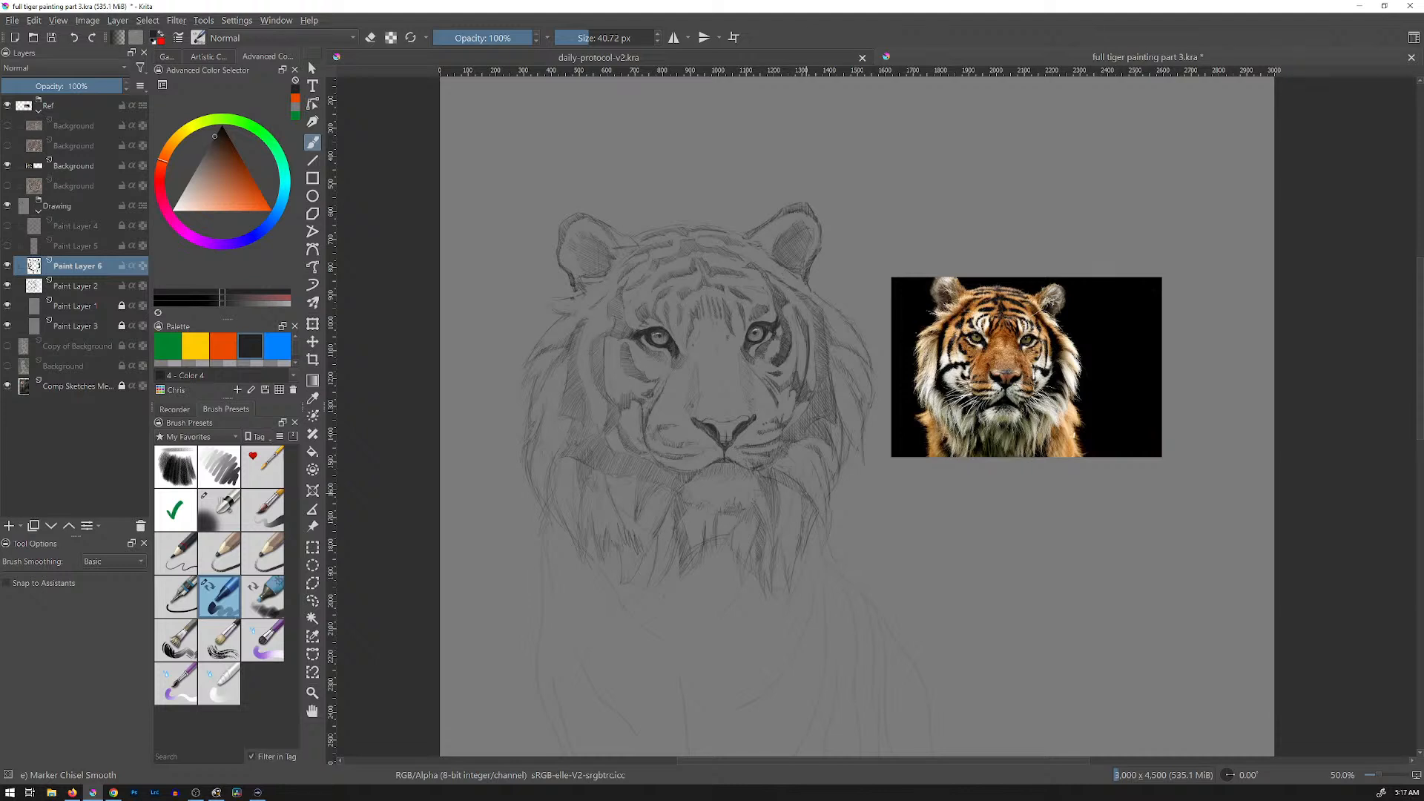
pyautogui.click(837, 523)
pyautogui.hotkey('ctrl', 's')
# Step: Show the close-up tiger reference on the lowest Background layer in the Ref group and compare it with the drawing in canvas-only view
pyautogui.press('1')
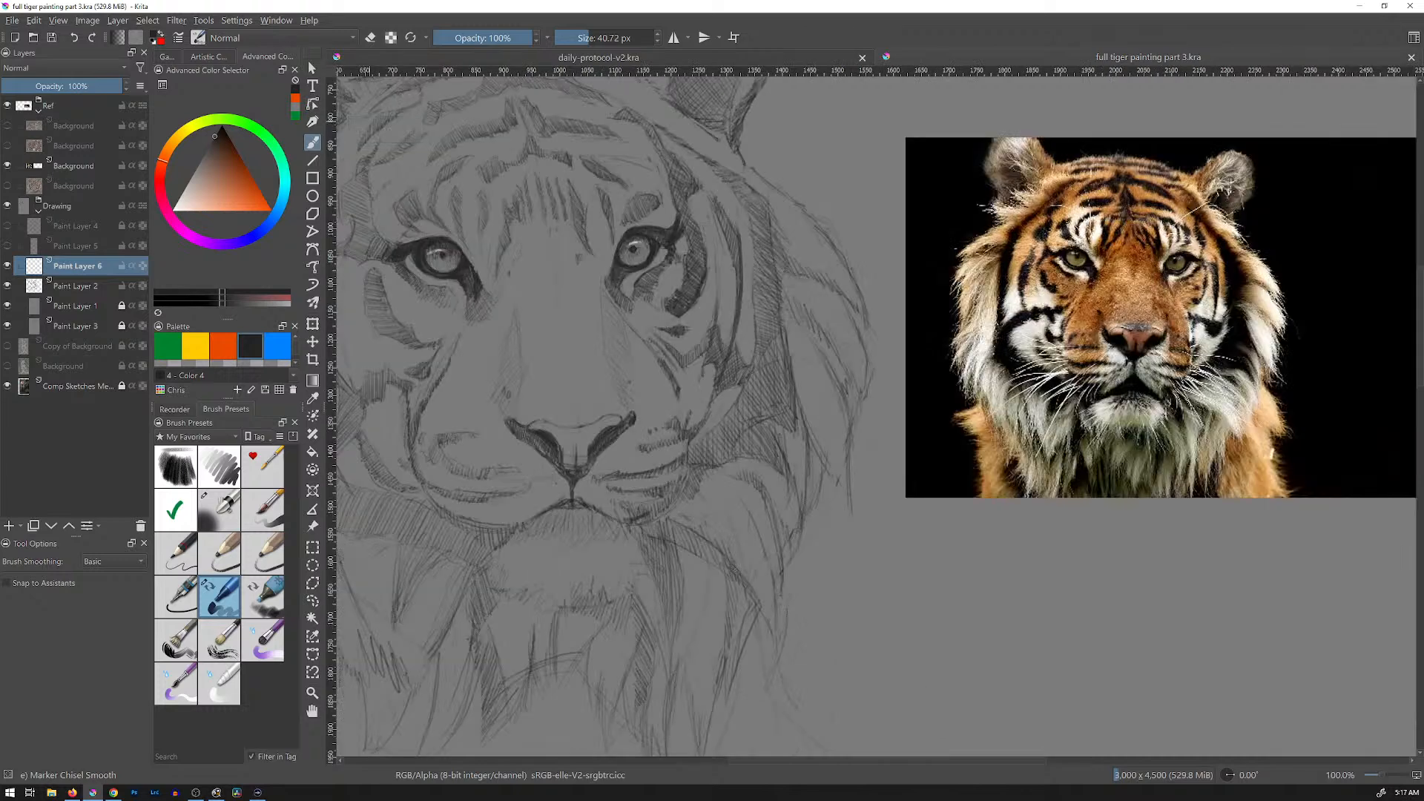
pyautogui.press('Tab')
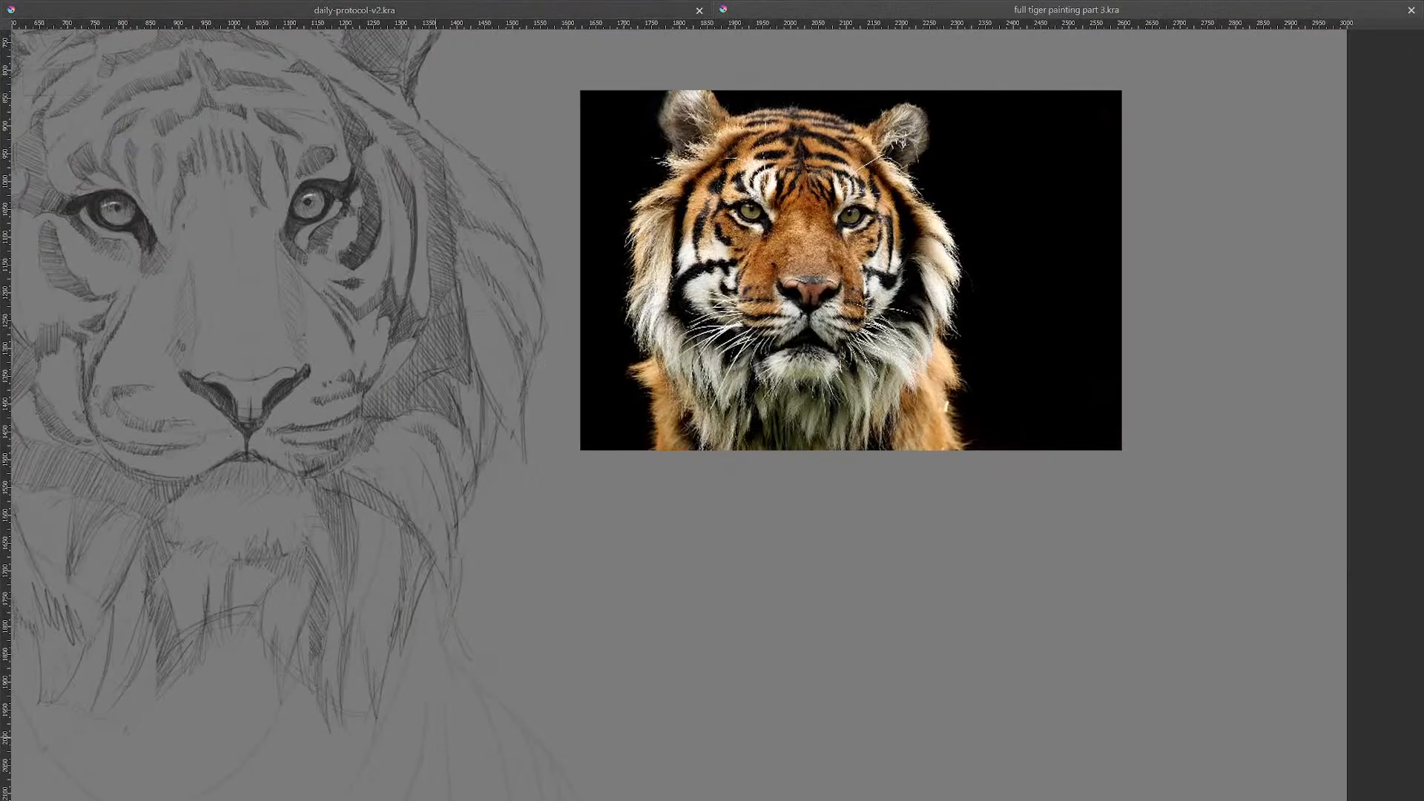
pyautogui.moveTo(561, 265)
pyautogui.mouseDown()
pyautogui.moveTo(839, 401)
pyautogui.moveTo(856, 364)
pyautogui.mouseUp()
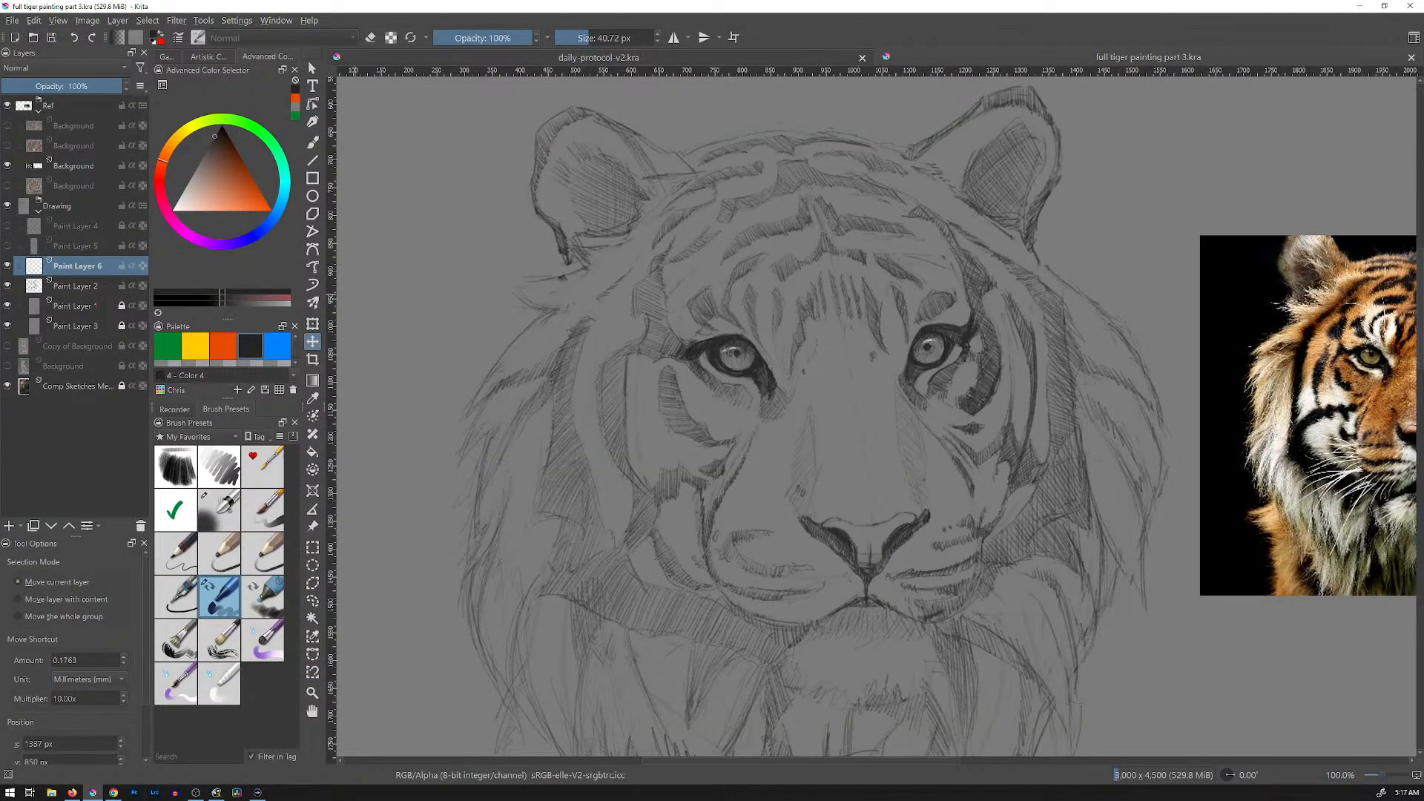
pyautogui.click(8, 186)
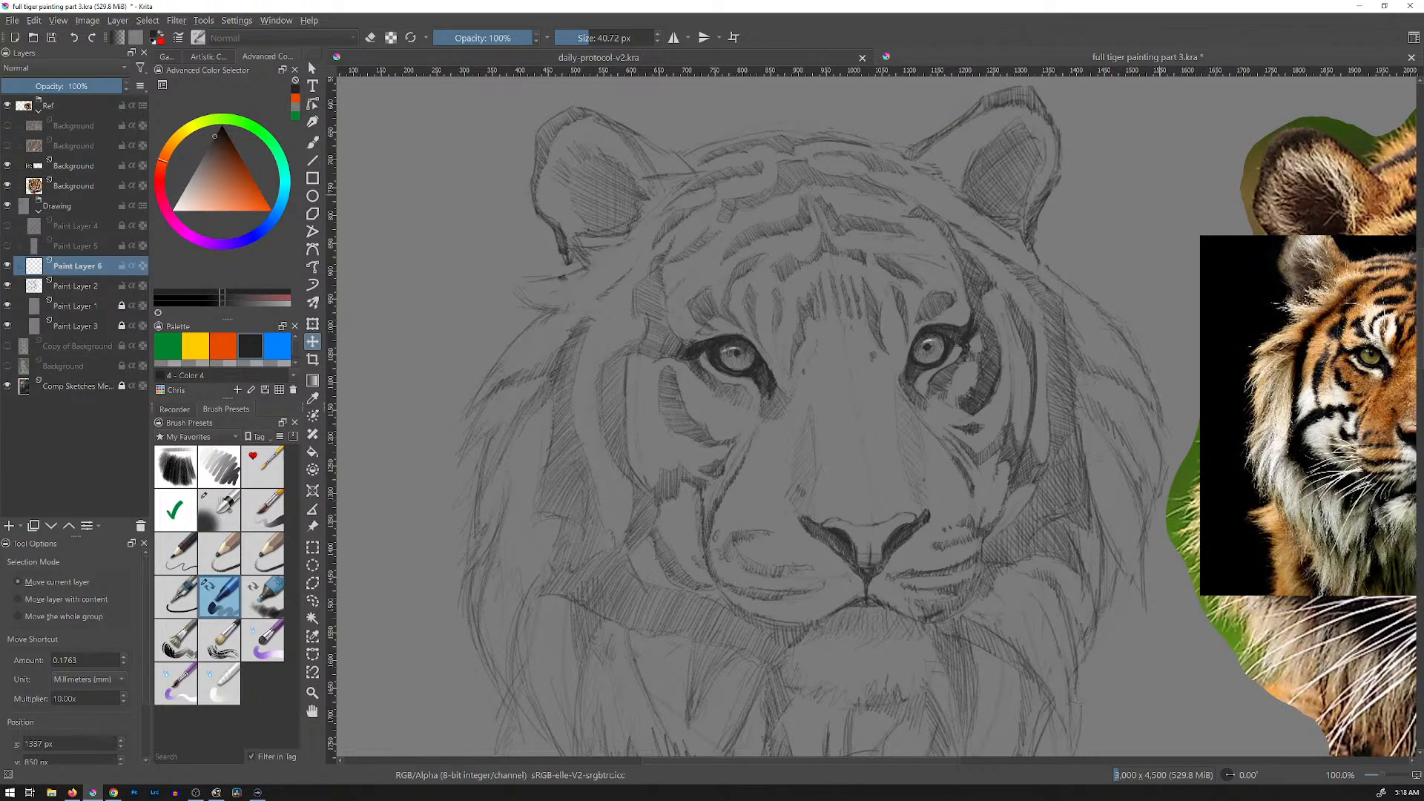
pyautogui.press('Tab')
pyautogui.moveTo(1110, 230); pyautogui.dragTo(1030, 223)
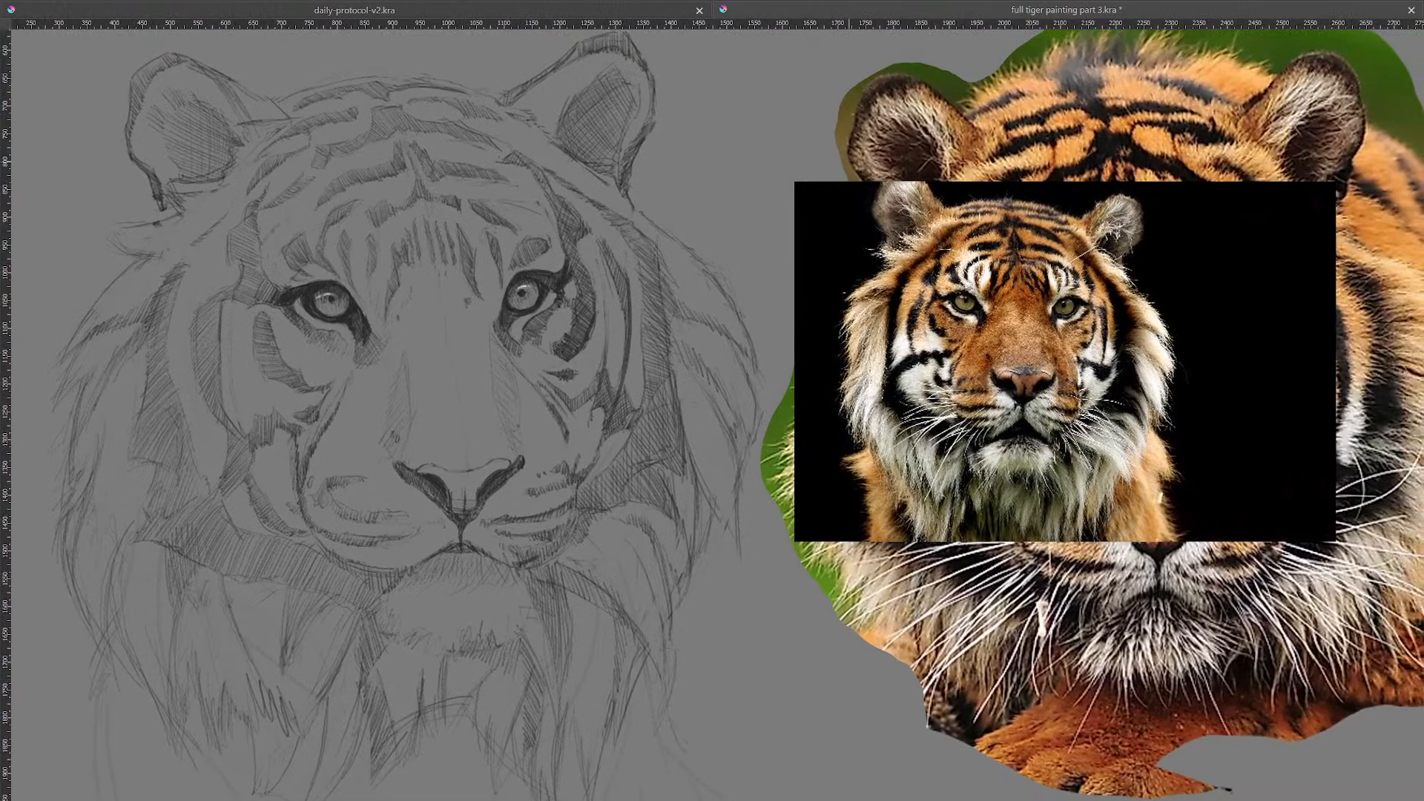
pyautogui.press('Tab')
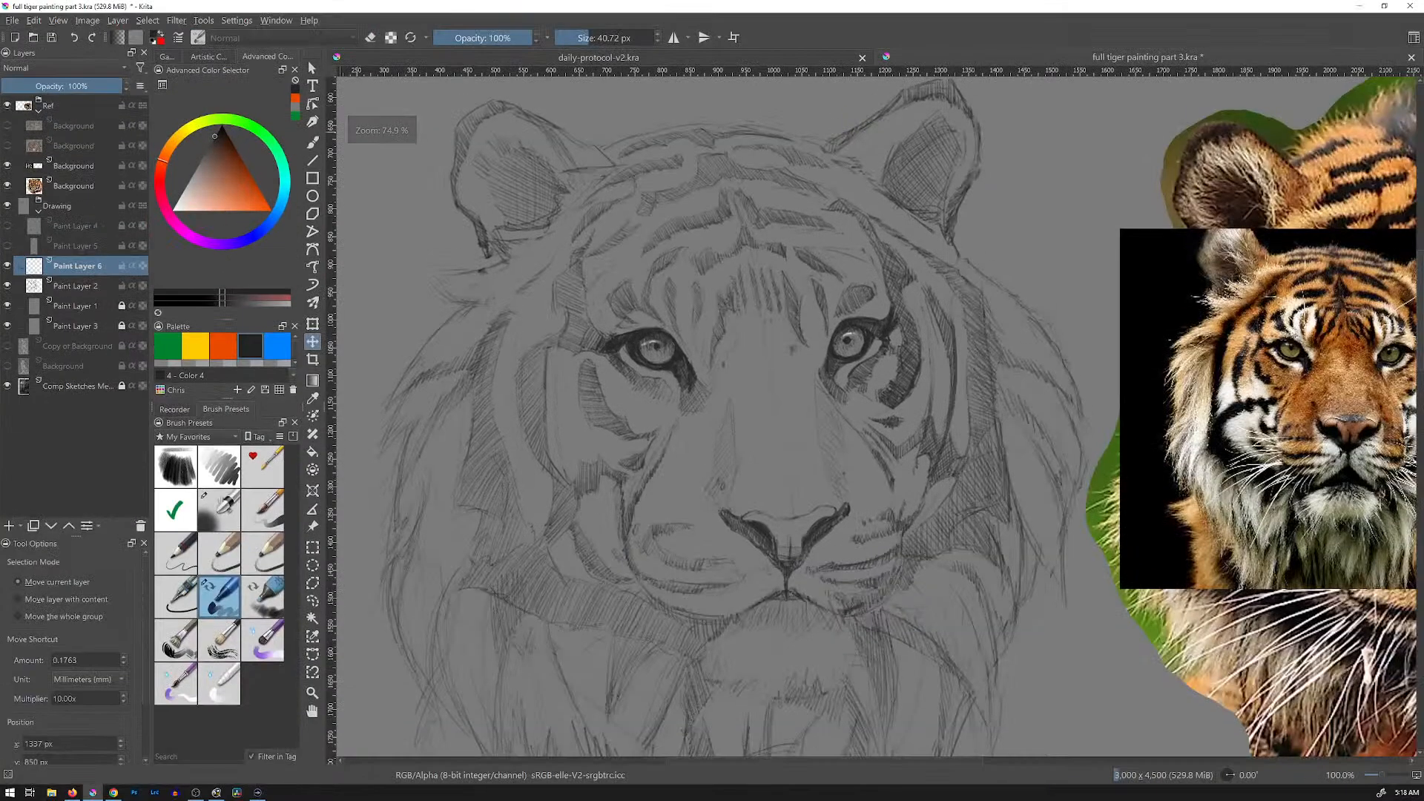
# Step: Move the black-background tiger photo below the close-up tiger's eyes, show only the canvas, and save the painting
pyautogui.click(75, 166)
pyautogui.moveTo(1282, 401); pyautogui.dragTo(1203, 684)
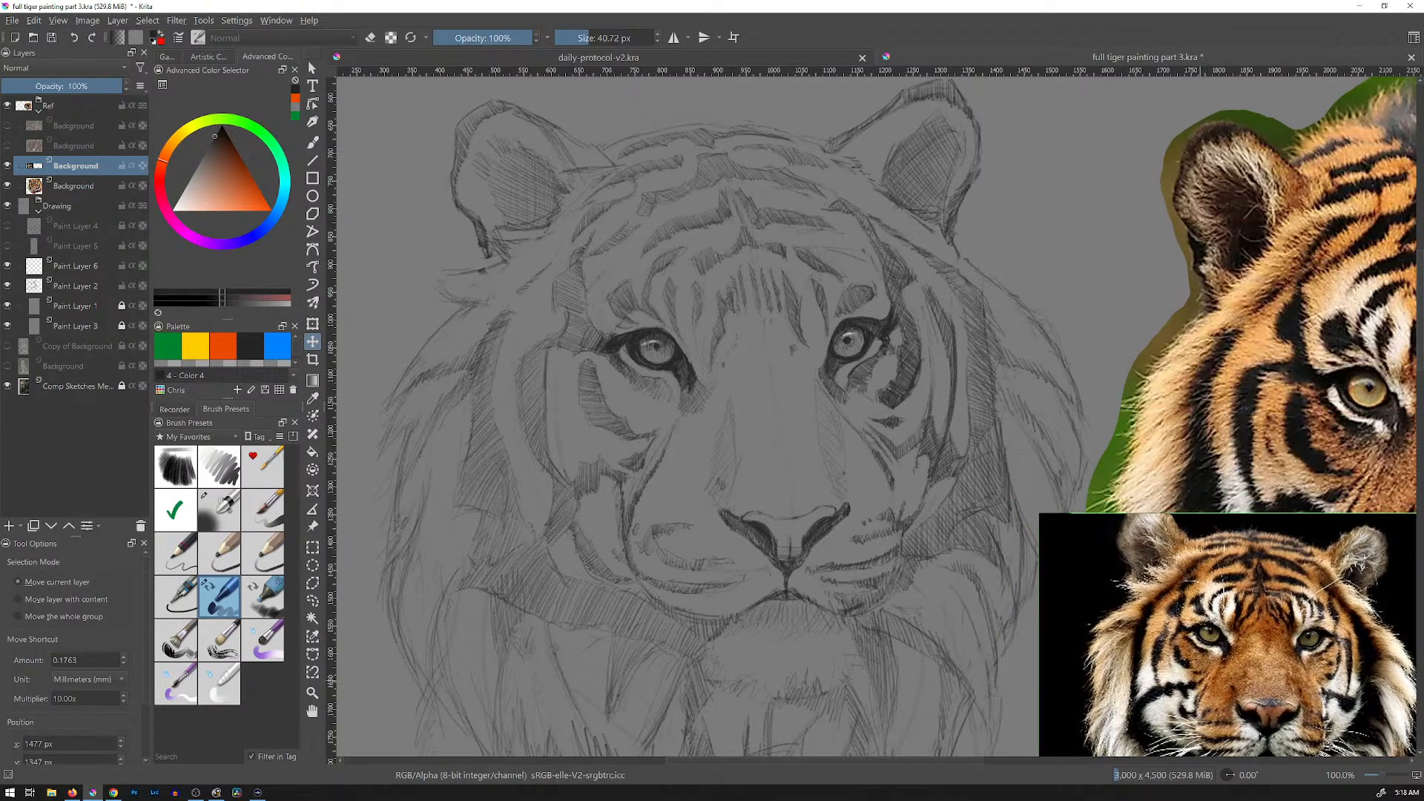
pyautogui.press('Tab')
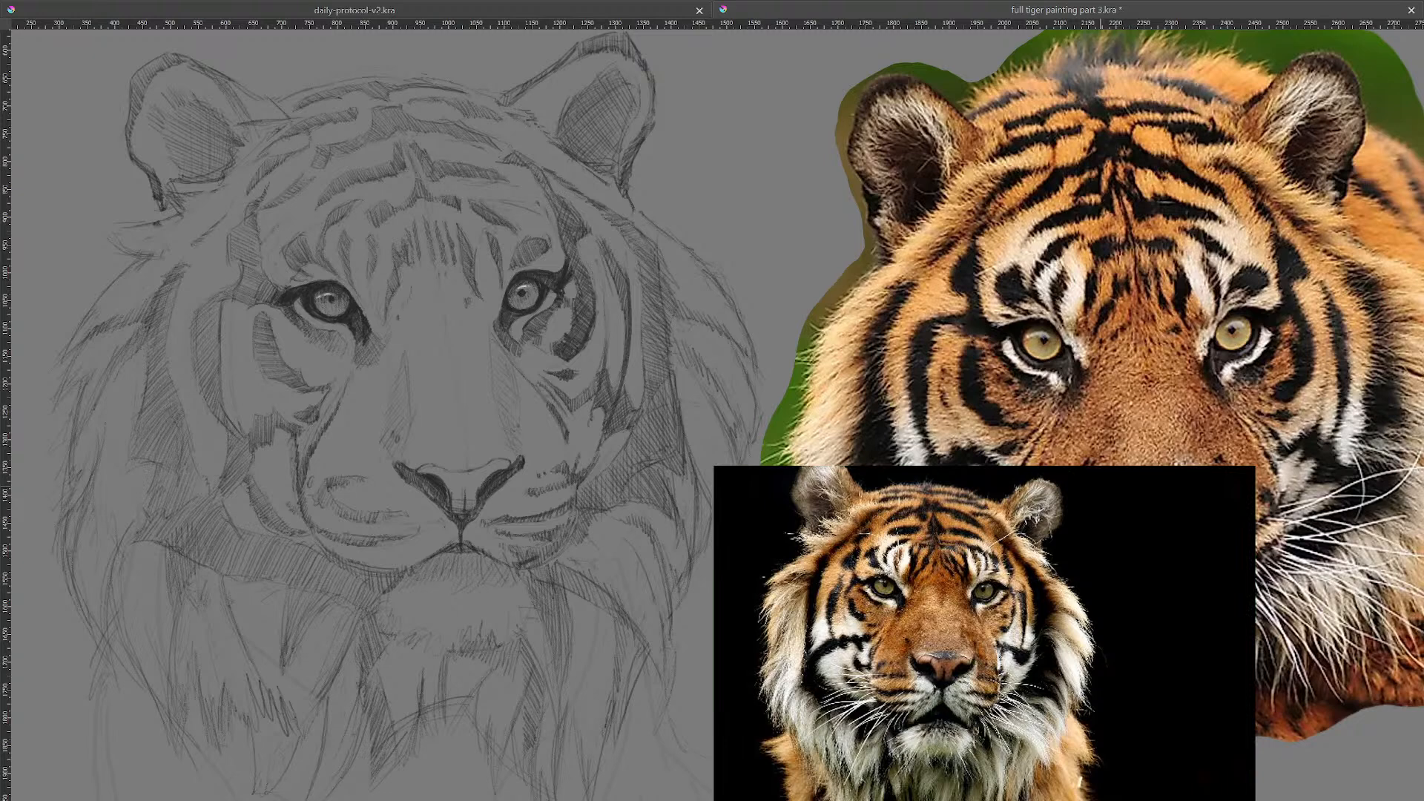
pyautogui.hotkey('ctrl', 's')
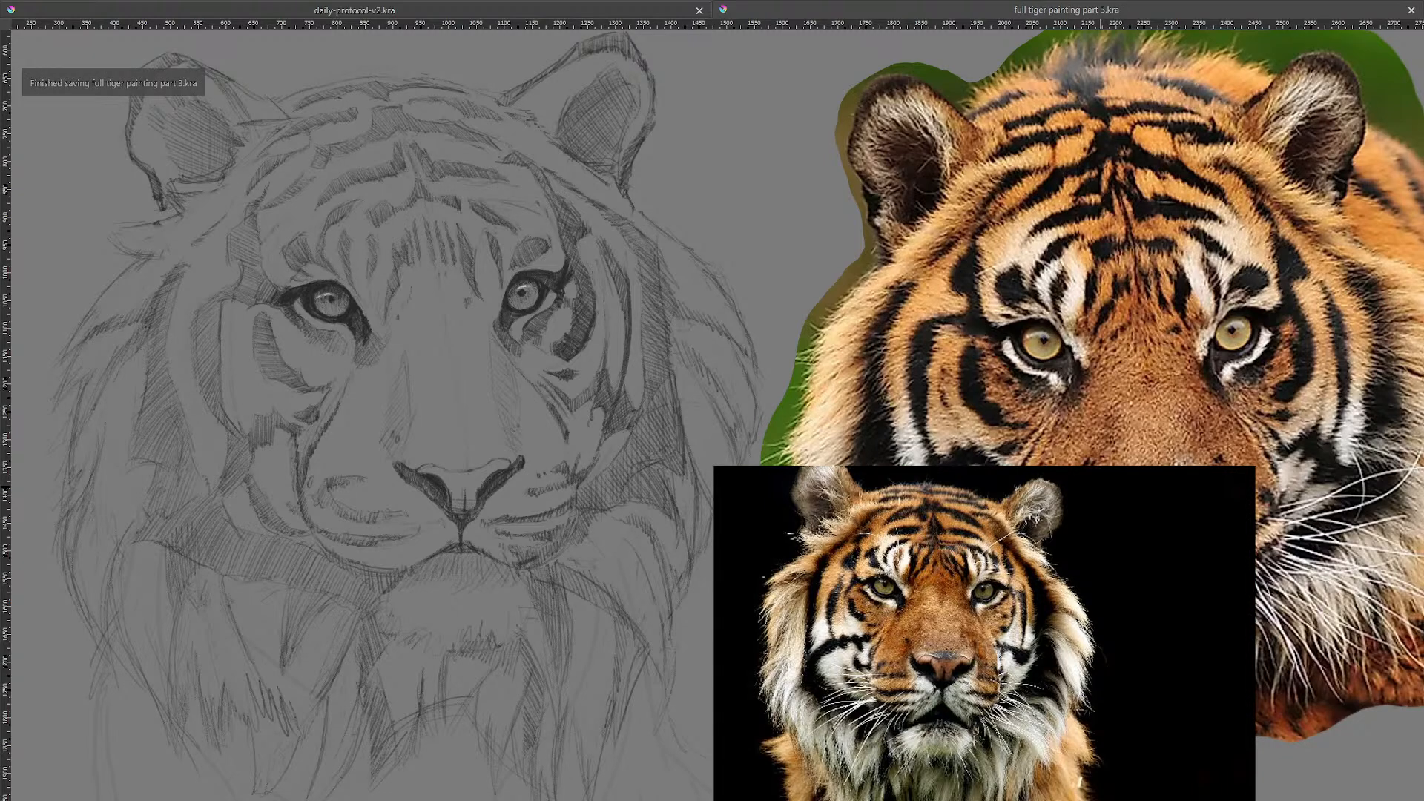